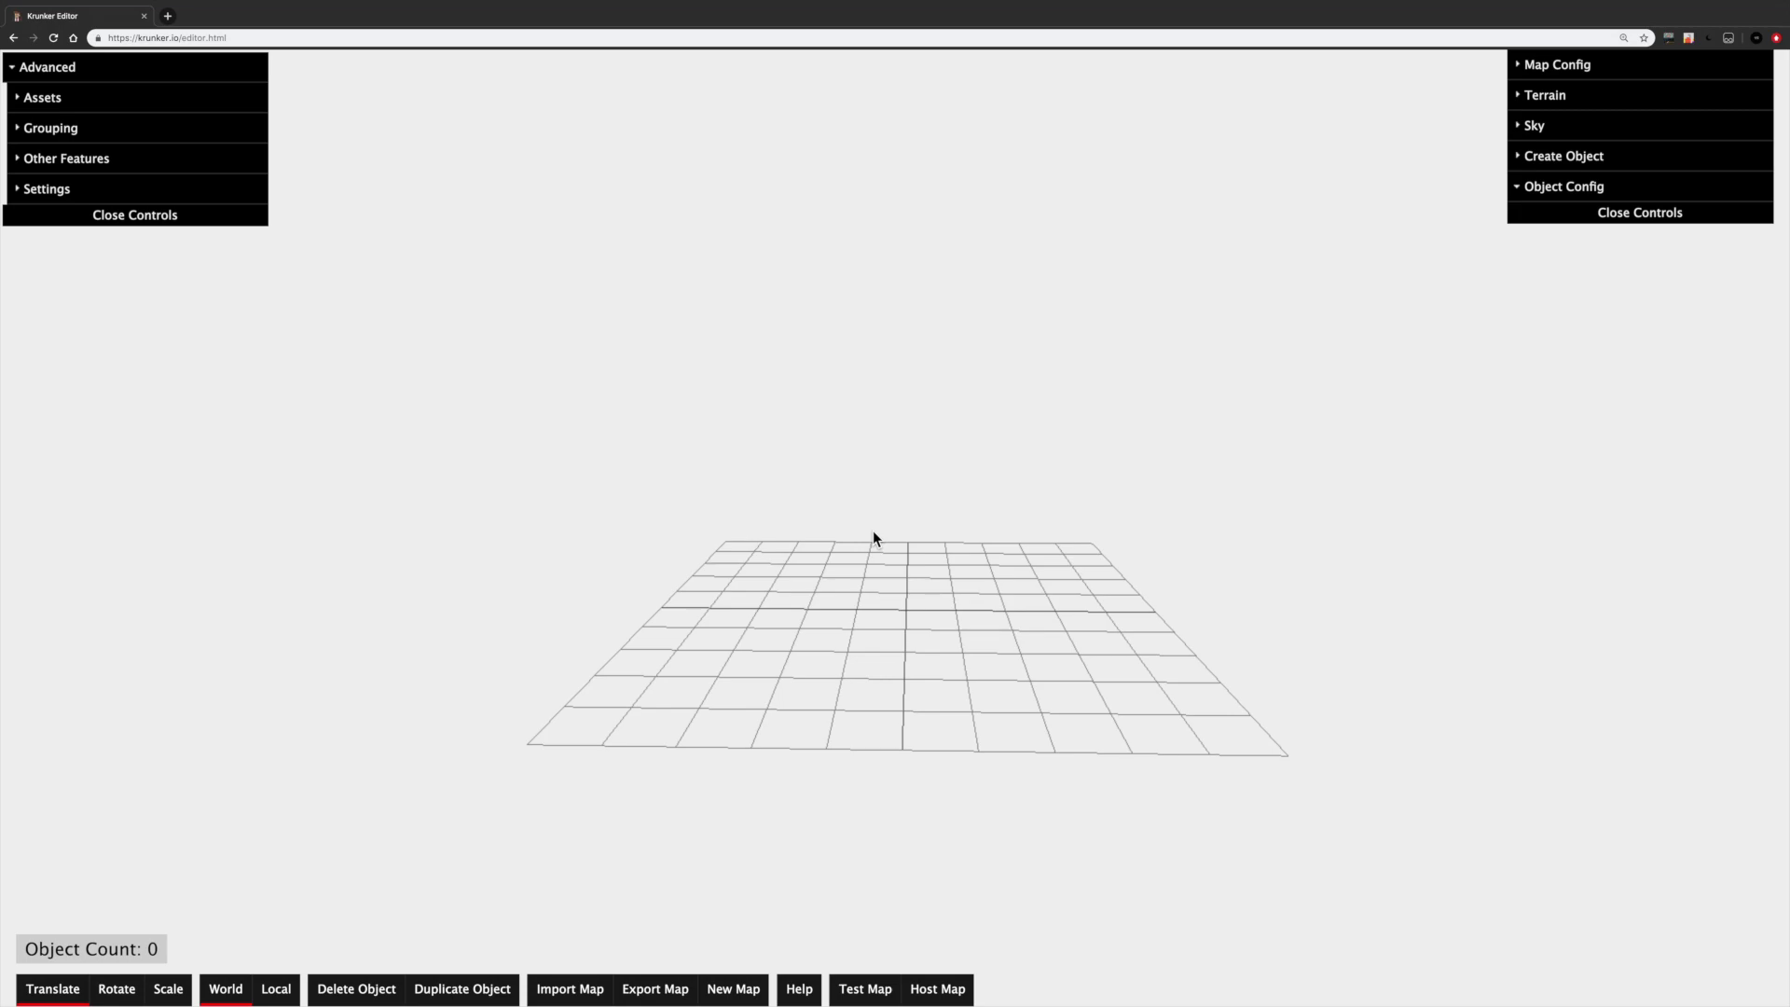
- Set the map's ambient light colour to #b1b1b1 in the map configuration
key("ctrl+minus")
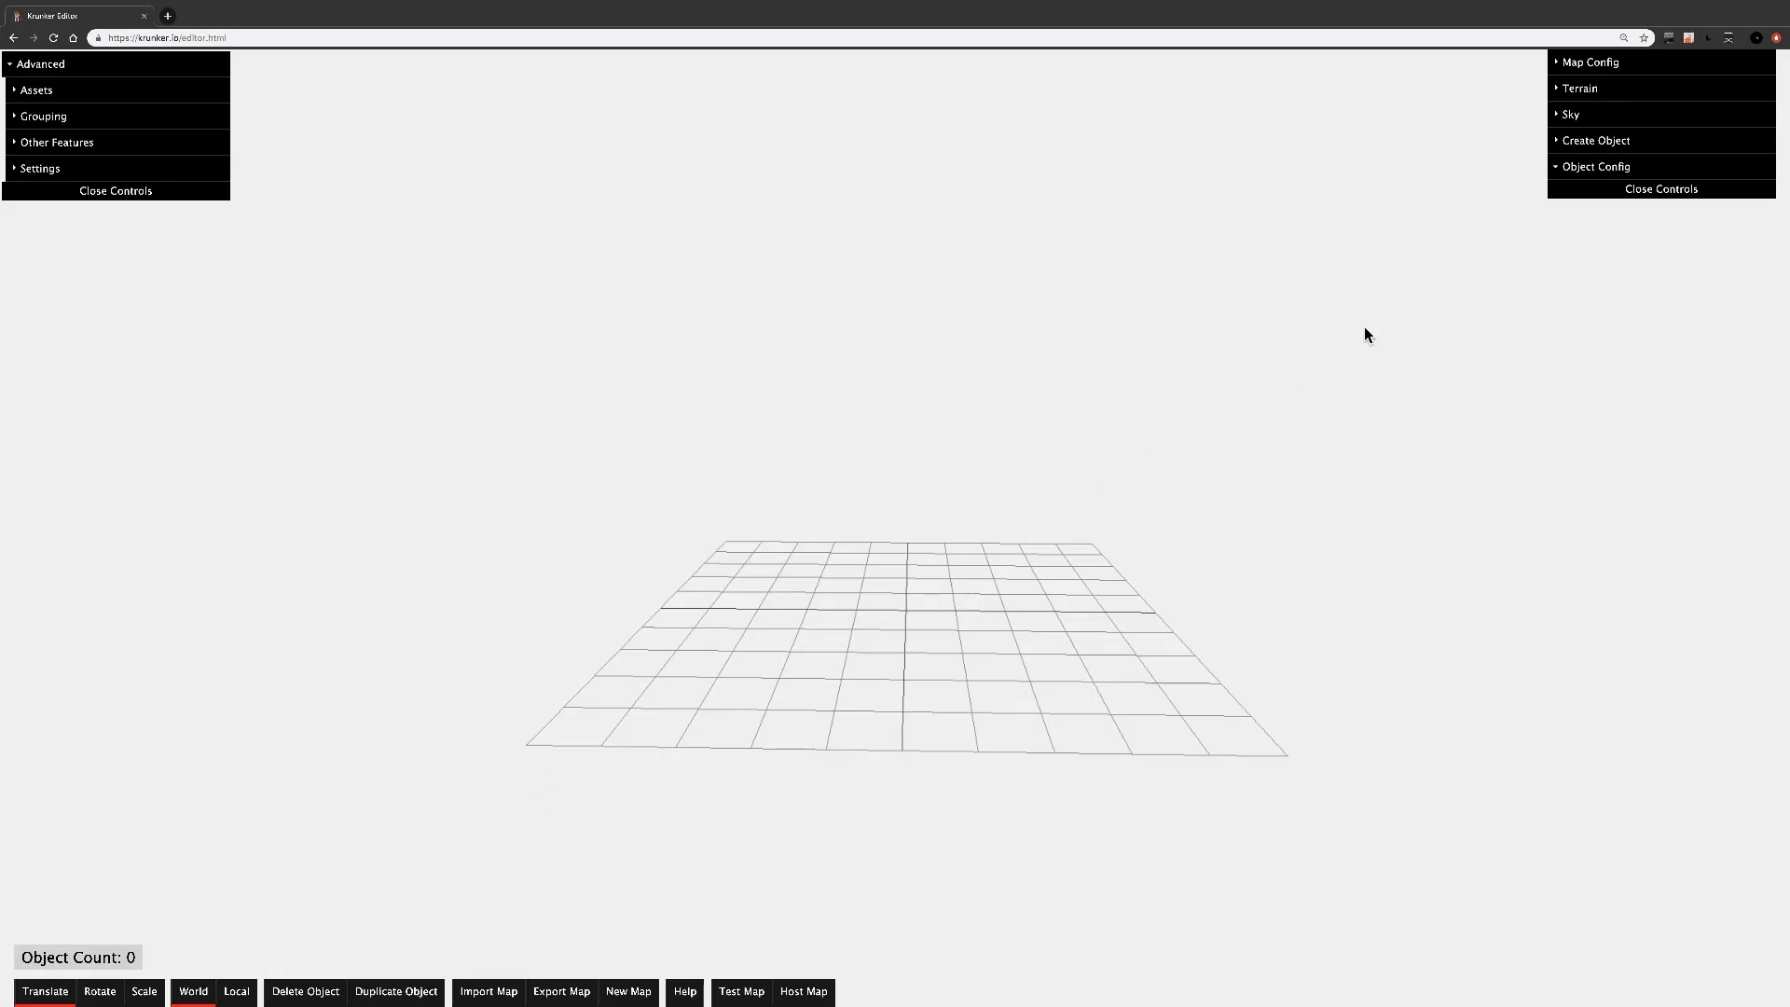
left_click(1583, 69)
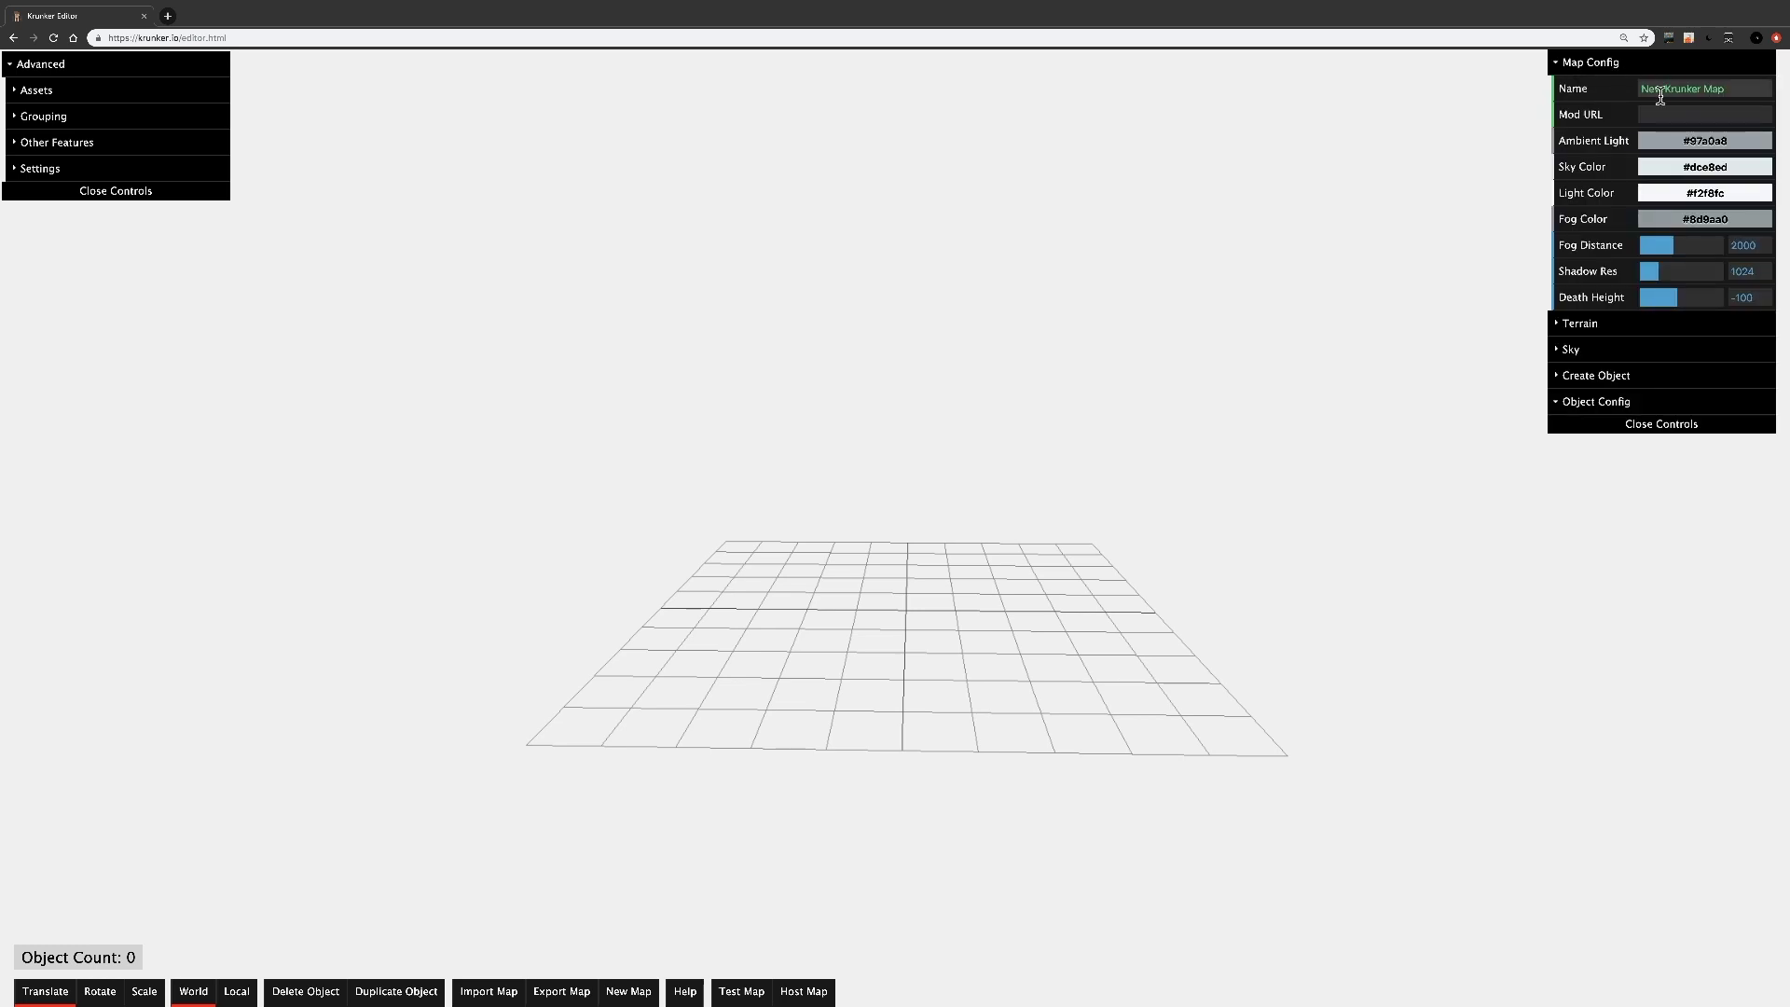
left_click(1671, 141)
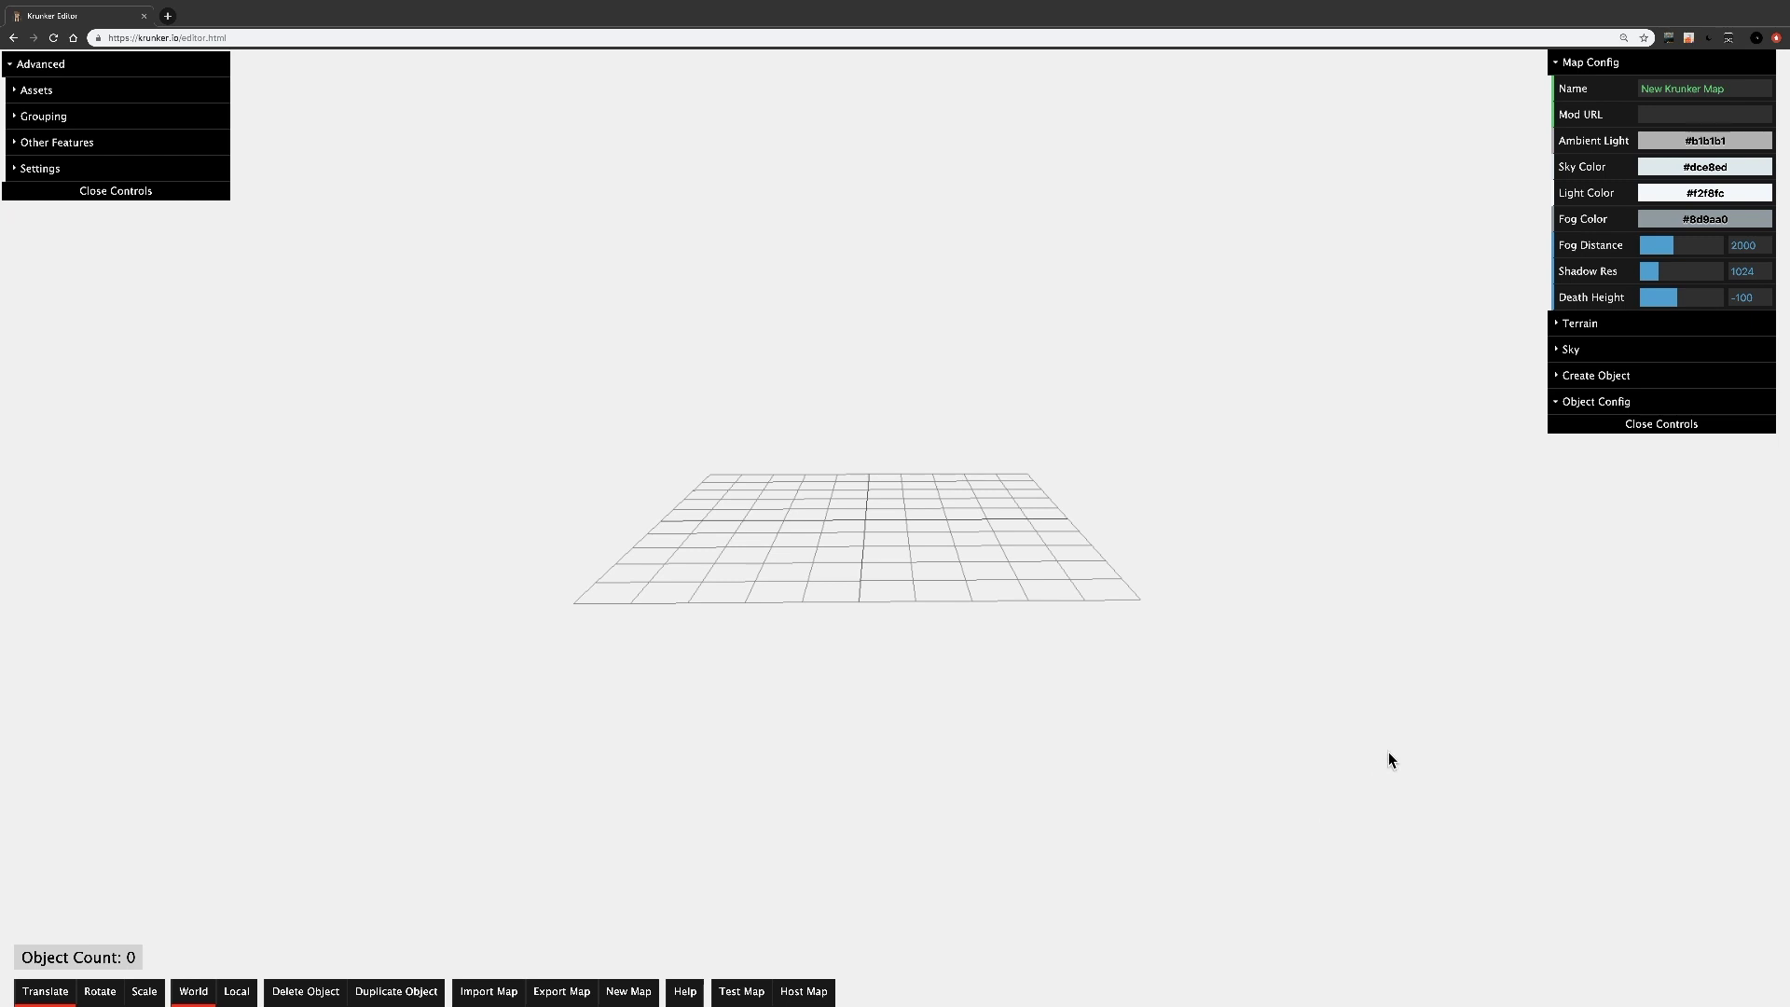
left_click(1589, 62)
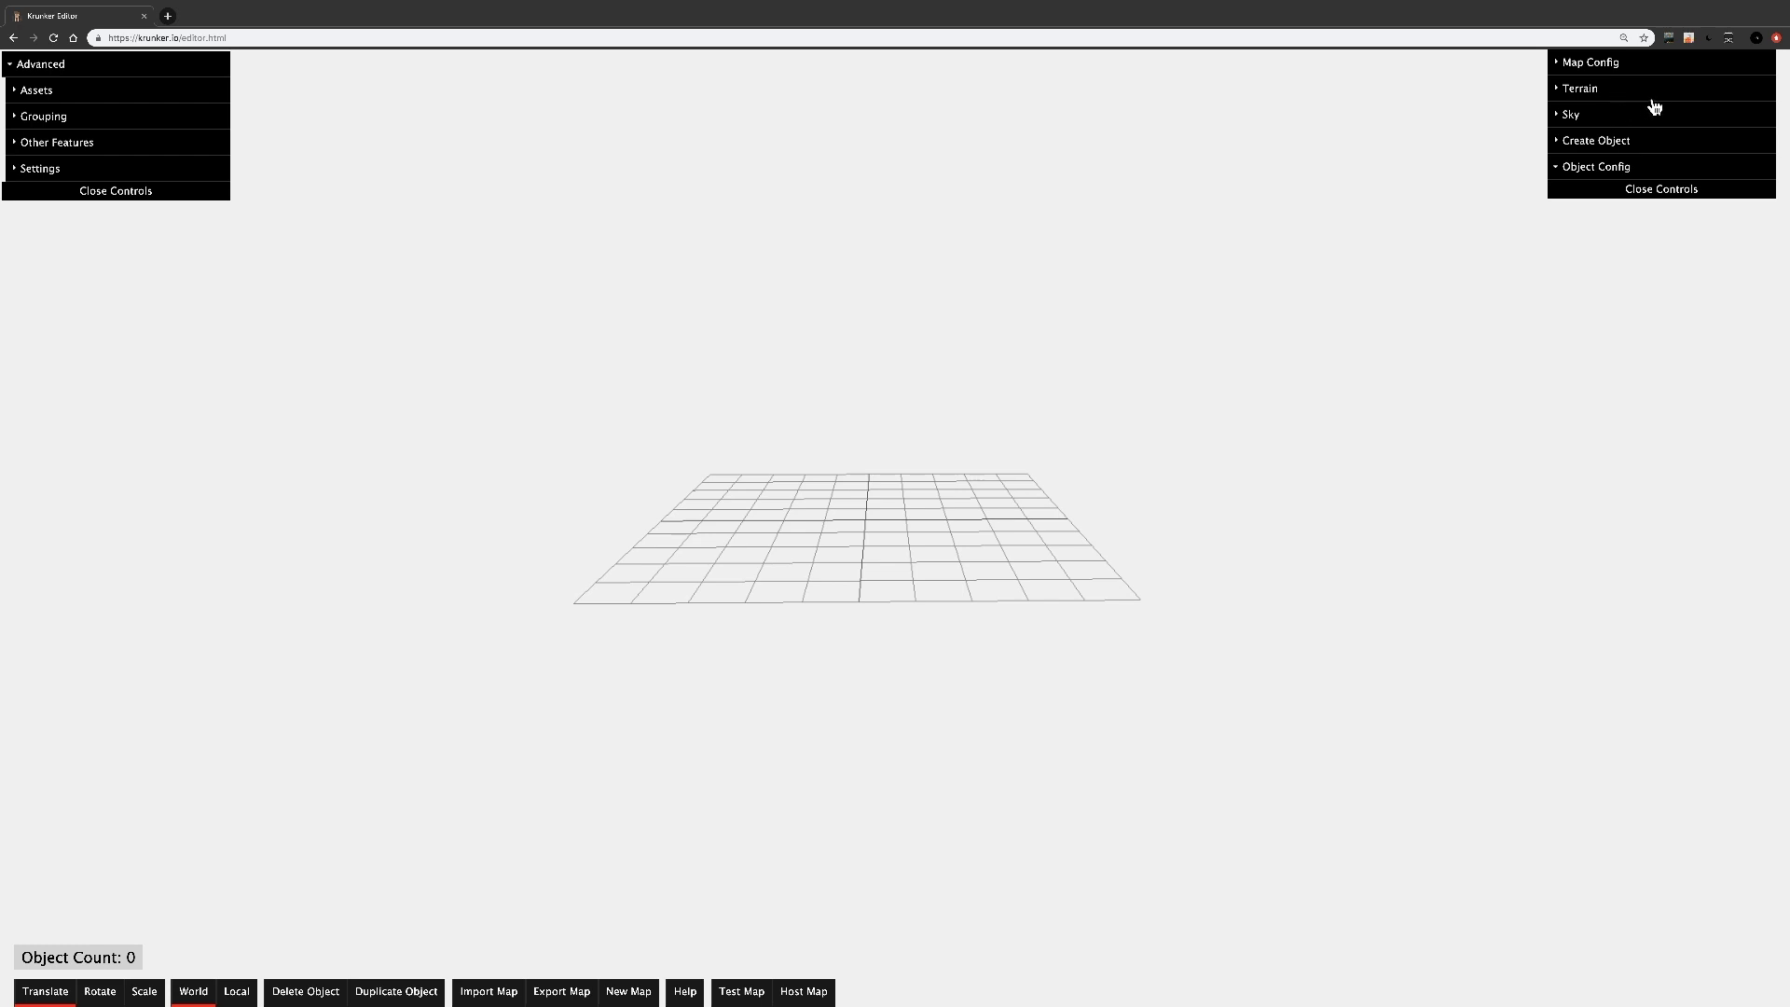
- Examine the Basics, Tools and Models categories of objects that can be created
left_click(1598, 142)
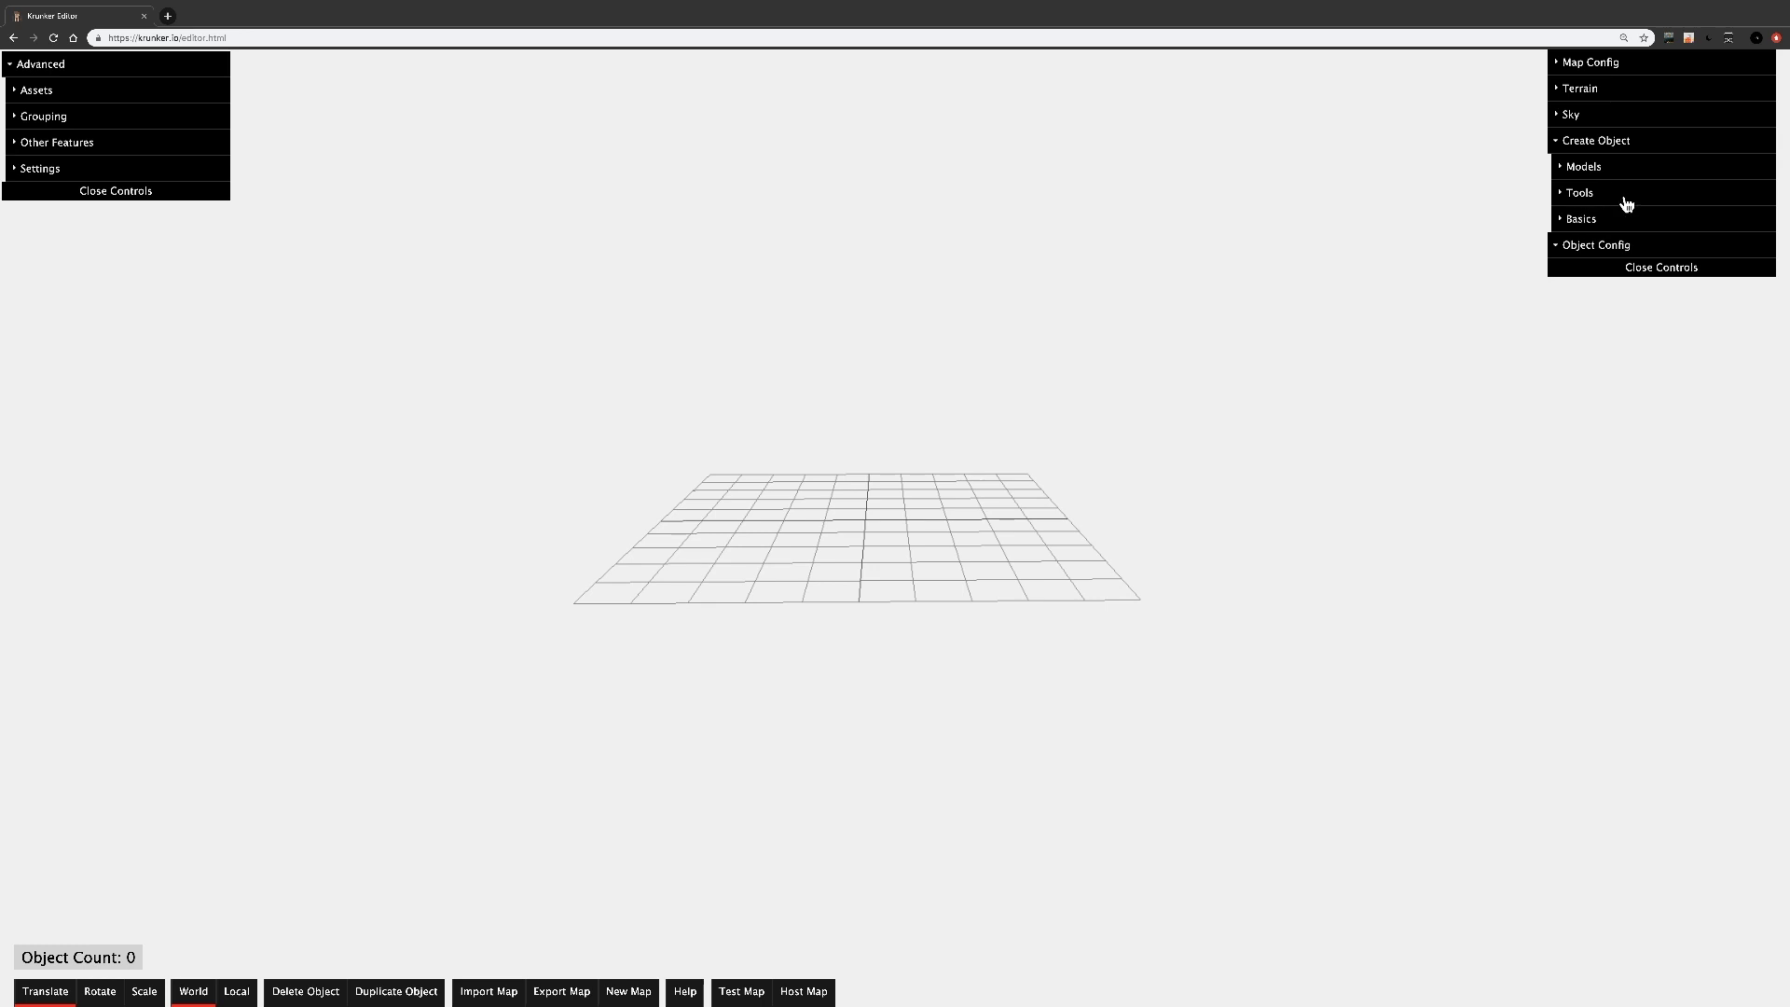
left_click(1595, 222)
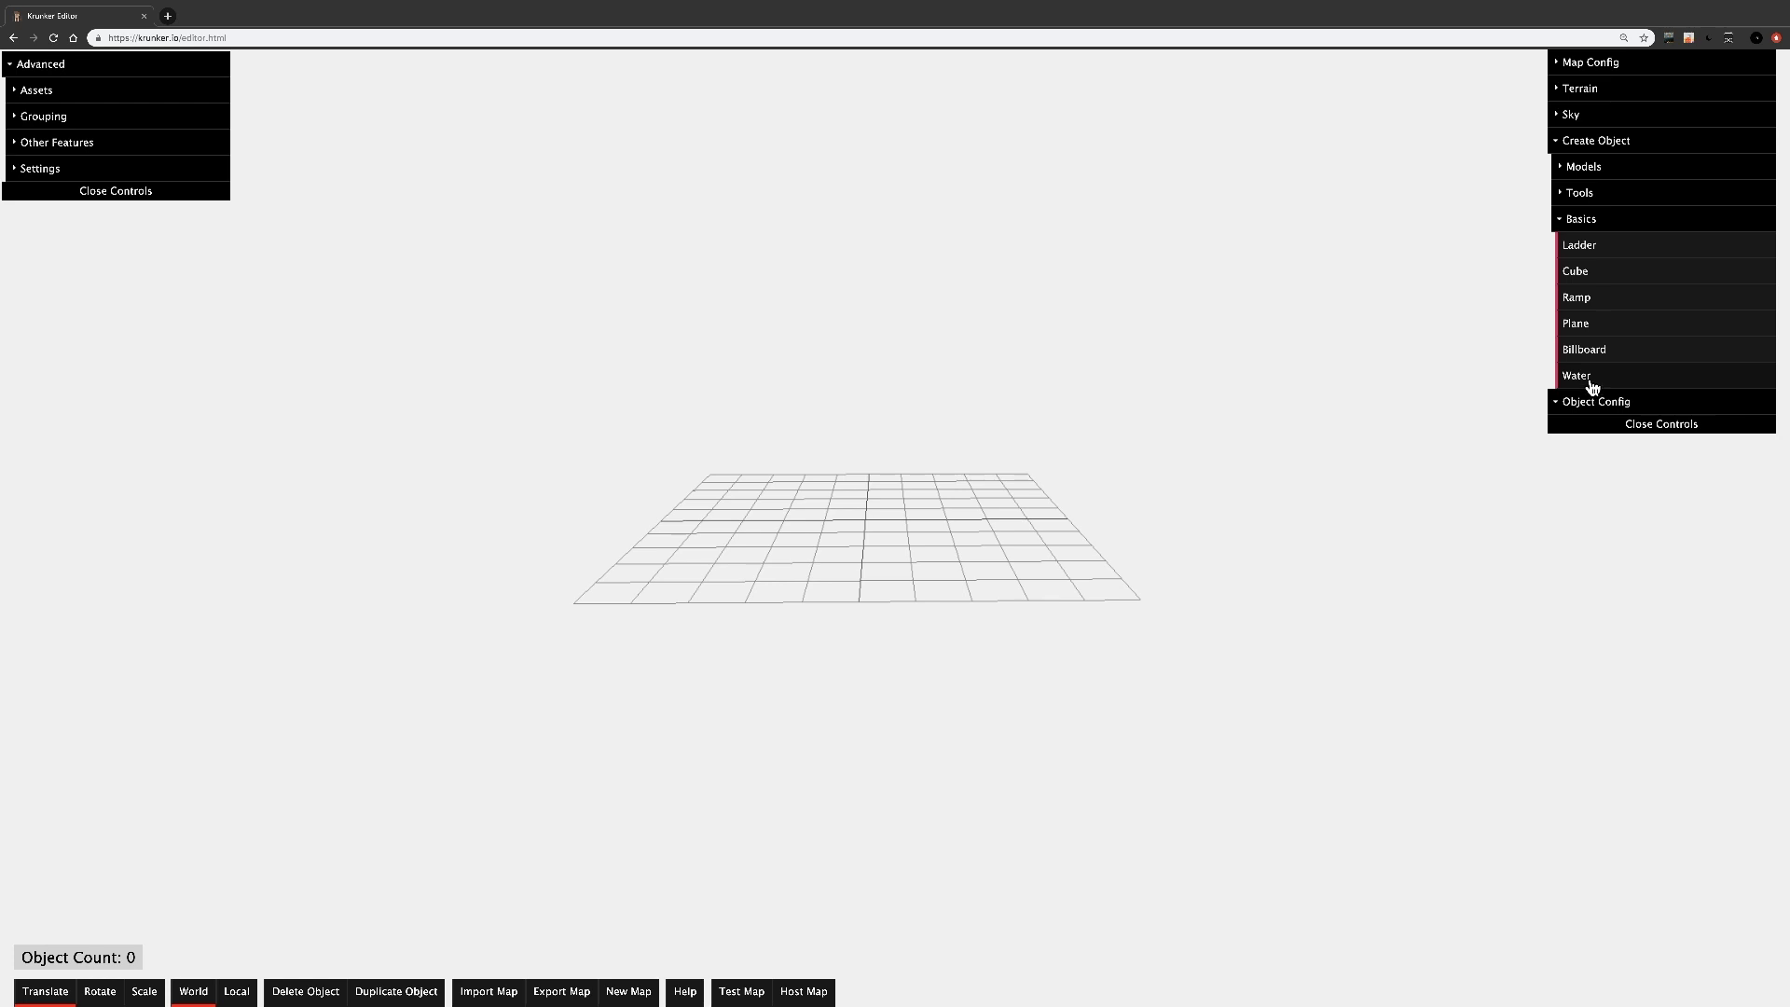
left_click(1580, 193)
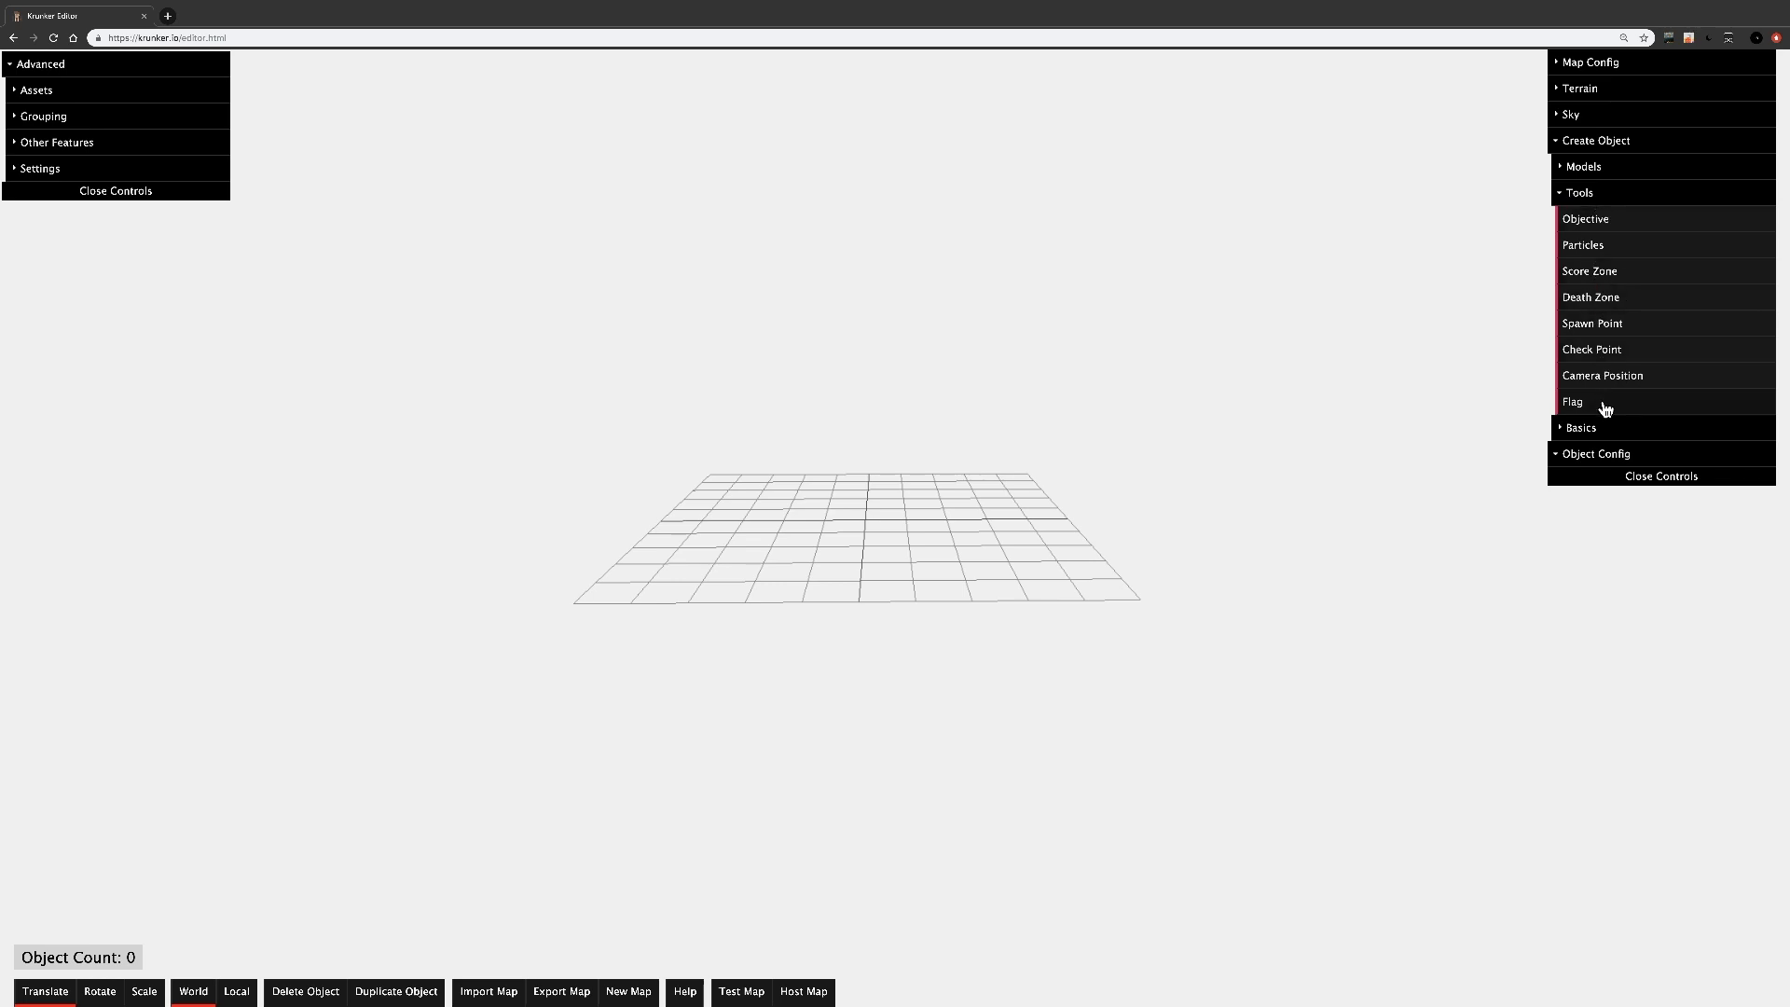
left_click(1591, 168)
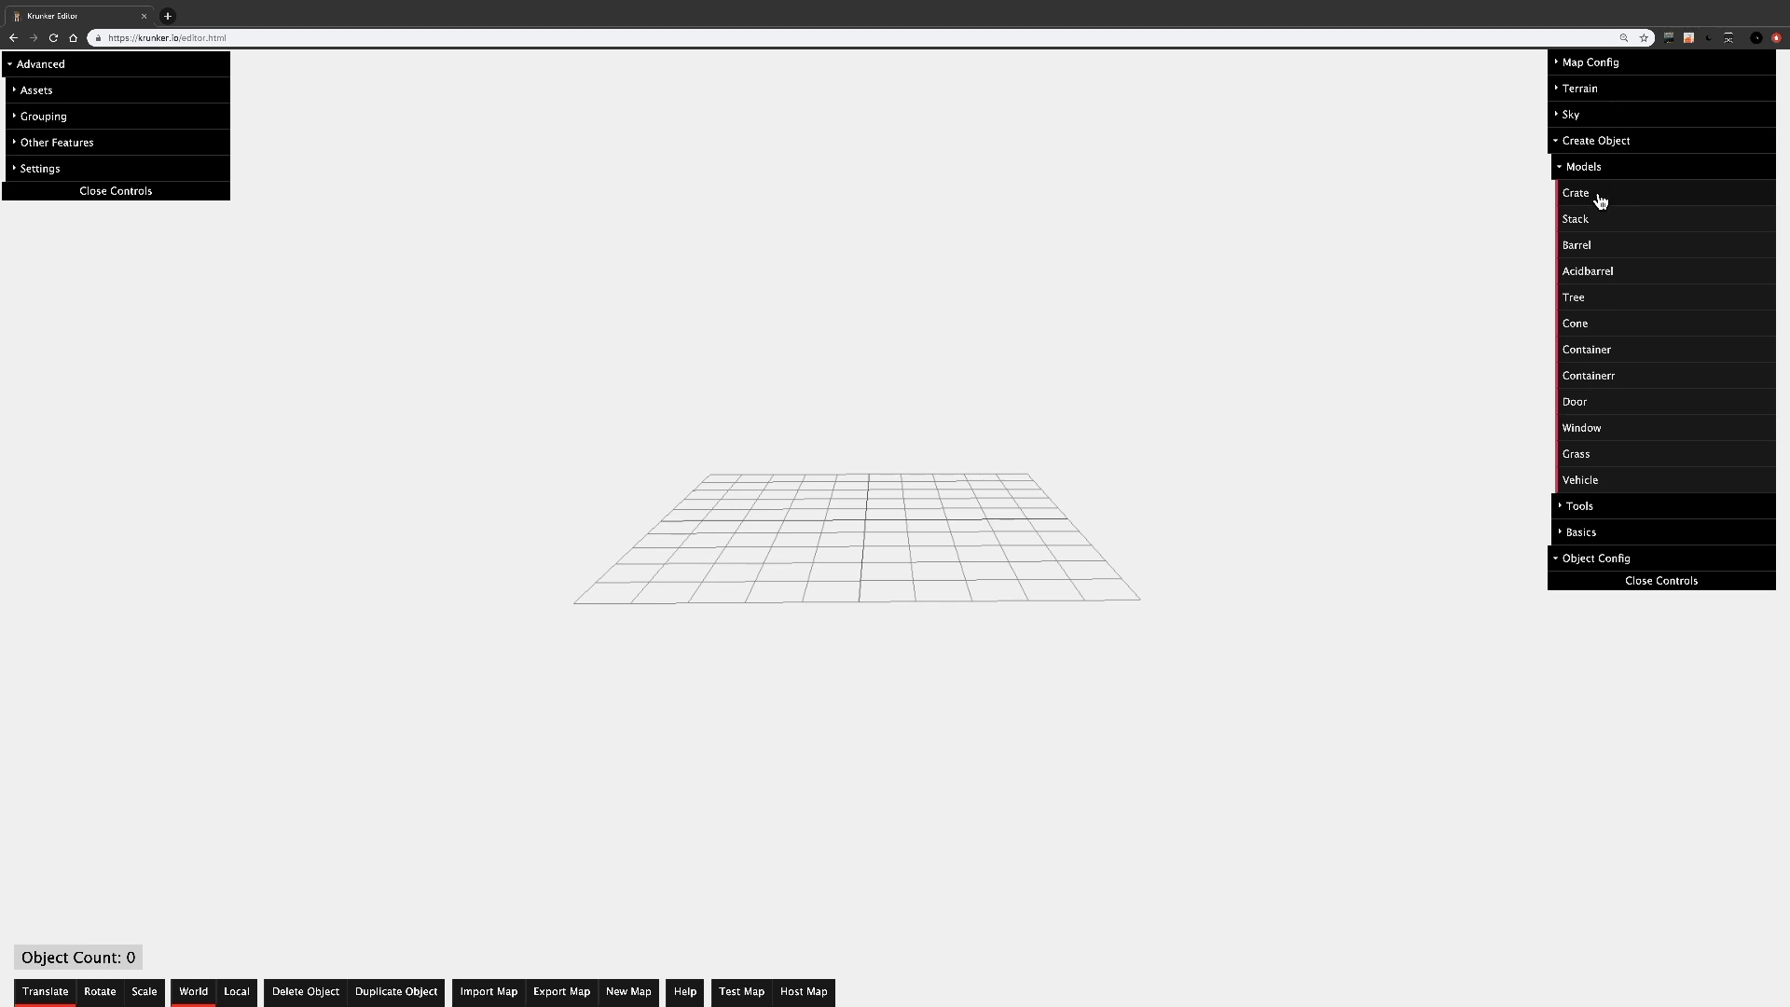
left_click(1582, 142)
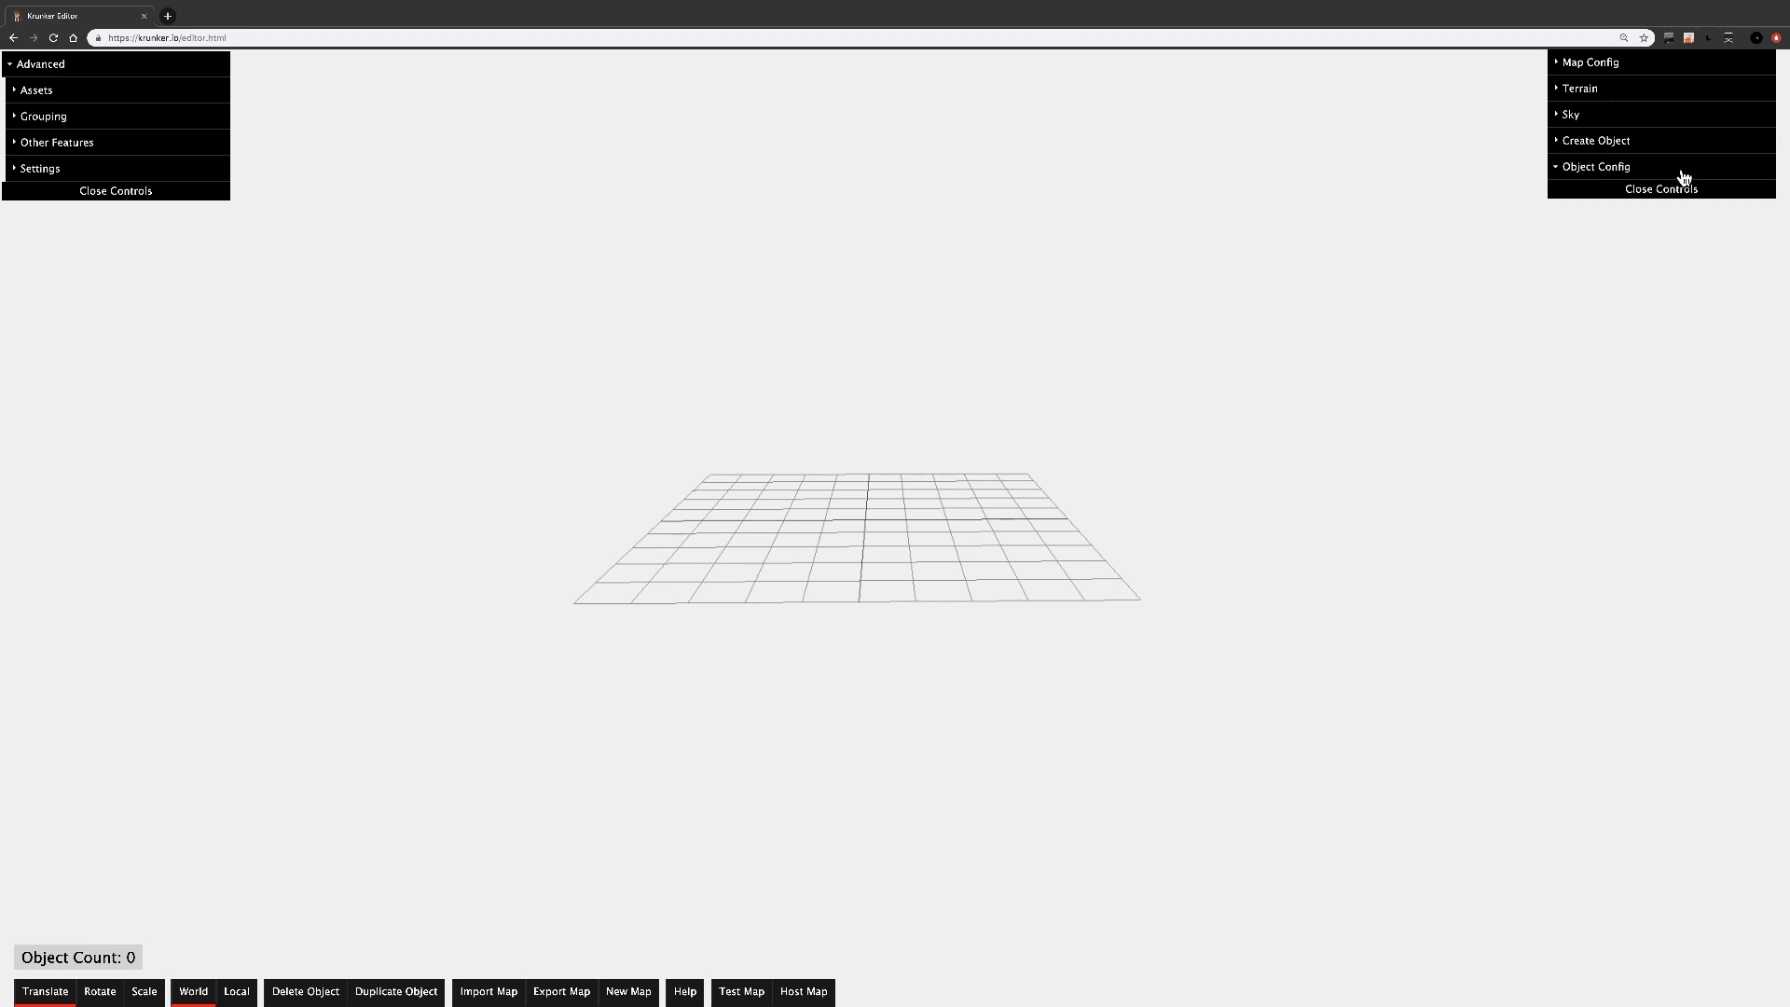
- Add a cube at the centre of the empty map
left_click(1565, 171)
left_click(1607, 144)
left_click(1608, 145)
left_click(1591, 169)
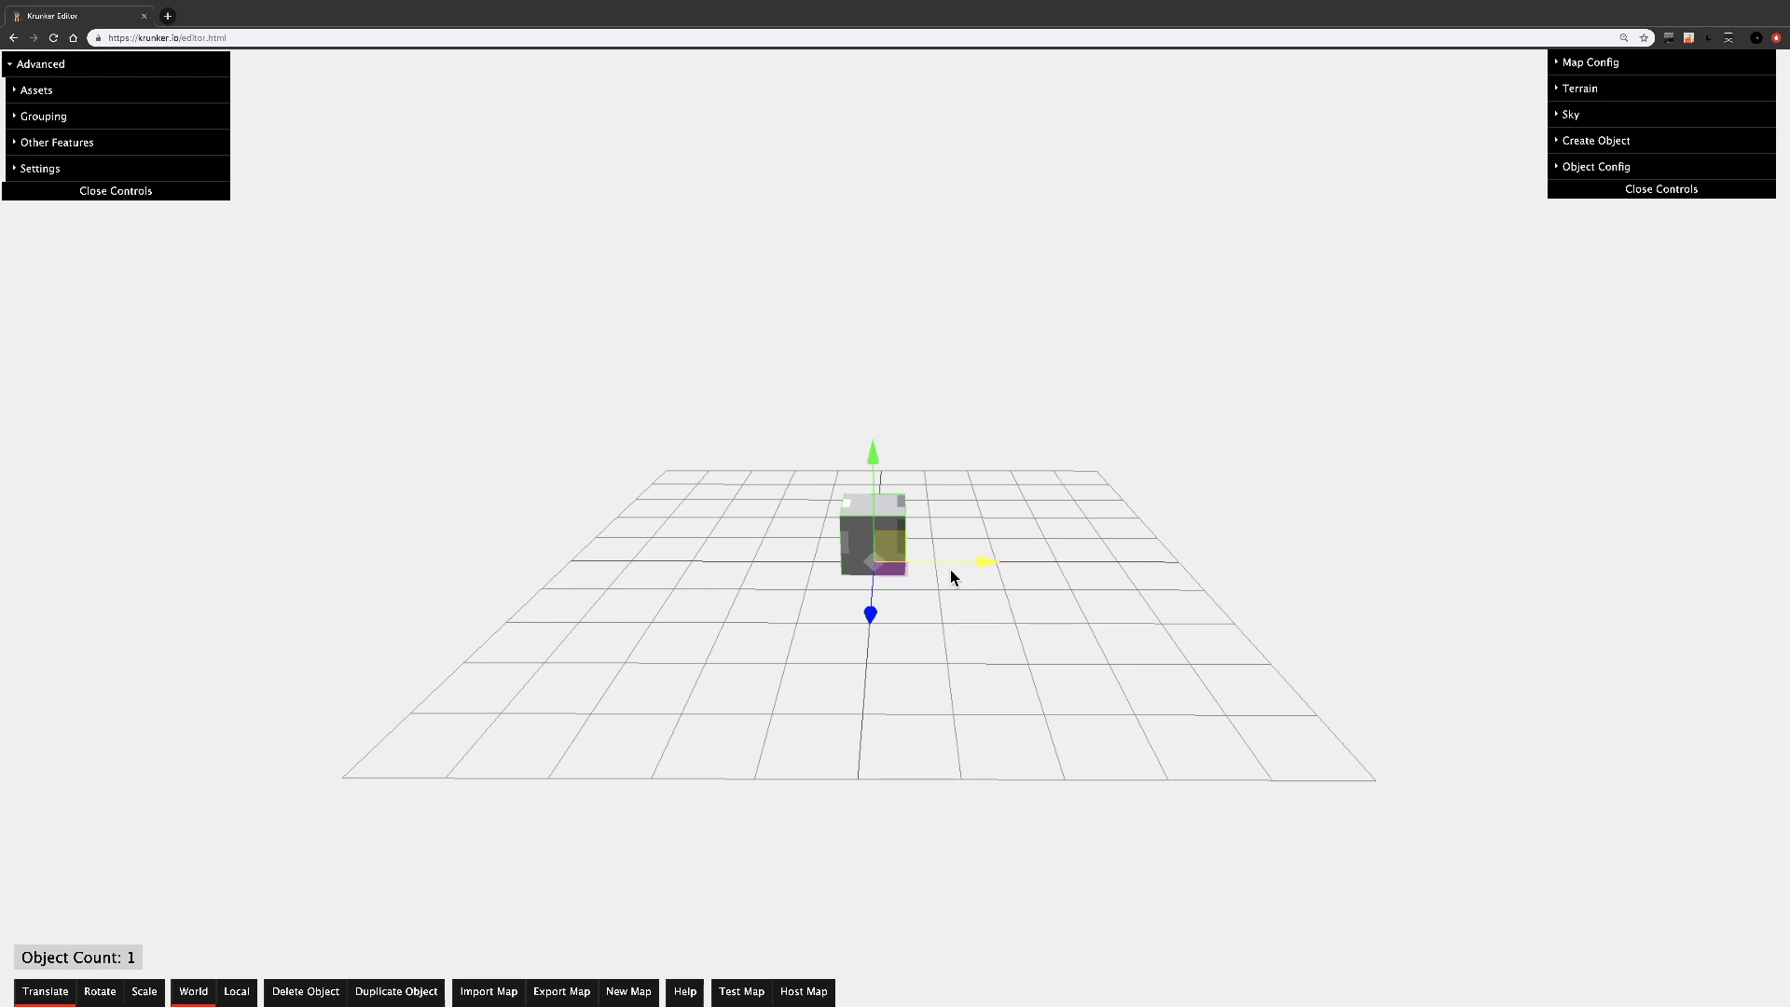
- Try rotating the cube around its different axes with the Rotate gizmo
key("r")
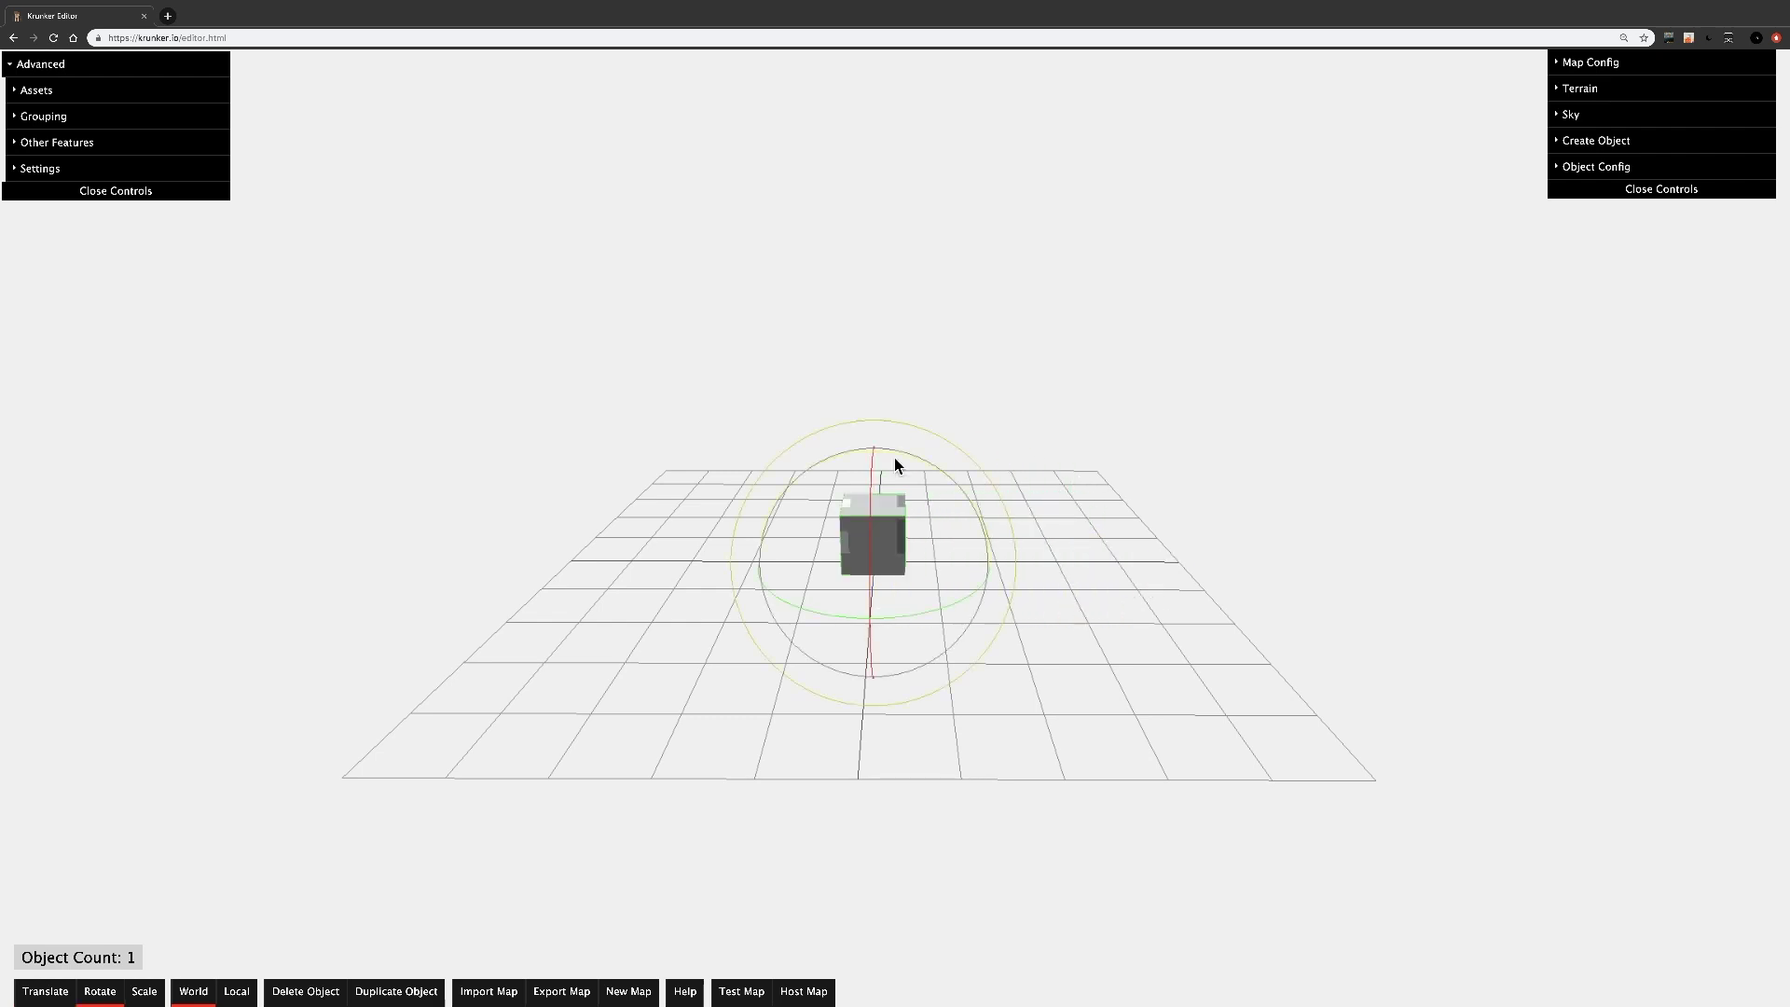
left_click_drag(894, 457, 870, 531)
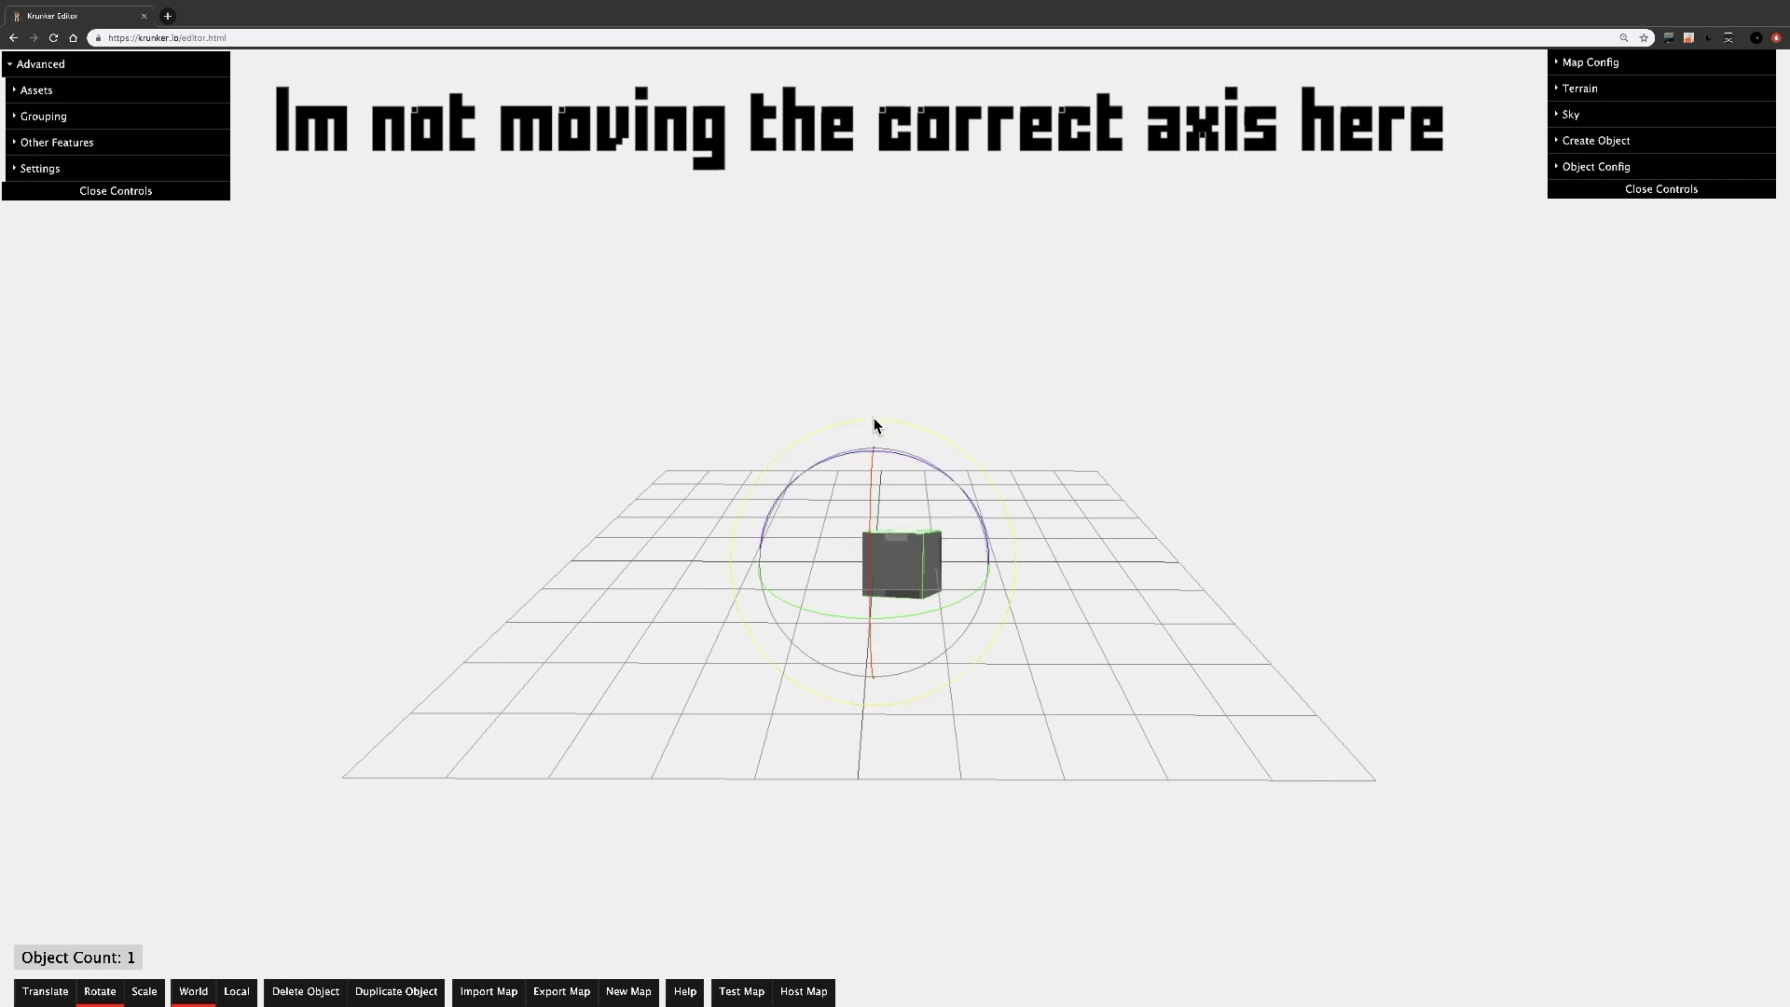
left_click_drag(825, 618, 1122, 559)
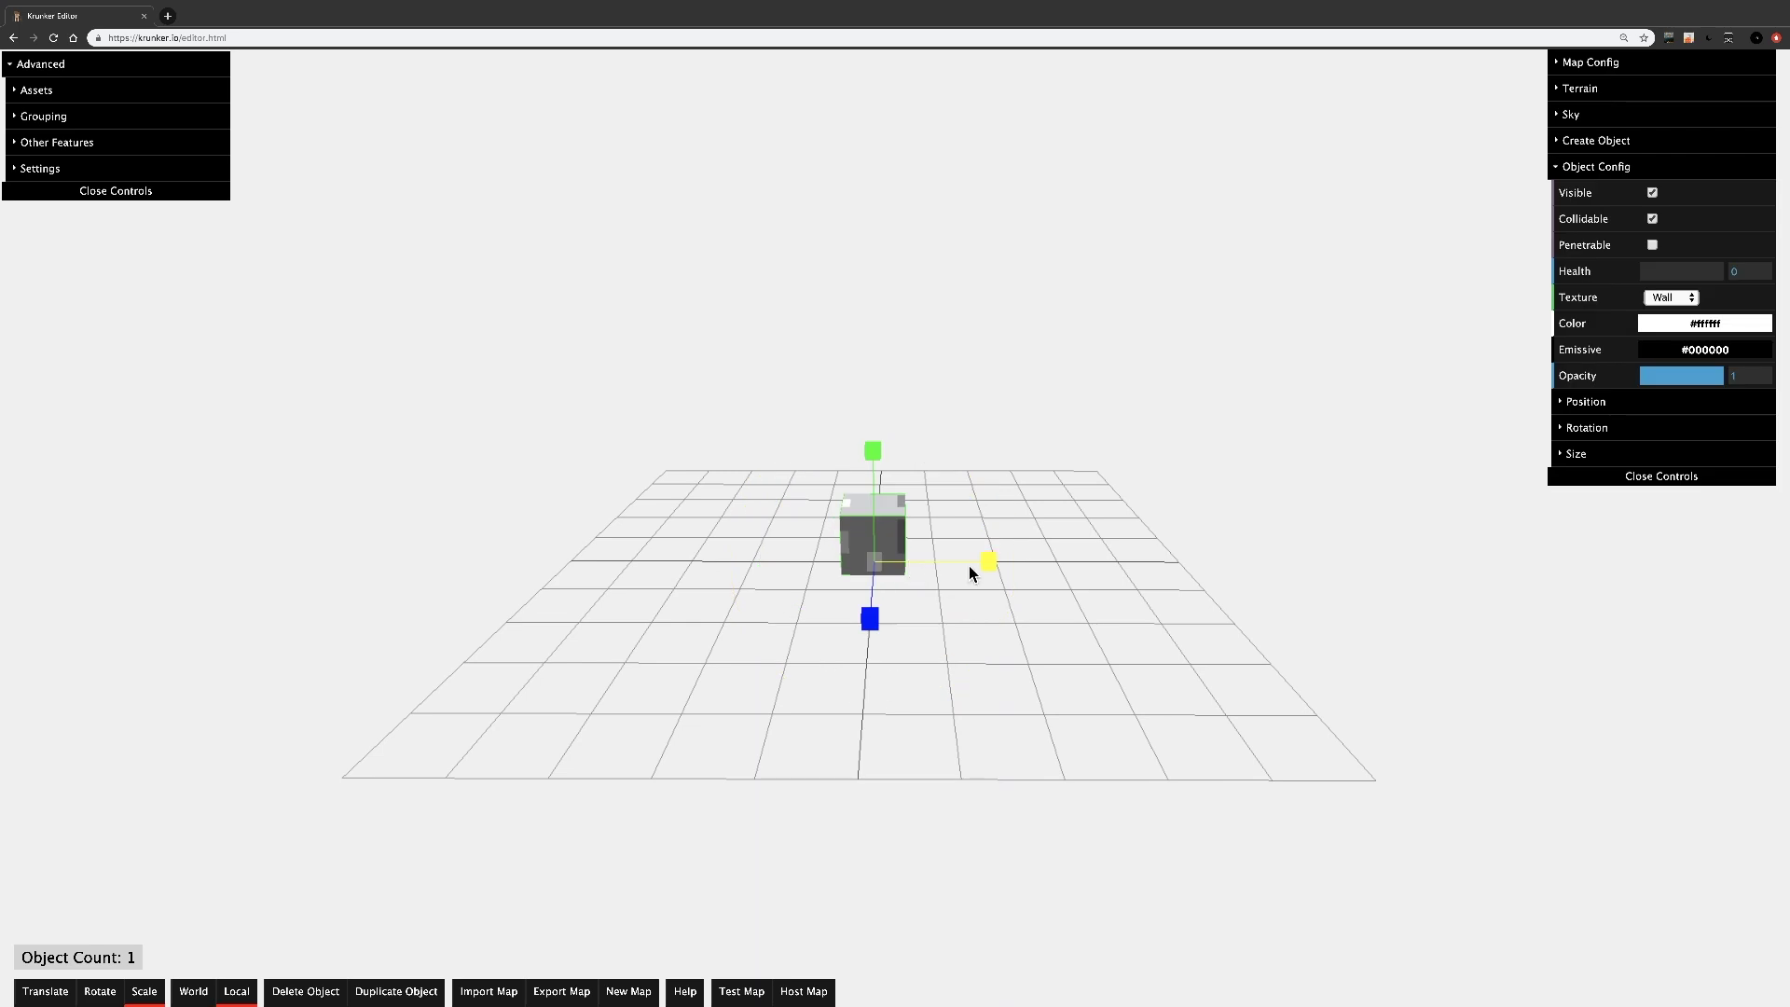
- Try scaling the cube wider, taller and deeper along its three axes
left_click_drag(970, 572, 1191, 655)
left_click_drag(873, 450, 881, 308)
left_click_drag(868, 639, 794, 871)
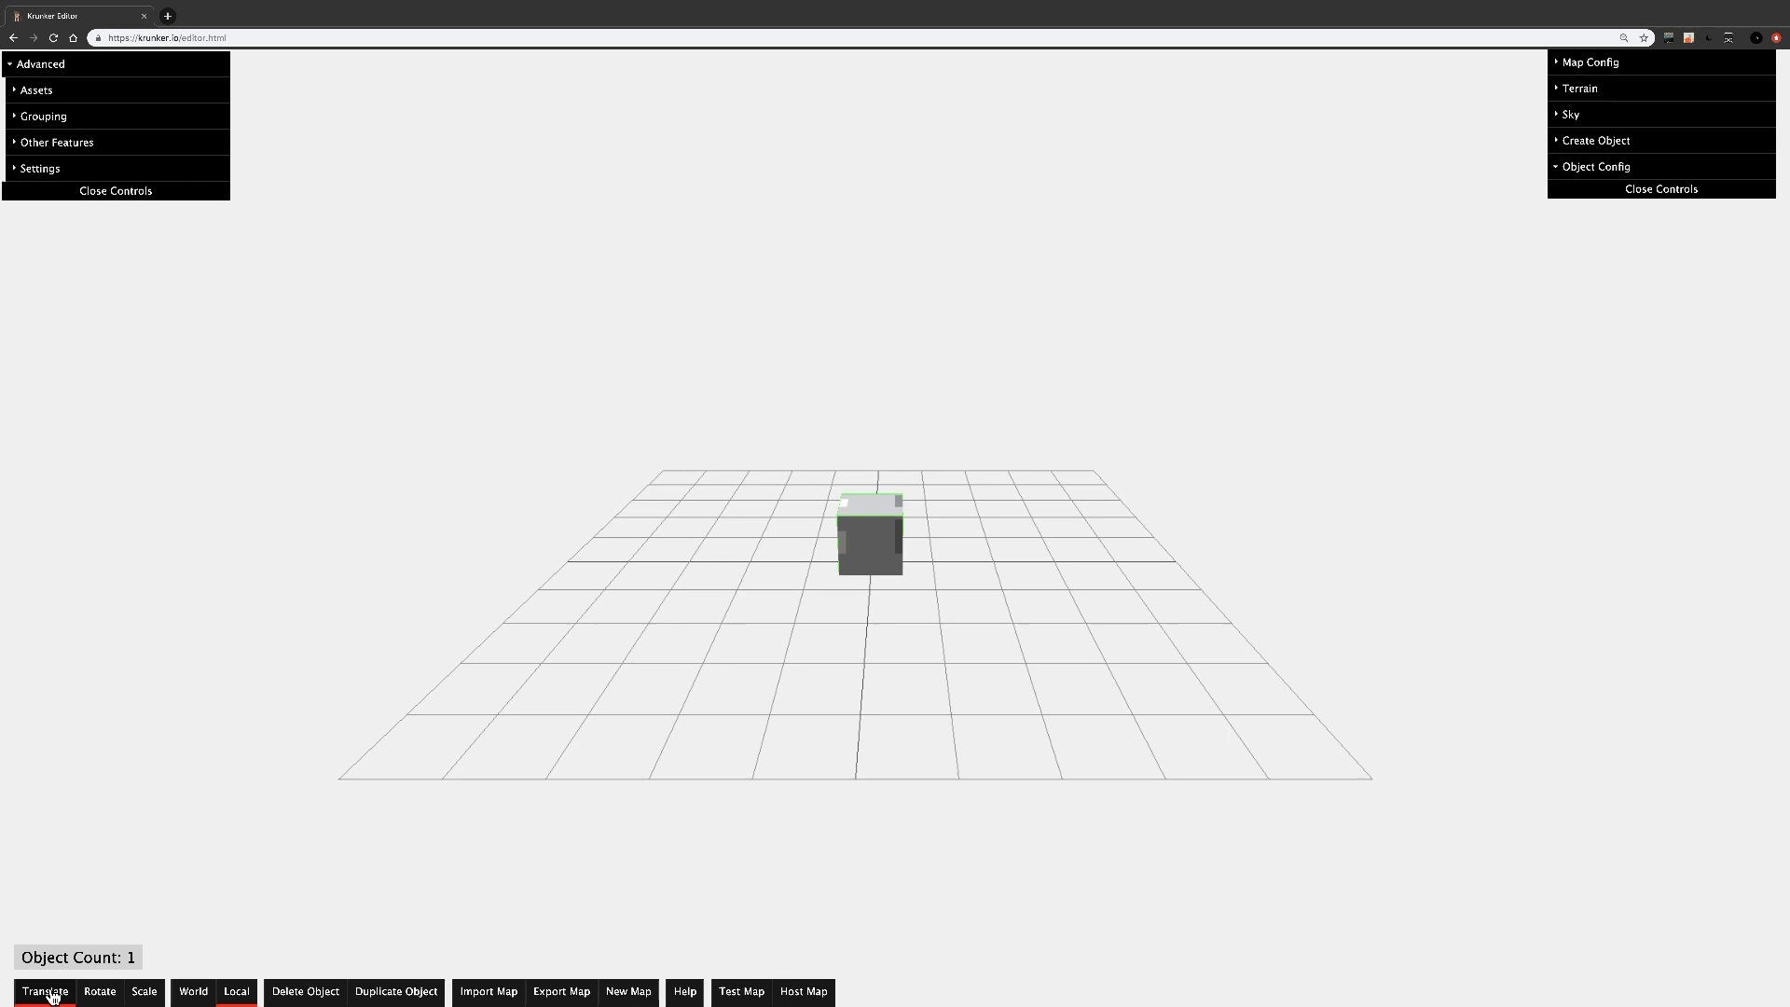
left_click(132, 992)
- Review the keyboard shortcuts in the editor's help, starting with the fly forward entry
left_click(685, 991)
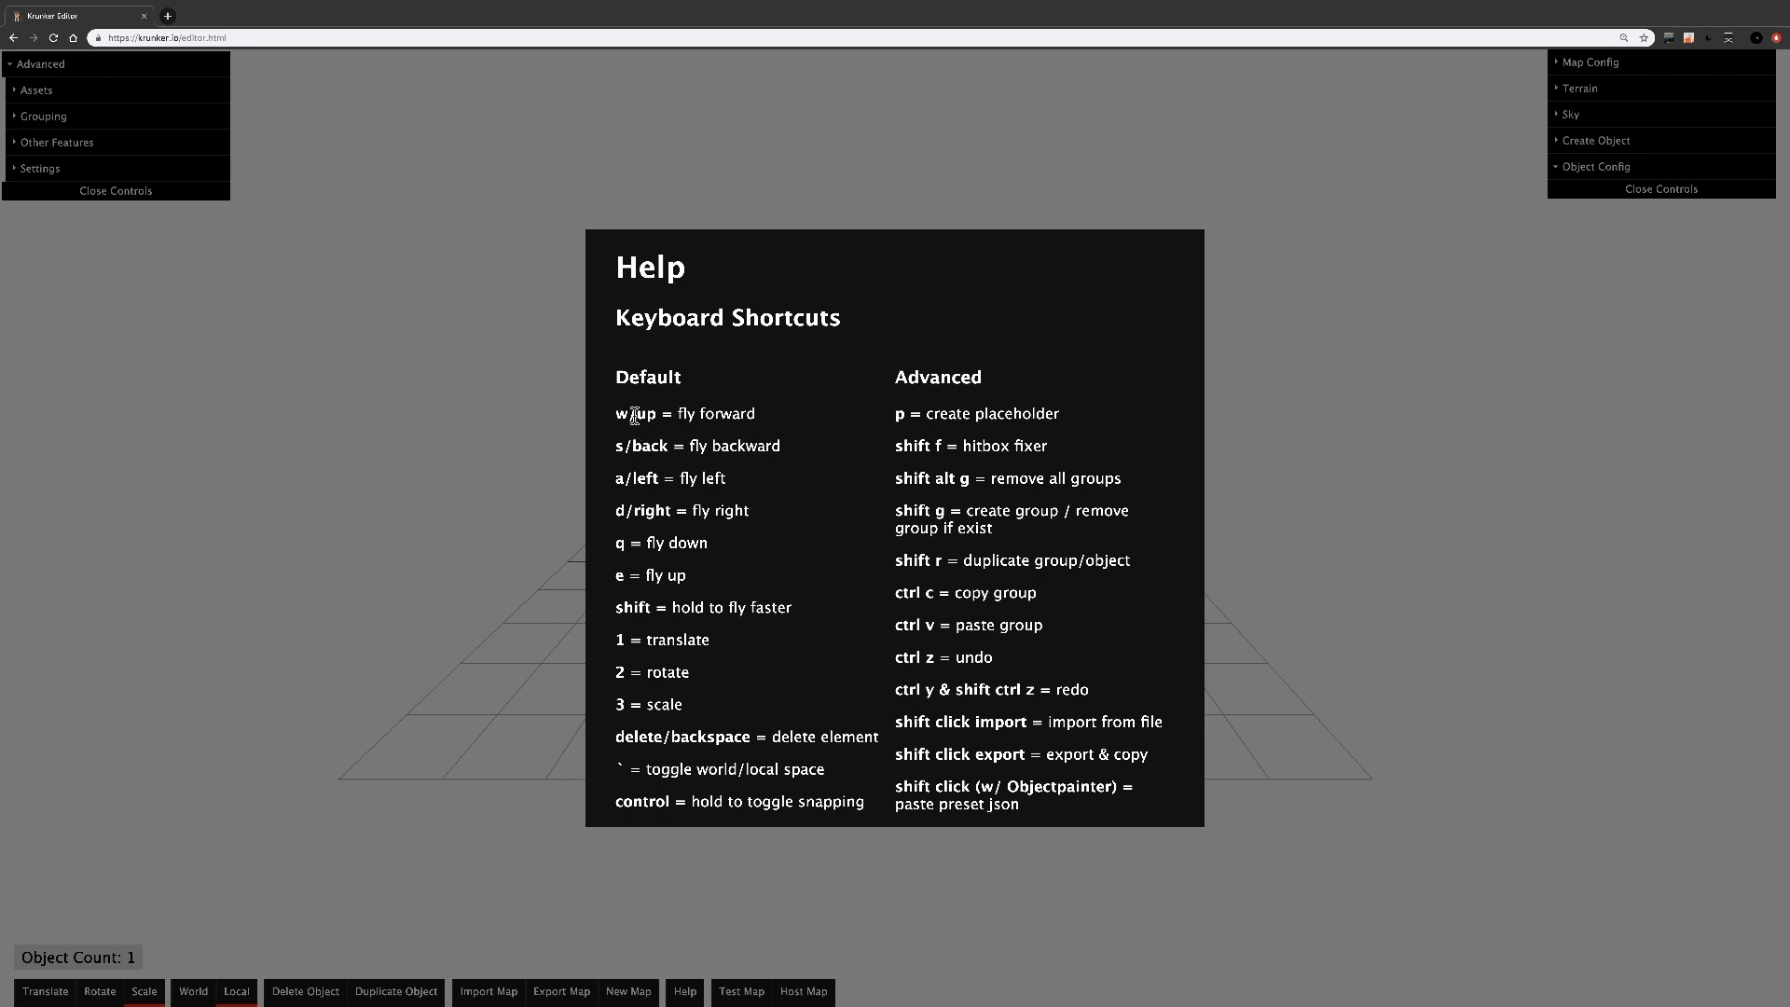
left_click_drag(615, 413, 755, 415)
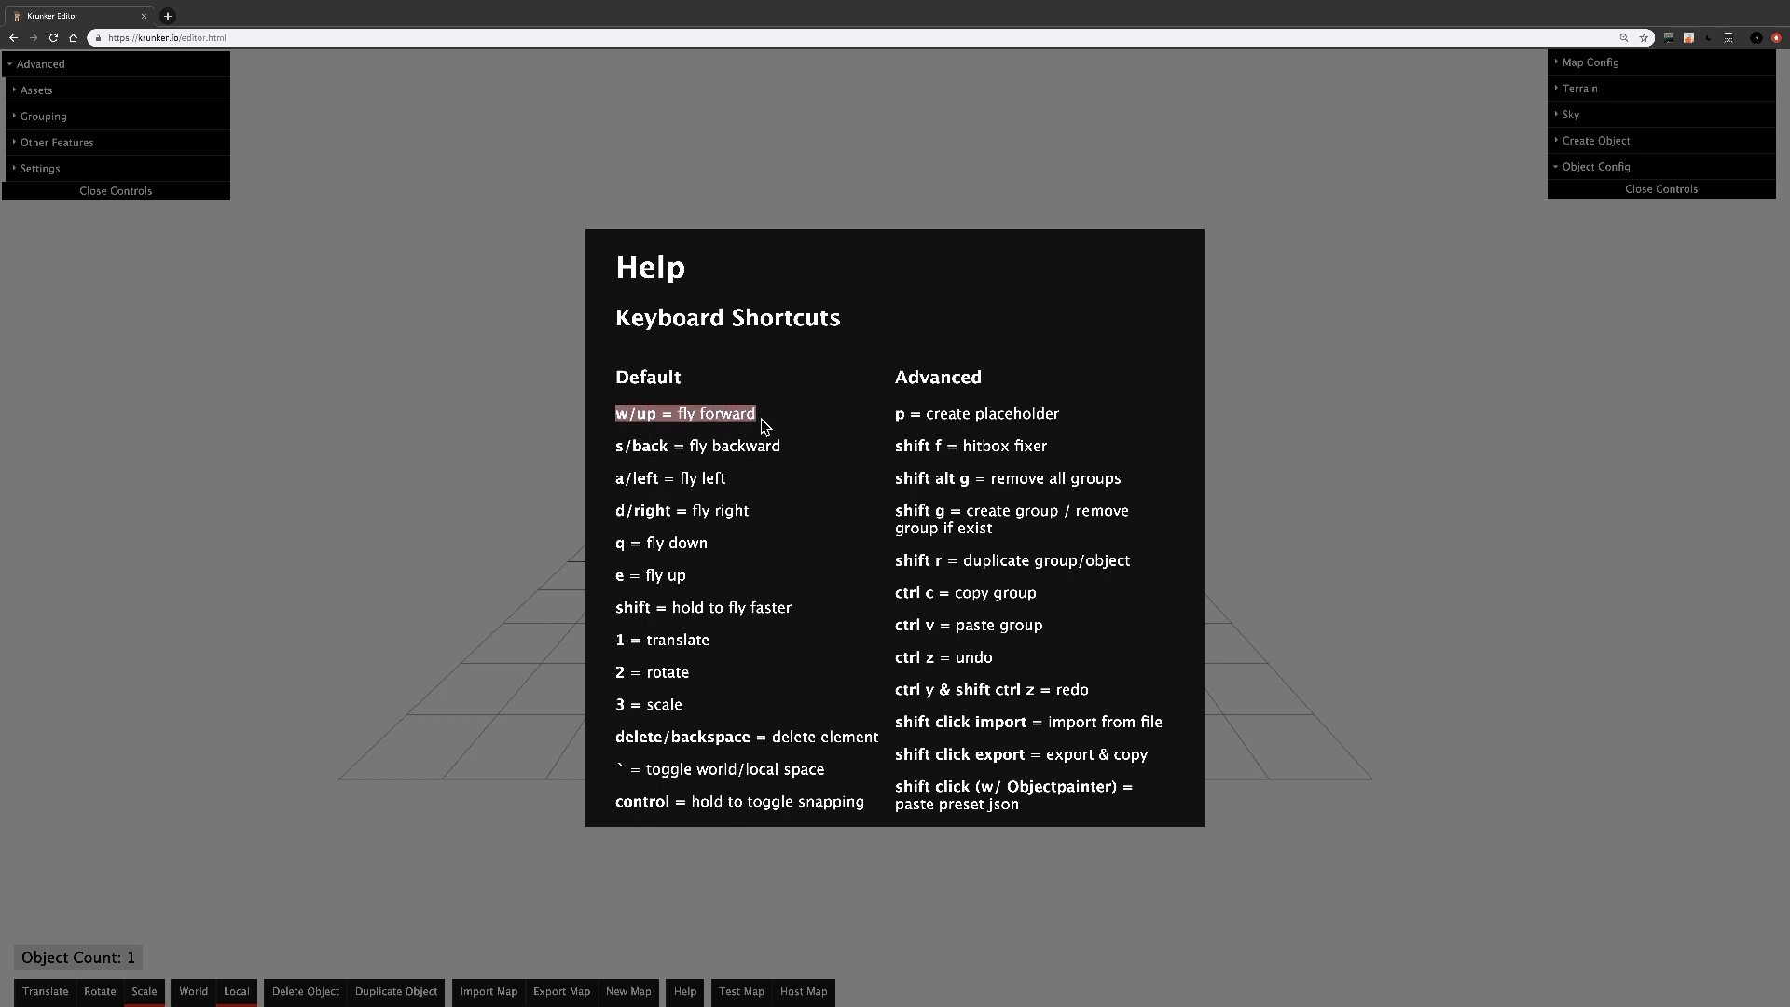
left_click(770, 425)
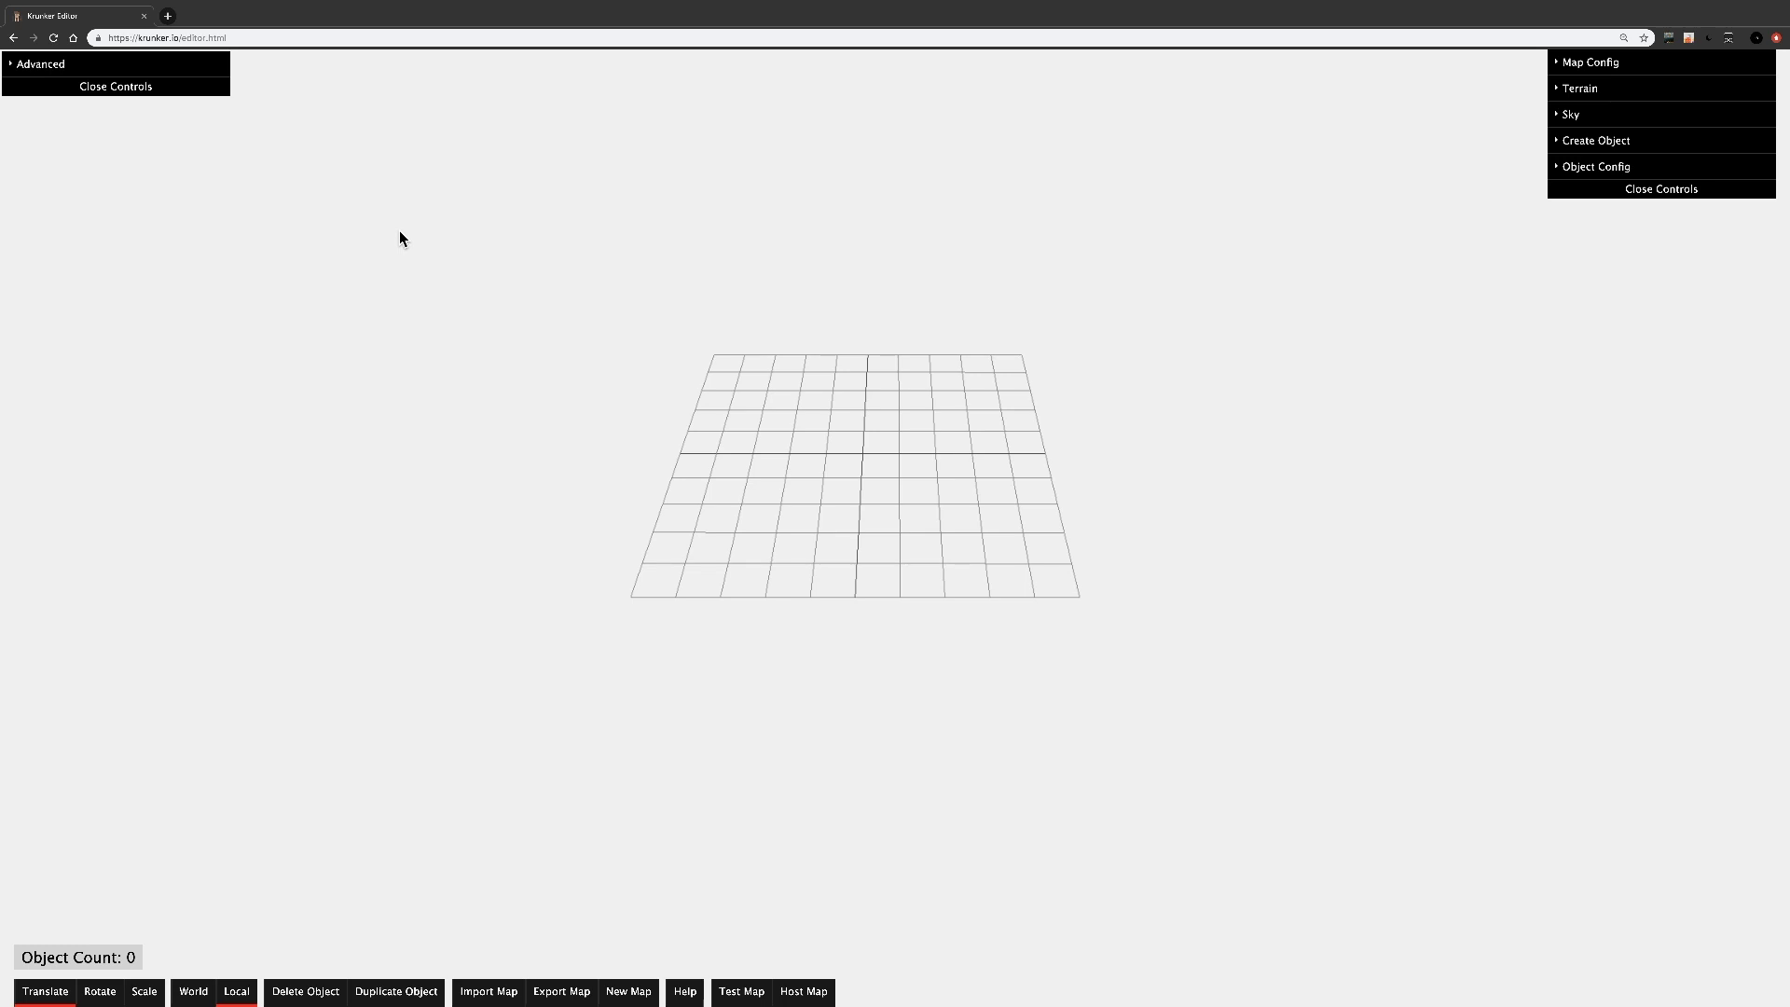
- Set the editor grid's size to 1000 in the advanced settings
left_click(52, 67)
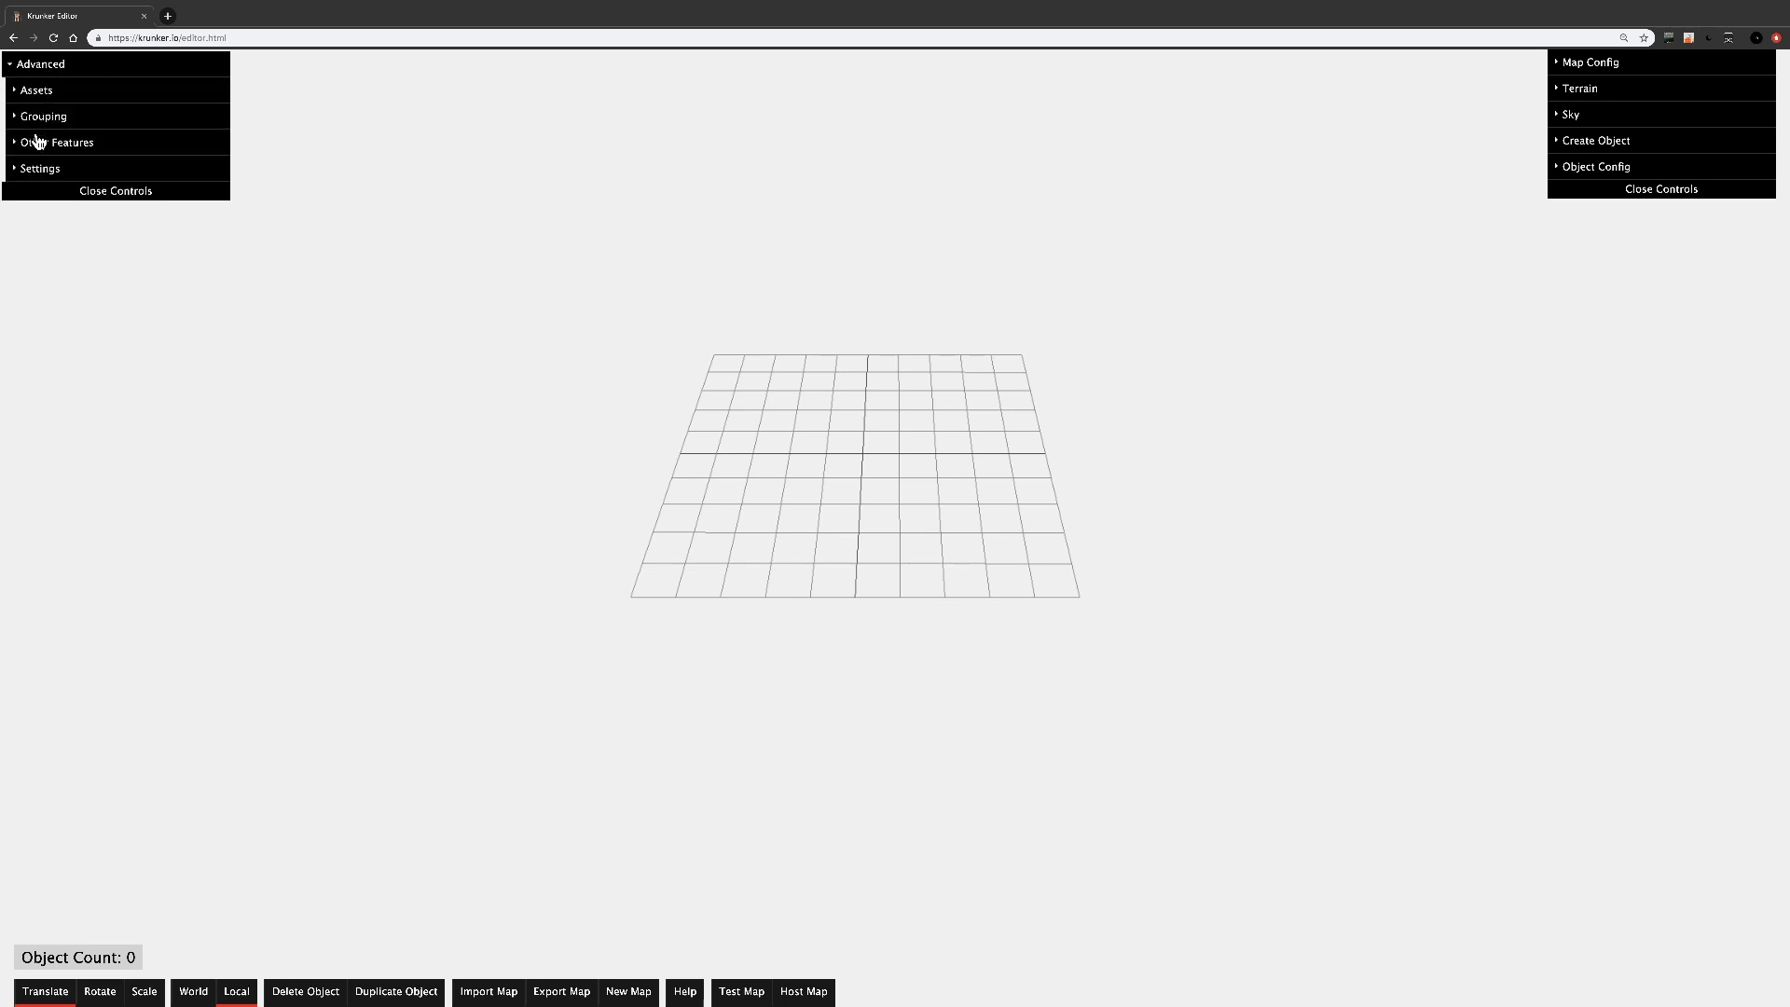
left_click(36, 168)
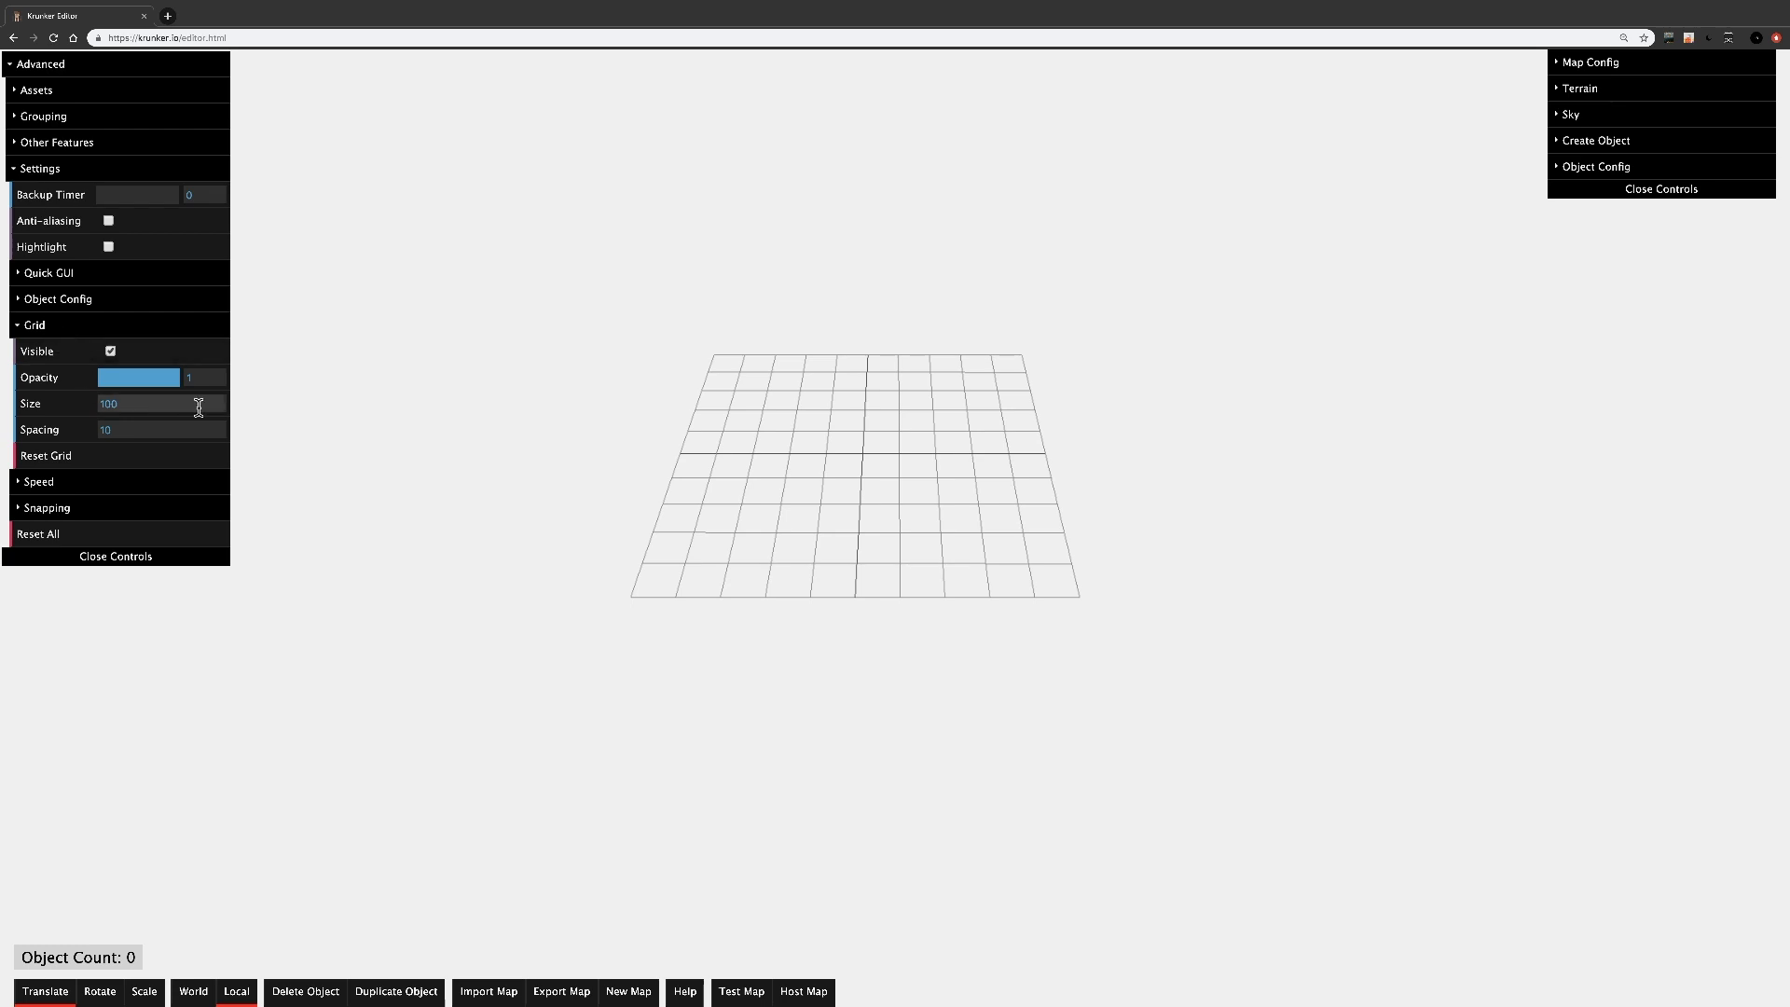
double_click(160, 404)
type("1000")
key("Return")
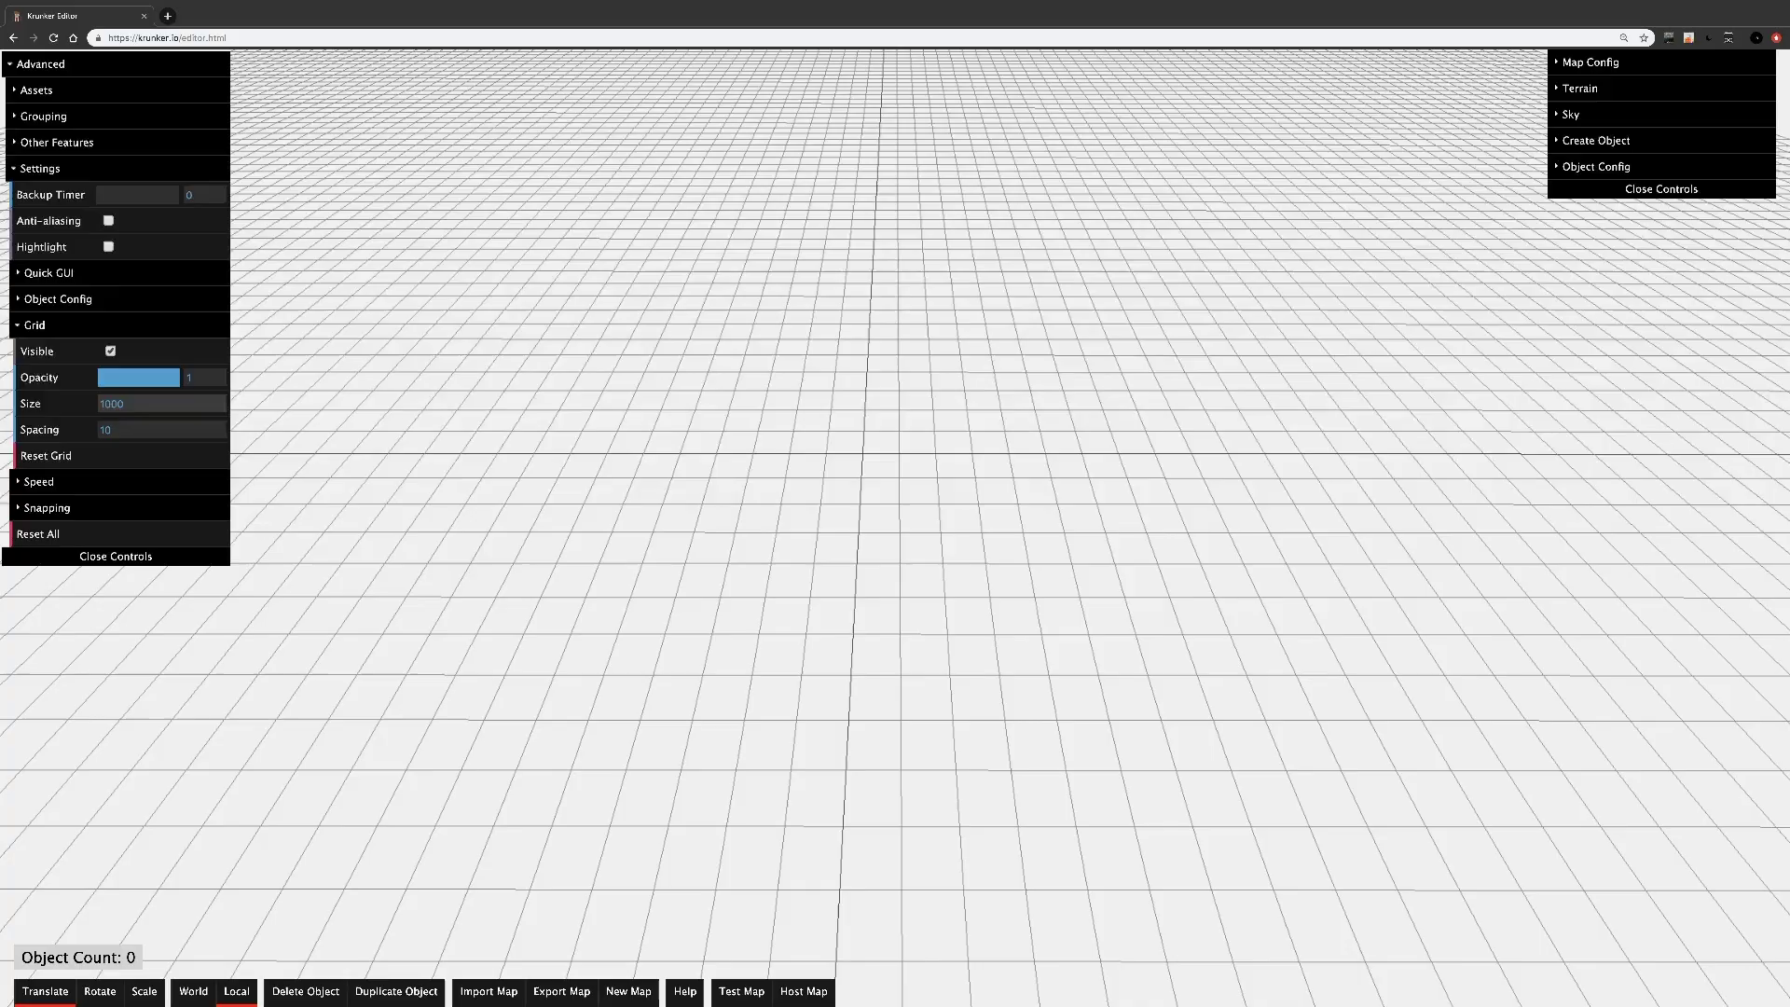
- Look around the grid while flying the camera forward, backward, sideways, down and up
right_click_drag(656, 327, 1324, 331)
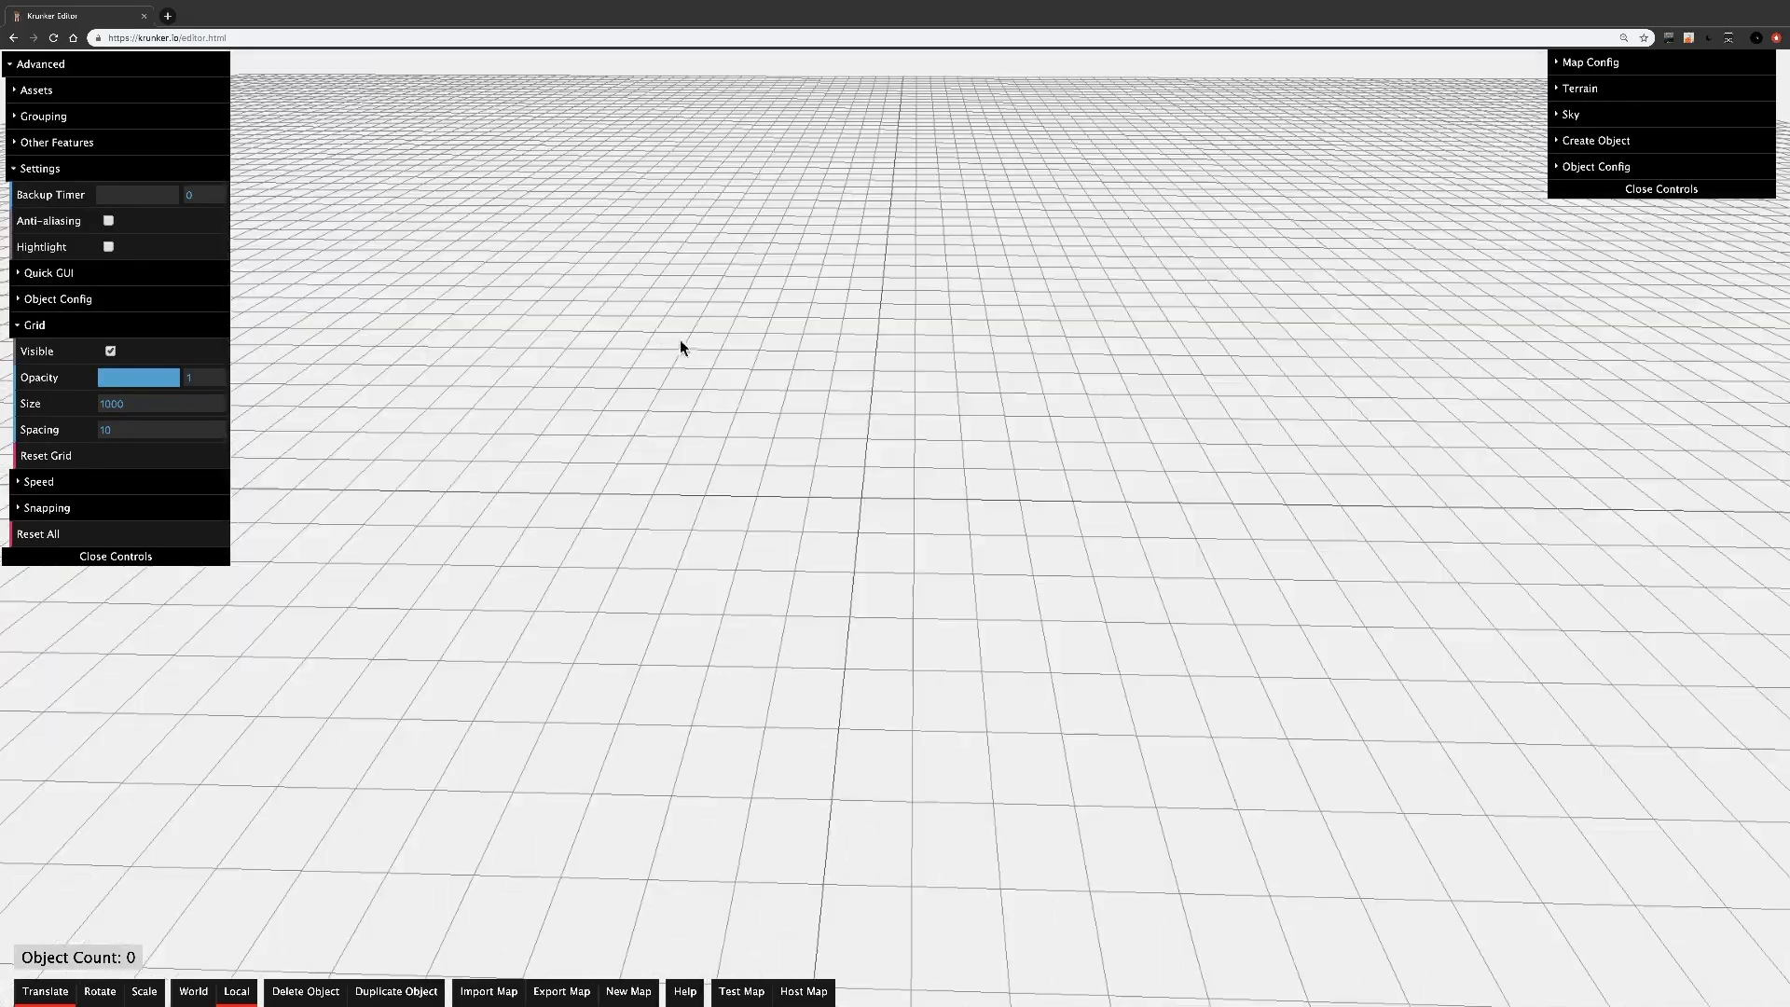
mouse_move(763, 380)
right_mouse_down()
mouse_move(676, 372)
mouse_move(834, 378)
mouse_move(748, 384)
right_mouse_up()
key("w")
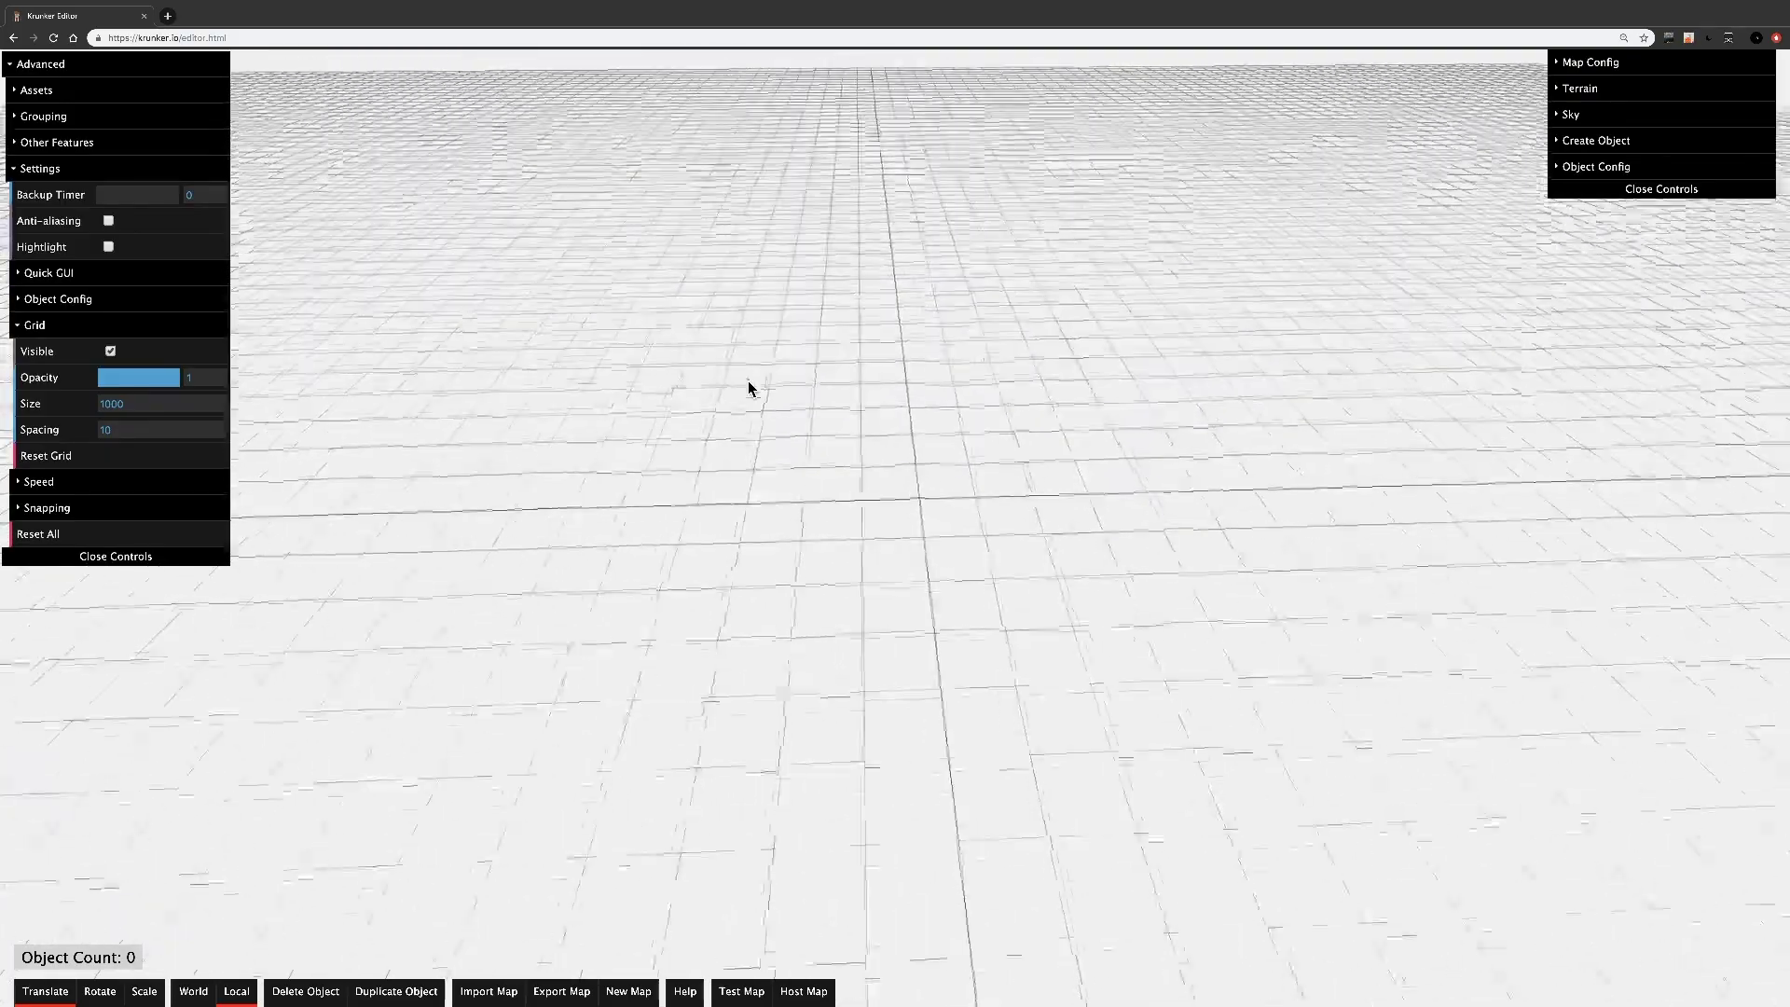
key("a")
key("s")
key("d")
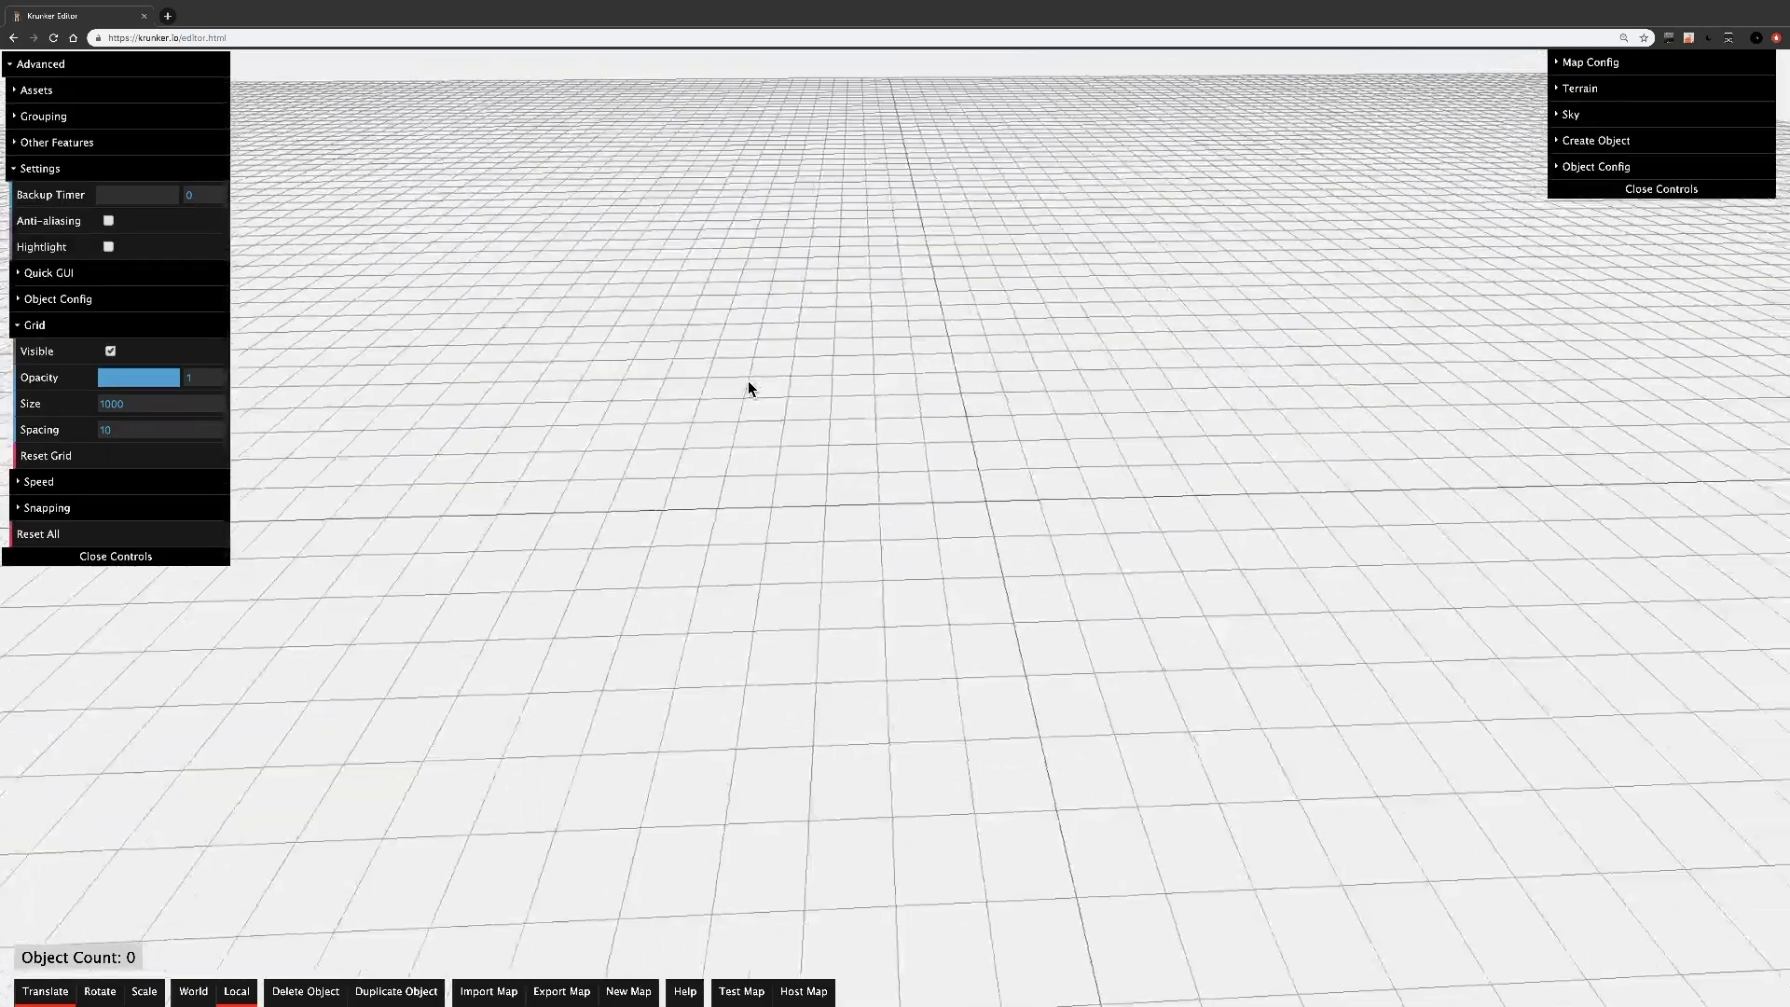
key("s")
key("a")
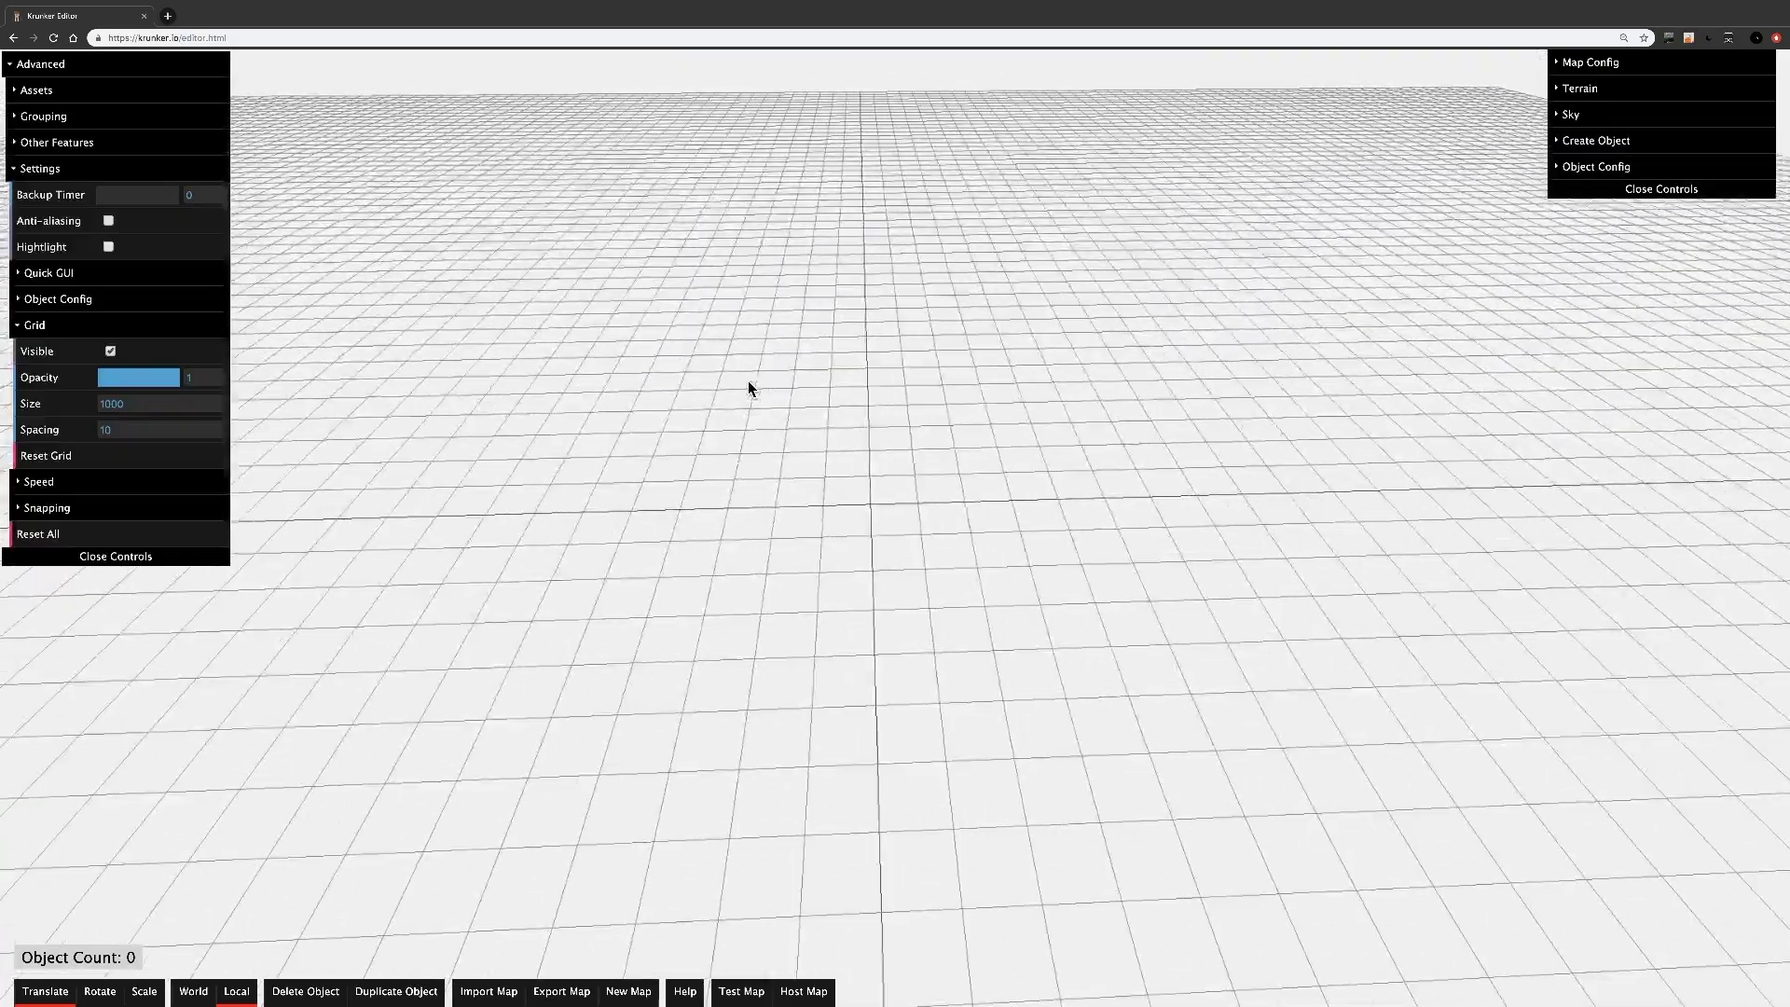
key("q")
key("e")
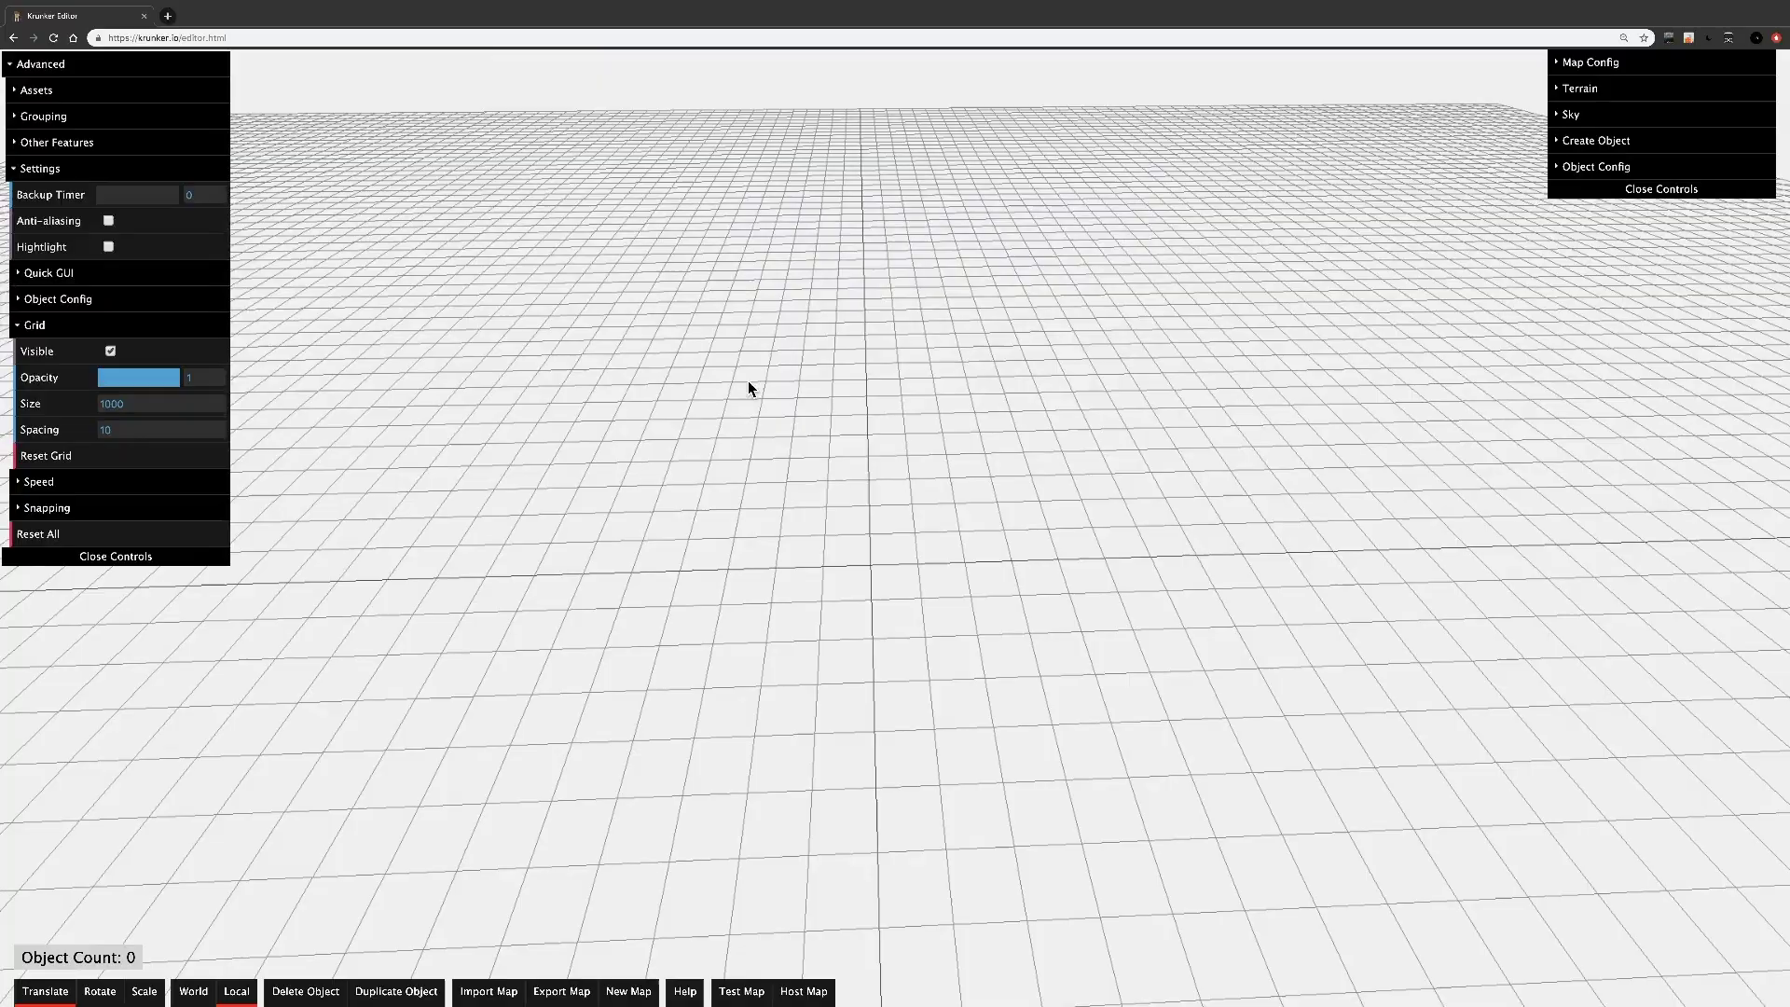
key("space")
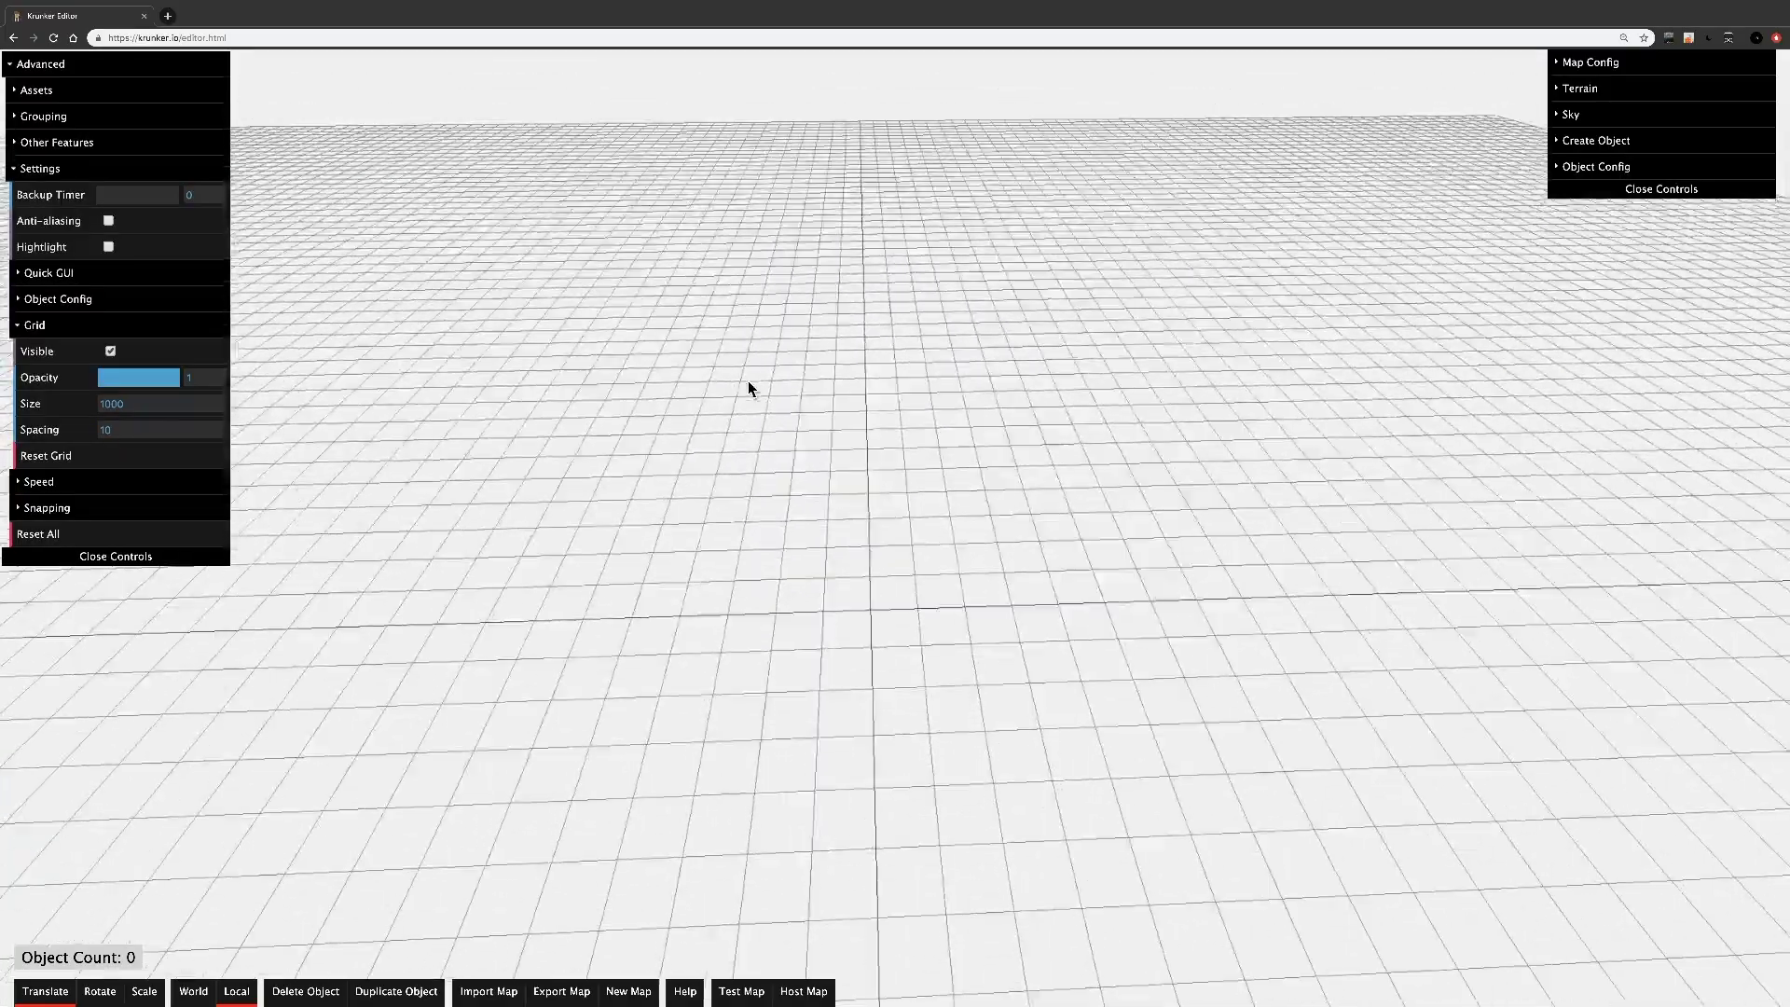
right_click_drag(749, 381, 820, 480)
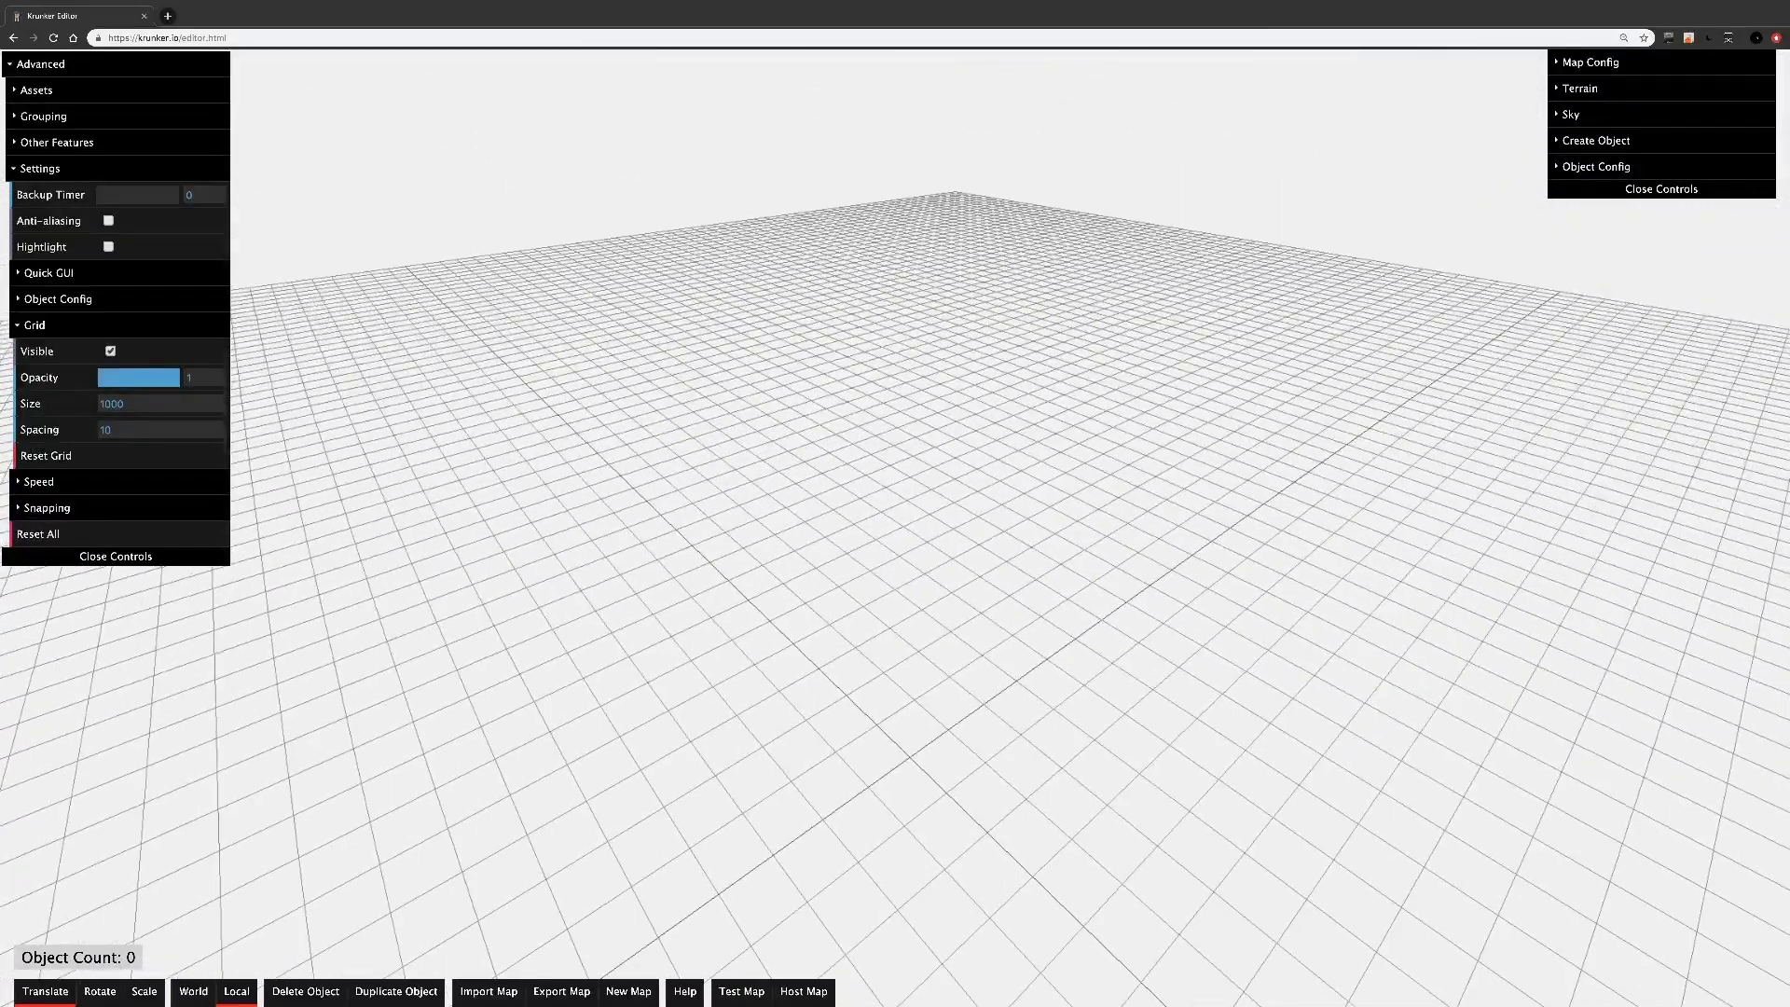
- Fly across the grid at the faster speed and recheck the keyboard shortcuts in the help
key("shift")
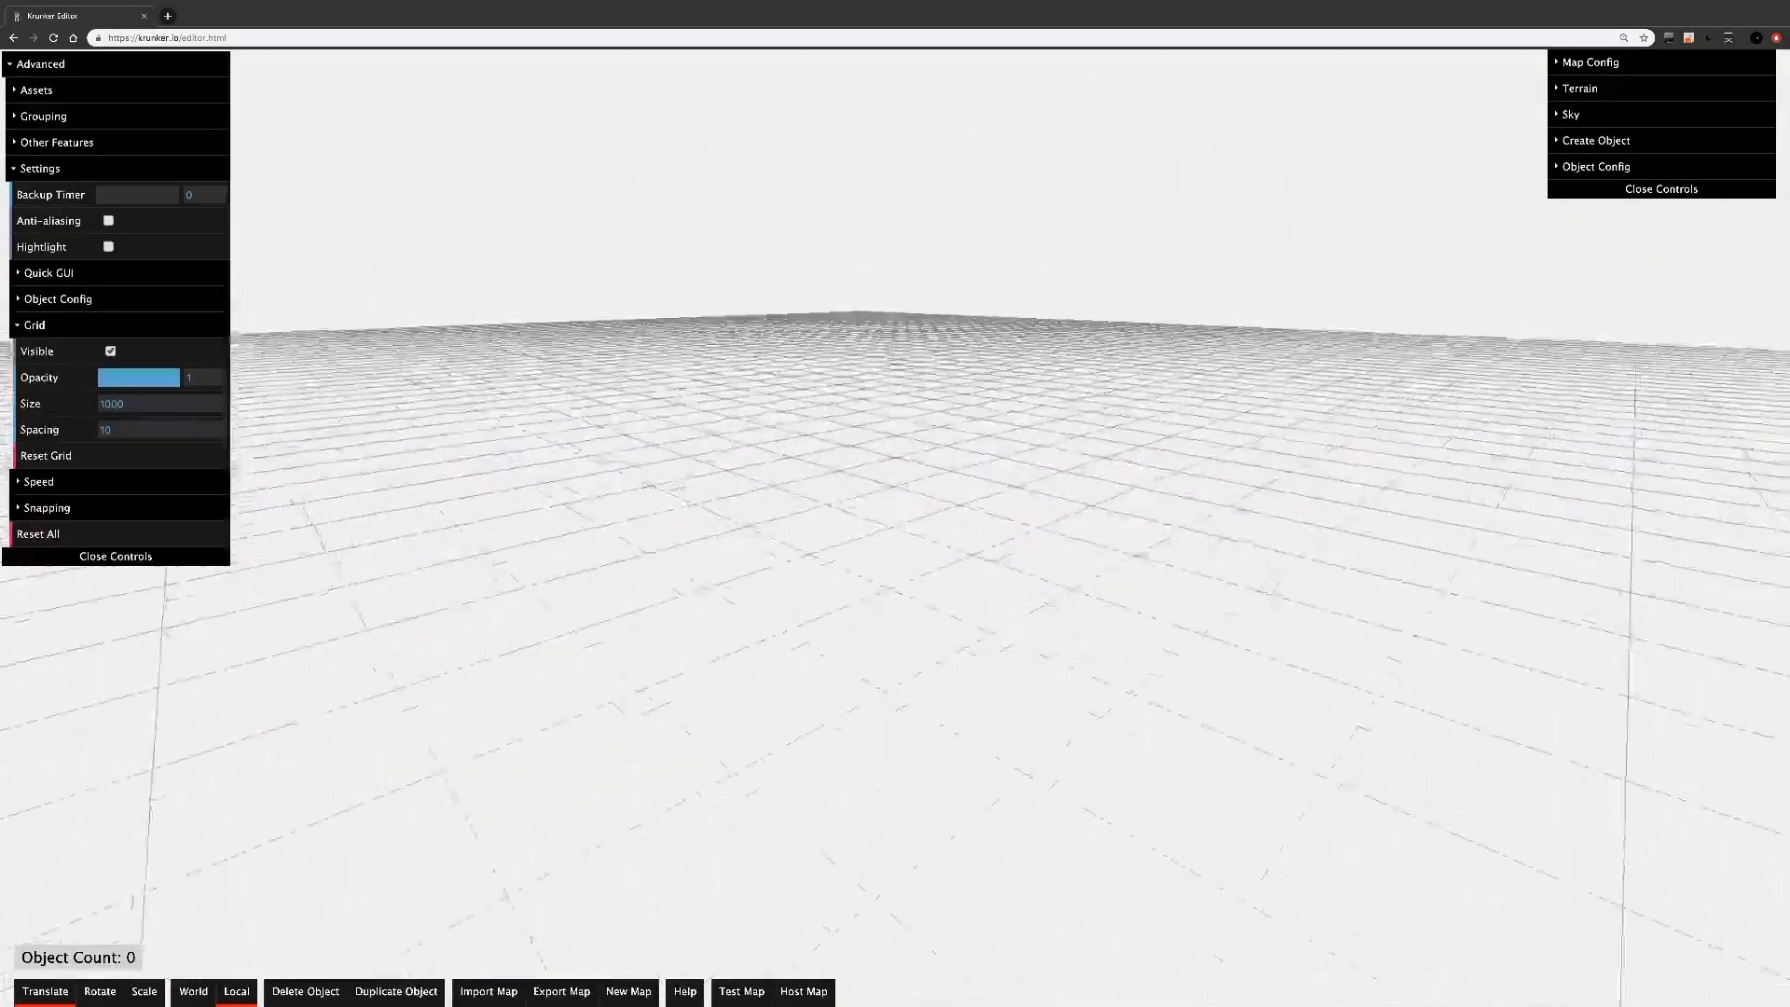
key("space")
right_click_drag(821, 480, 368, 573)
key("shift")
left_click(683, 992)
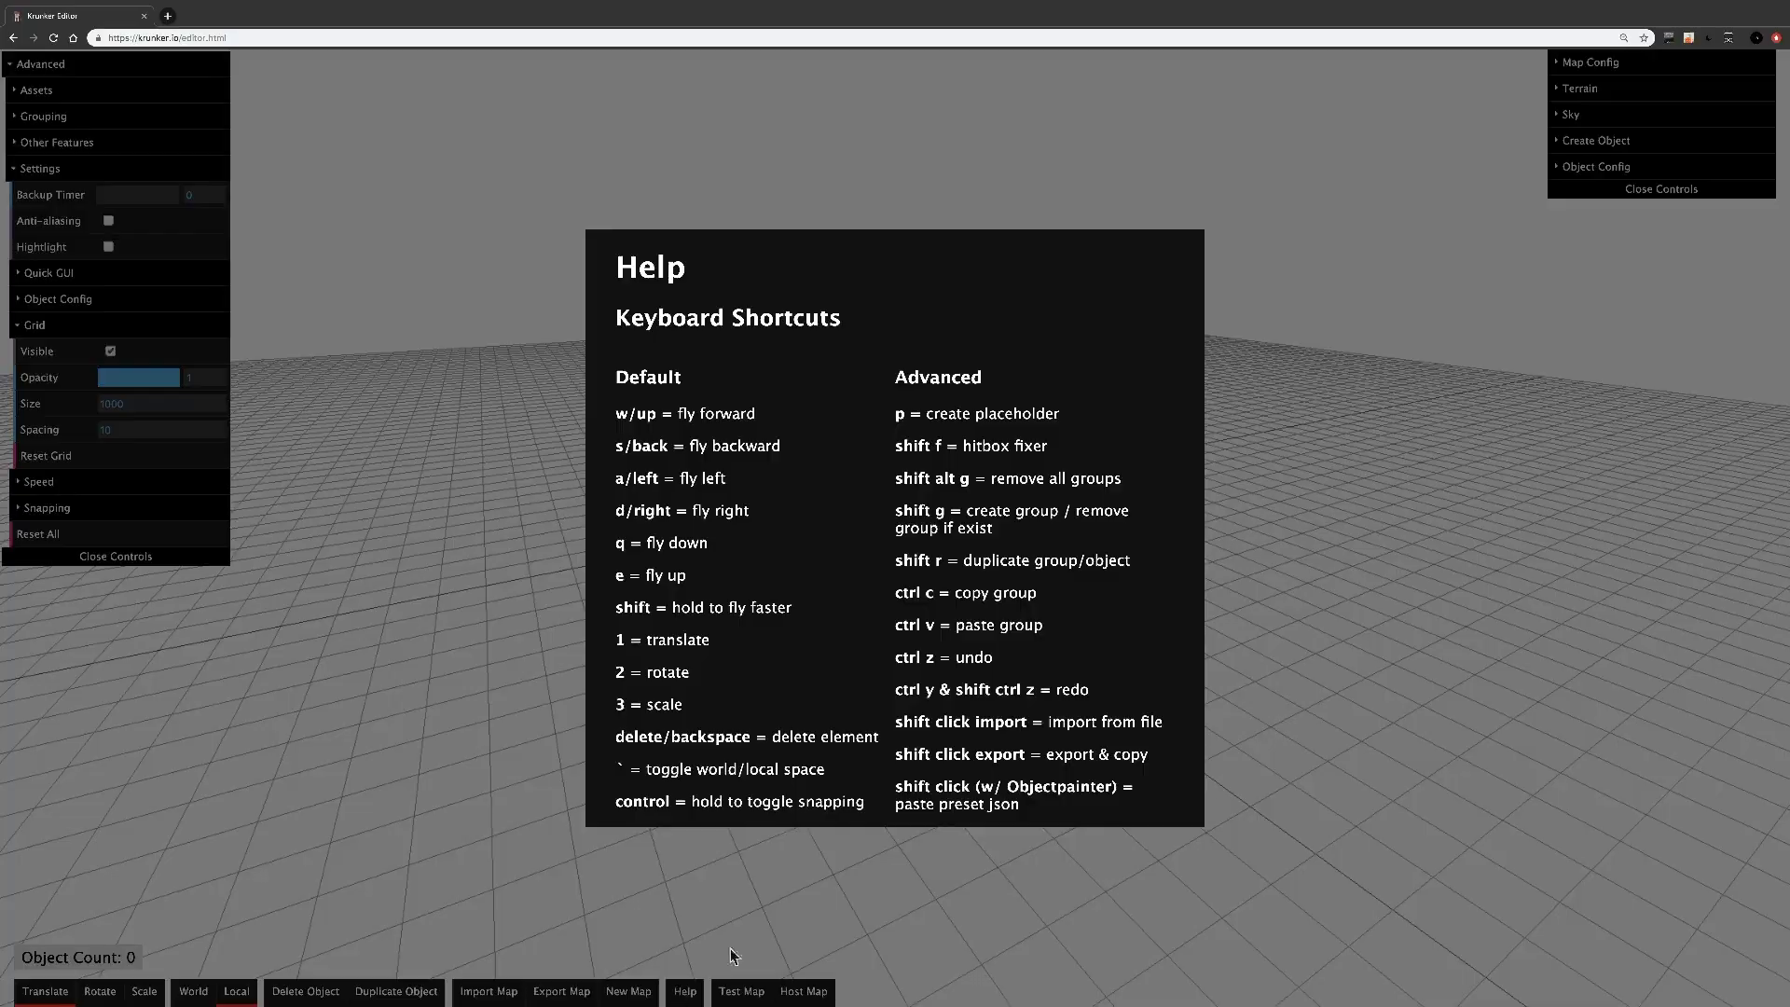
left_click(667, 408)
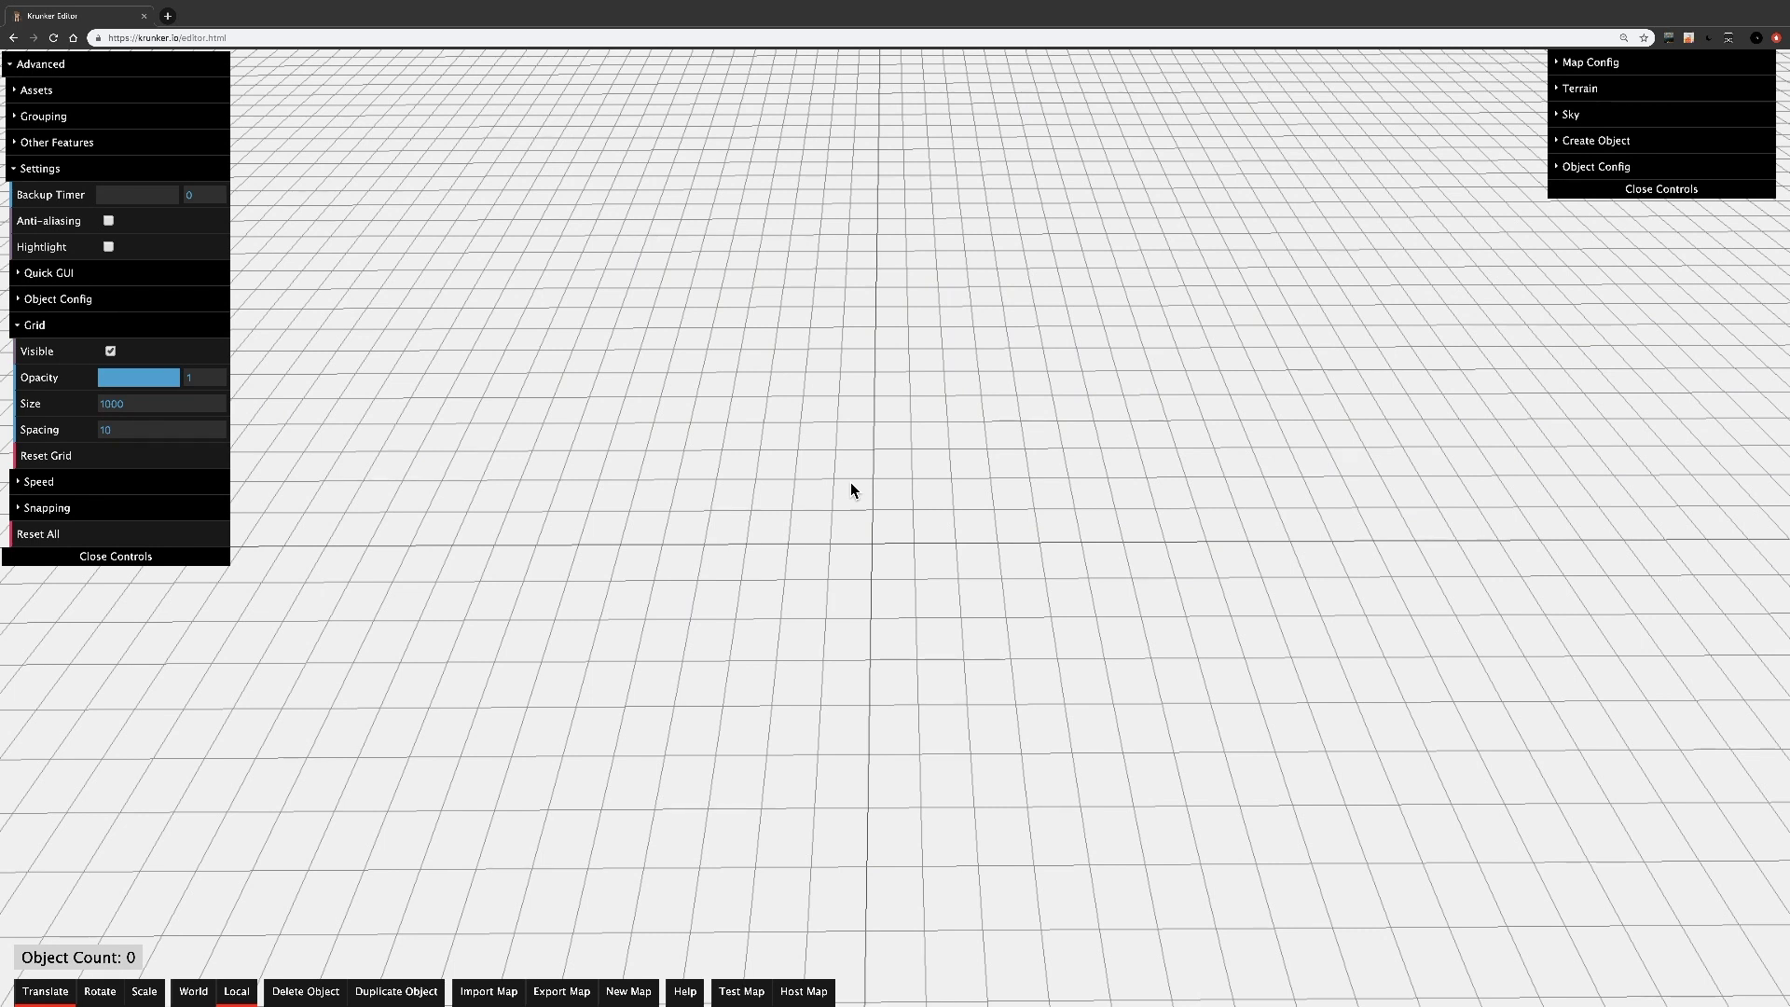
- Add a plane at the grid's centre and scale it along both horizontal axes into a large rectangular floor
left_click(1583, 141)
left_click(1581, 221)
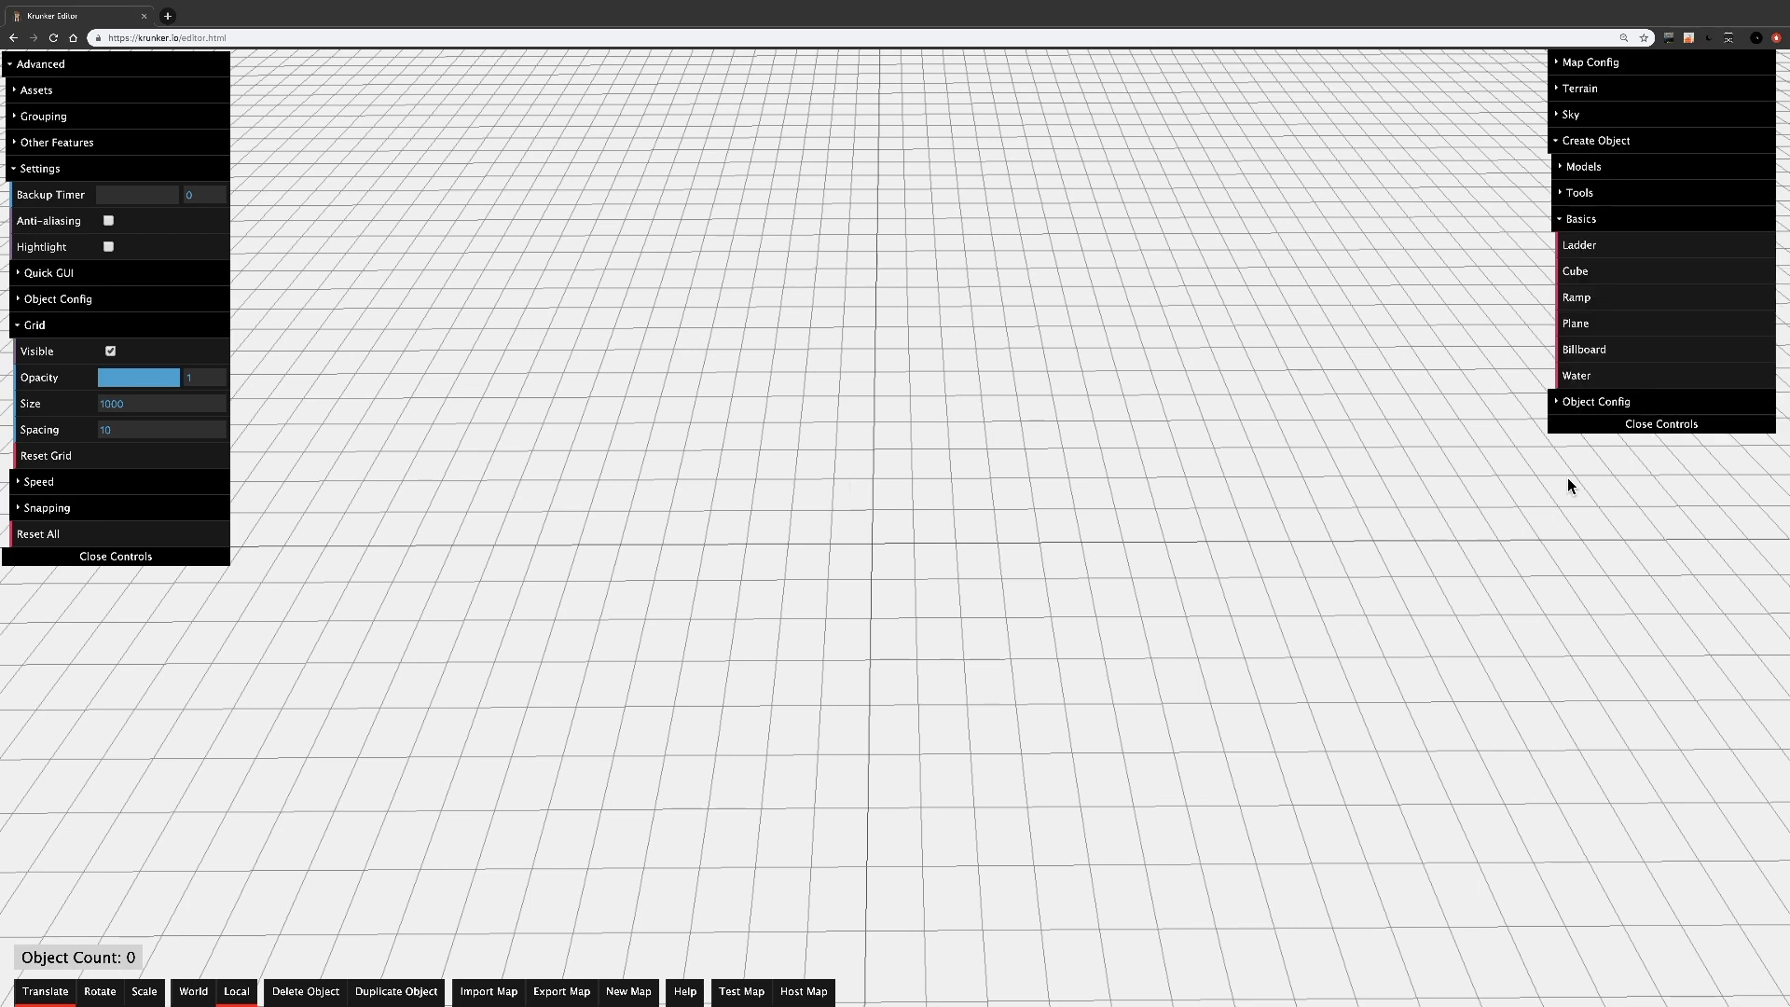
left_click(1597, 327)
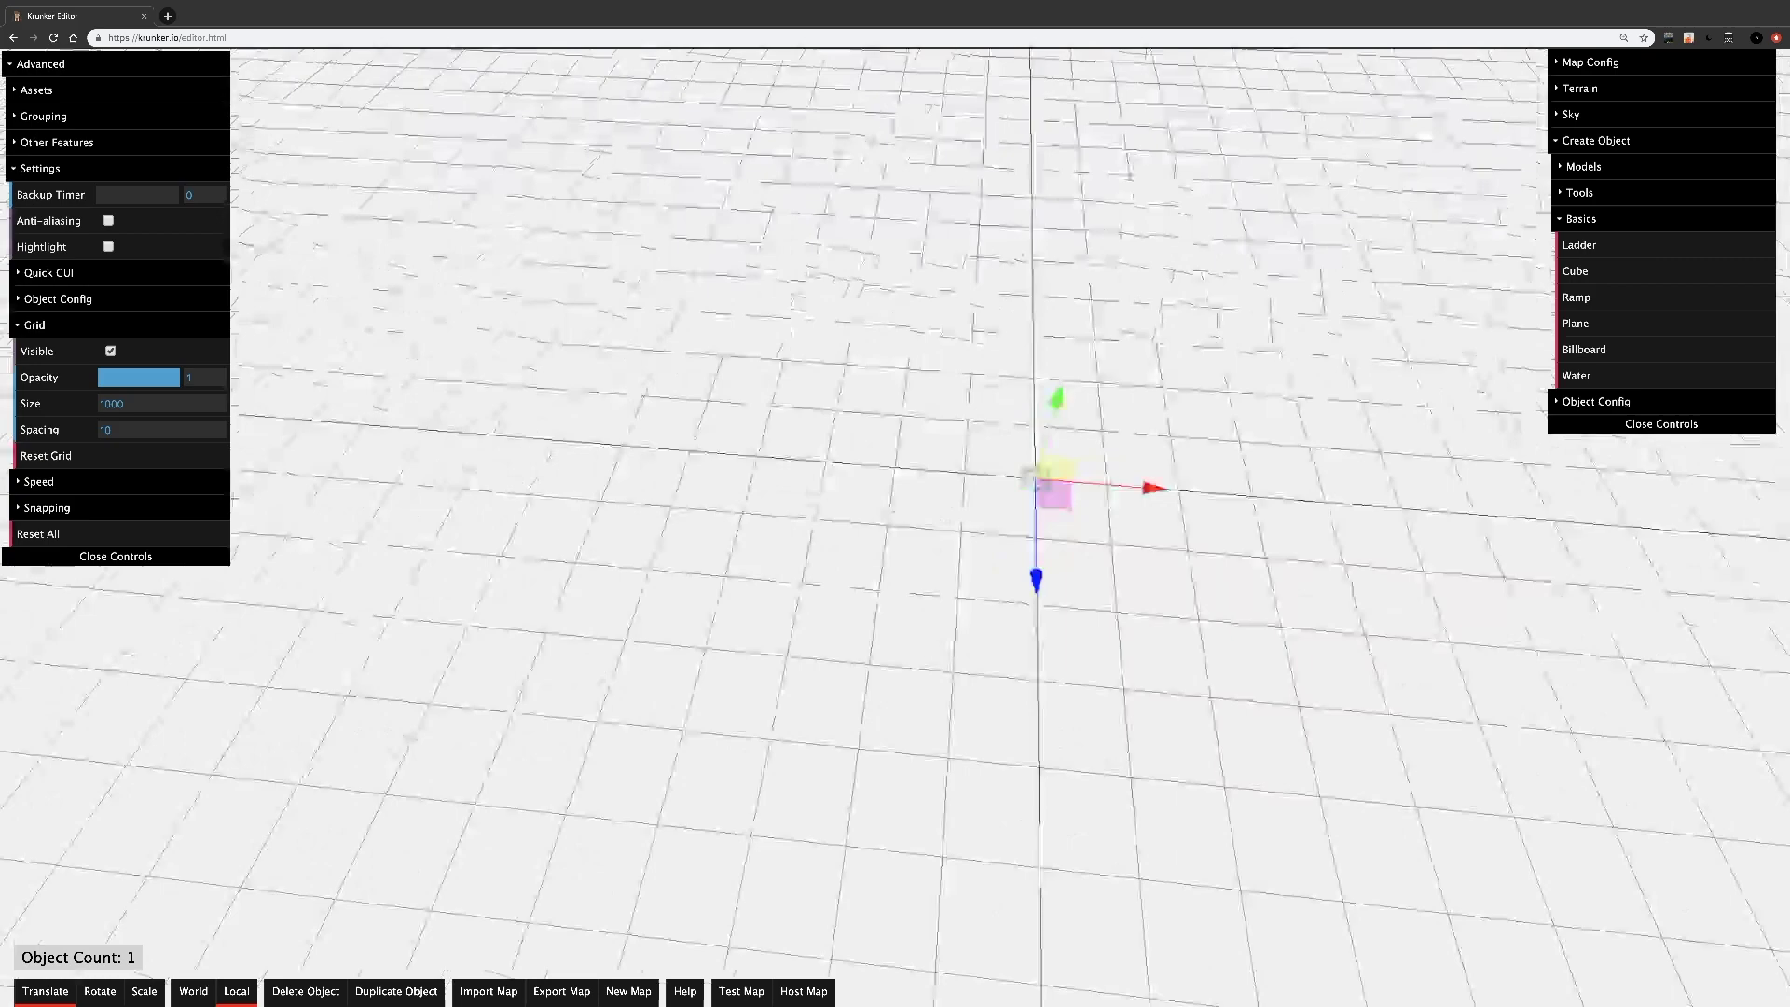
key("r")
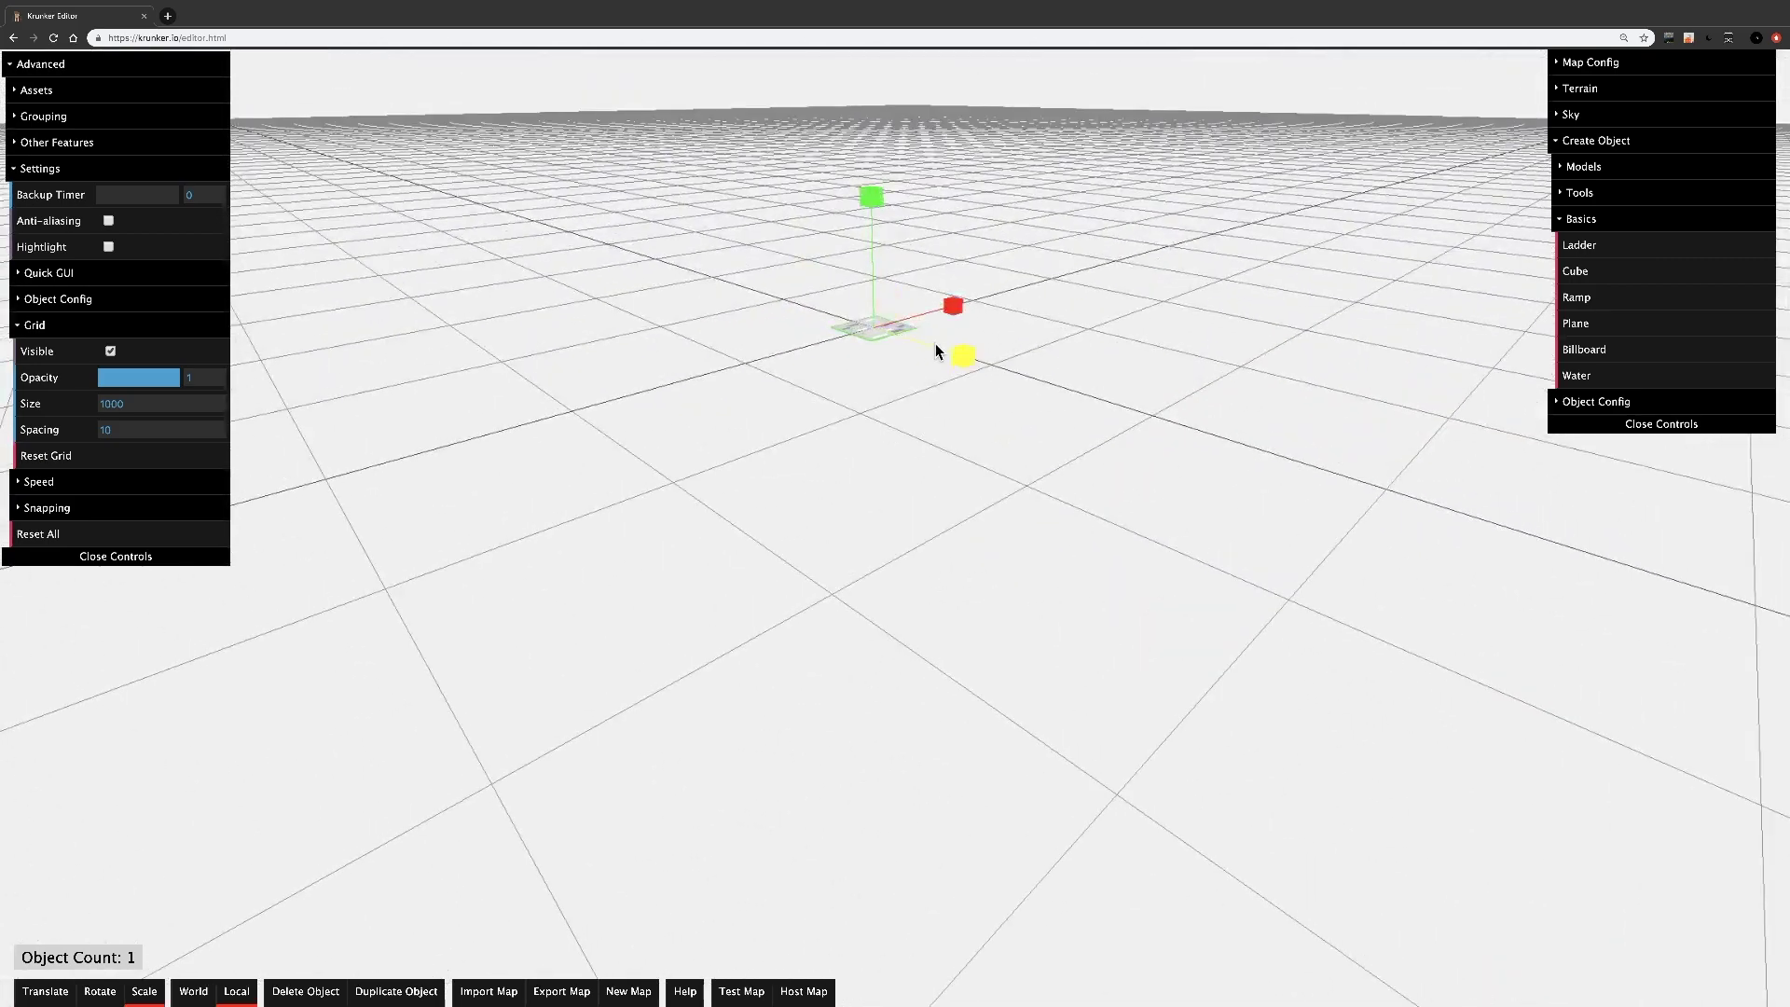
left_click_drag(1049, 280, 1463, 223)
scroll(992, 384, "down", 5)
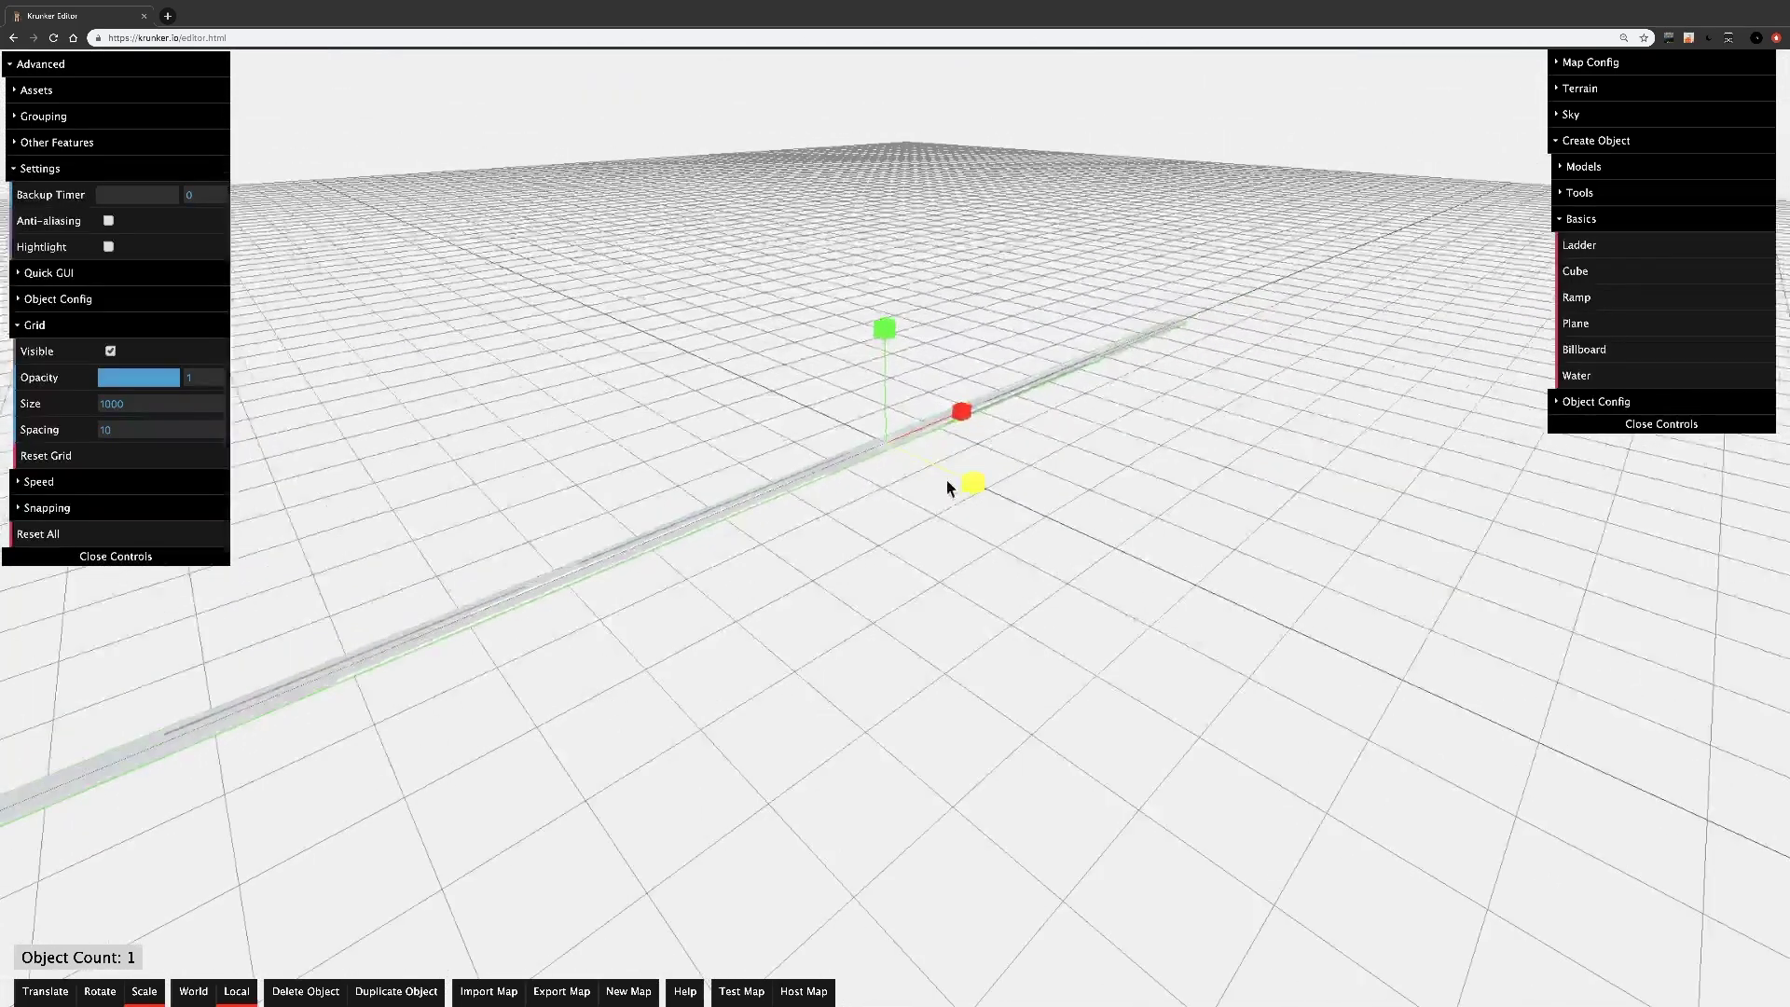
left_click_drag(950, 480, 1158, 599)
scroll(1158, 599, "down", 5)
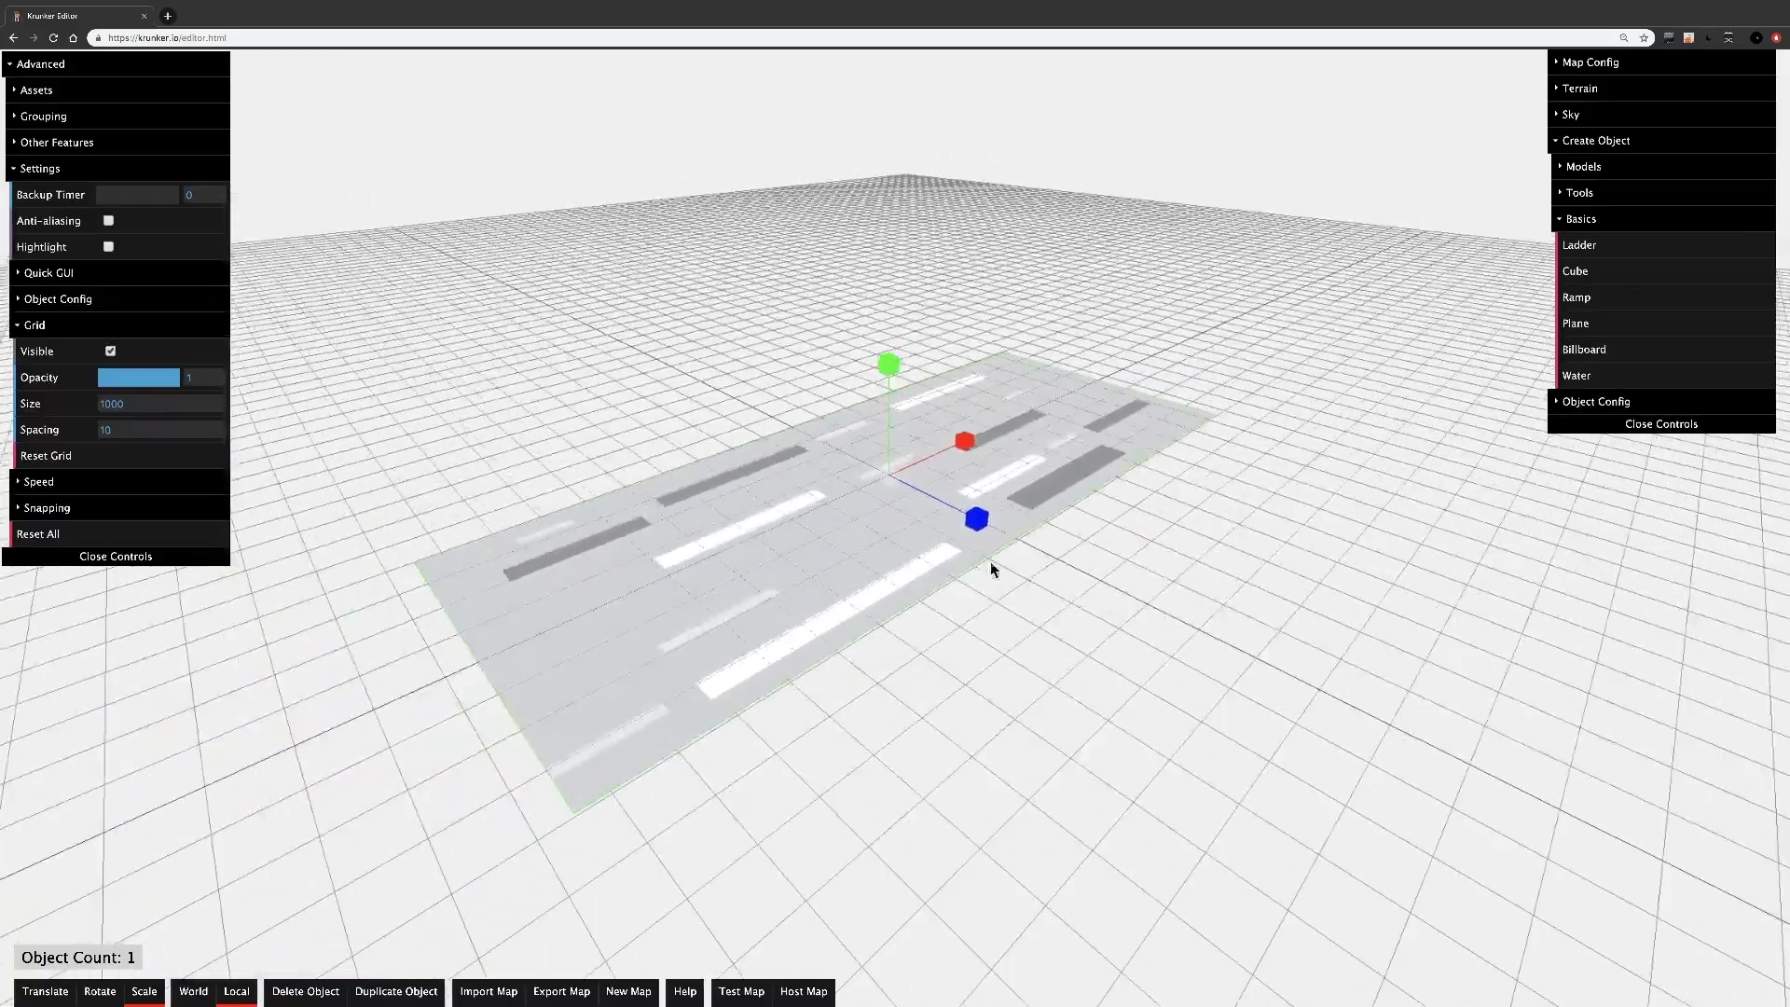
- Enlarge the floor plane further along both horizontal axes until it covers a wide area of the grid
left_click_drag(978, 523, 1059, 583)
key("w")
right_click_drag(1059, 582, 1203, 700)
key("s")
left_click_drag(990, 425, 1324, 430)
scroll(839, 475, "down", 5)
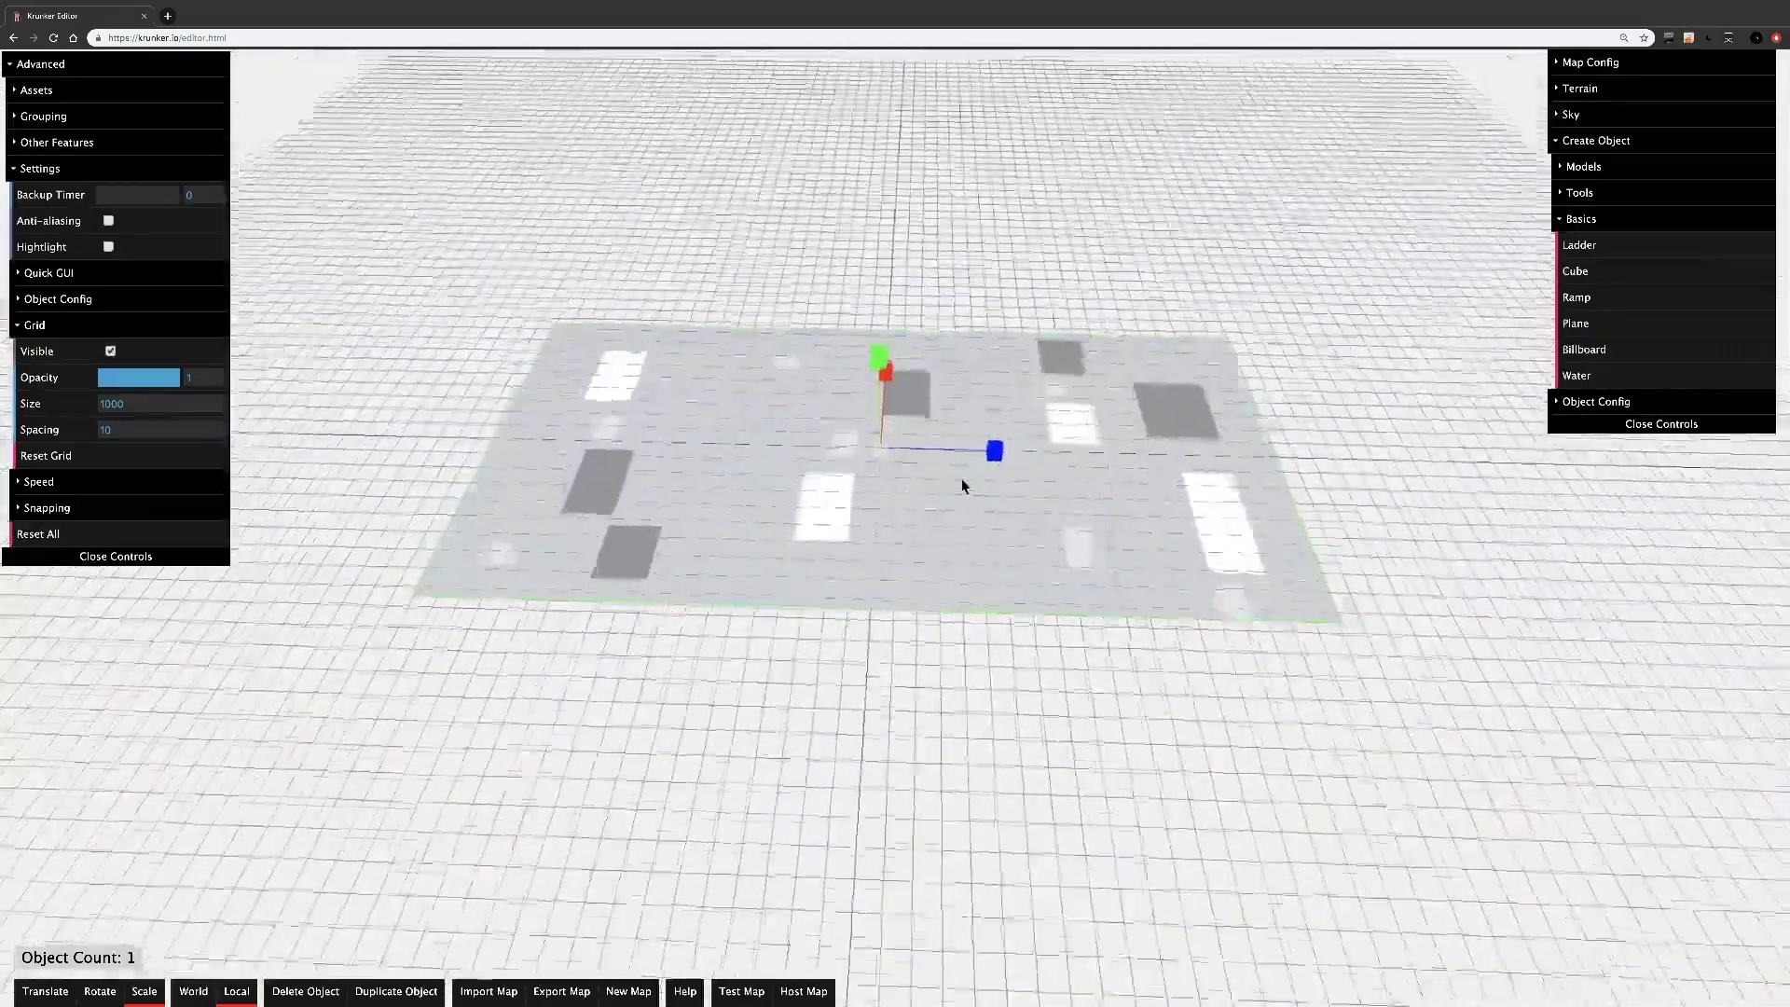
left_click_drag(990, 474, 968, 428)
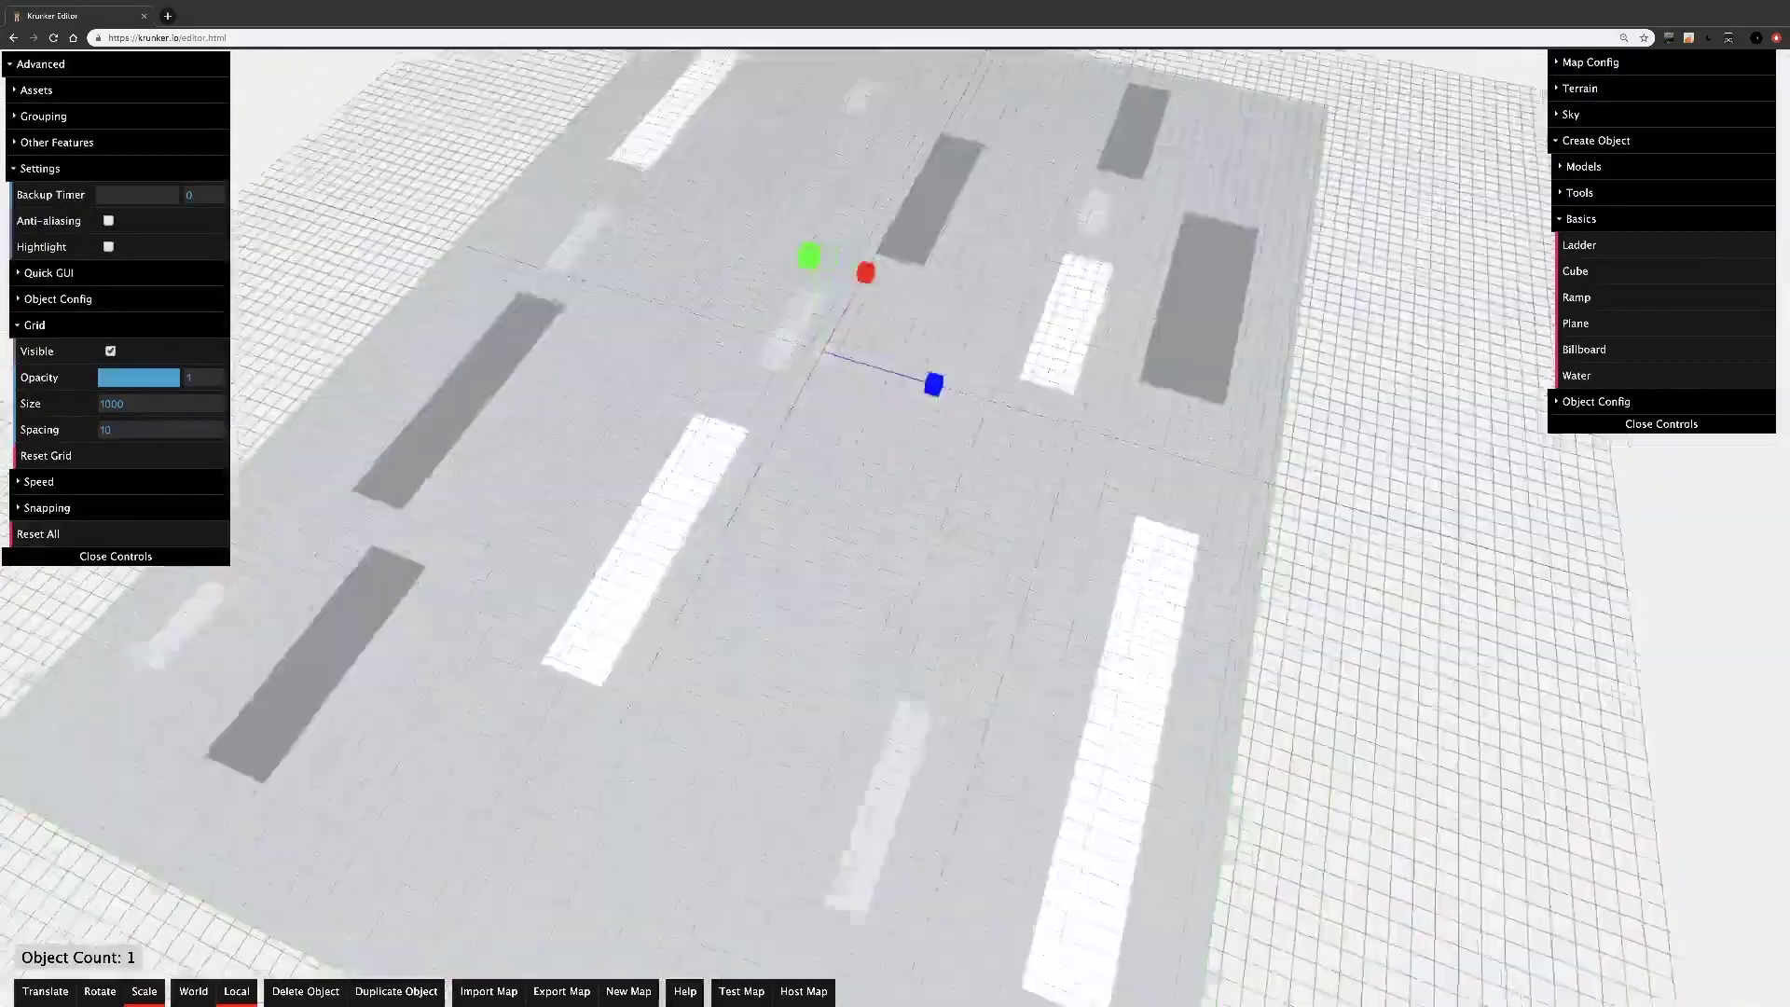
- View the enlarged floor plane from several angles and delete it
key("s")
right_click_drag(781, 519, 738, 573)
key("w")
right_click_drag(1109, 307, 1007, 271)
right_click_drag(998, 332, 1042, 433)
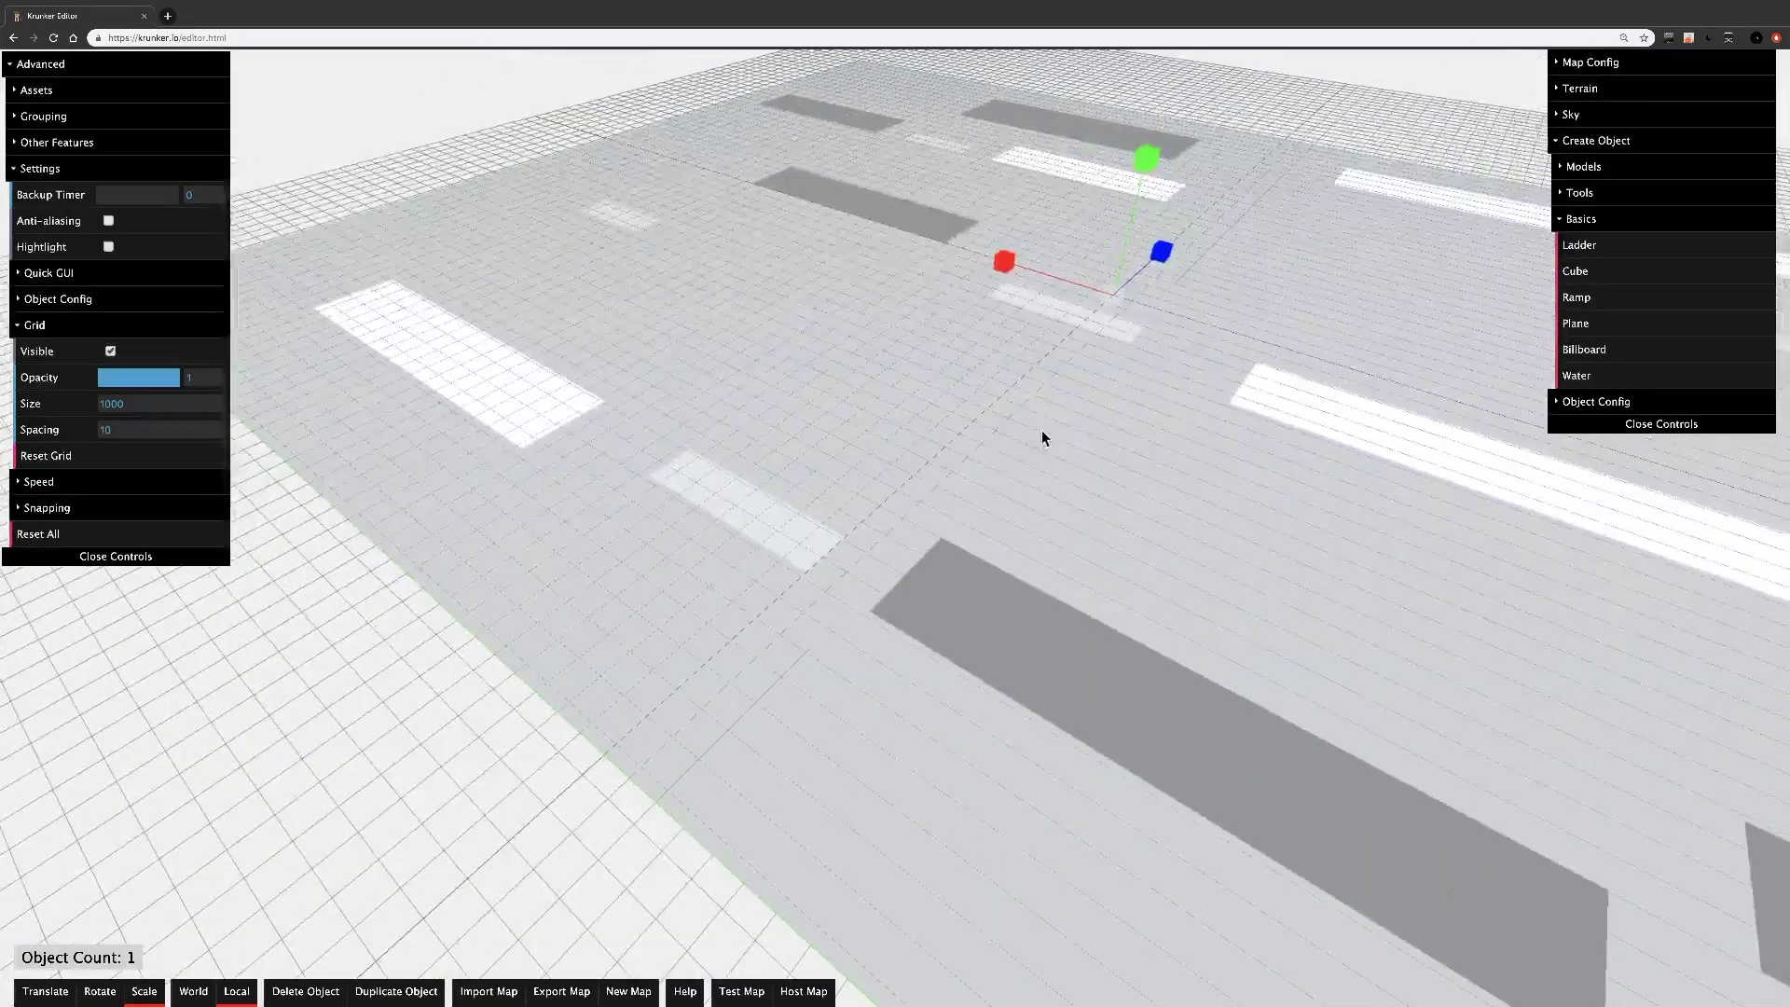
key("Delete")
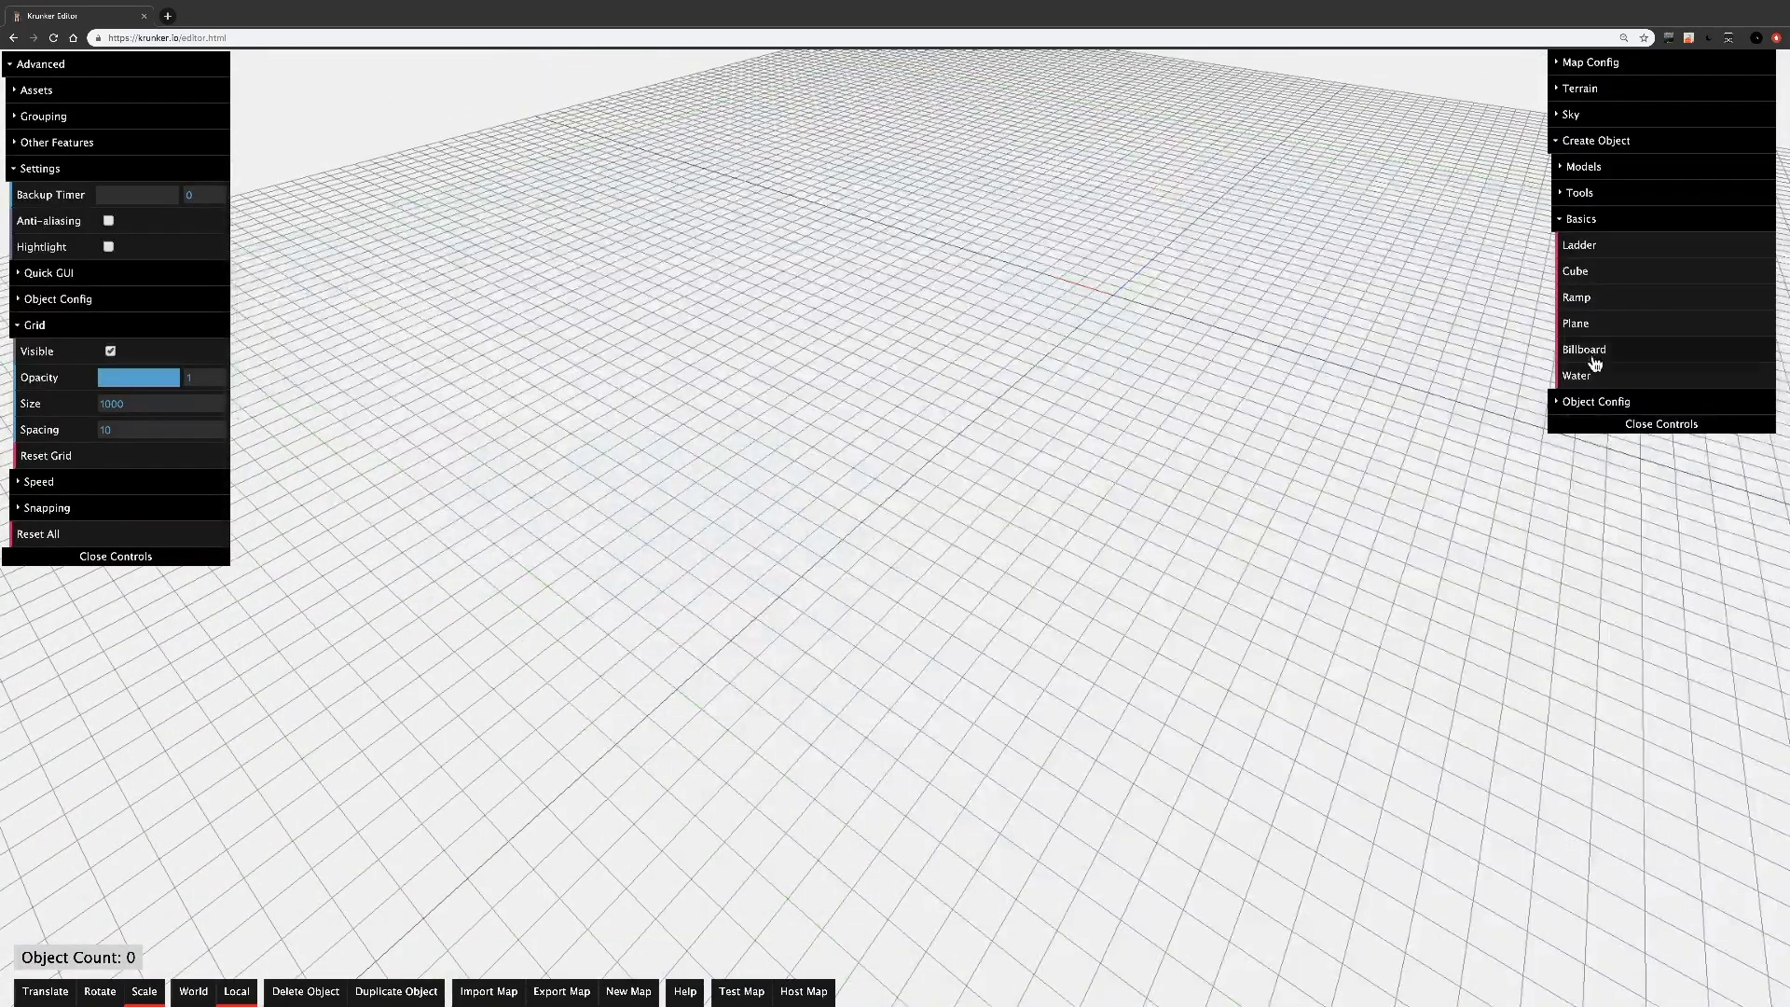
- Add a cube, flatten it into a thin slab and stretch it along the X axis
left_click(1596, 283)
right_click_drag(1255, 283, 1231, 327)
key("w")
key("d")
left_click_drag(682, 275, 707, 513)
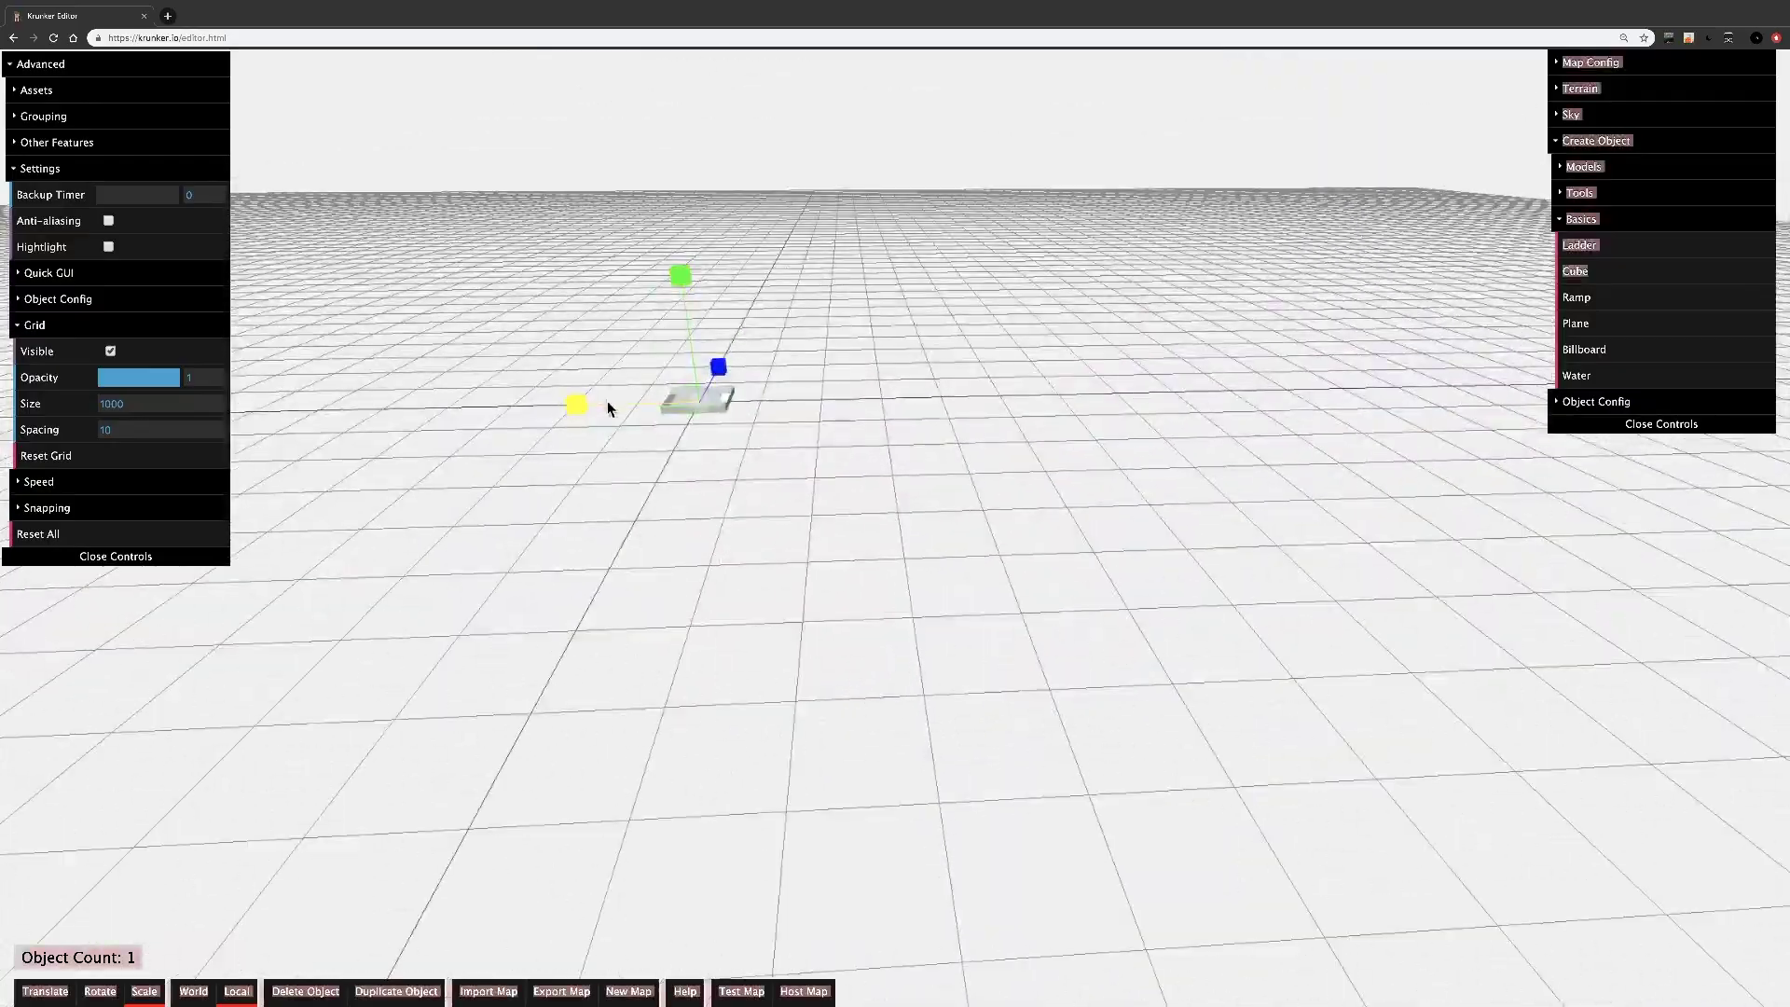
left_click_drag(607, 407, 791, 444)
- Scale the slab along both horizontal axes into a huge floor across the grid, and delete it
right_click_drag(699, 400, 848, 662)
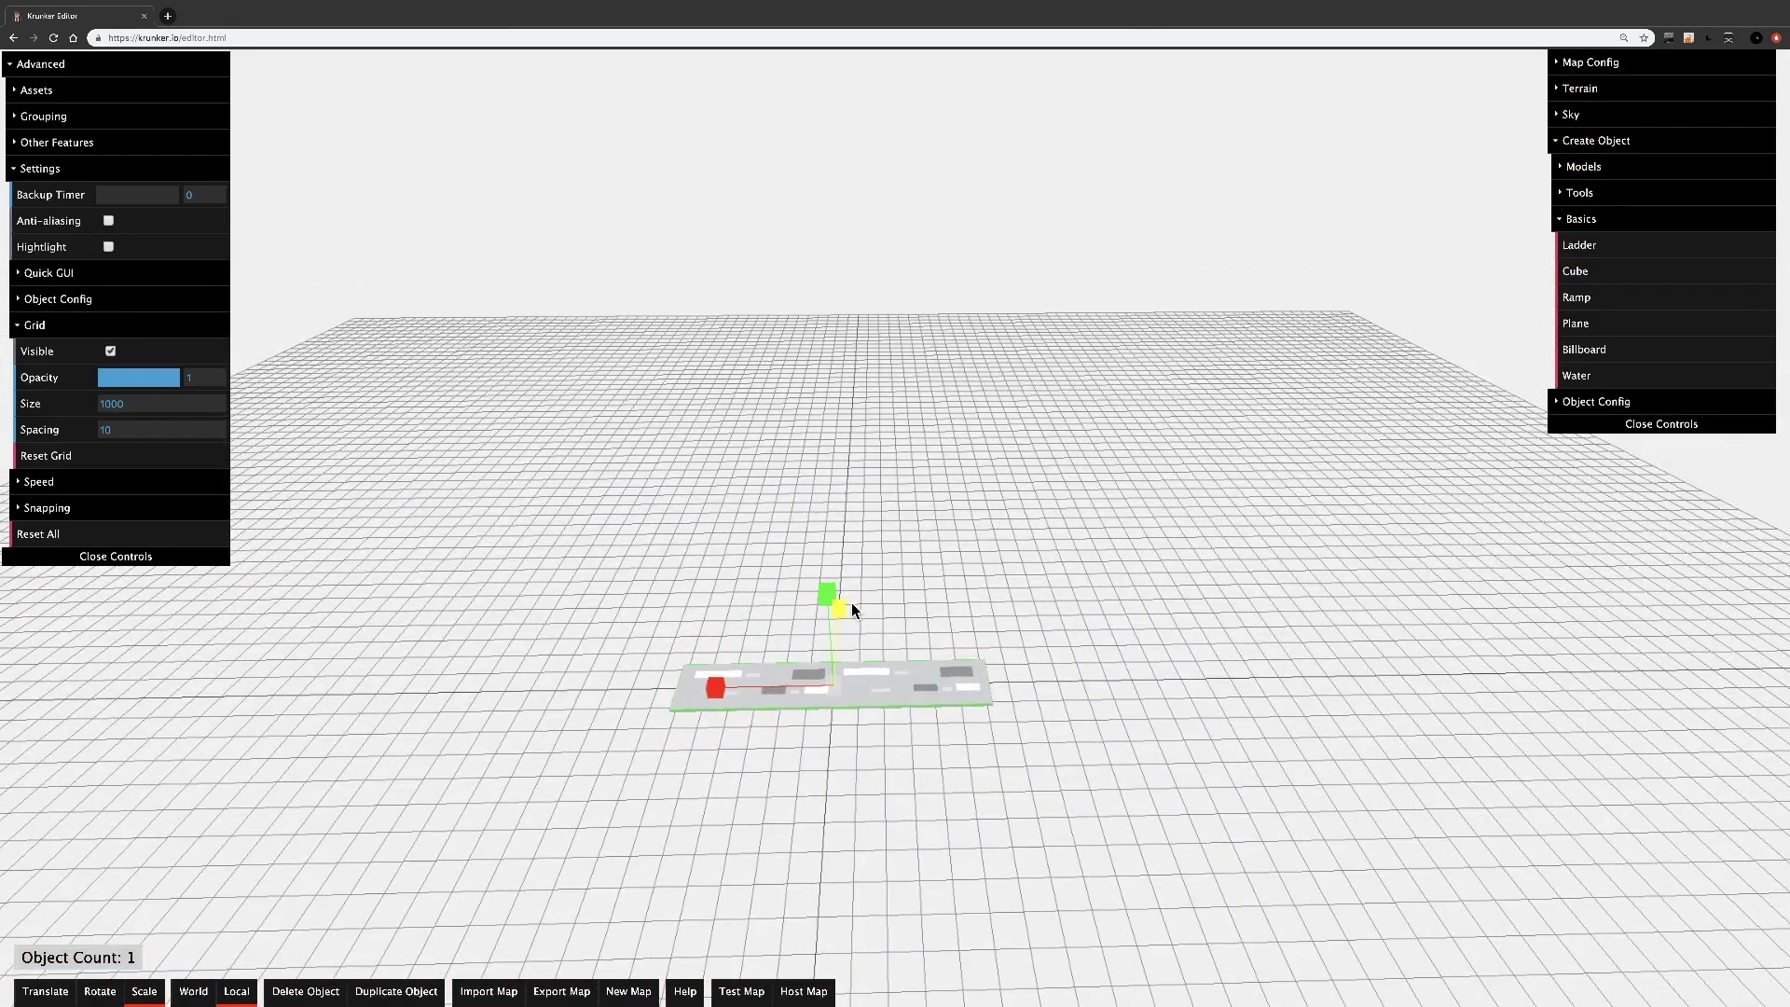
left_click_drag(853, 605, 1046, 41)
key("s")
left_click_drag(742, 668, 19, 701)
right_click_drag(18, 701, 2, 839)
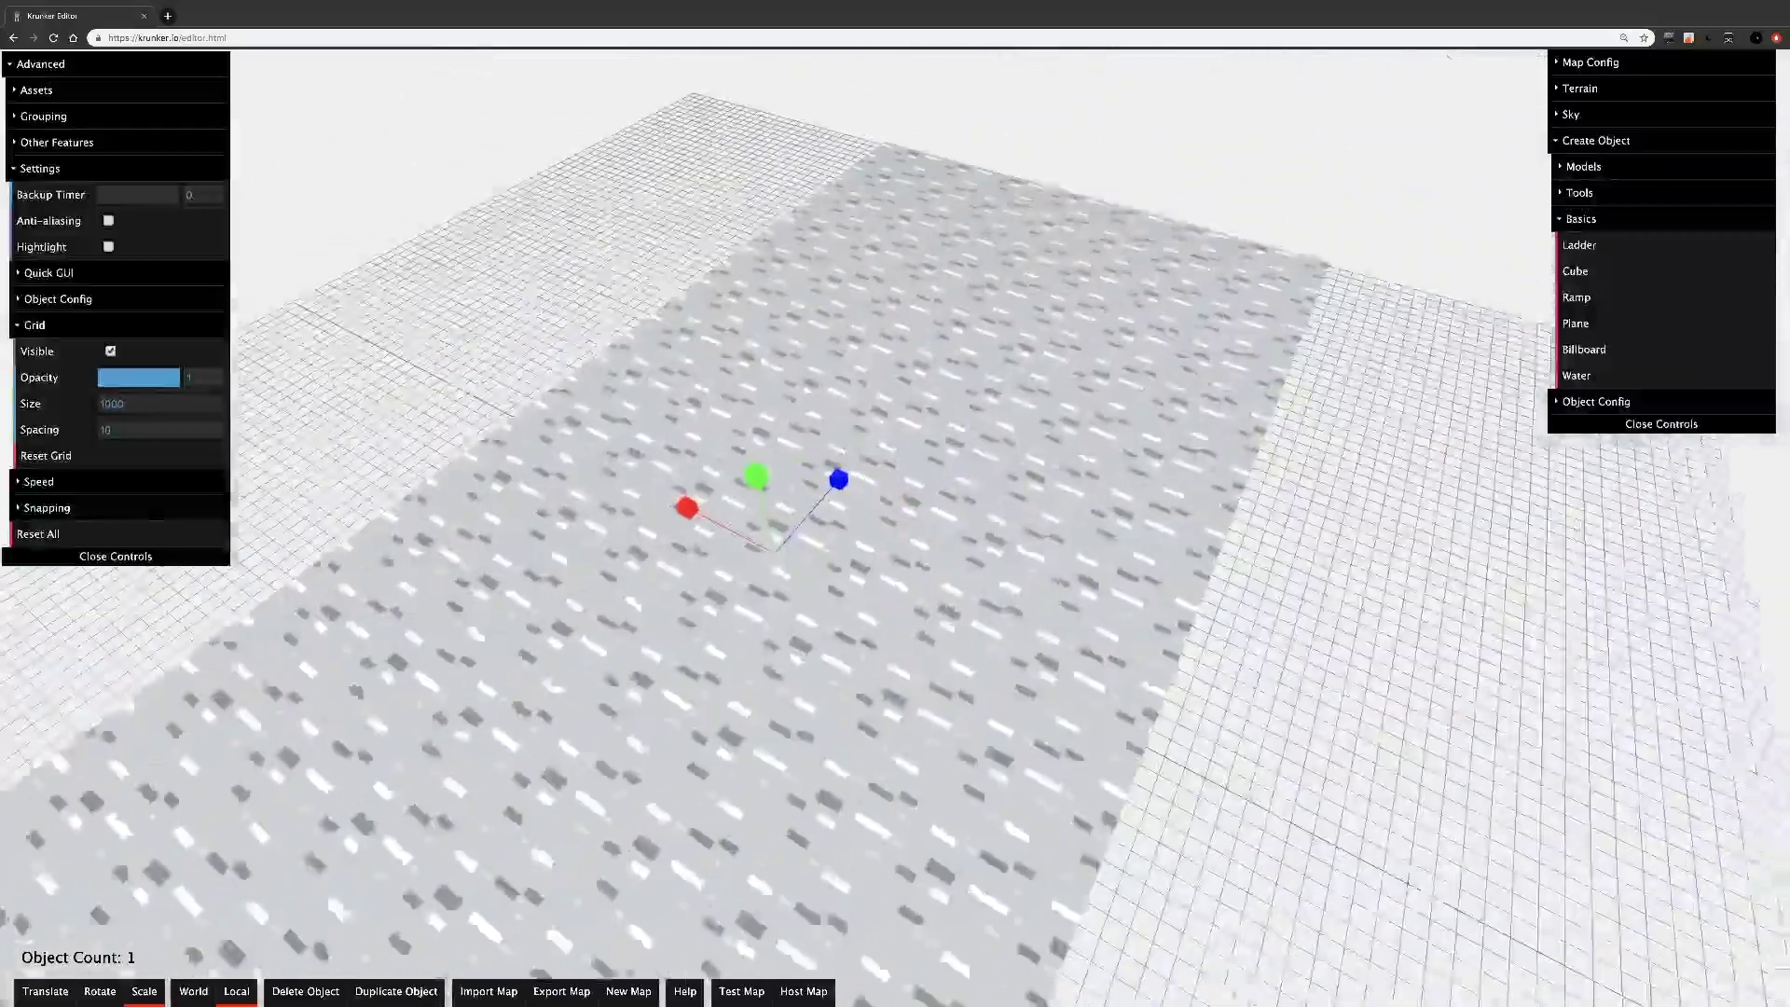
key("Delete")
- Rotate the thin upright wall about its vertical axis and reposition it on the floor
right_click_drag(895, 504, 844, 496)
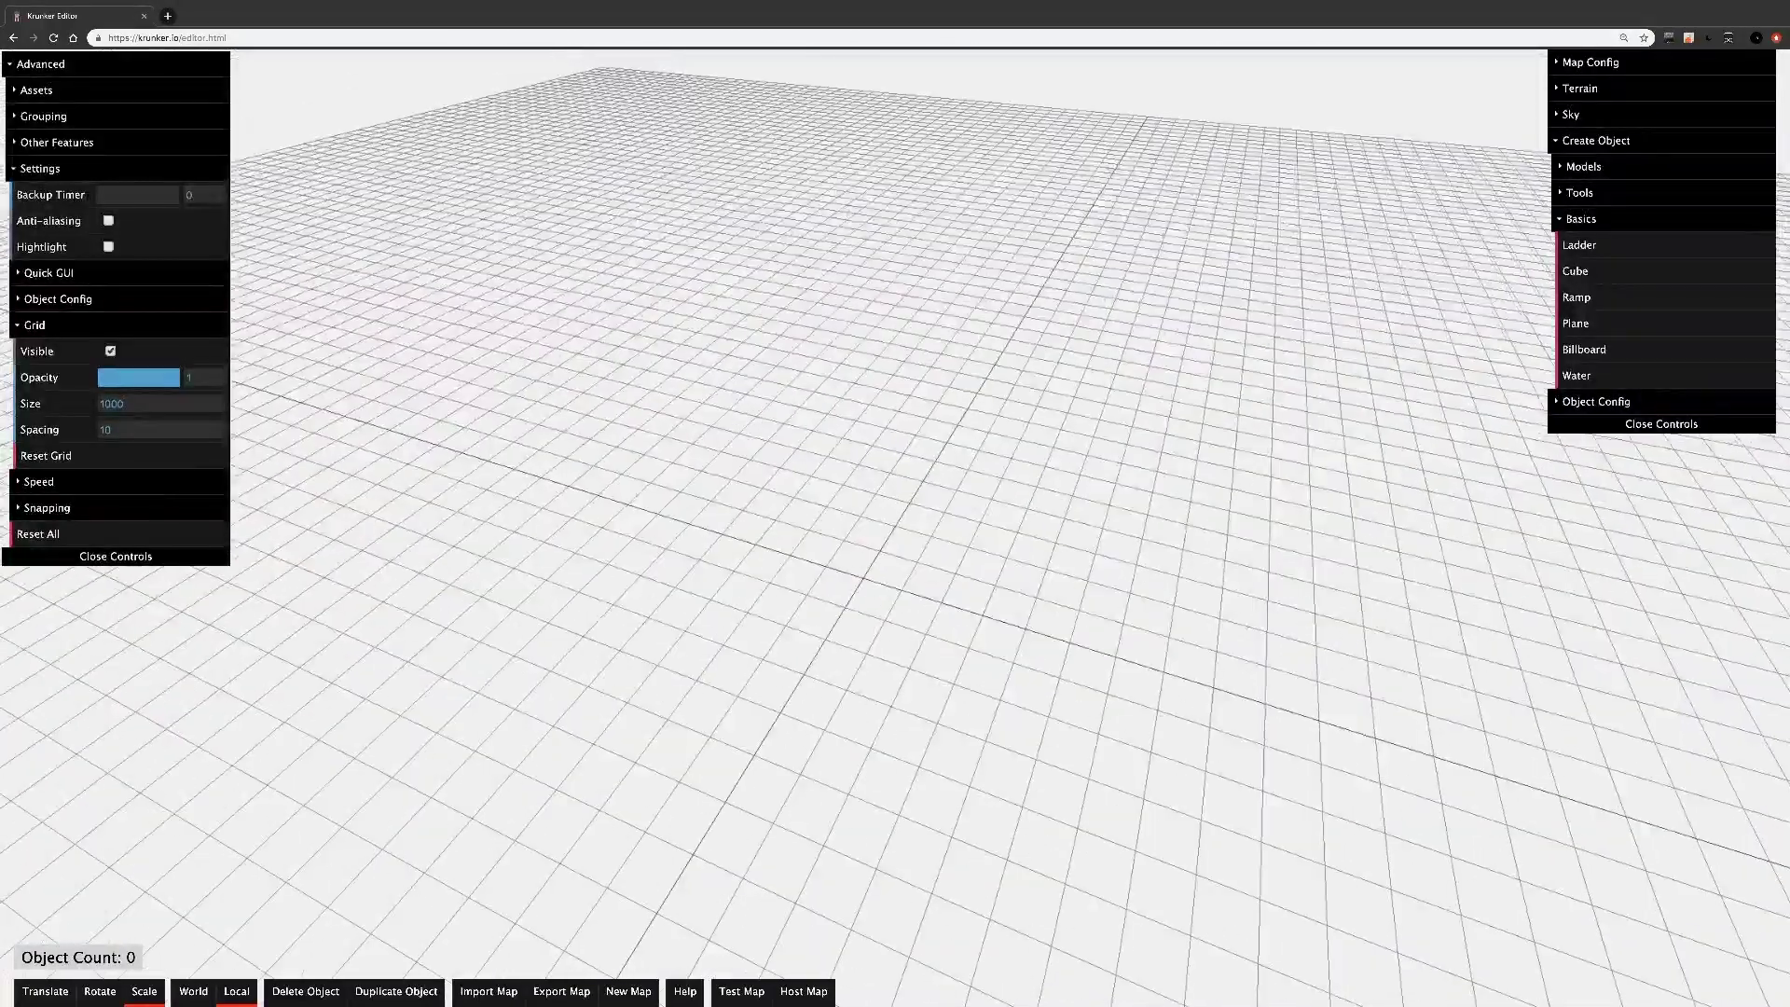
key("ctrl+z")
key("r")
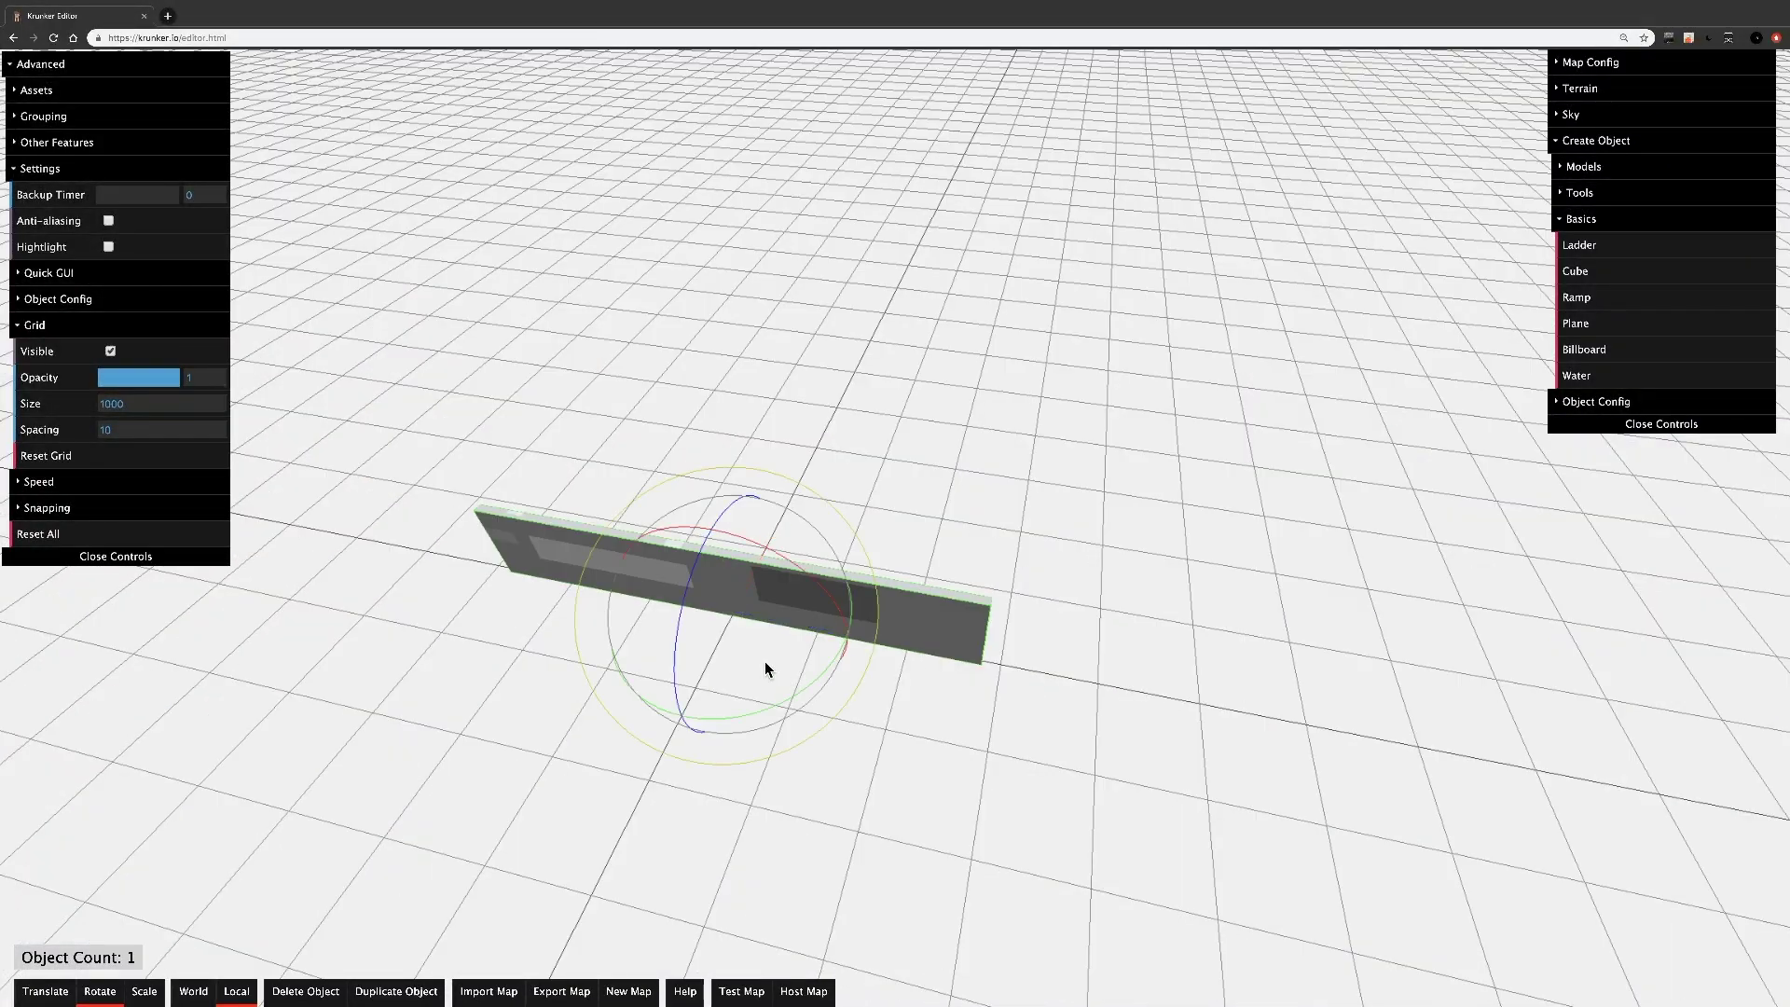
left_click_drag(724, 714, 894, 680)
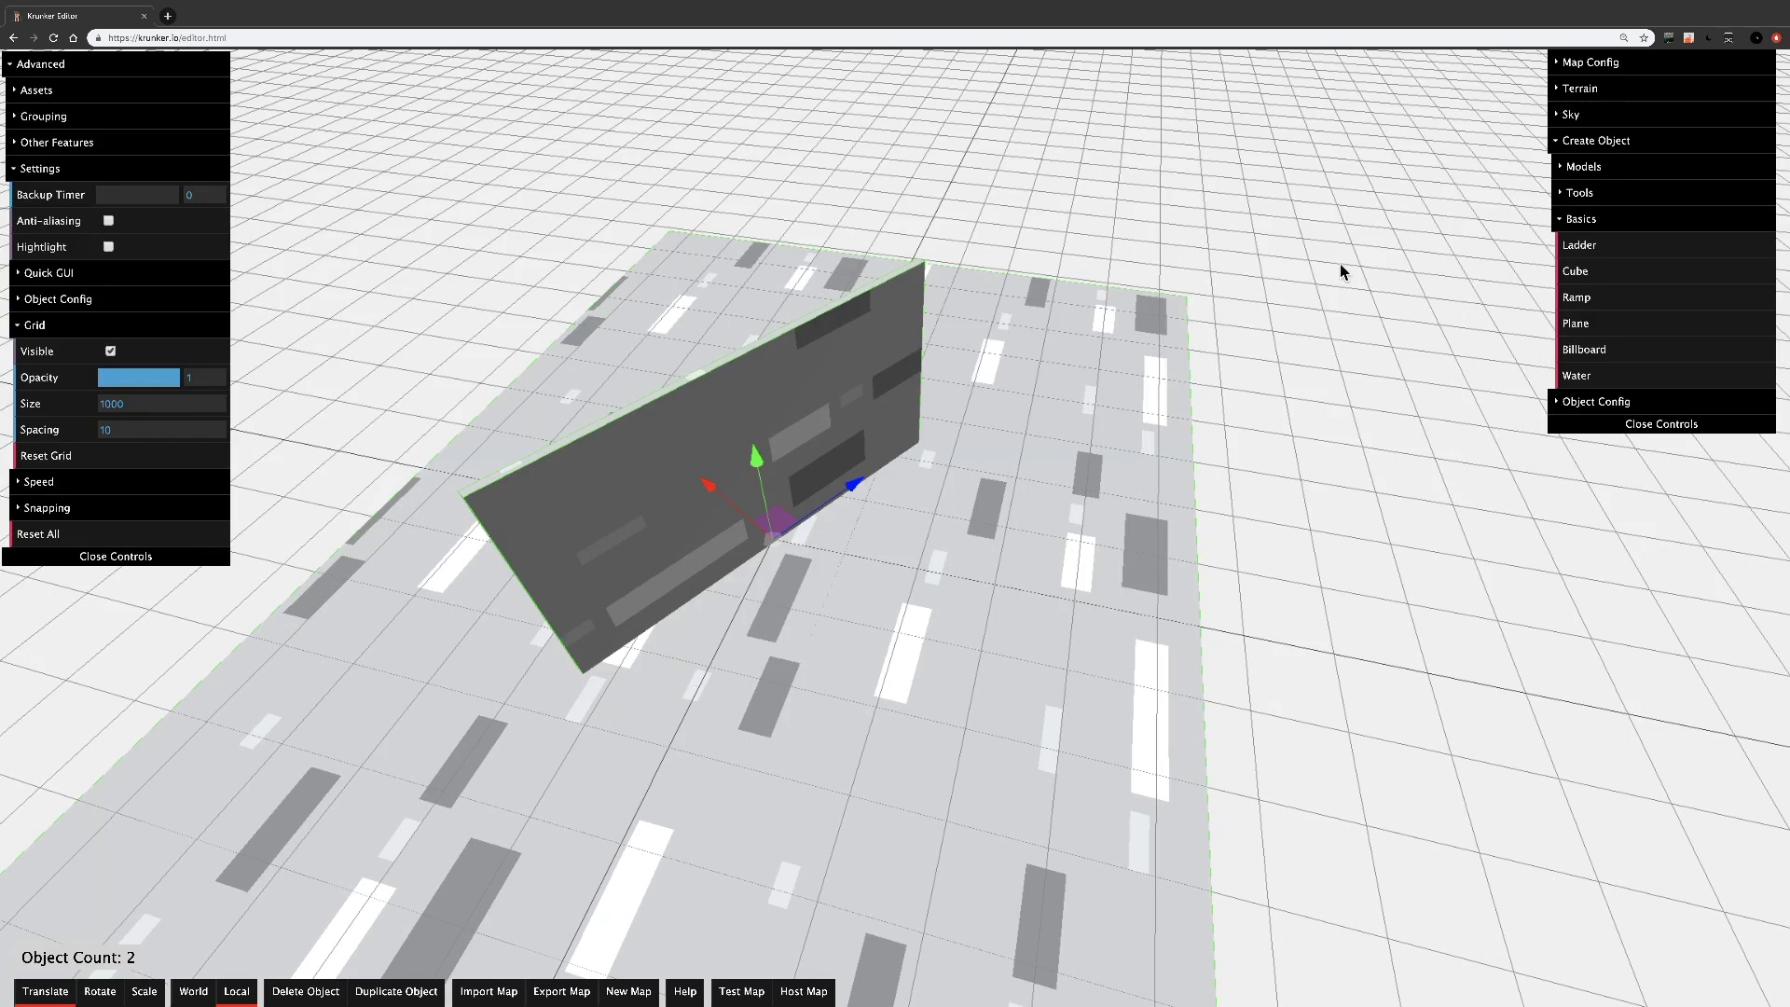
left_click_drag(733, 531, 670, 477)
- Playtest the map, moving around the upright wall and firing the pistol until its magazine is empty
left_click(1585, 198)
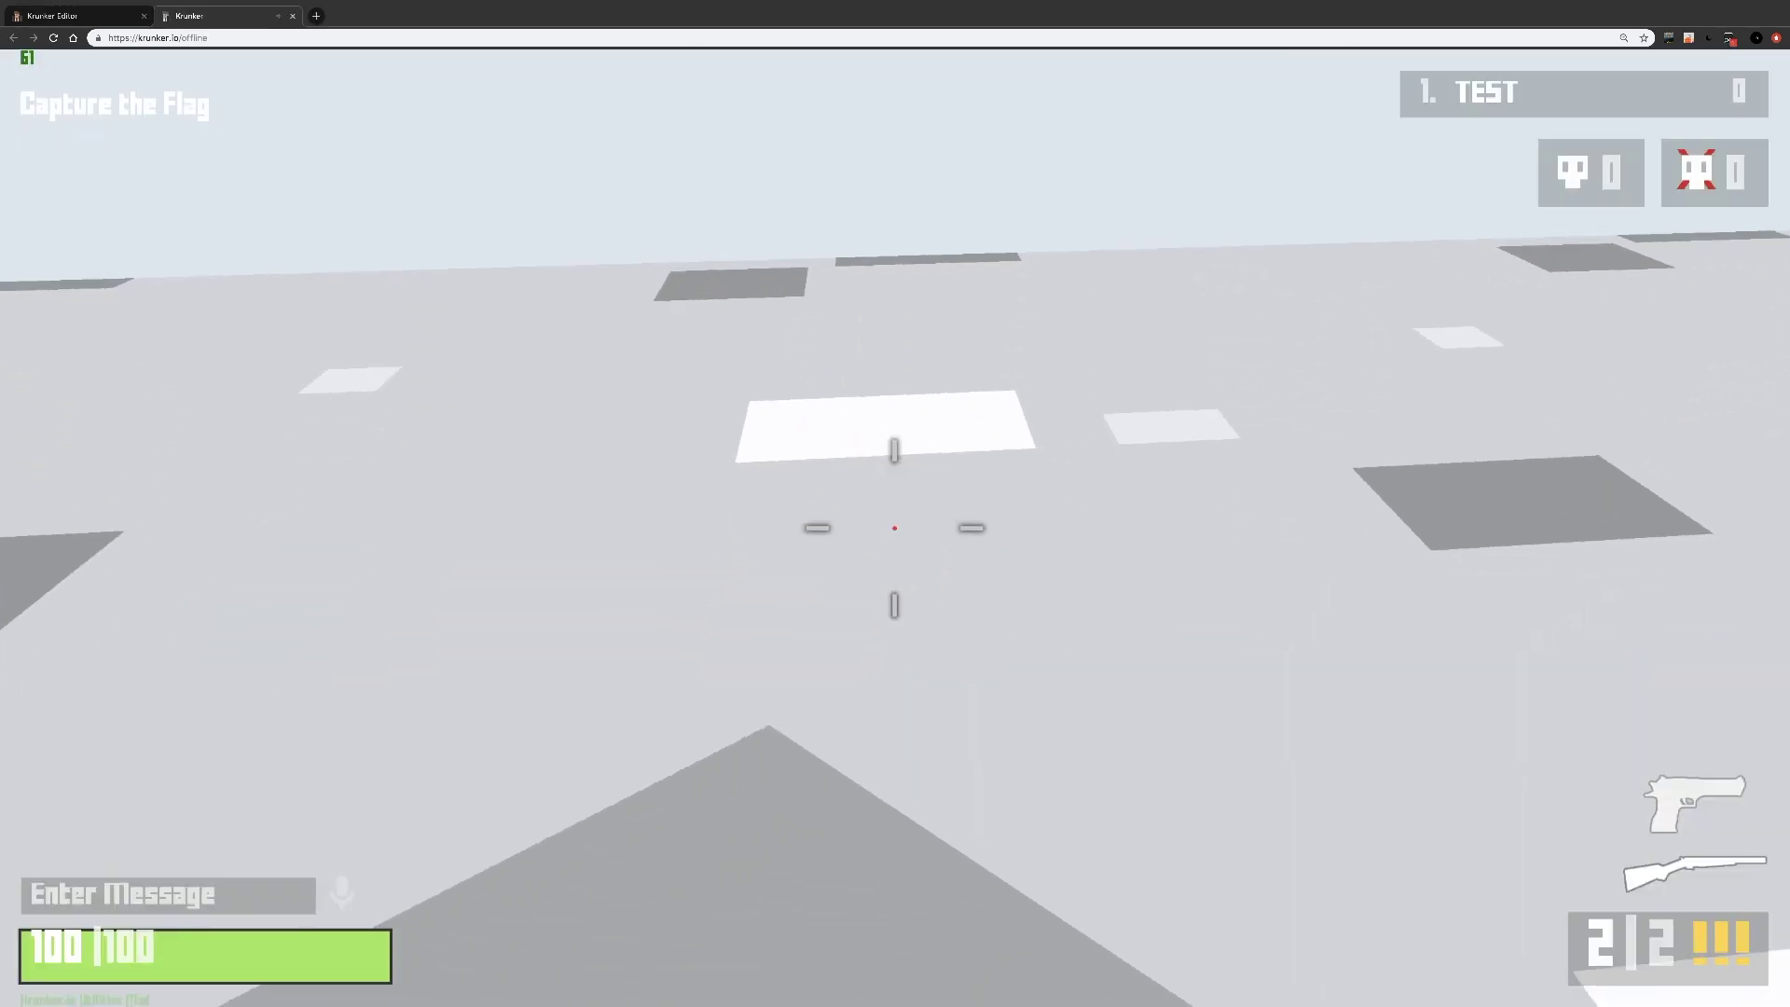
key("w")
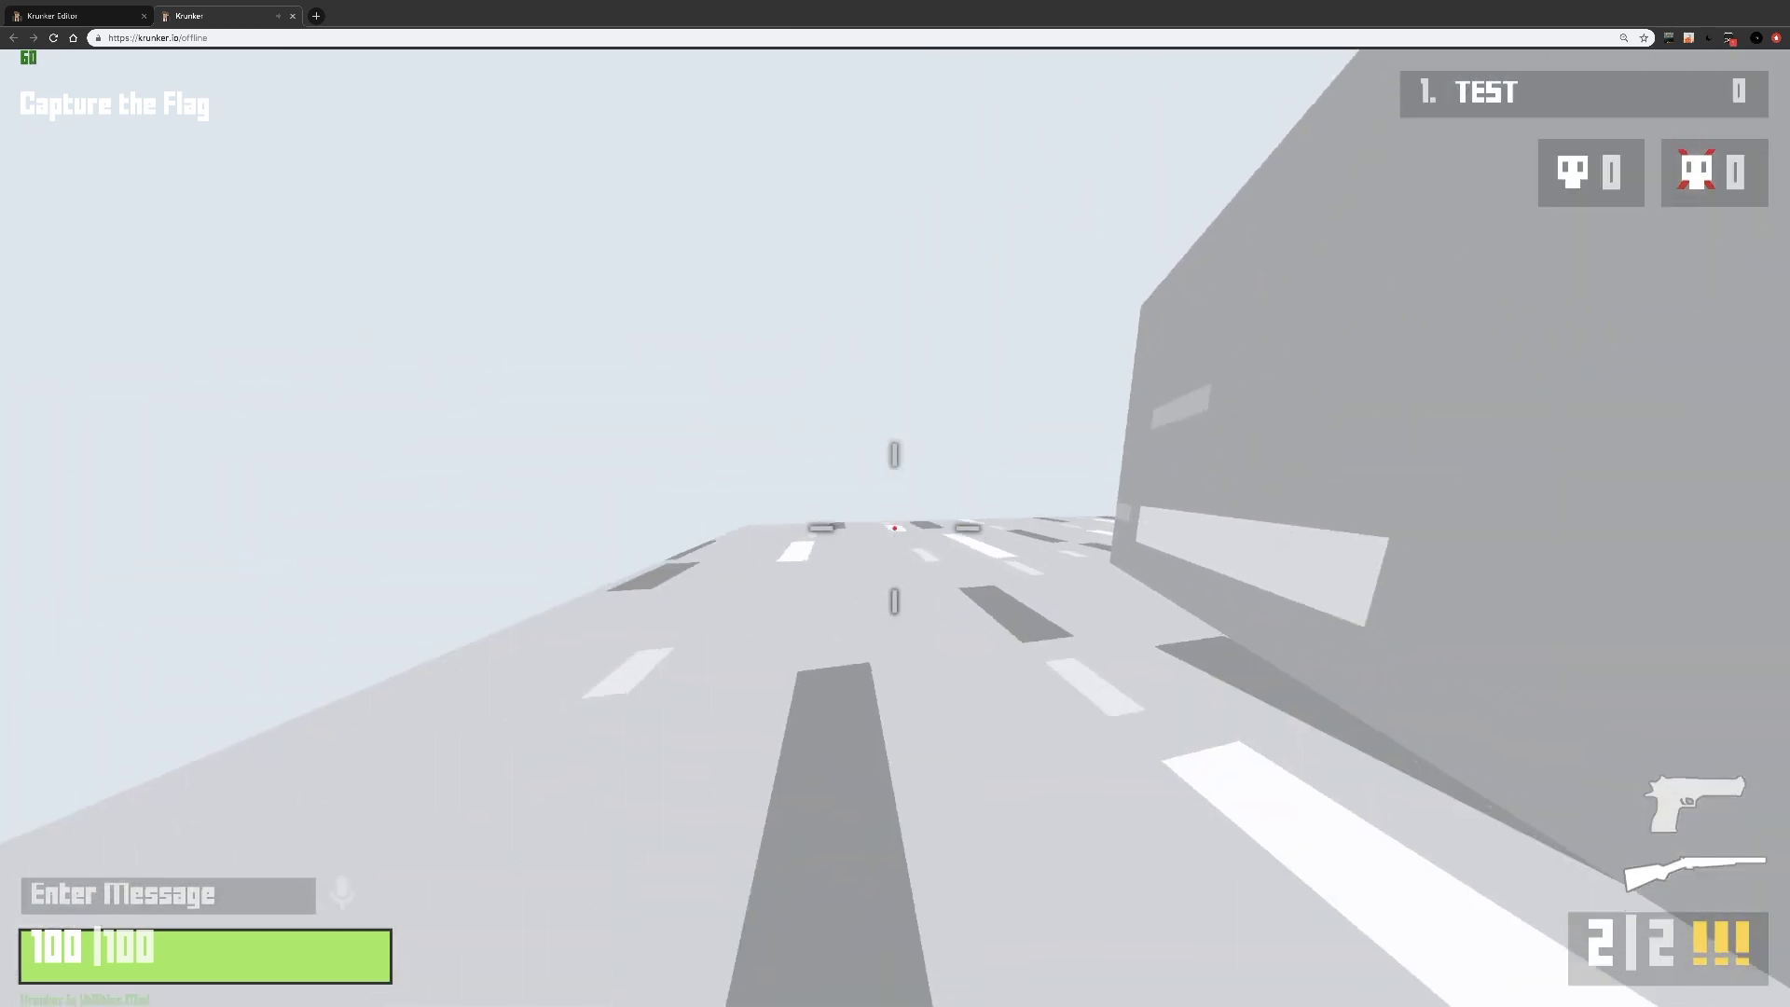
left_click(894, 528)
key("2")
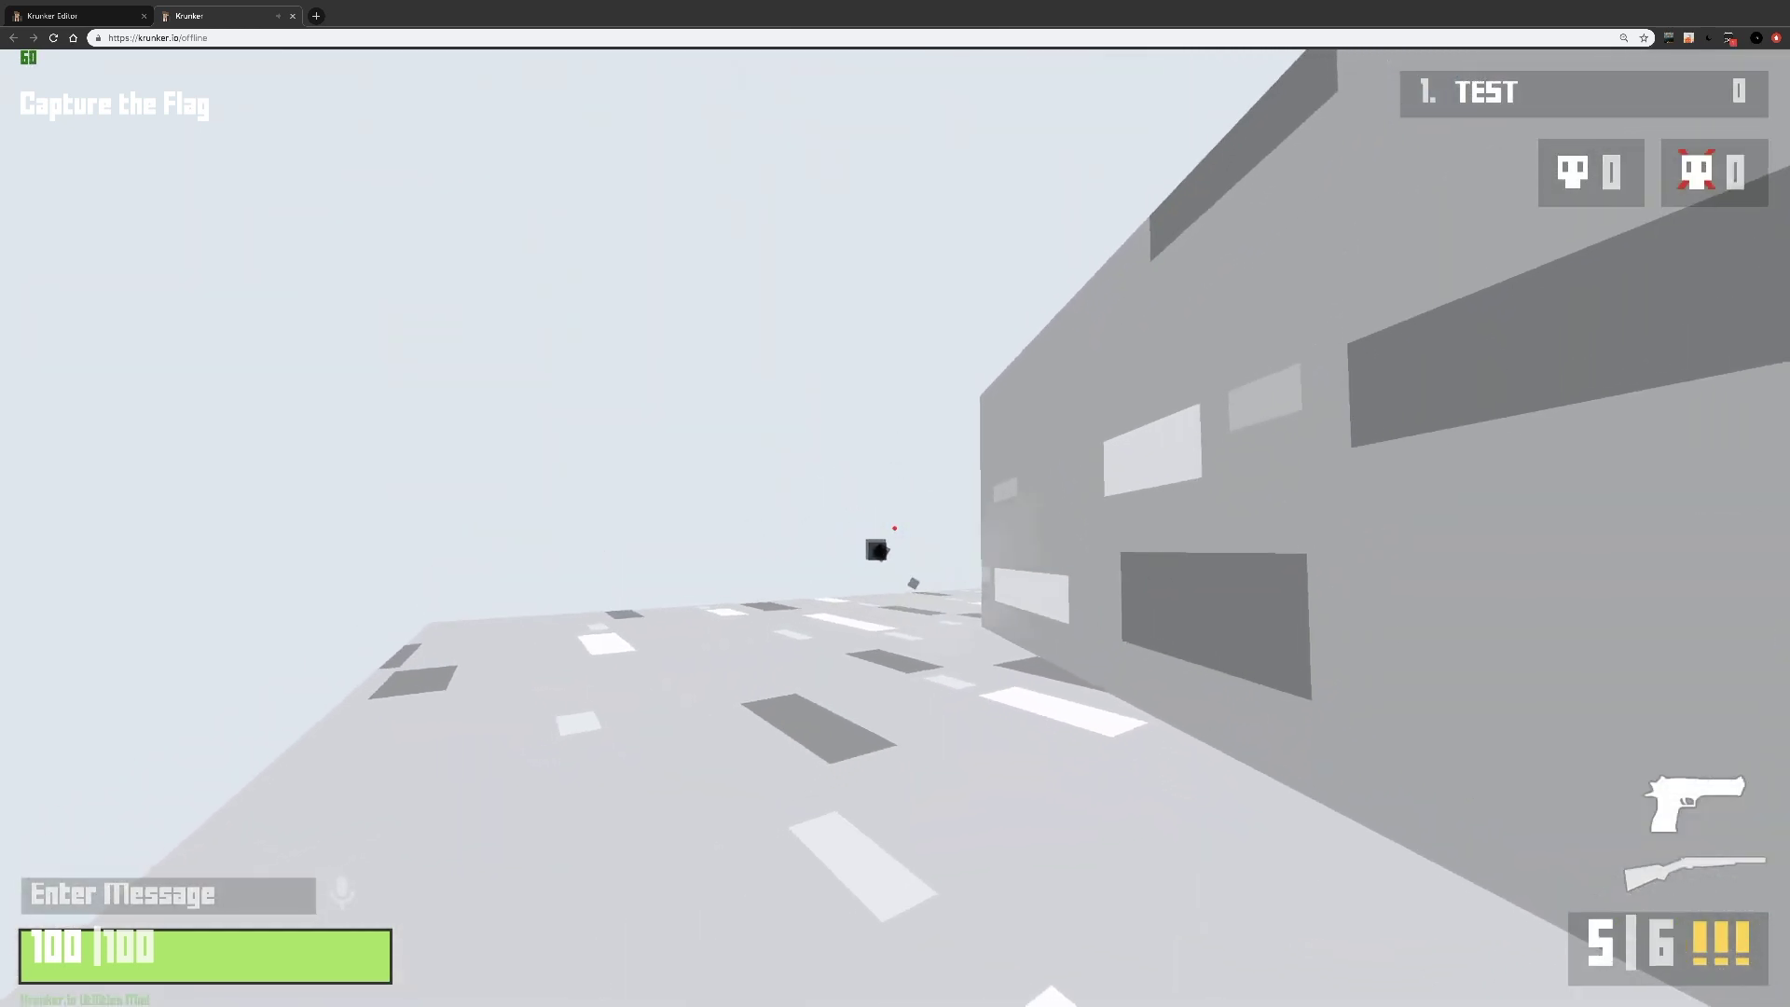
left_click(894, 527)
left_click(894, 528)
left_click(894, 527)
left_click(894, 527)
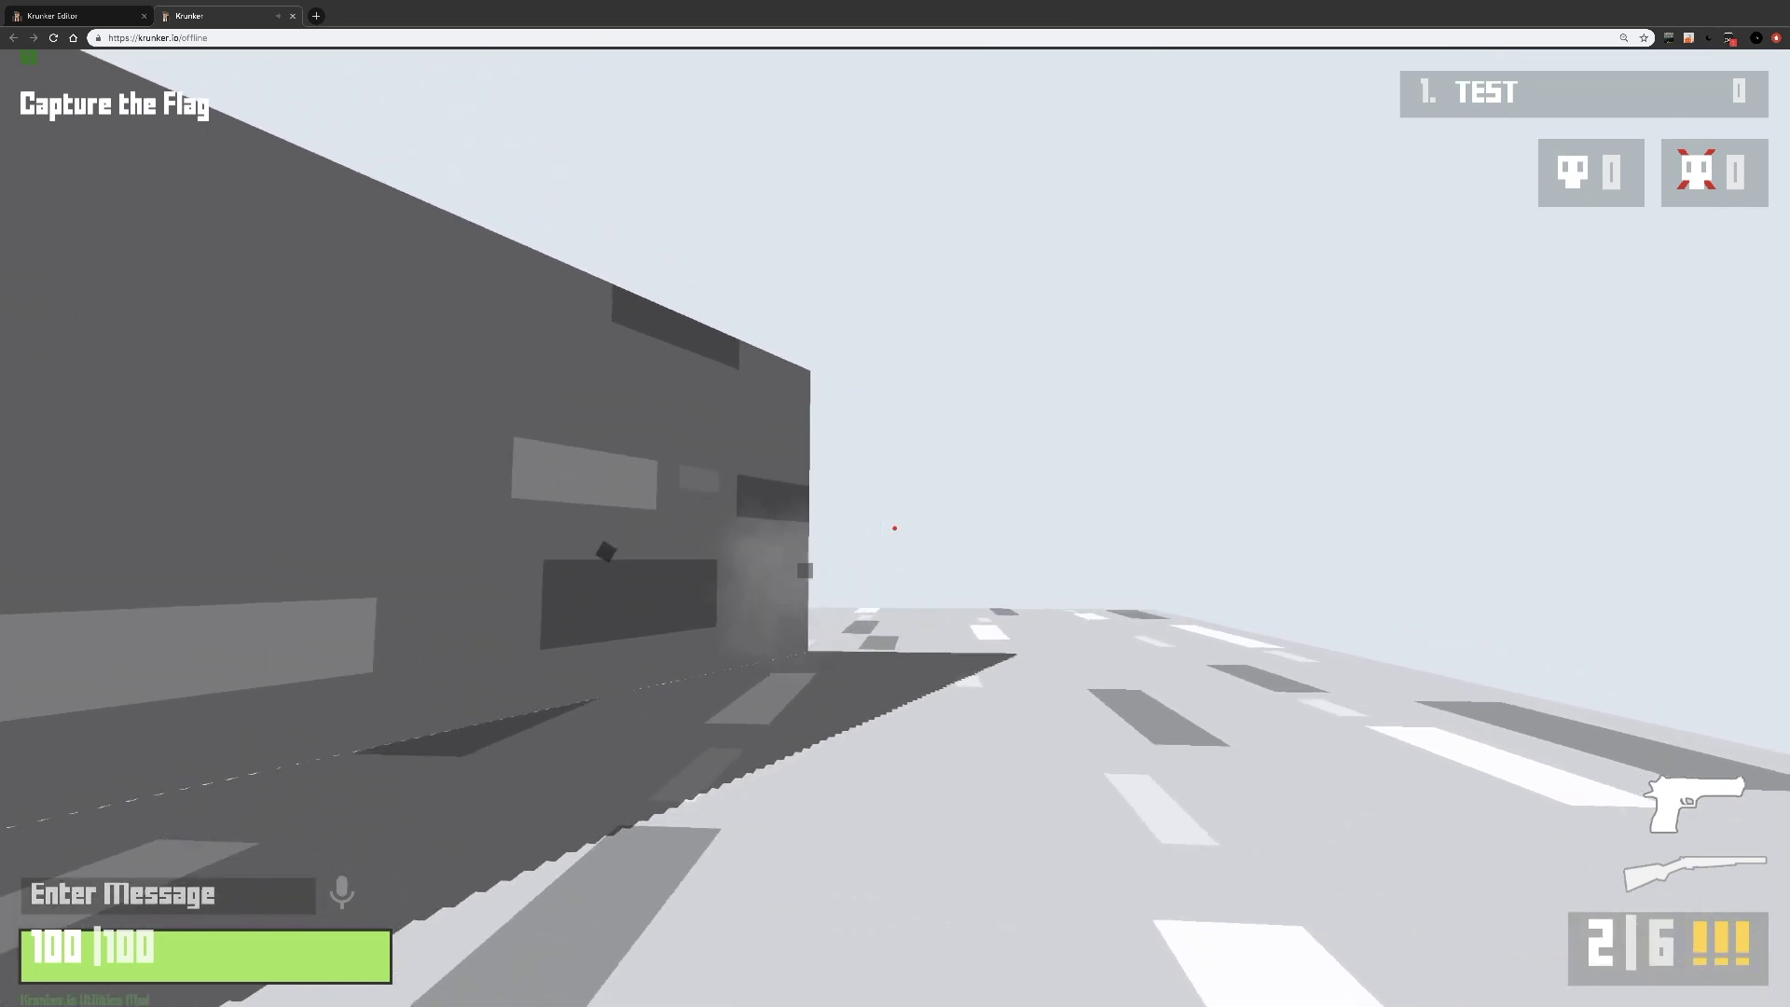
left_click(894, 528)
left_click(895, 528)
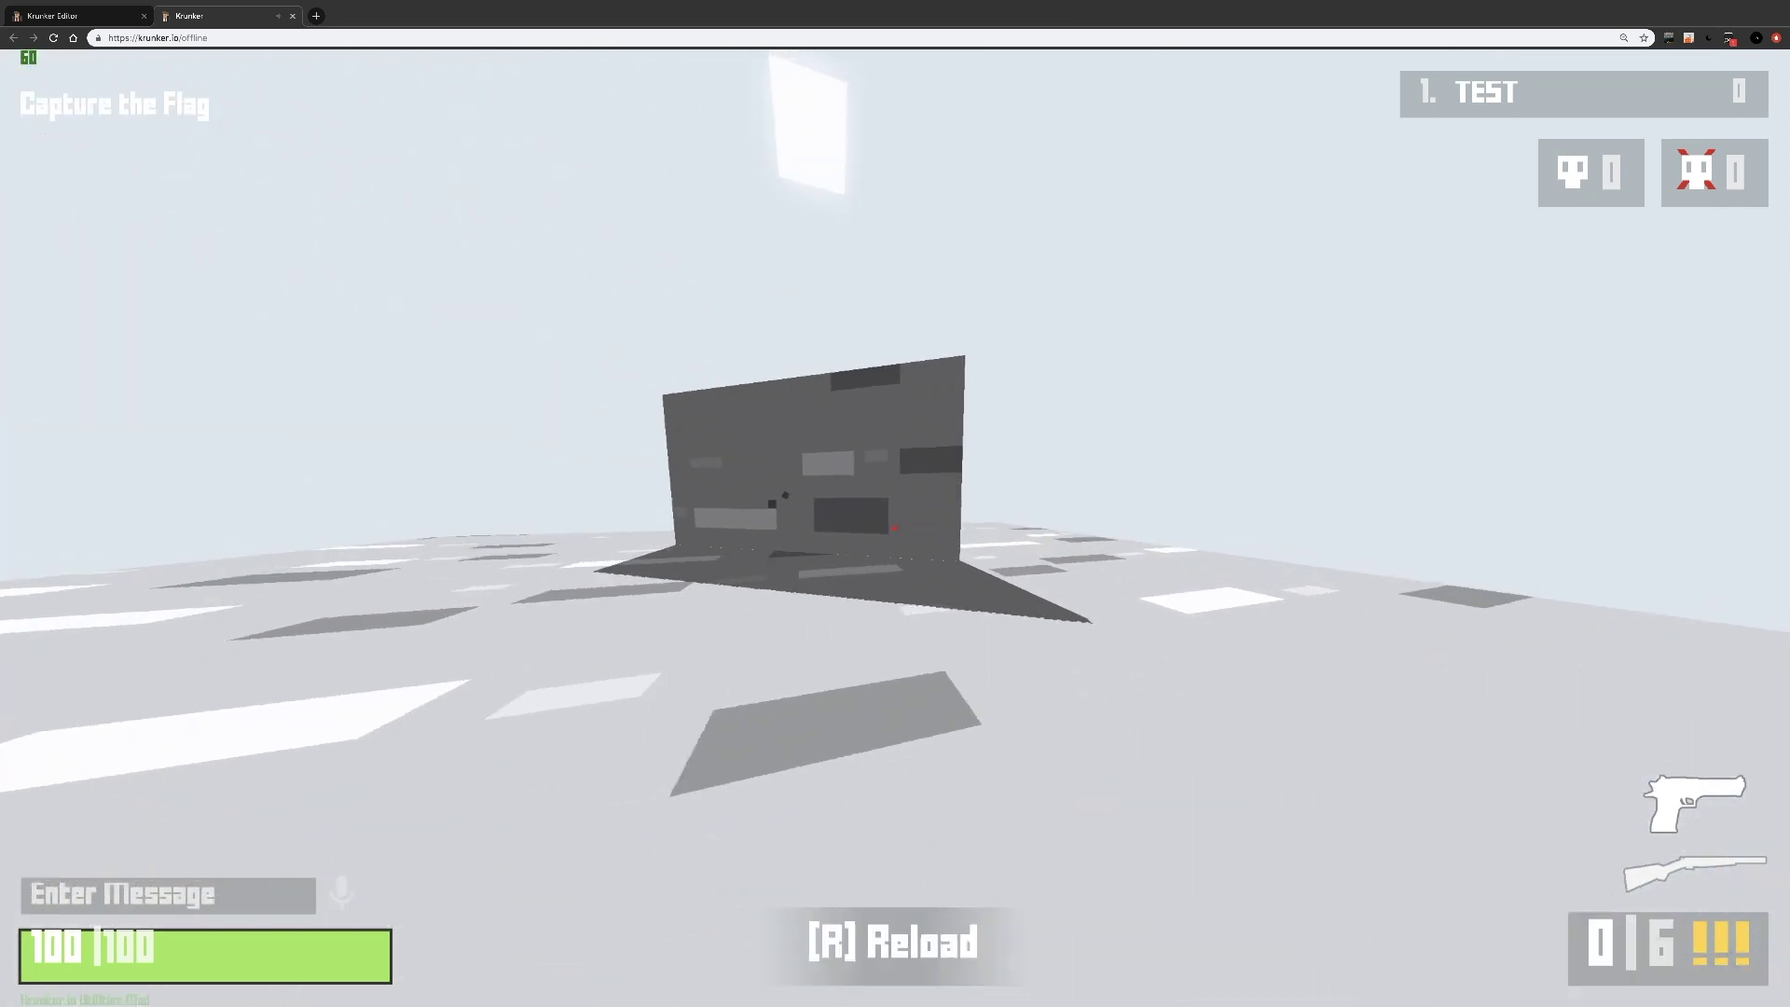
- Reload the pistol, fire again around the wall and end the playtest to return to the editor
key("r")
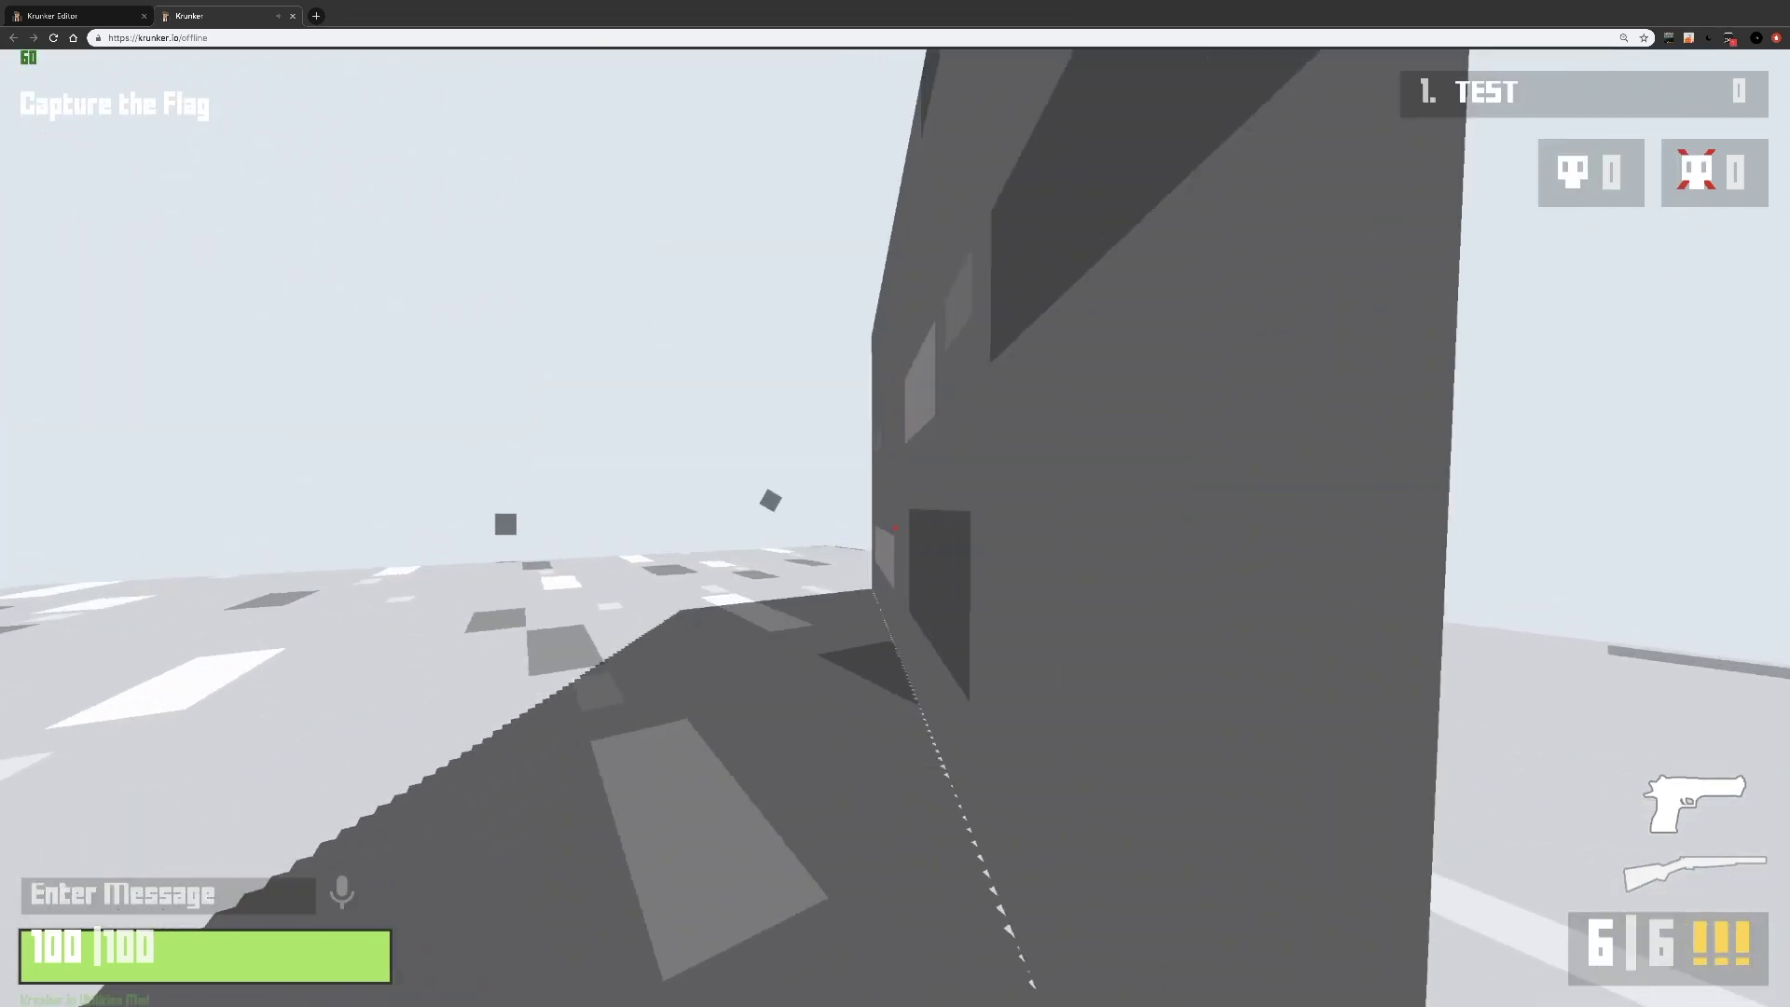
left_click(895, 528)
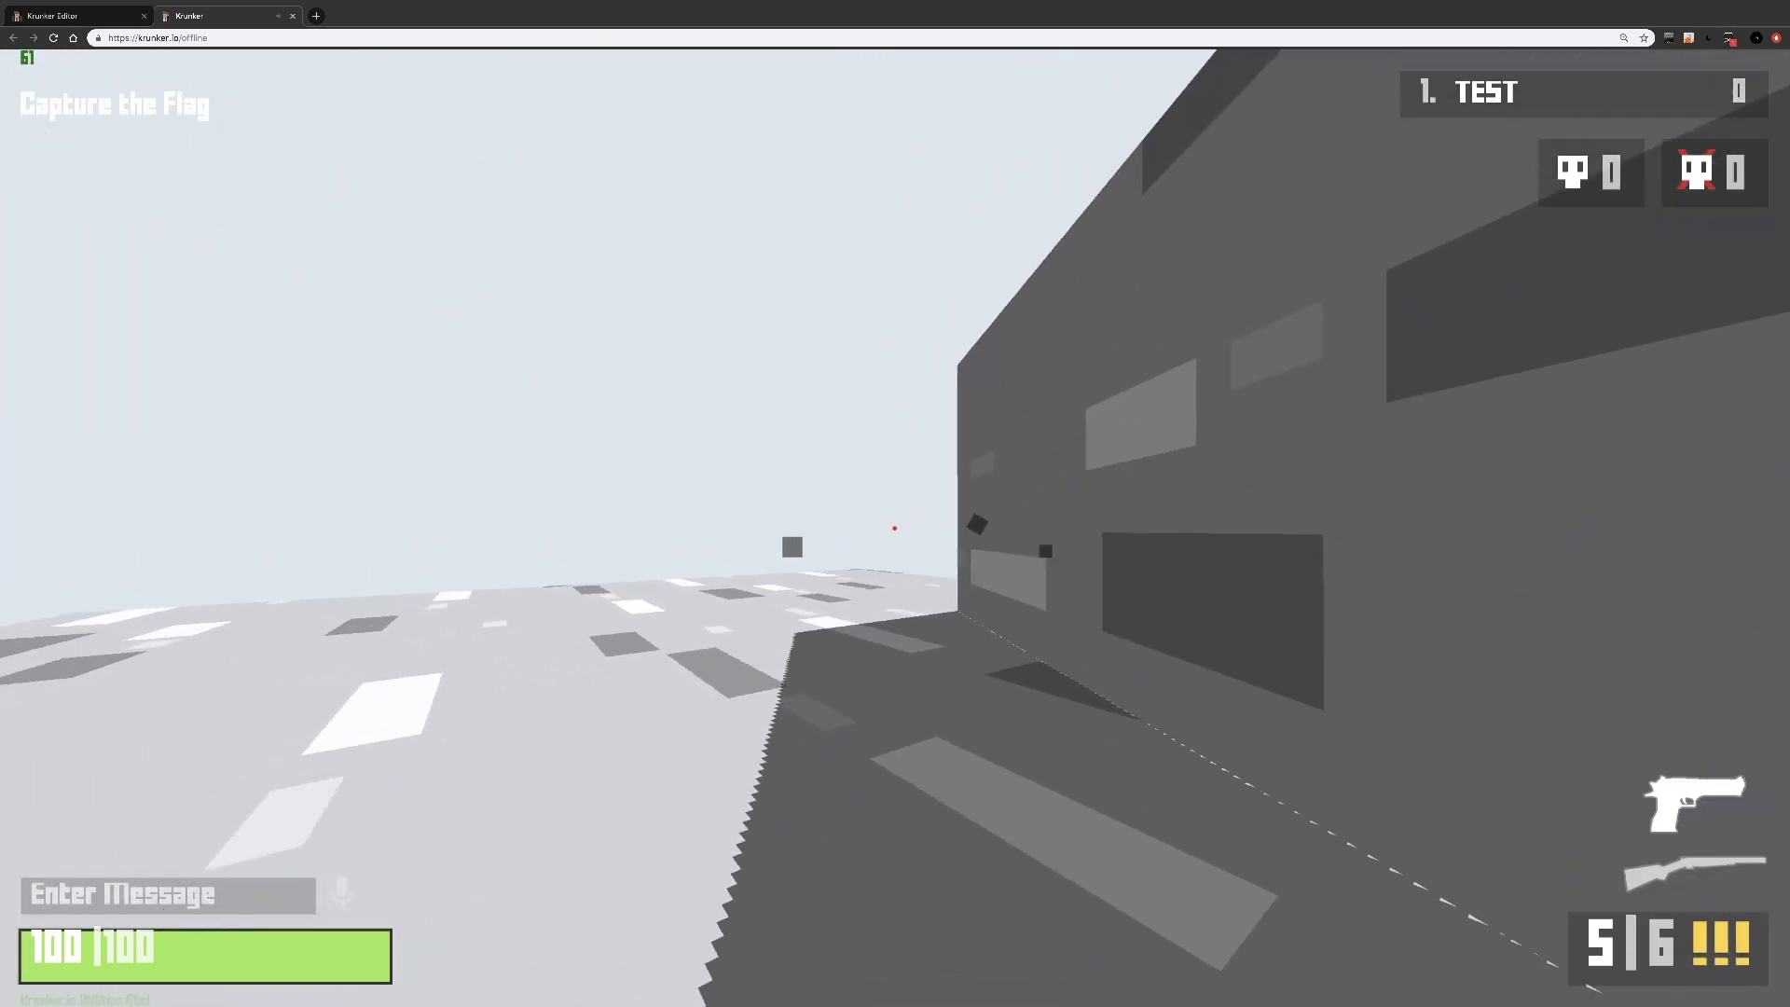
left_click(895, 528)
left_click(895, 528)
left_click(894, 528)
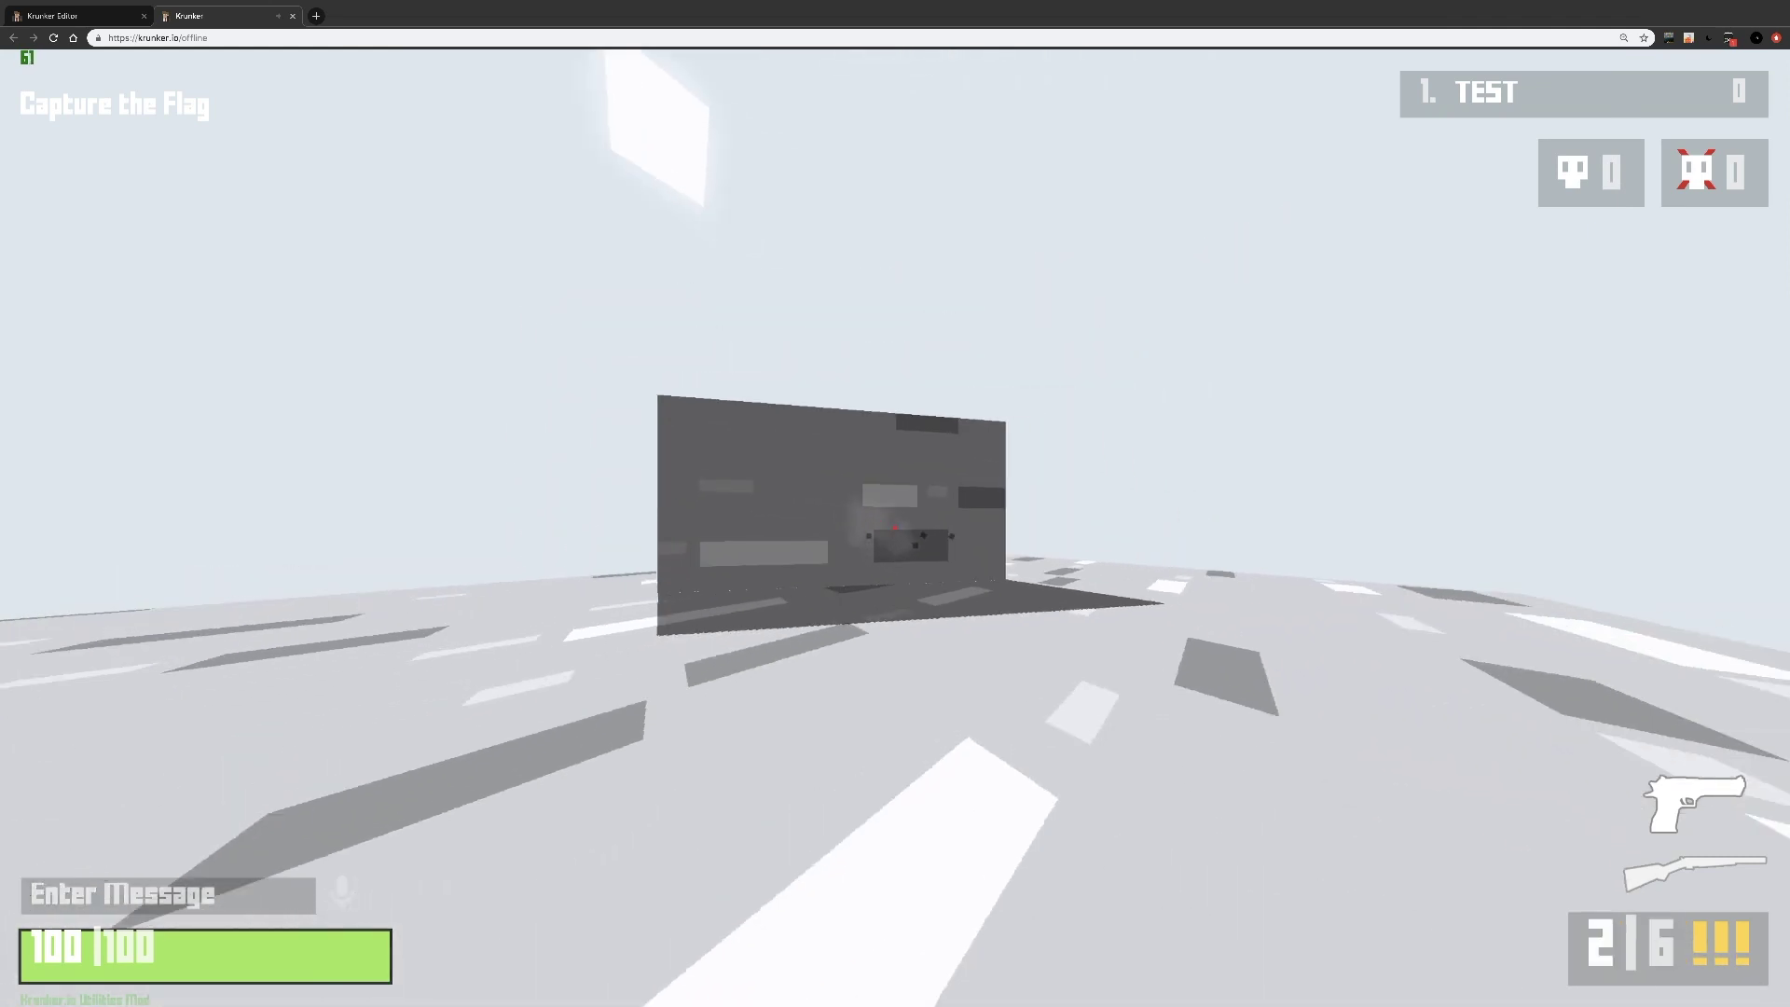
key("ctrl+w")
- Add a cube at the grid's centre and flatten it vertically into a thin slab
key("d")
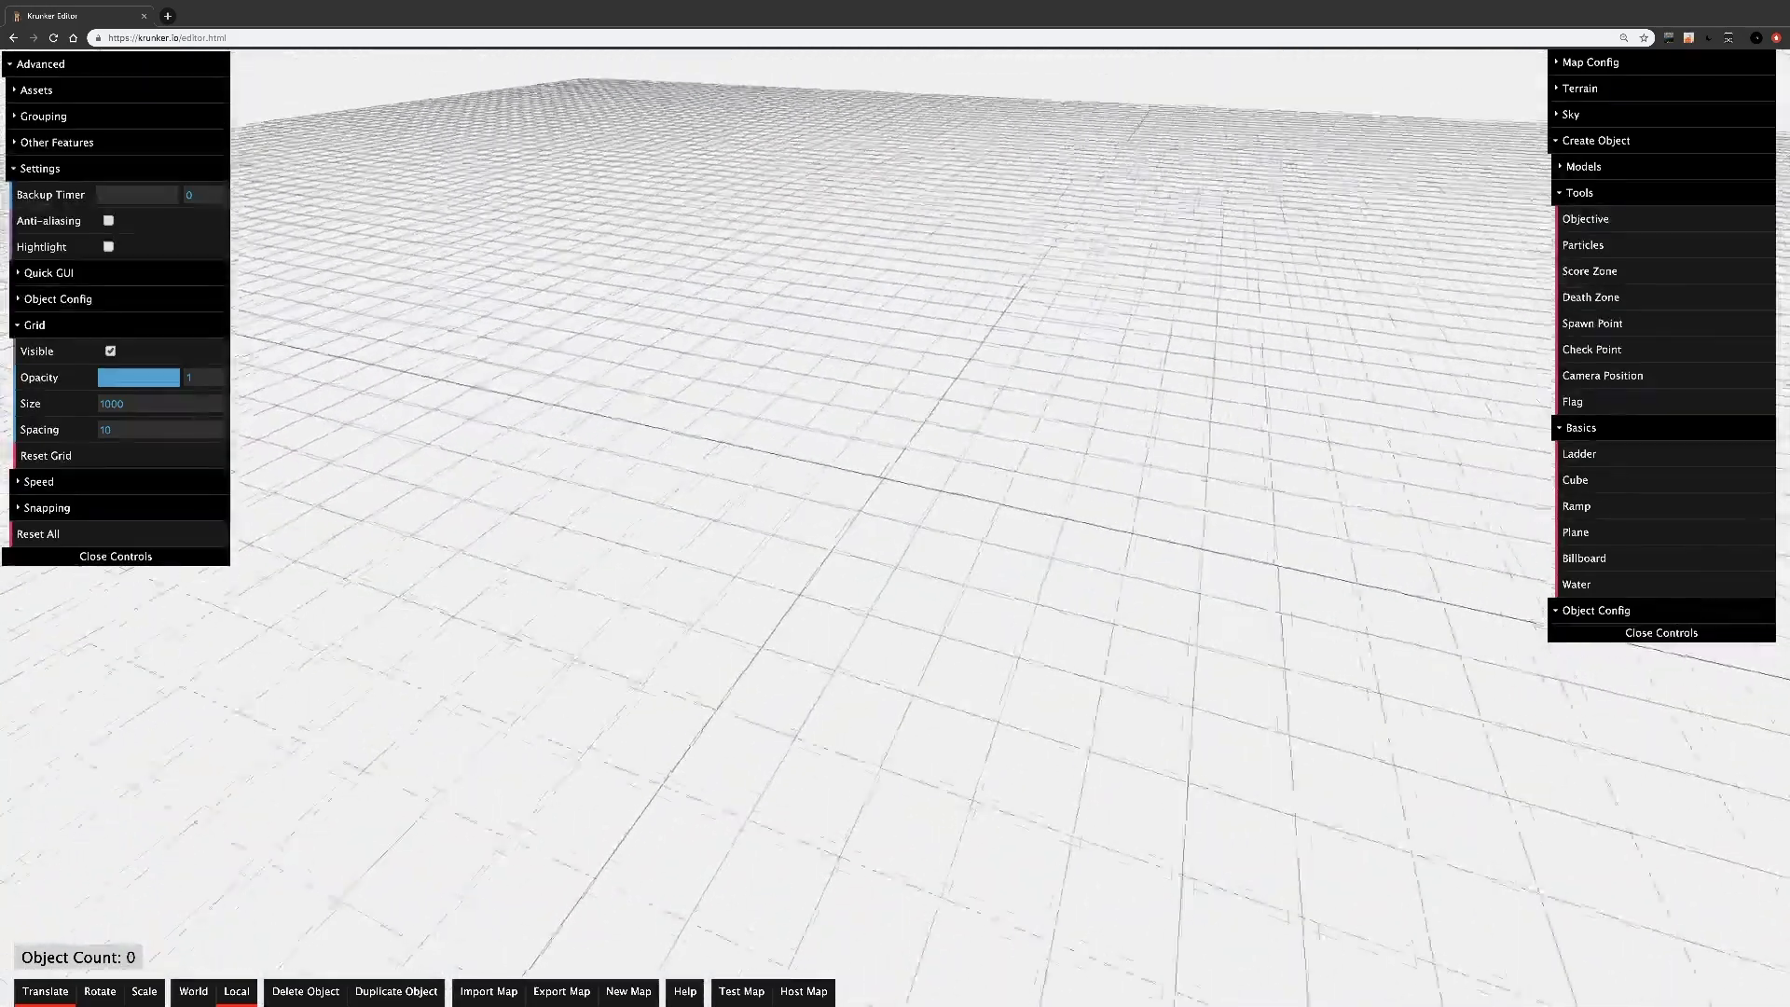
key("w")
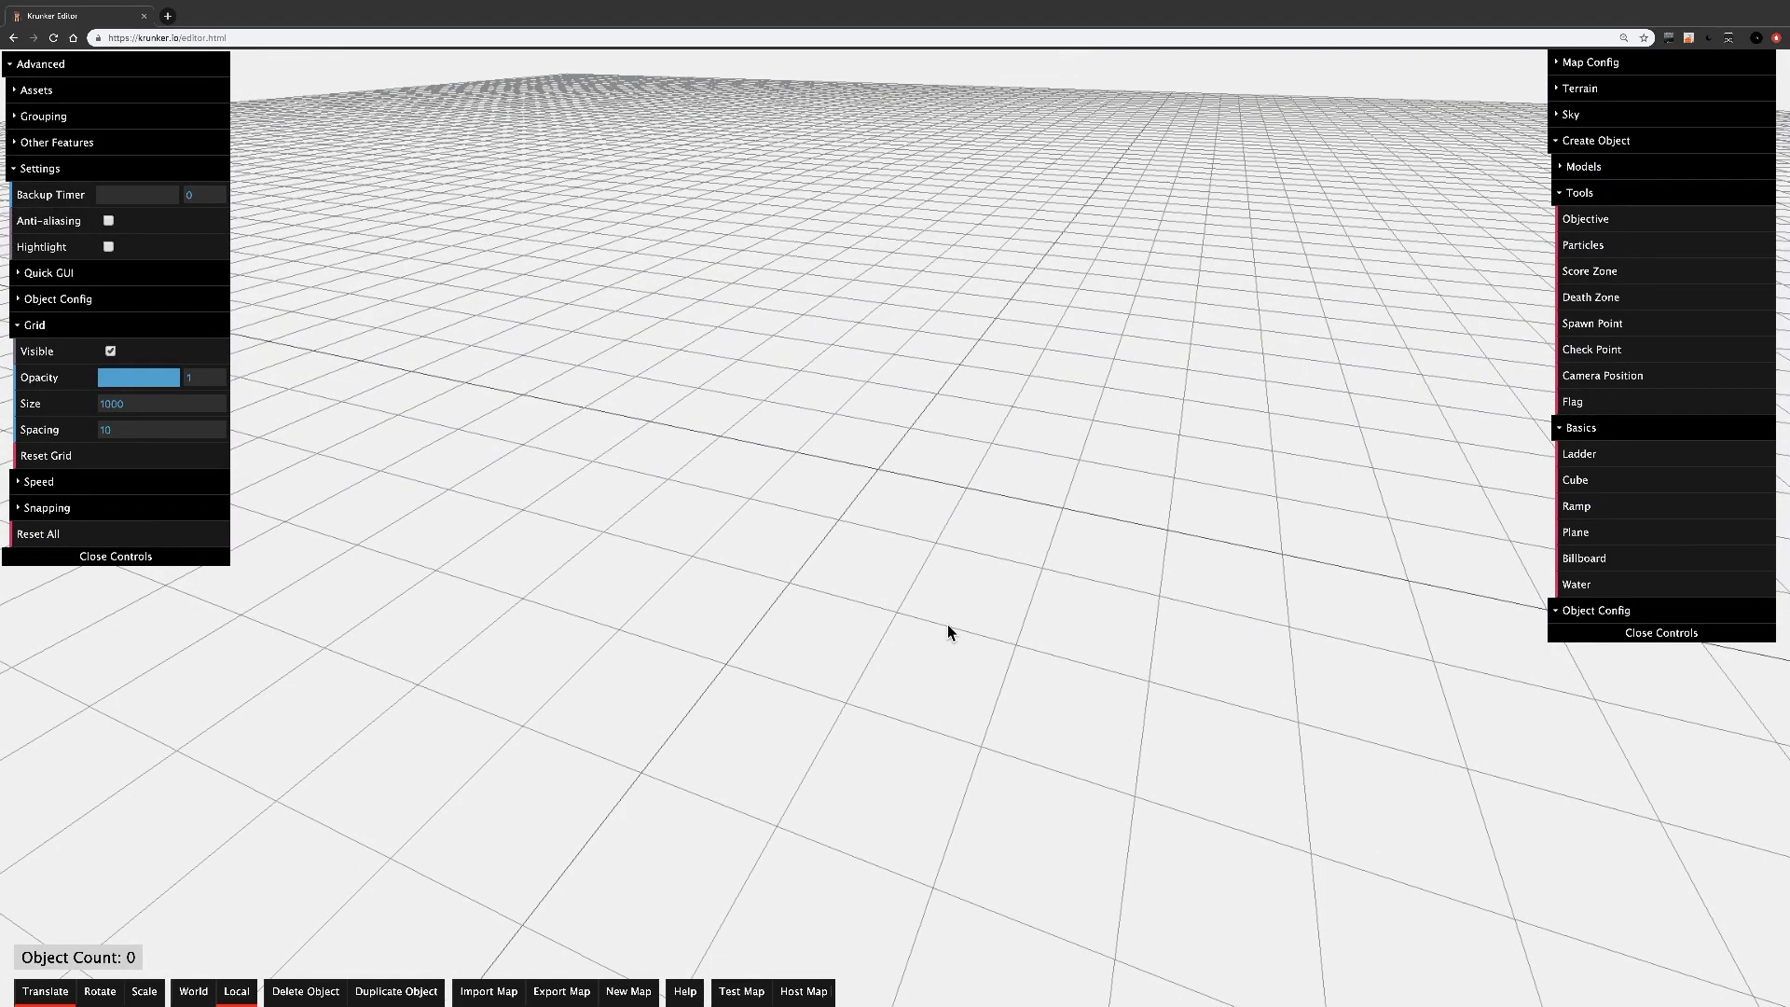
right_click_drag(947, 624, 525, 492)
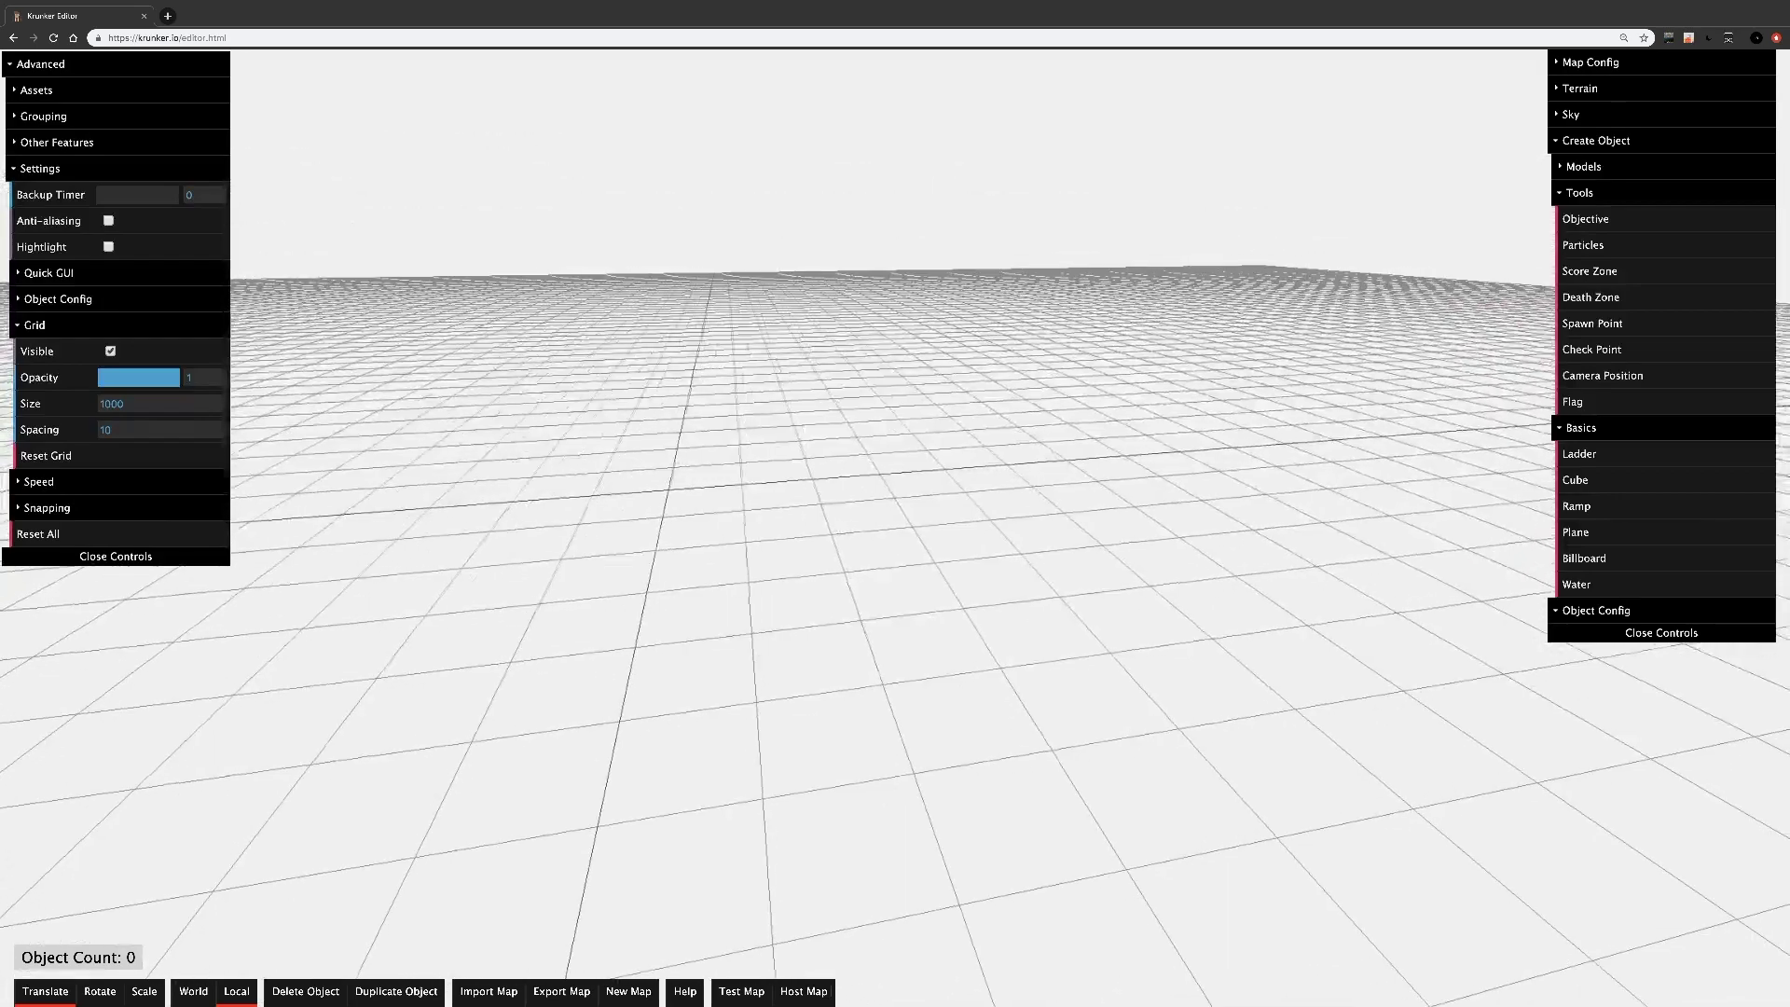
left_click(1603, 193)
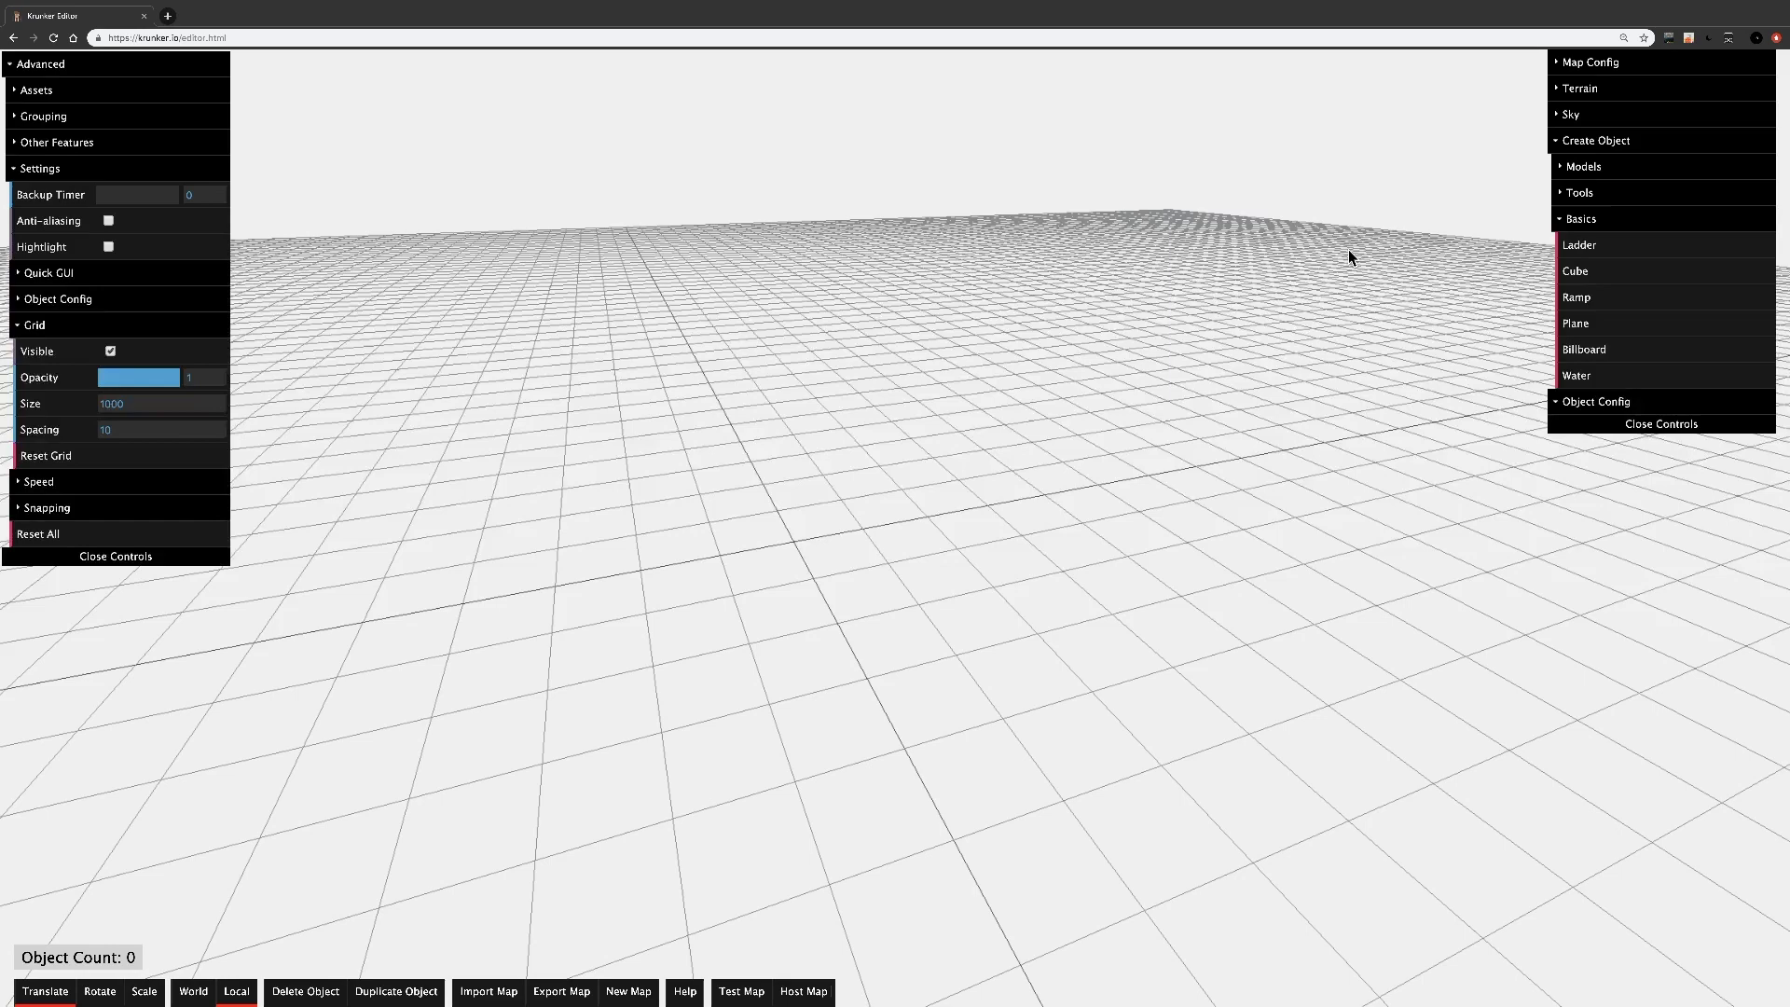
left_click(1580, 273)
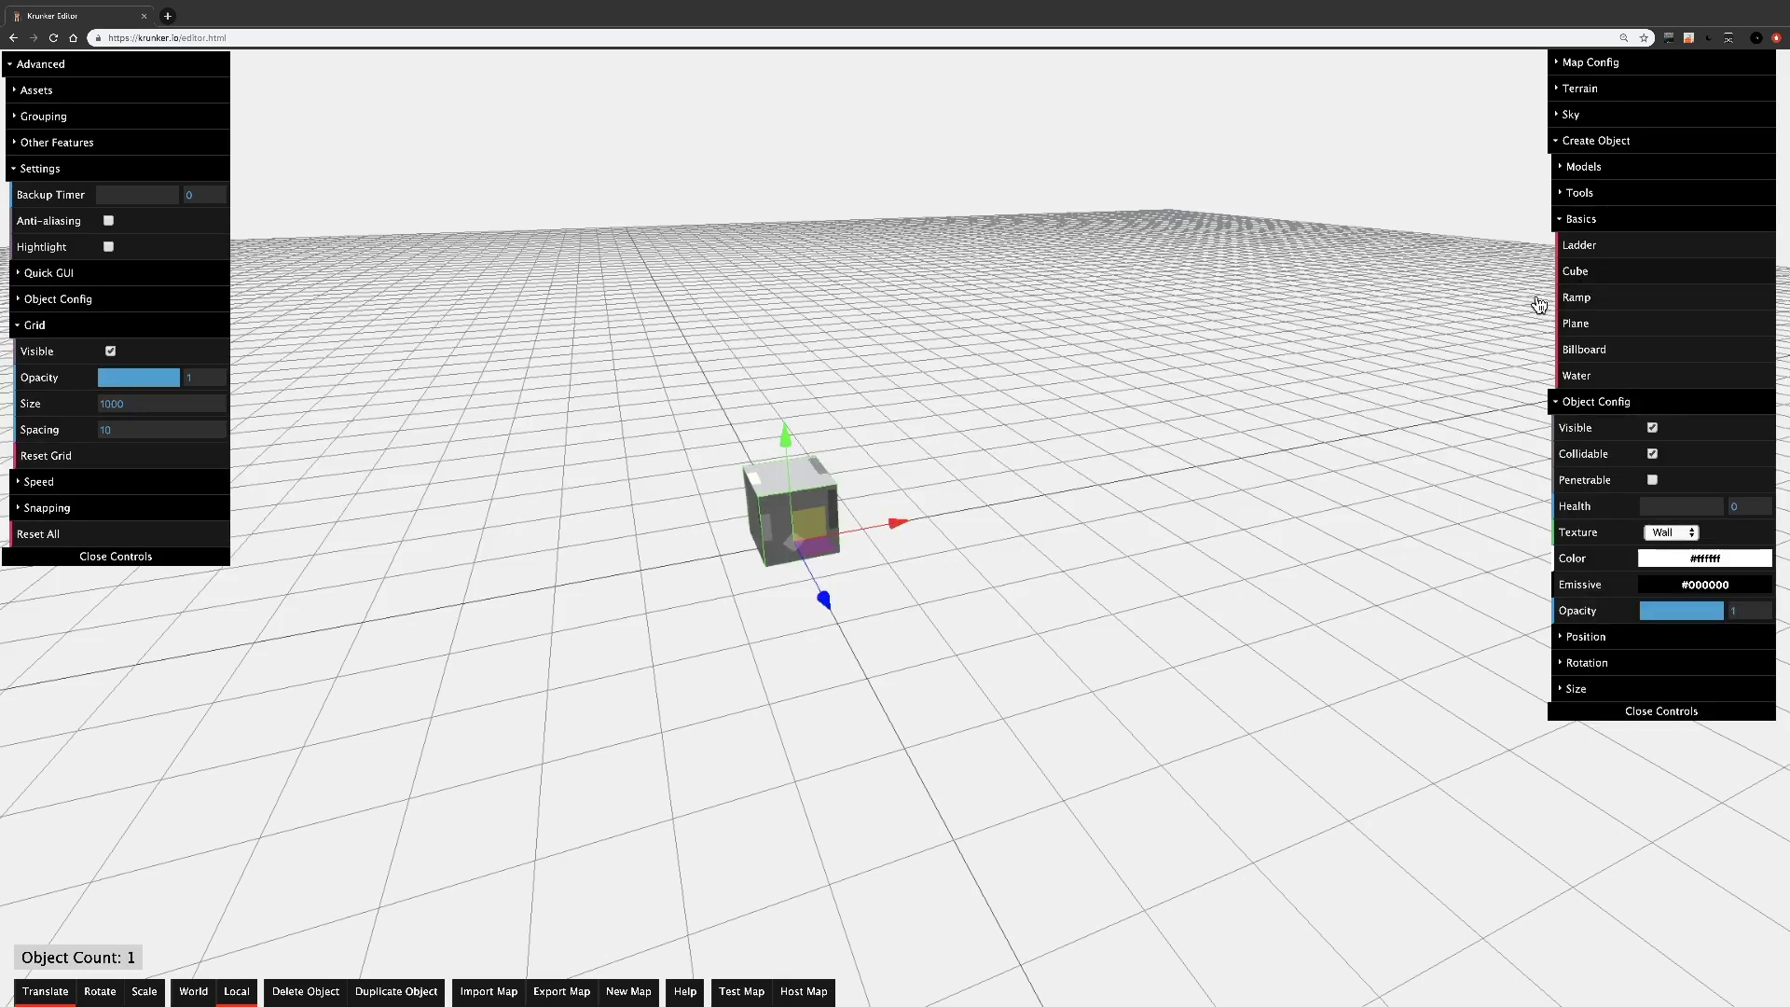
key("s")
right_click_drag(901, 517, 901, 545)
key("r")
left_click_drag(824, 428, 834, 592)
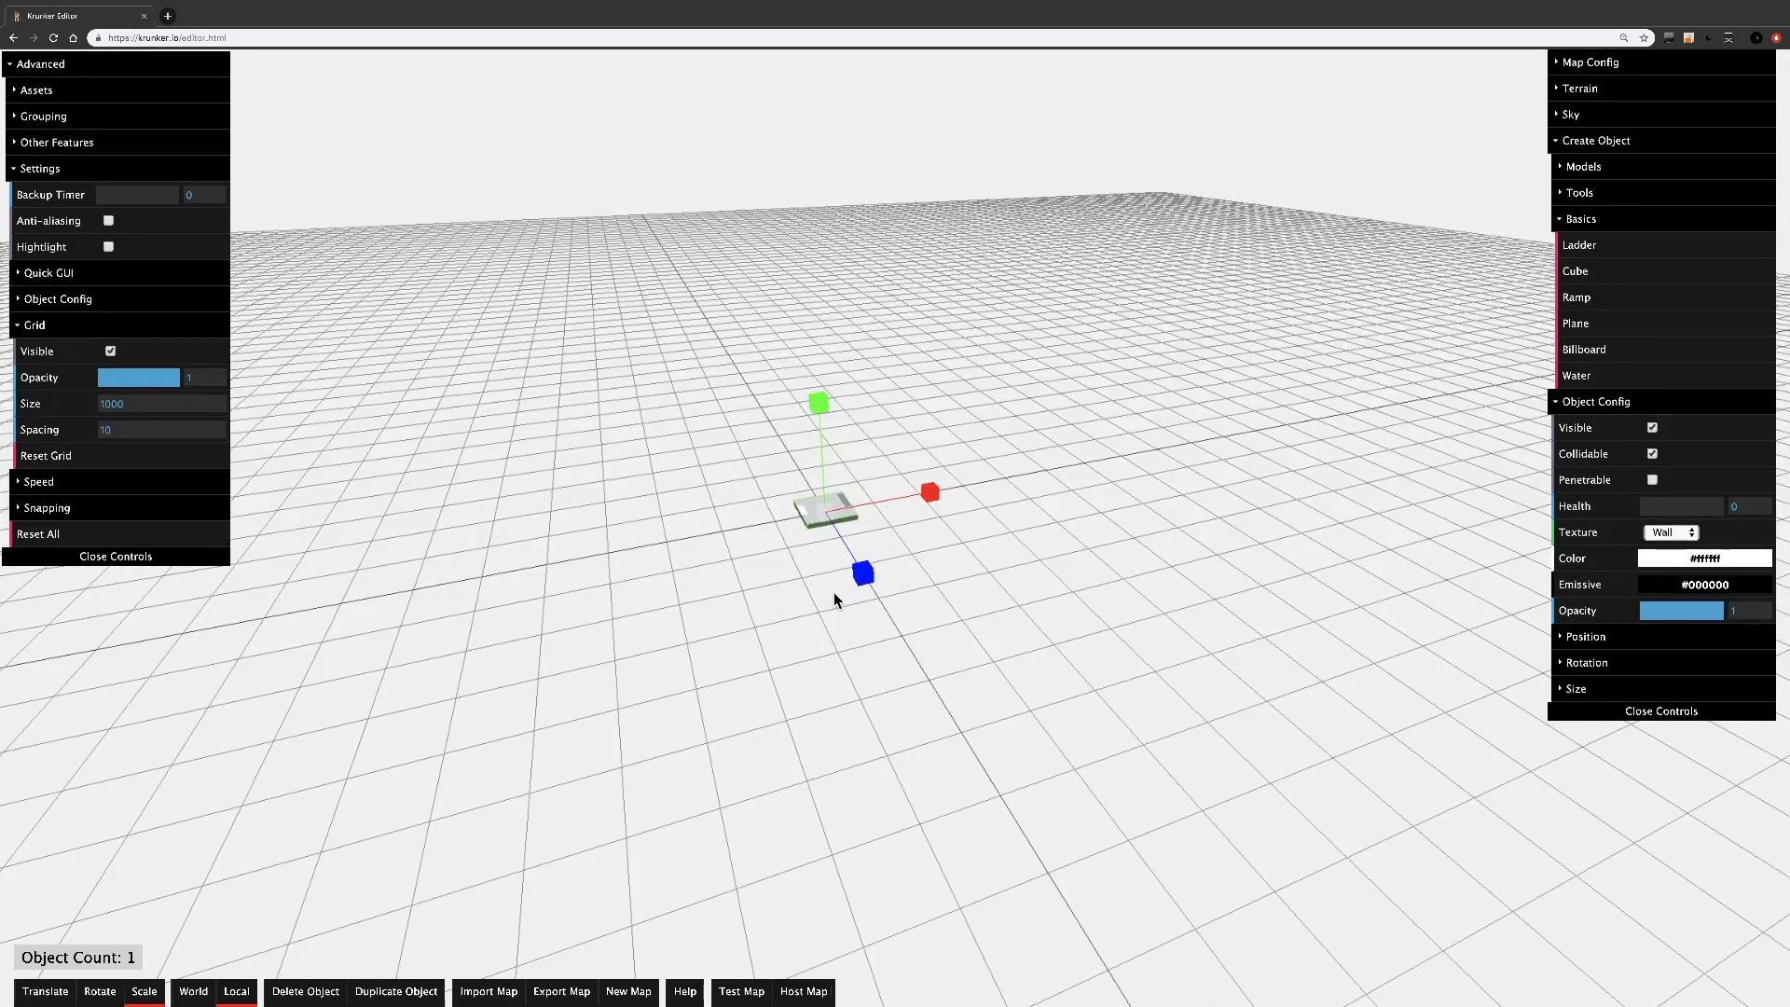
- Scale the slab along X and Z into a floor about 209 by 128 and lower it to Y -1
left_click_drag(903, 504, 1630, 411)
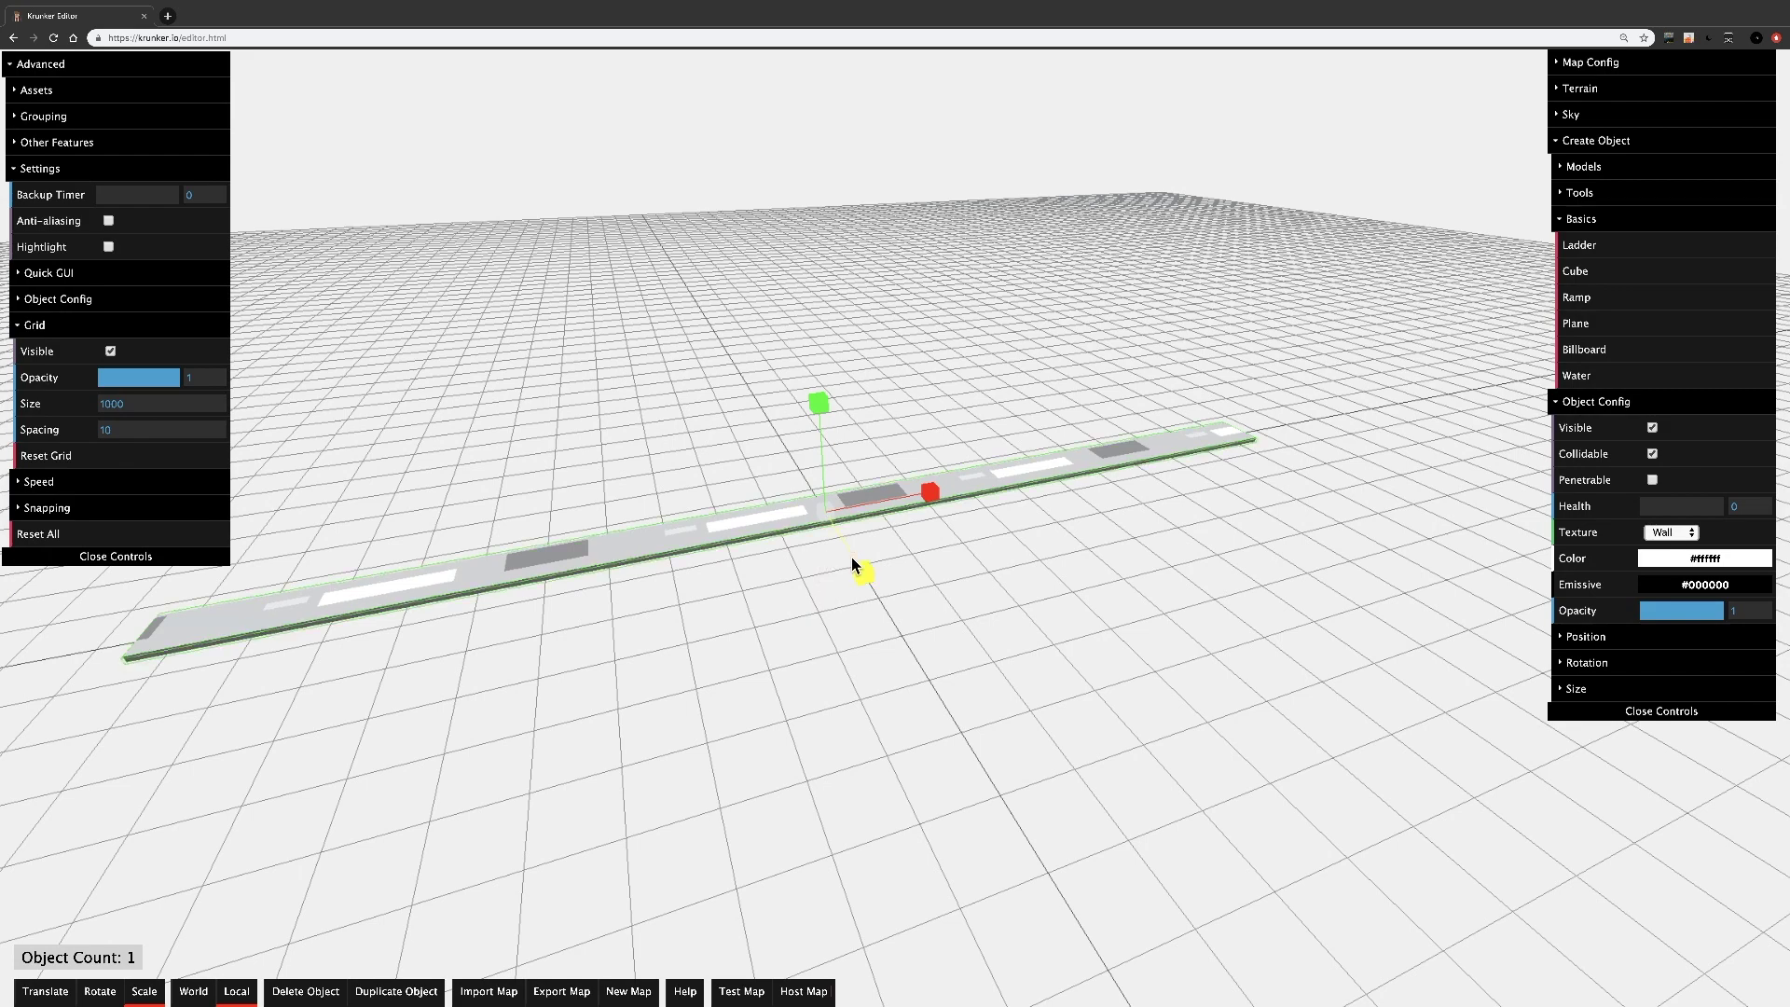
left_click_drag(858, 571, 1053, 946)
left_click_drag(844, 558, 891, 639)
key("t")
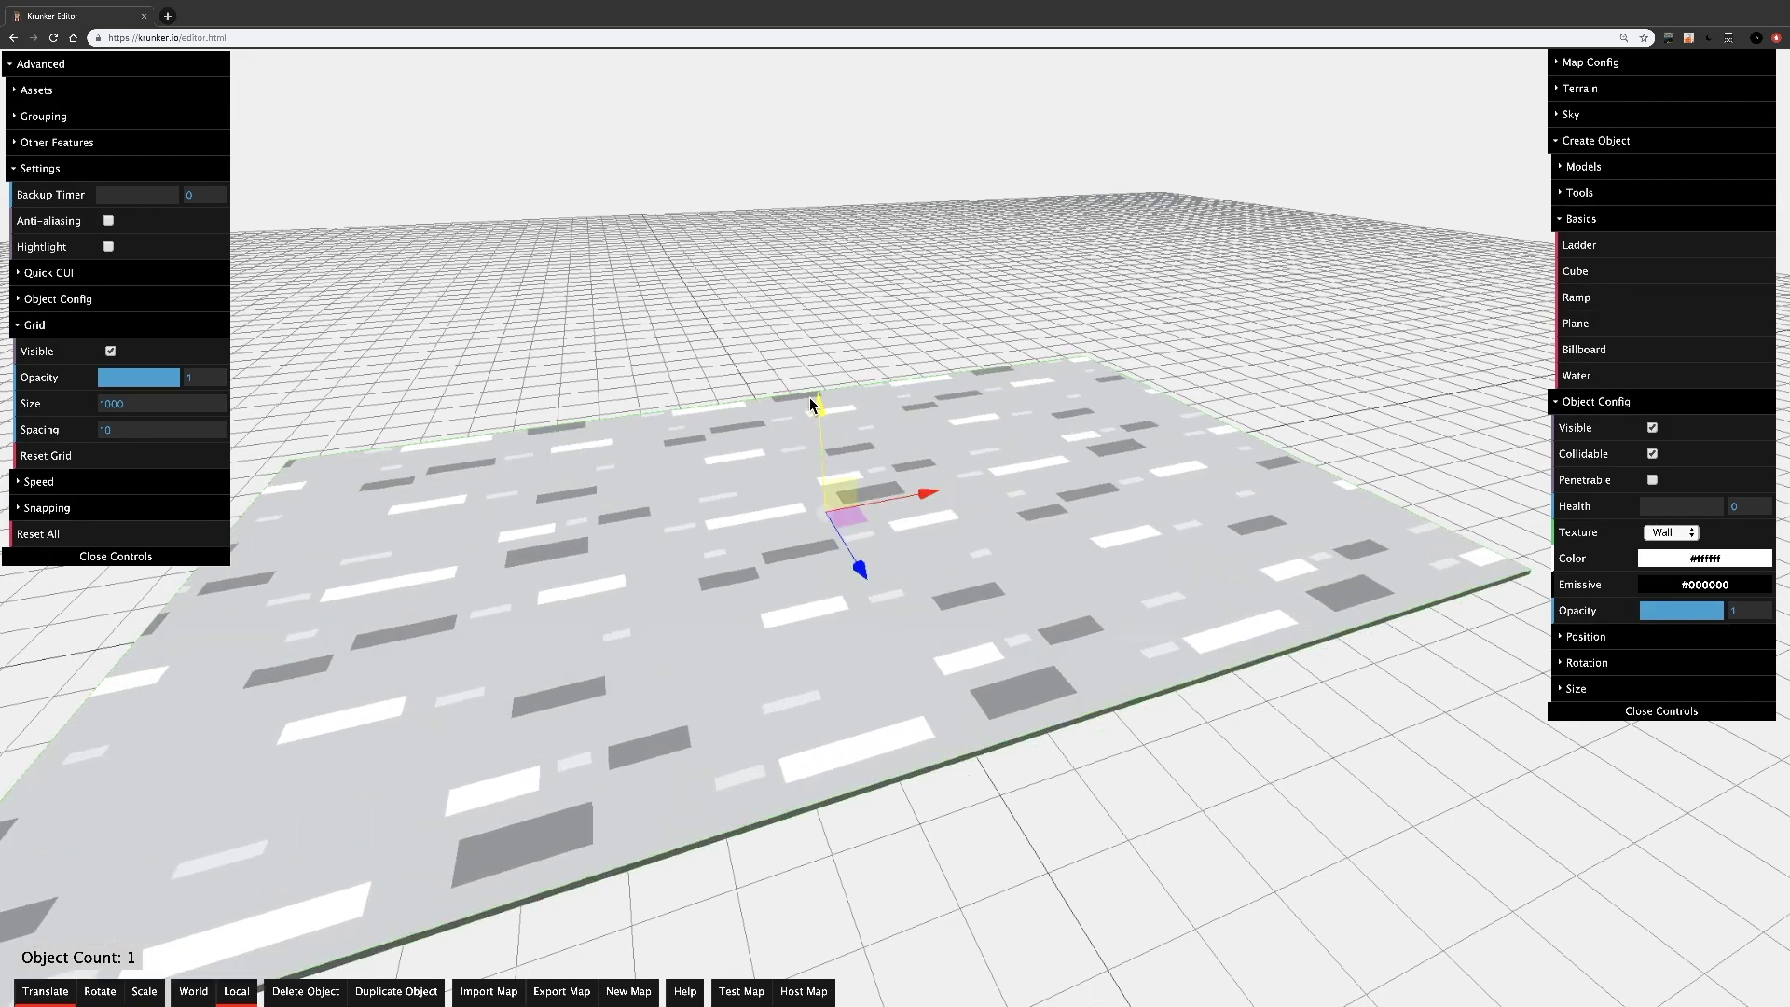
left_click_drag(811, 407, 812, 415)
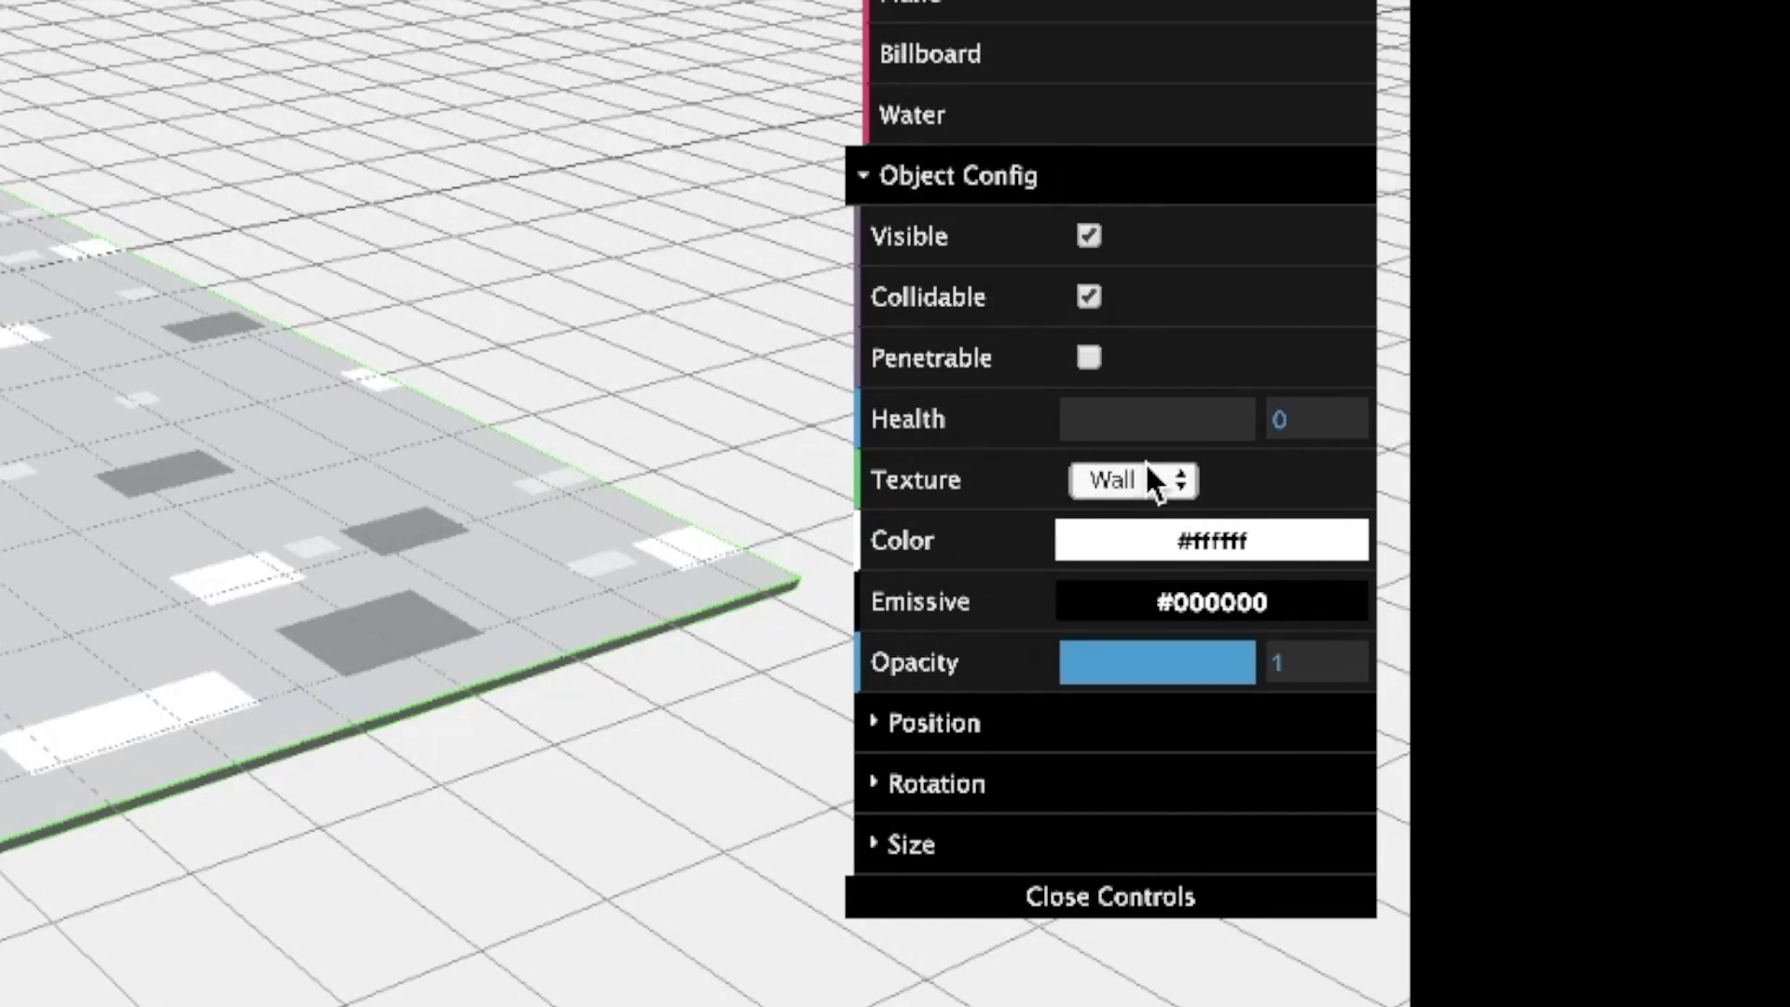
- Switch the floor slab's visibility off and on again, and do the same with its collision
left_click(1096, 245)
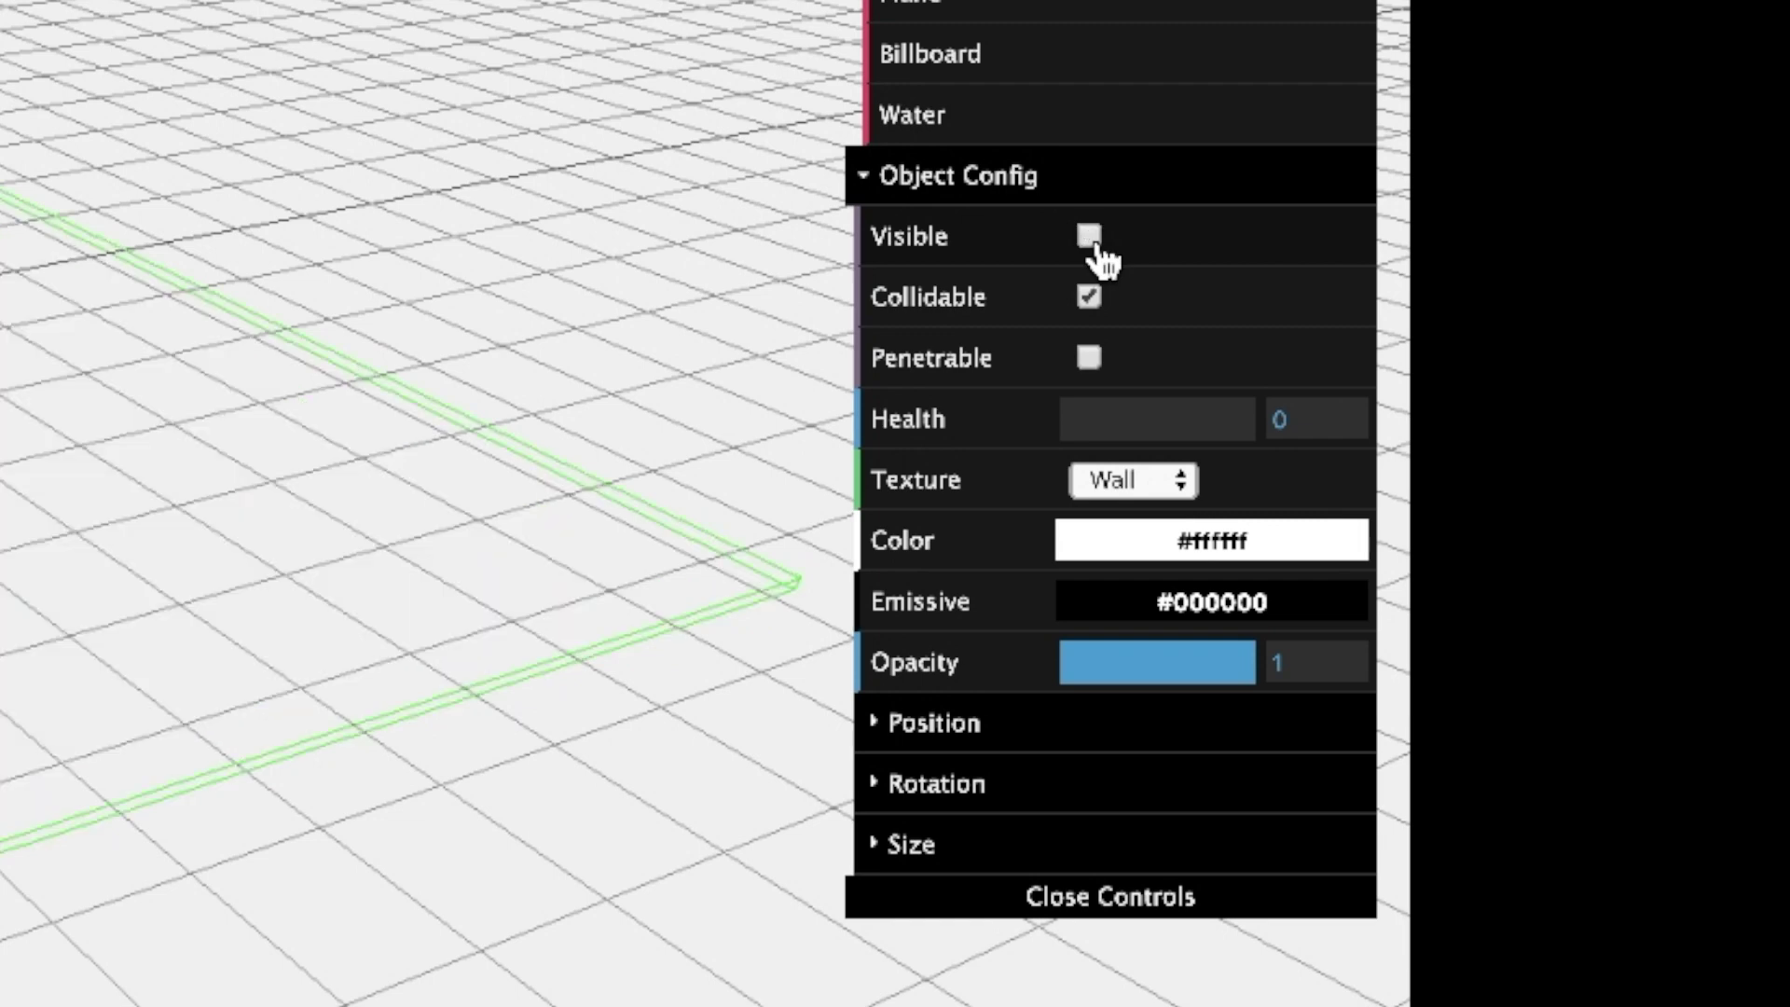
left_click(1096, 247)
left_click(1093, 303)
left_click(1100, 300)
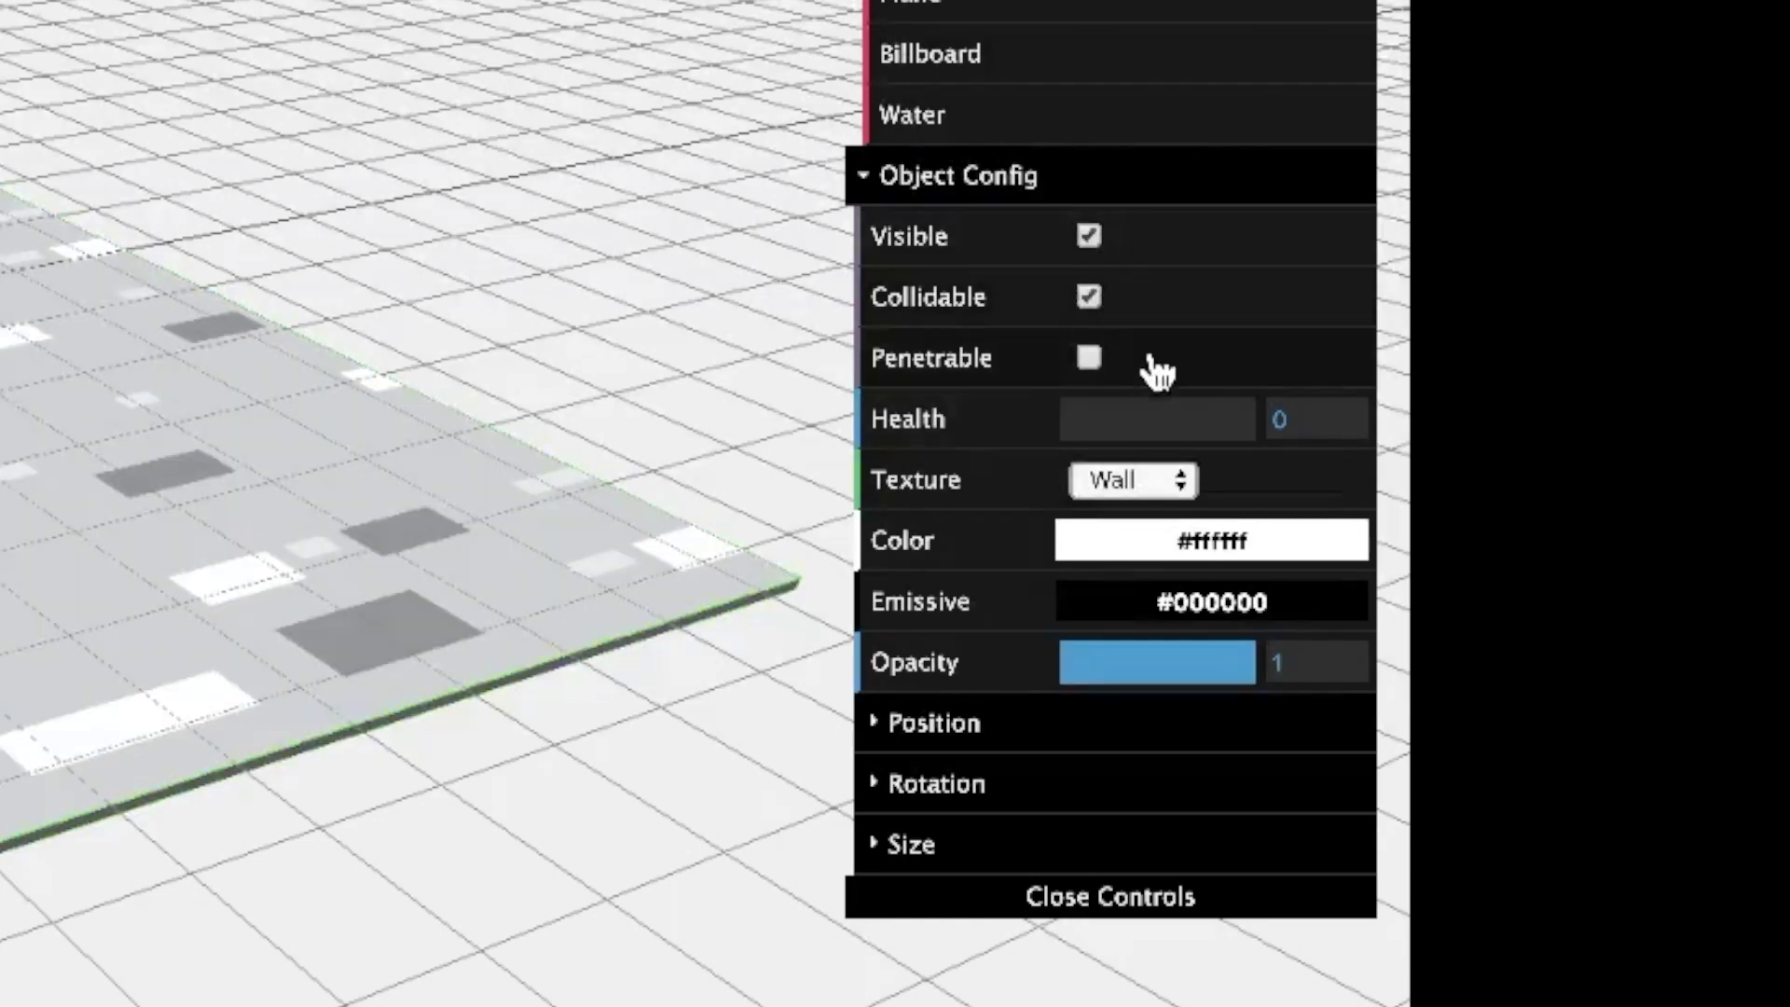
- Try out the floor slab's color, emissive and opacity settings, leaving emissive at #000000 and opacity at 1
left_click(1134, 541)
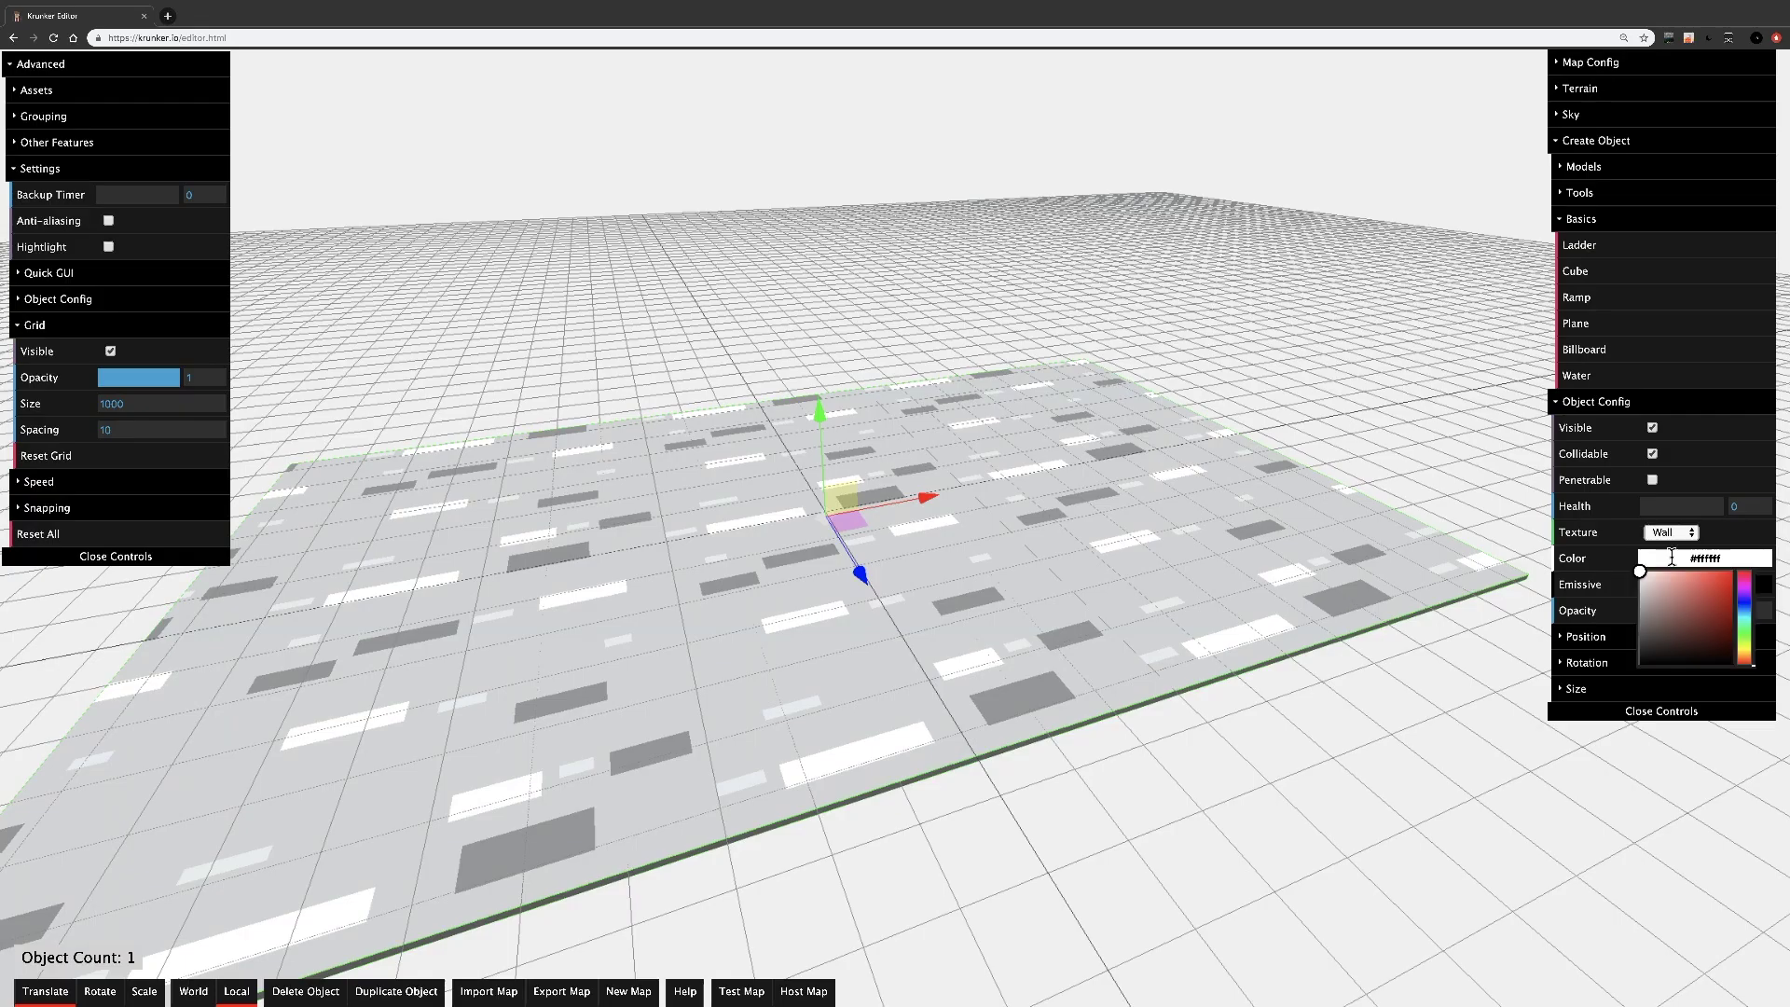
left_click(1704, 585)
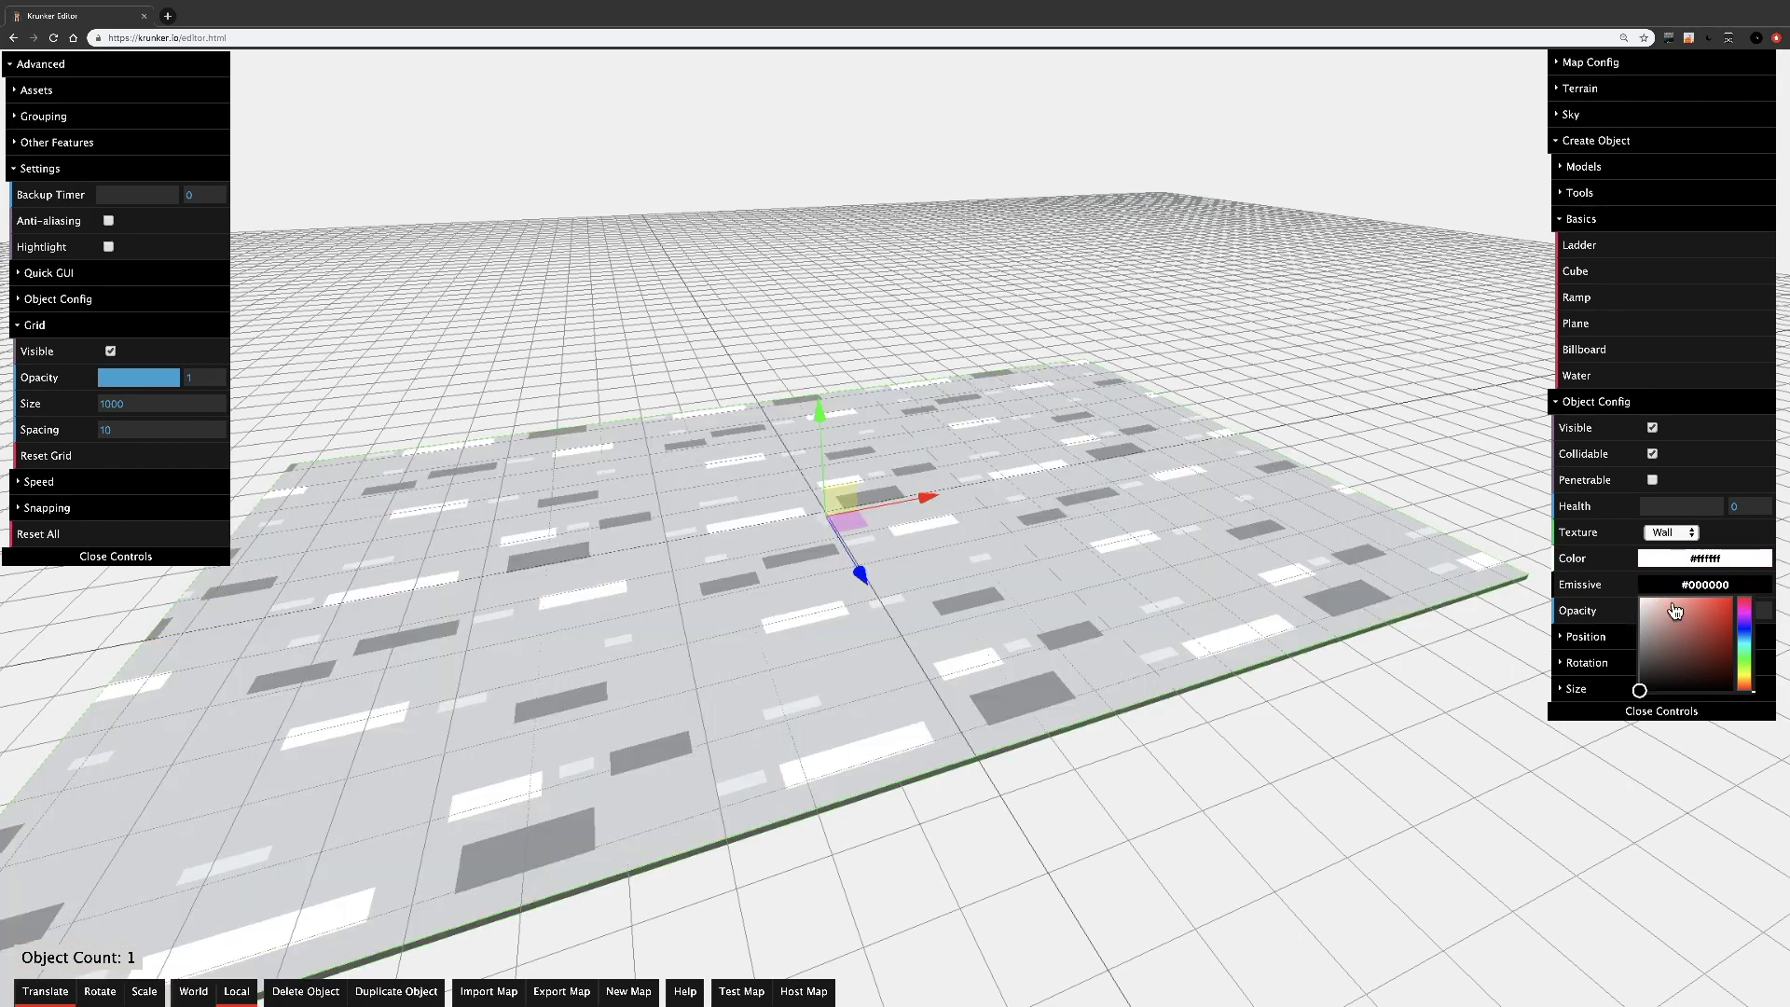
left_click(1683, 636)
mouse_move(1686, 641)
left_mouse_down()
mouse_move(1763, 590)
mouse_move(1586, 597)
mouse_move(1565, 716)
left_mouse_up()
left_click_drag(1639, 617, 1730, 620)
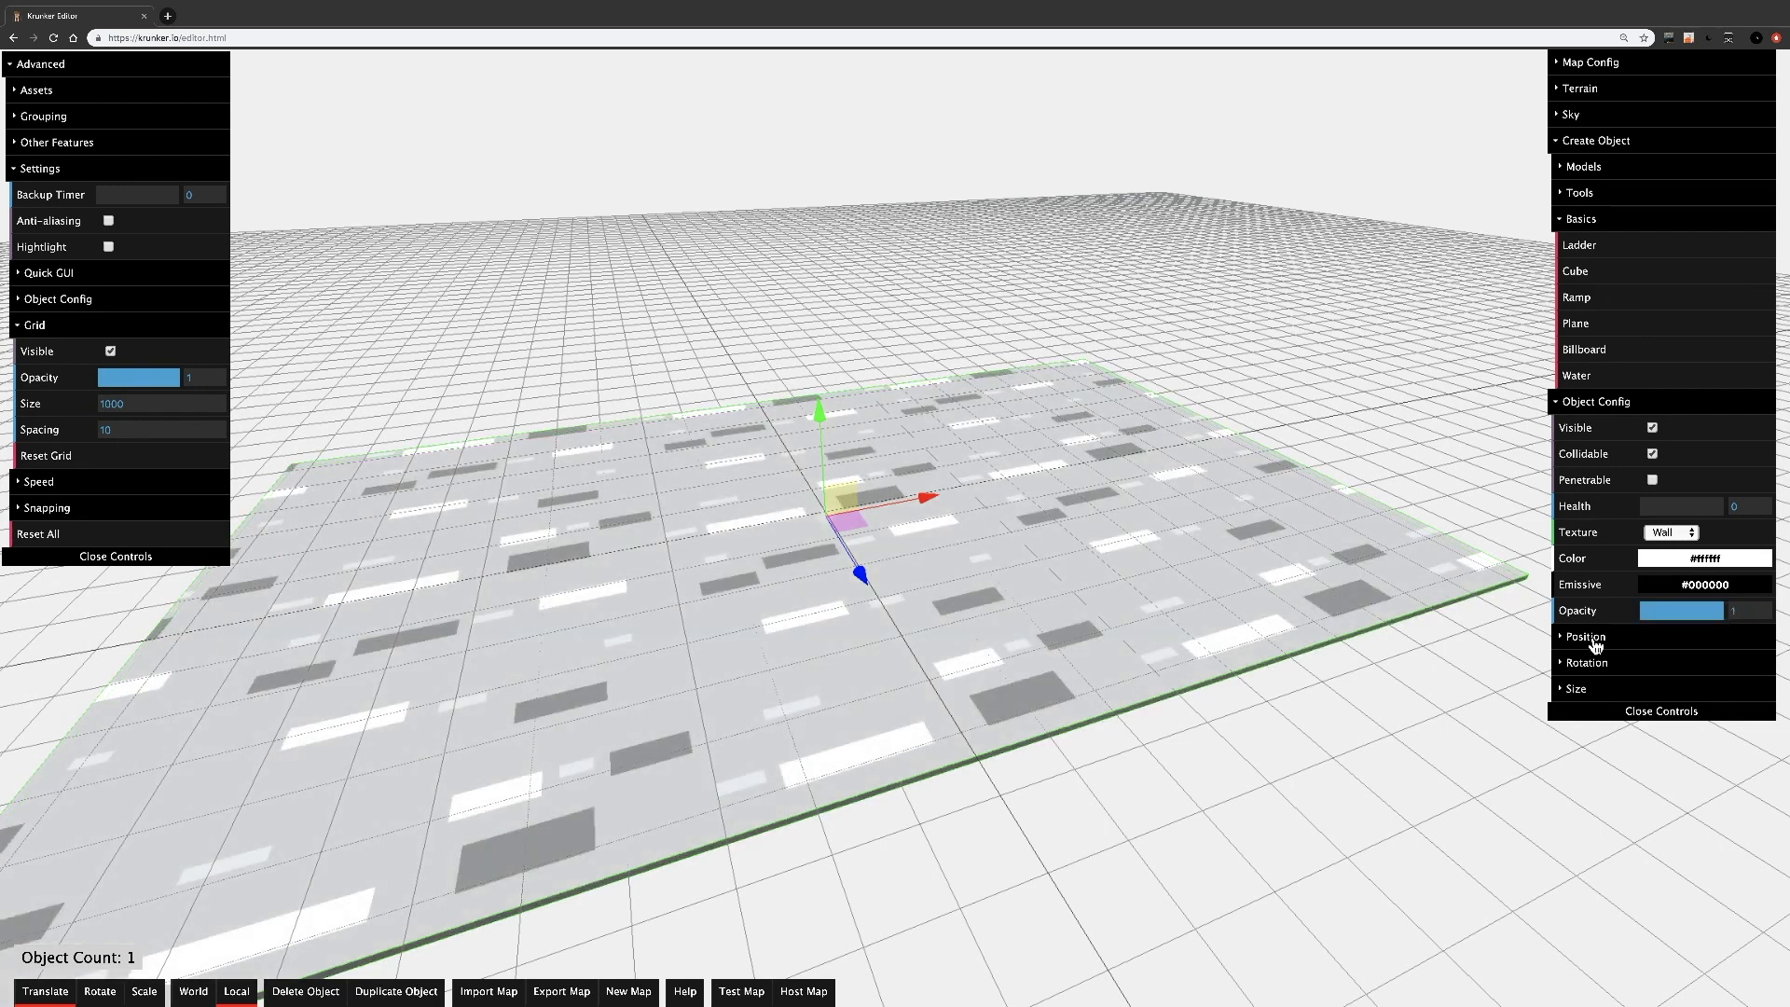
- Examine the floor slab's position, rotation and size values in its object configuration
left_click(1590, 637)
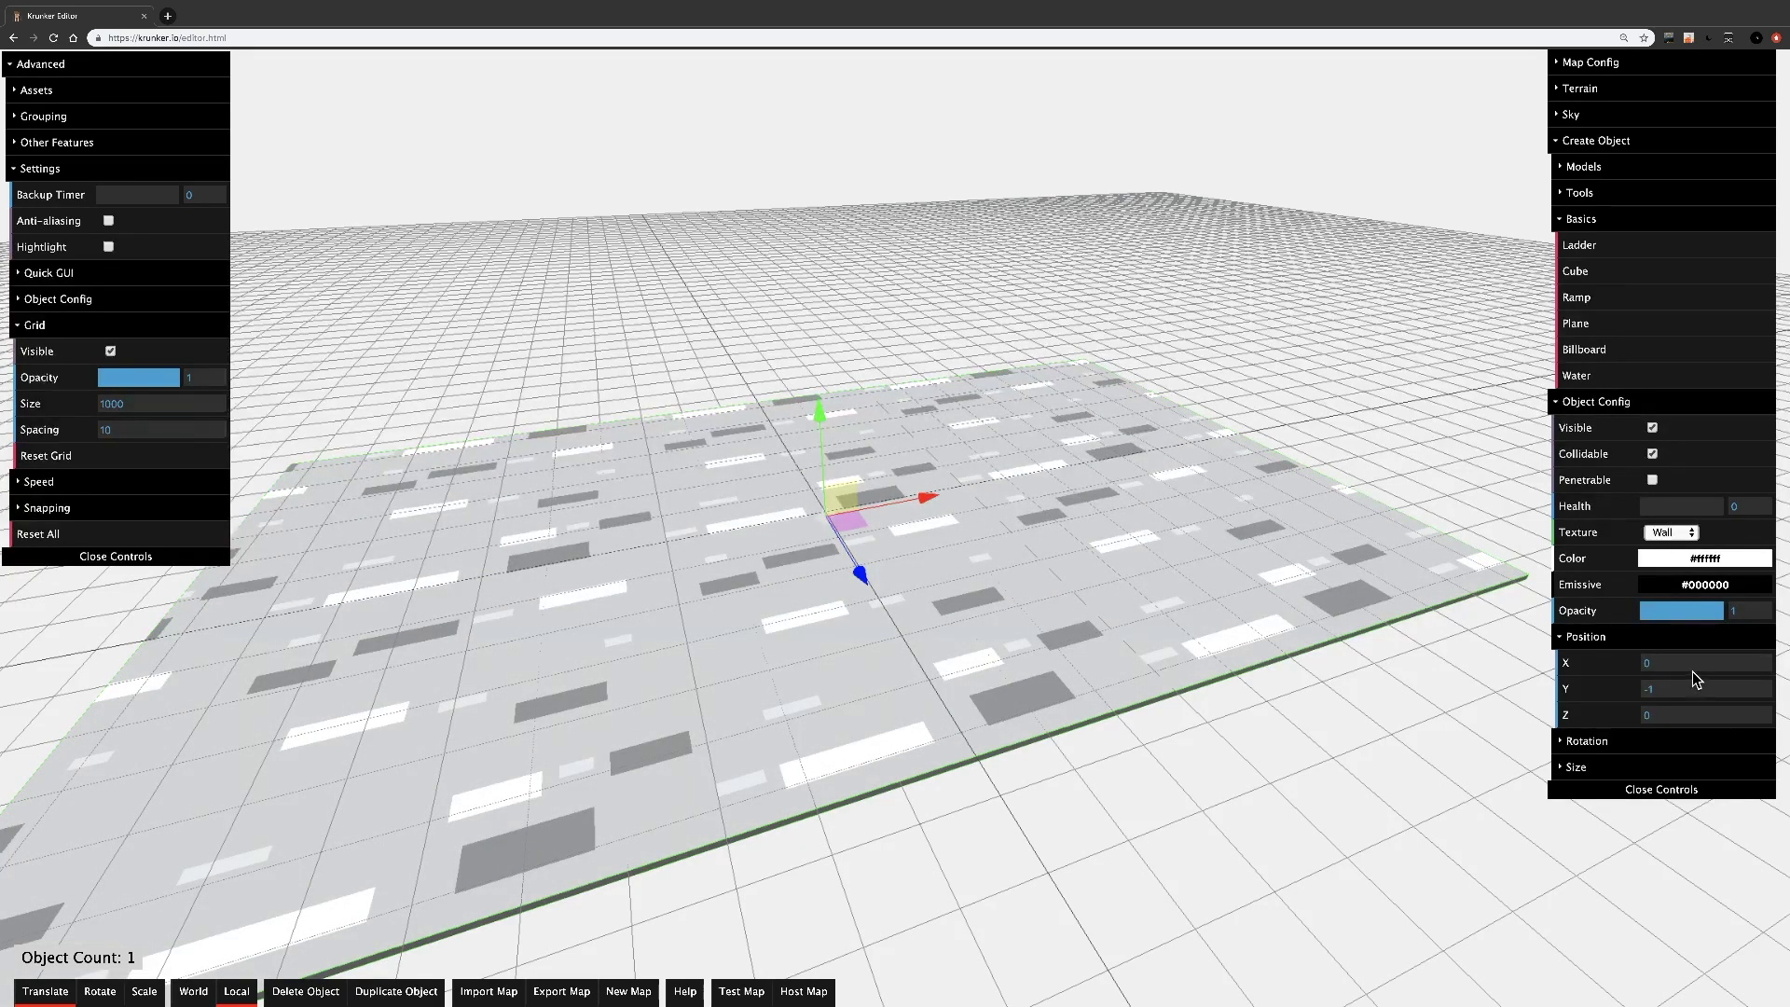
left_click(1634, 643)
left_click(1618, 663)
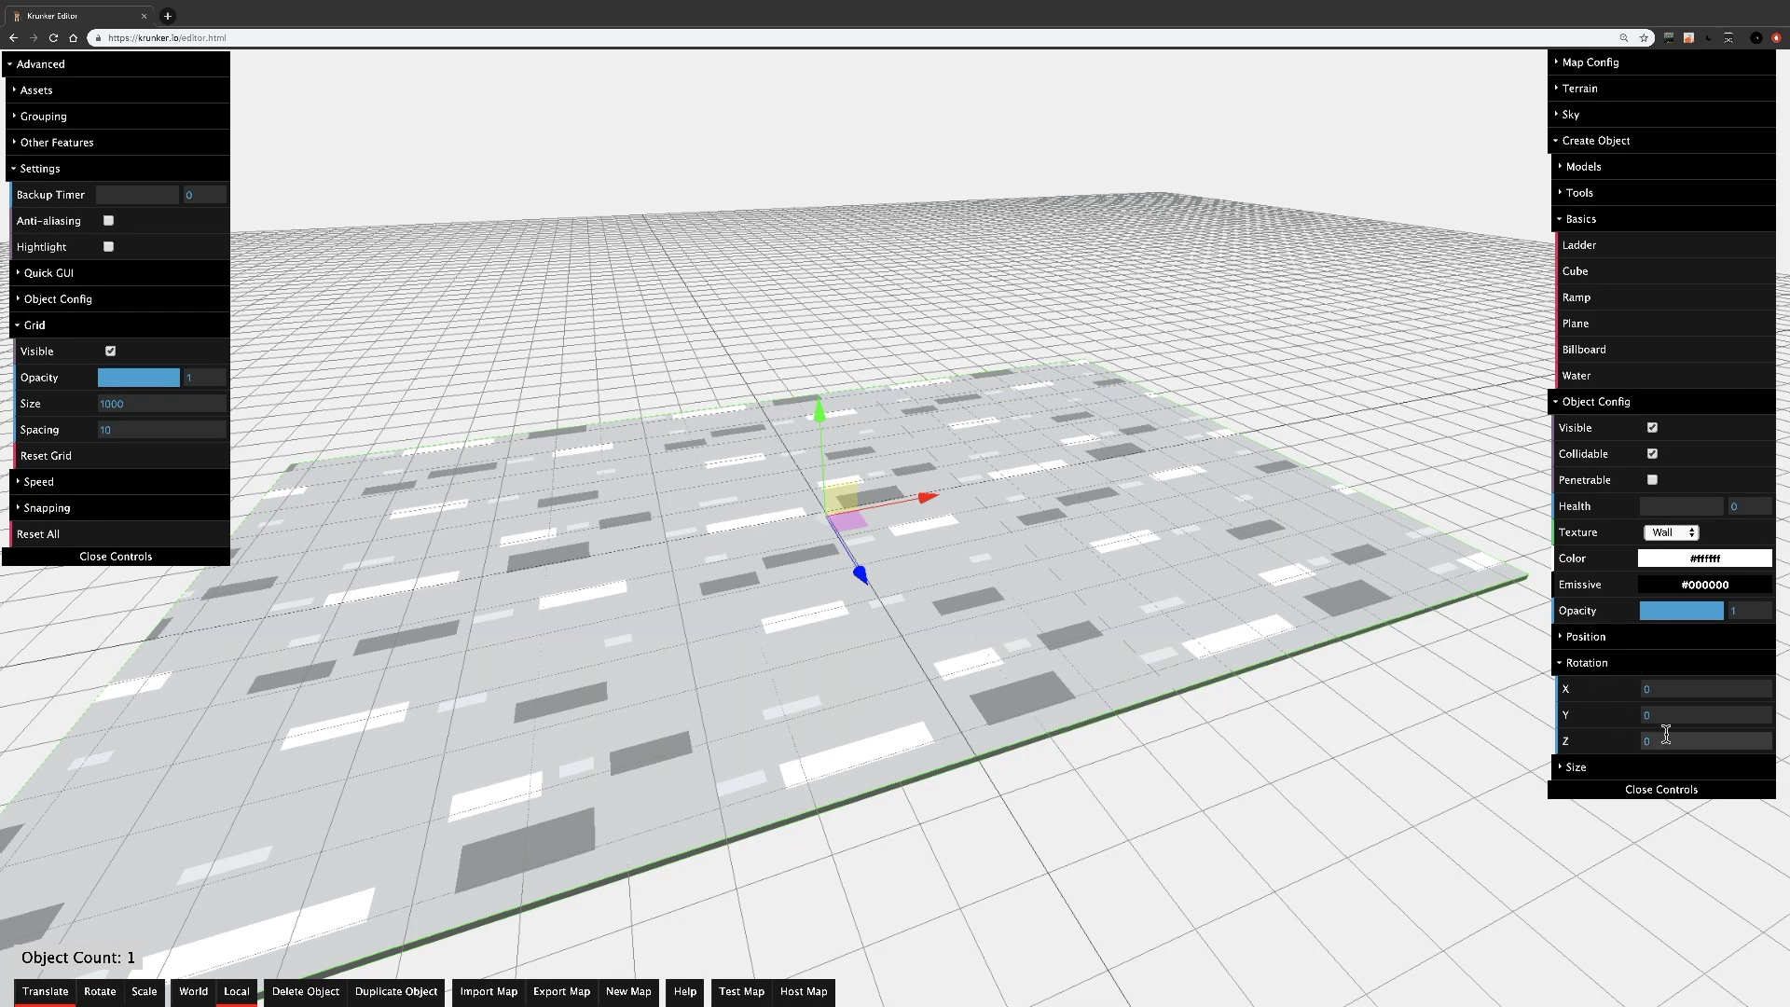
left_click(1624, 664)
left_click(1641, 689)
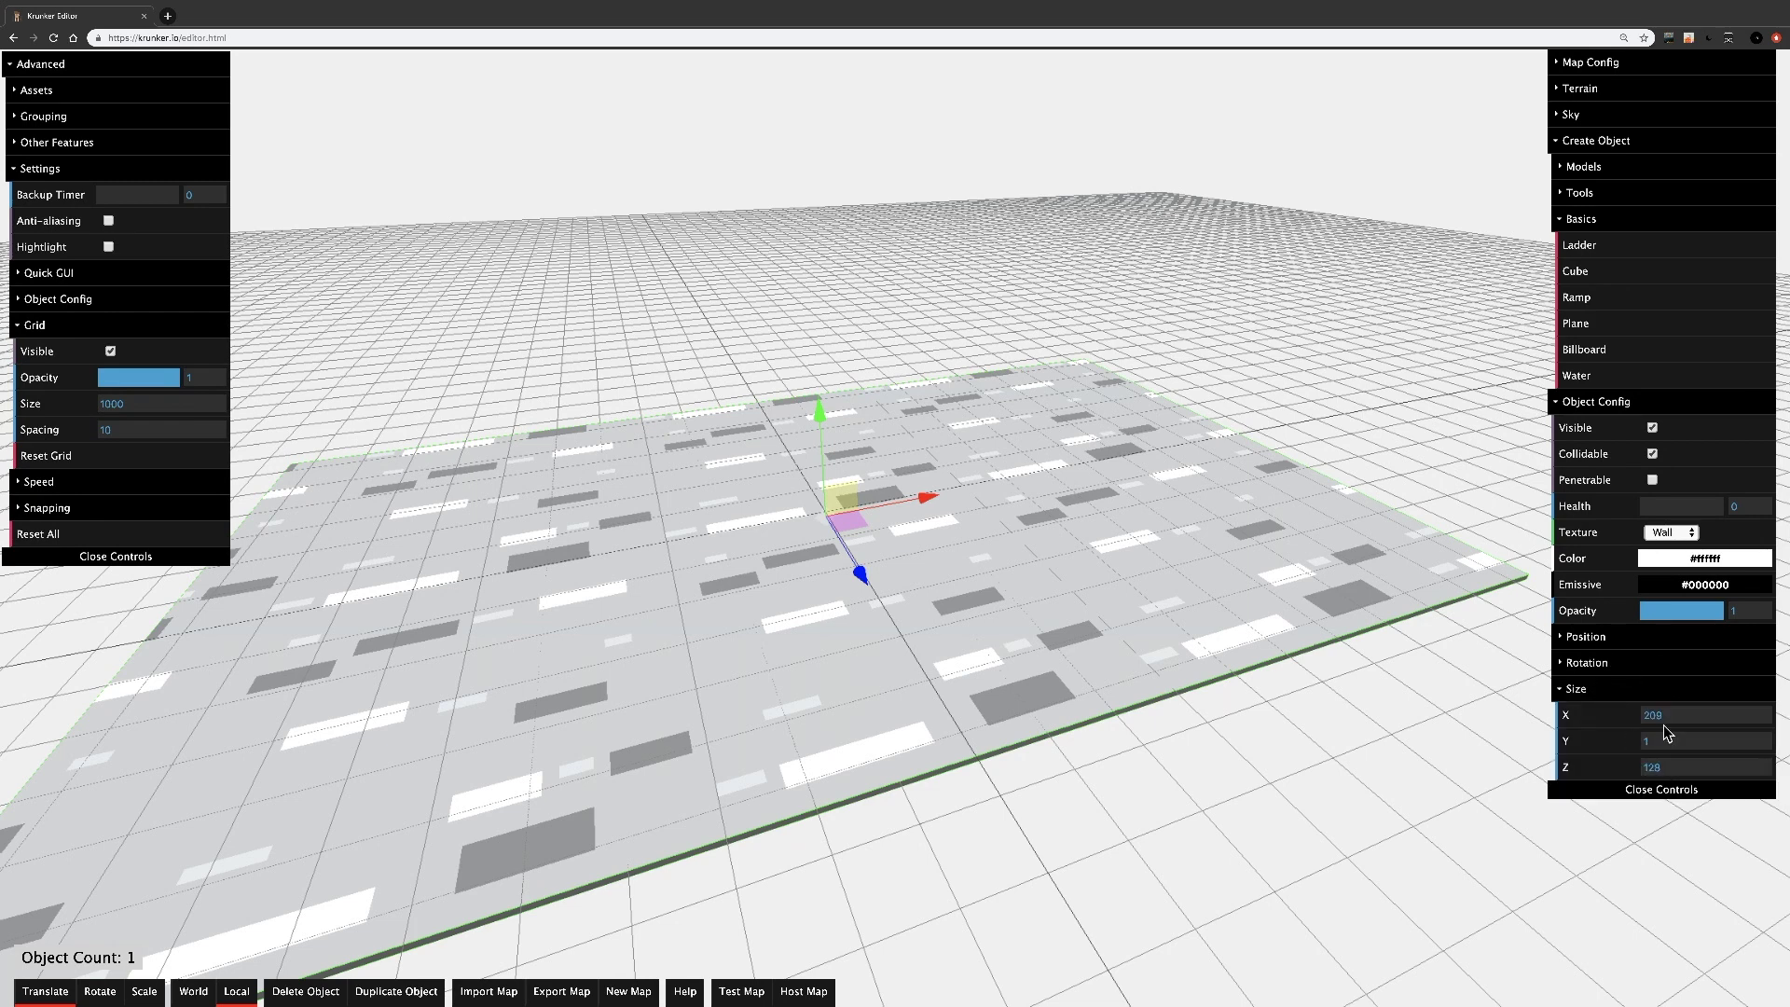
- Try the Grey and Check textures on the floor slab and give it the Dirt texture
left_click(1641, 689)
left_click(1671, 532)
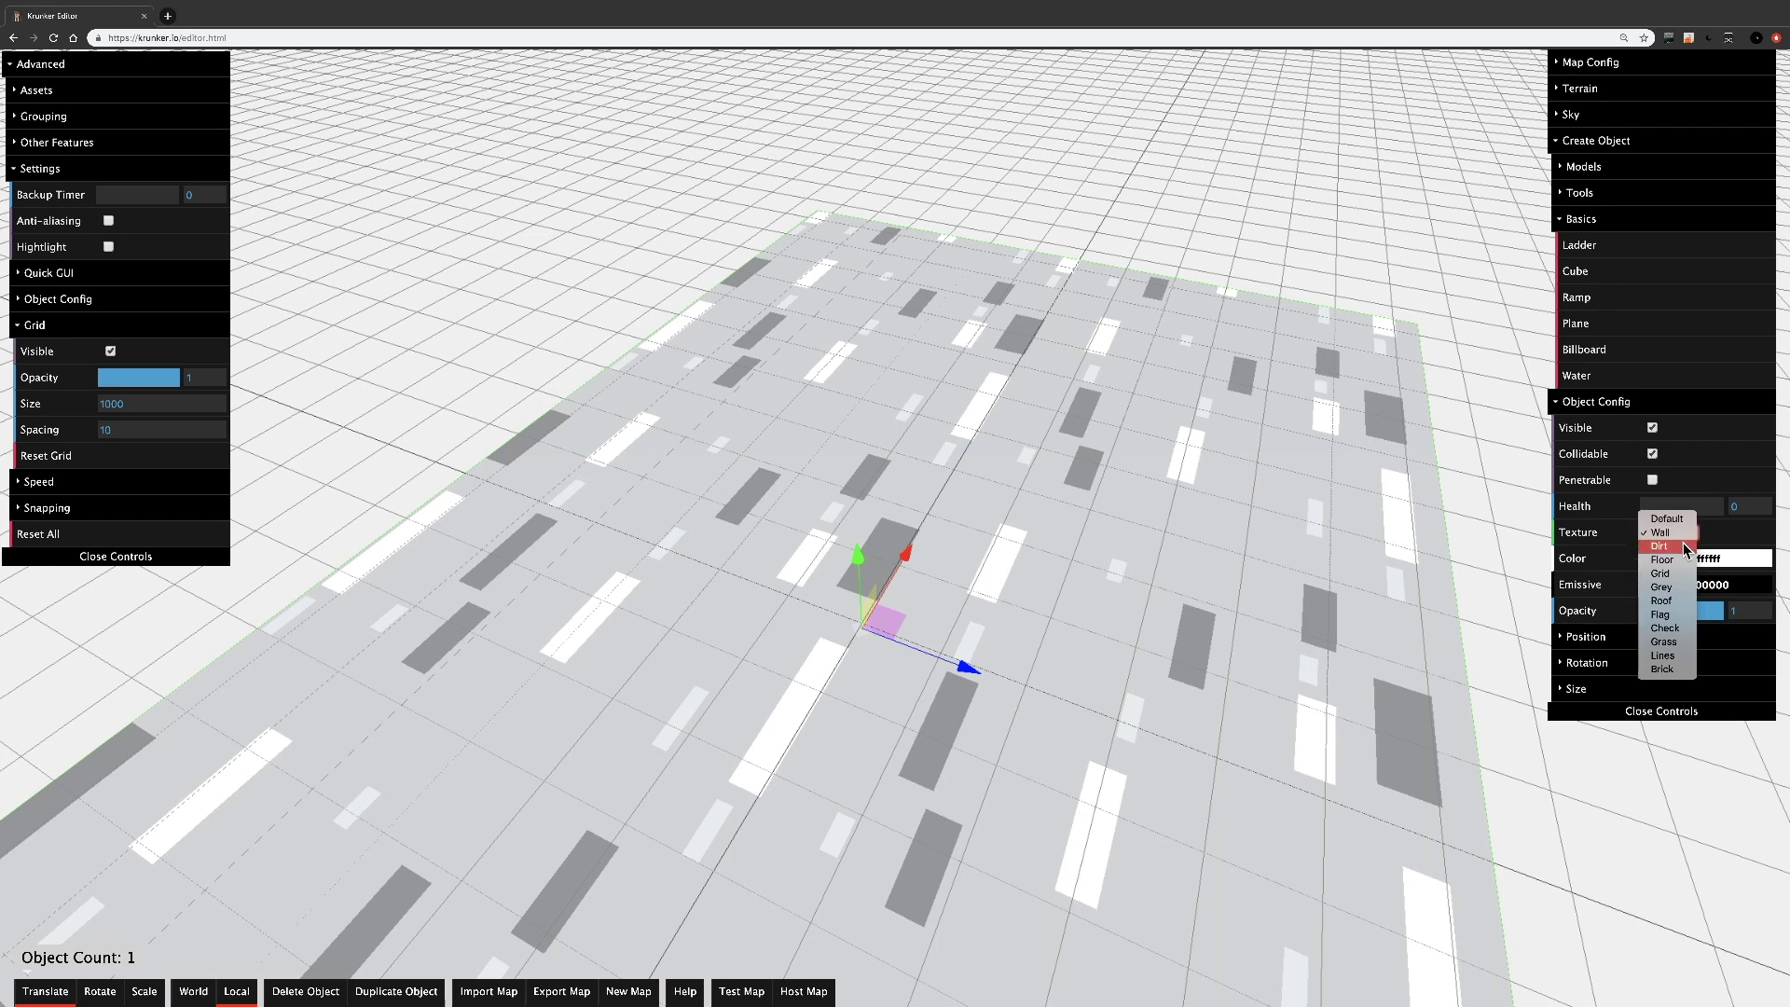
left_click(1682, 543)
left_click(1674, 534)
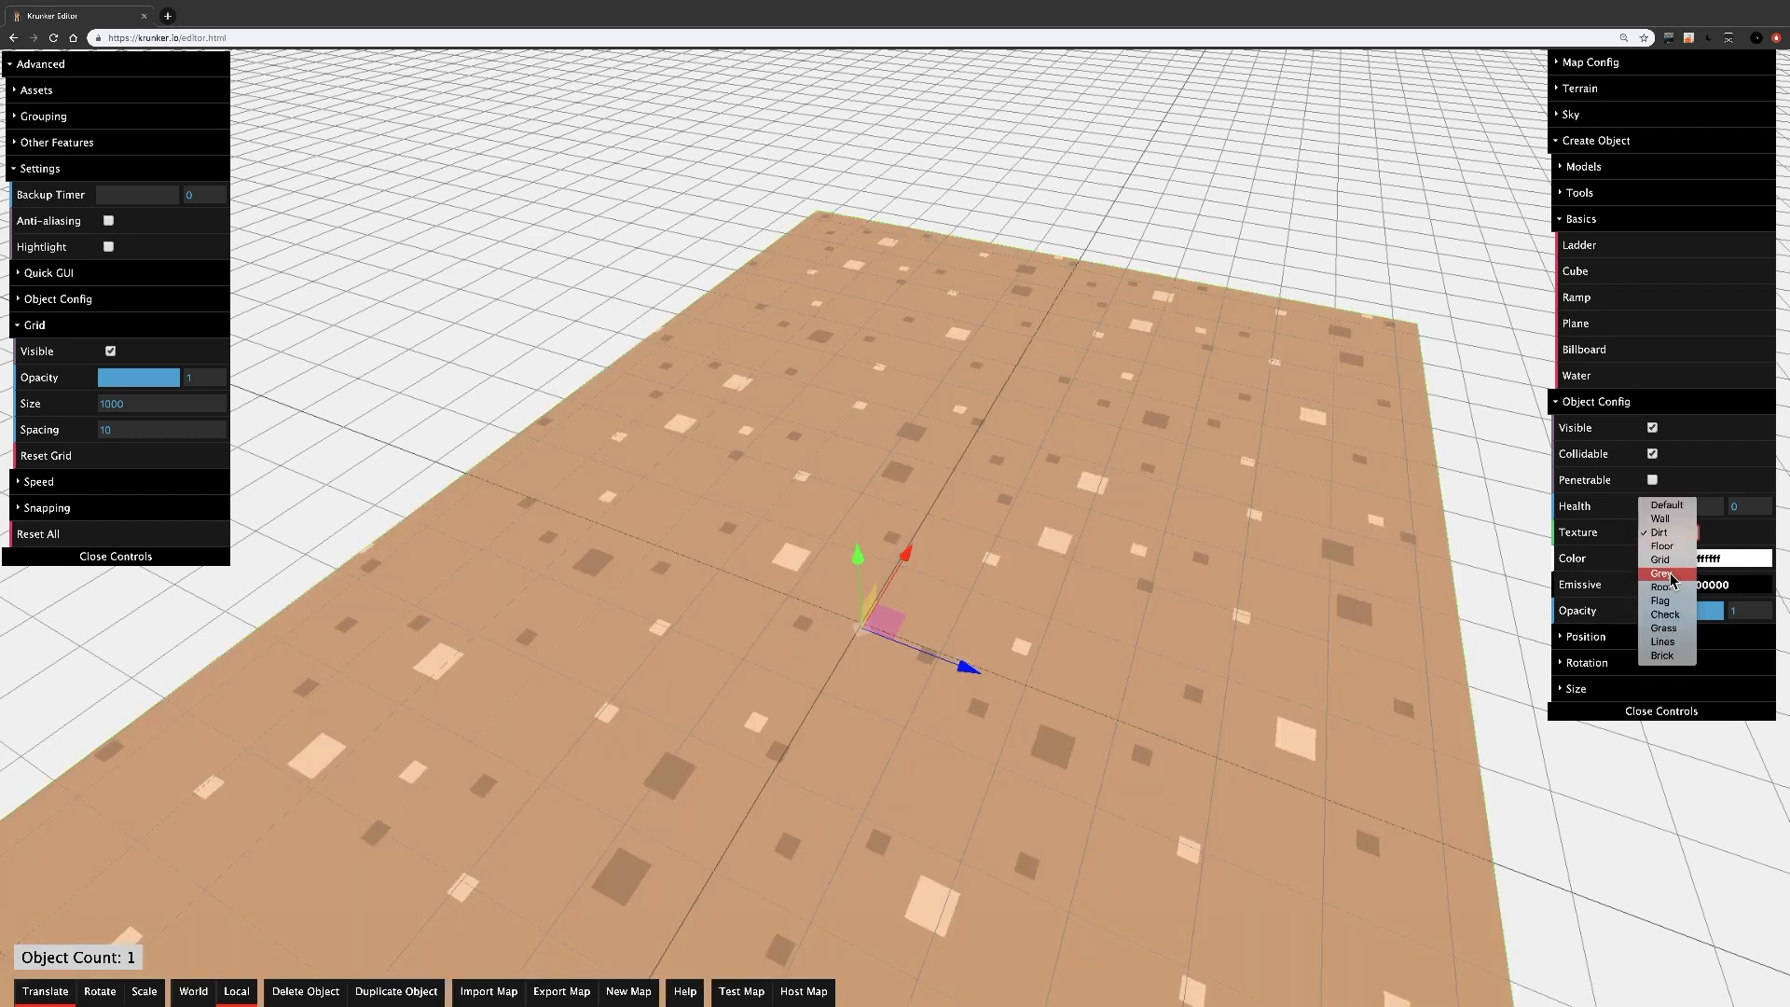
left_click(1671, 575)
left_click(1665, 537)
left_click(1664, 575)
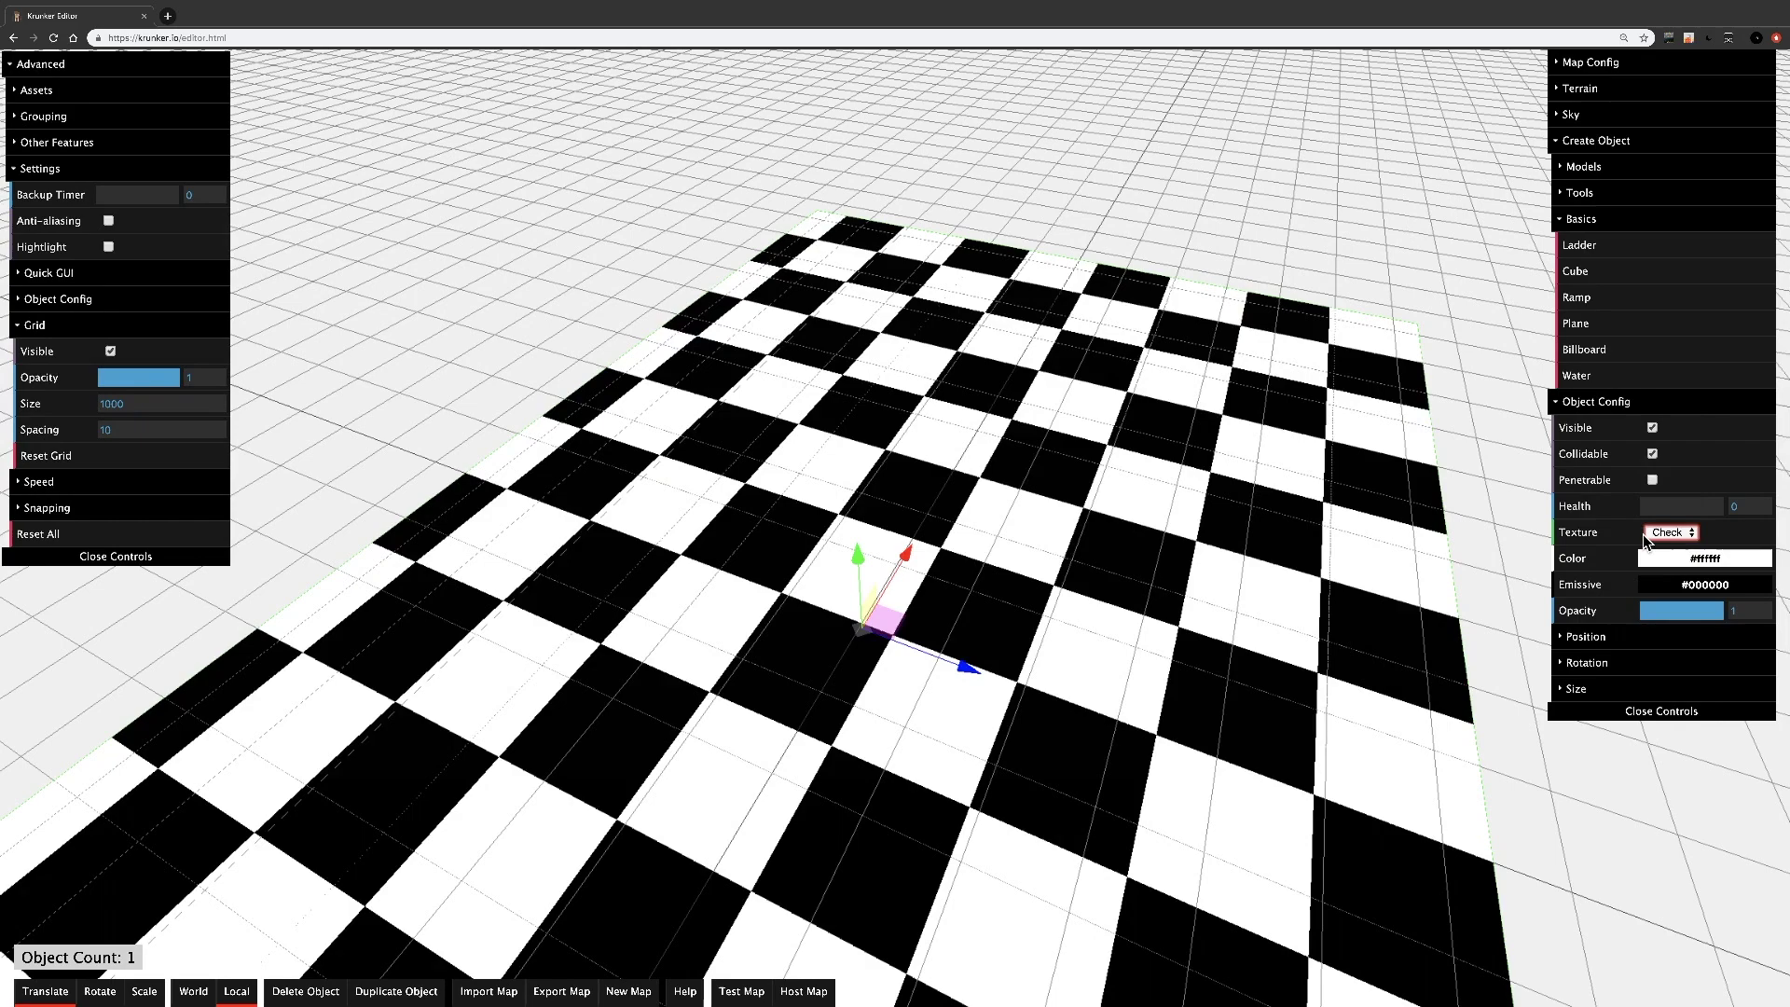
left_click(1667, 539)
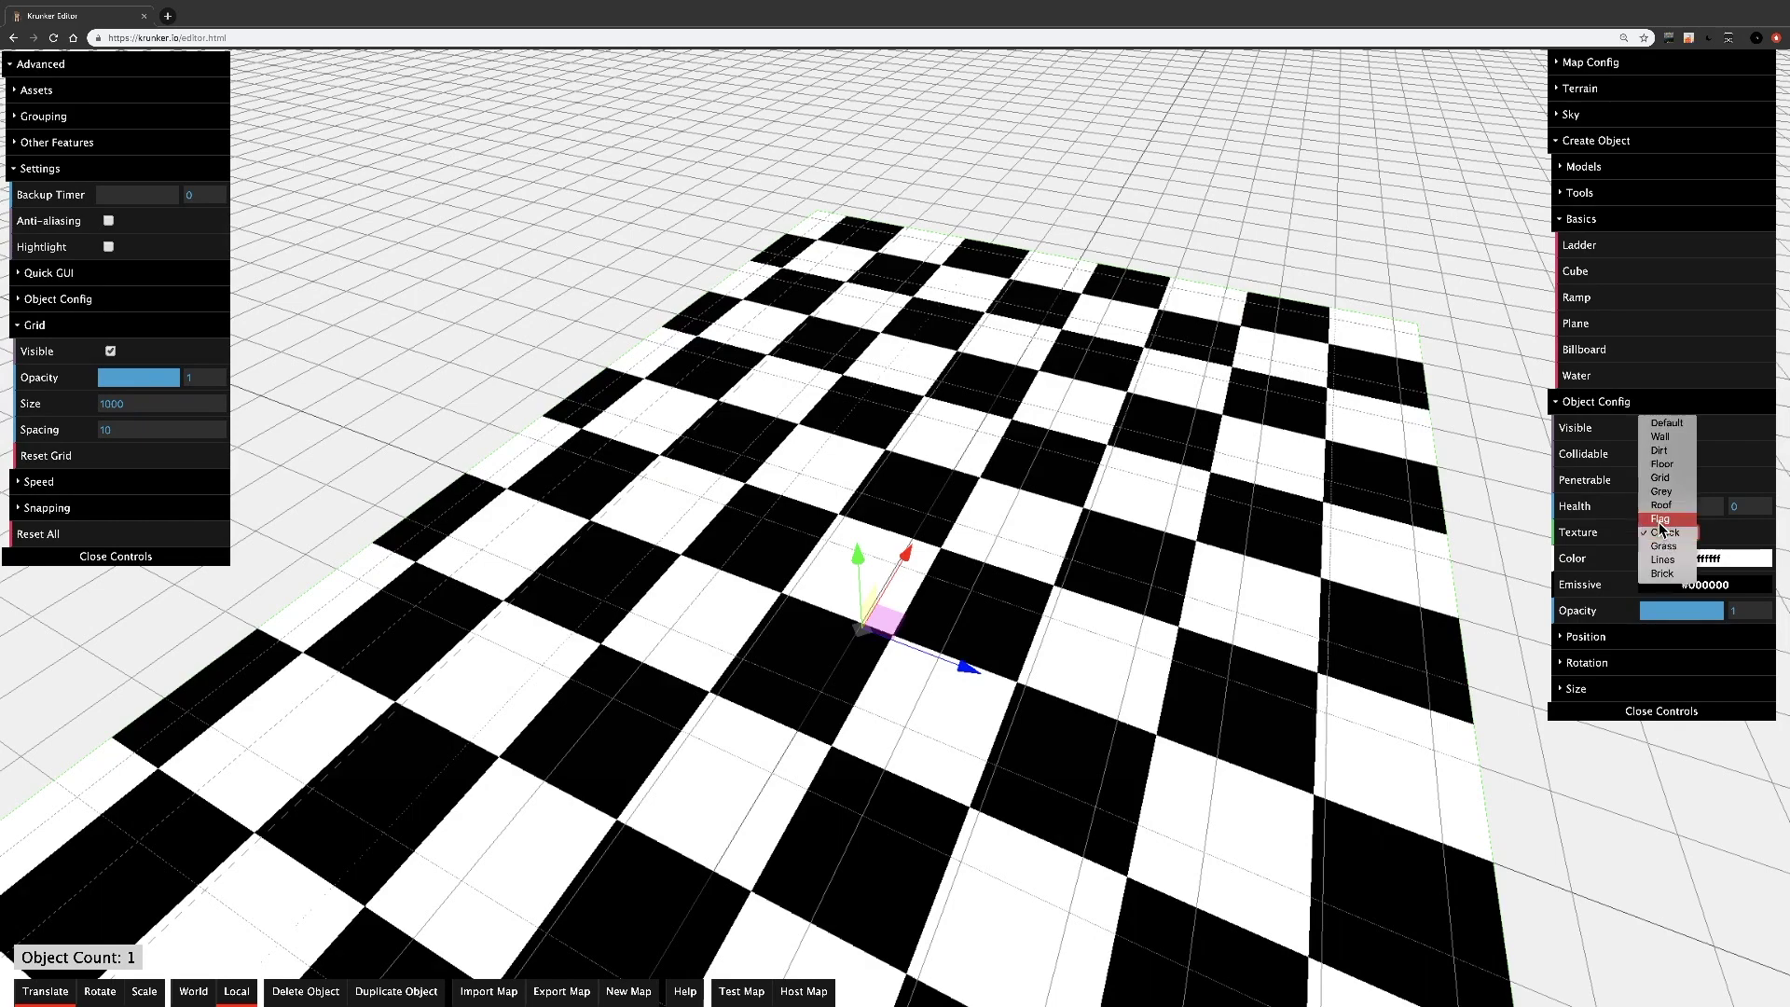
left_click(1675, 449)
right_click_drag(1075, 668, 1054, 752)
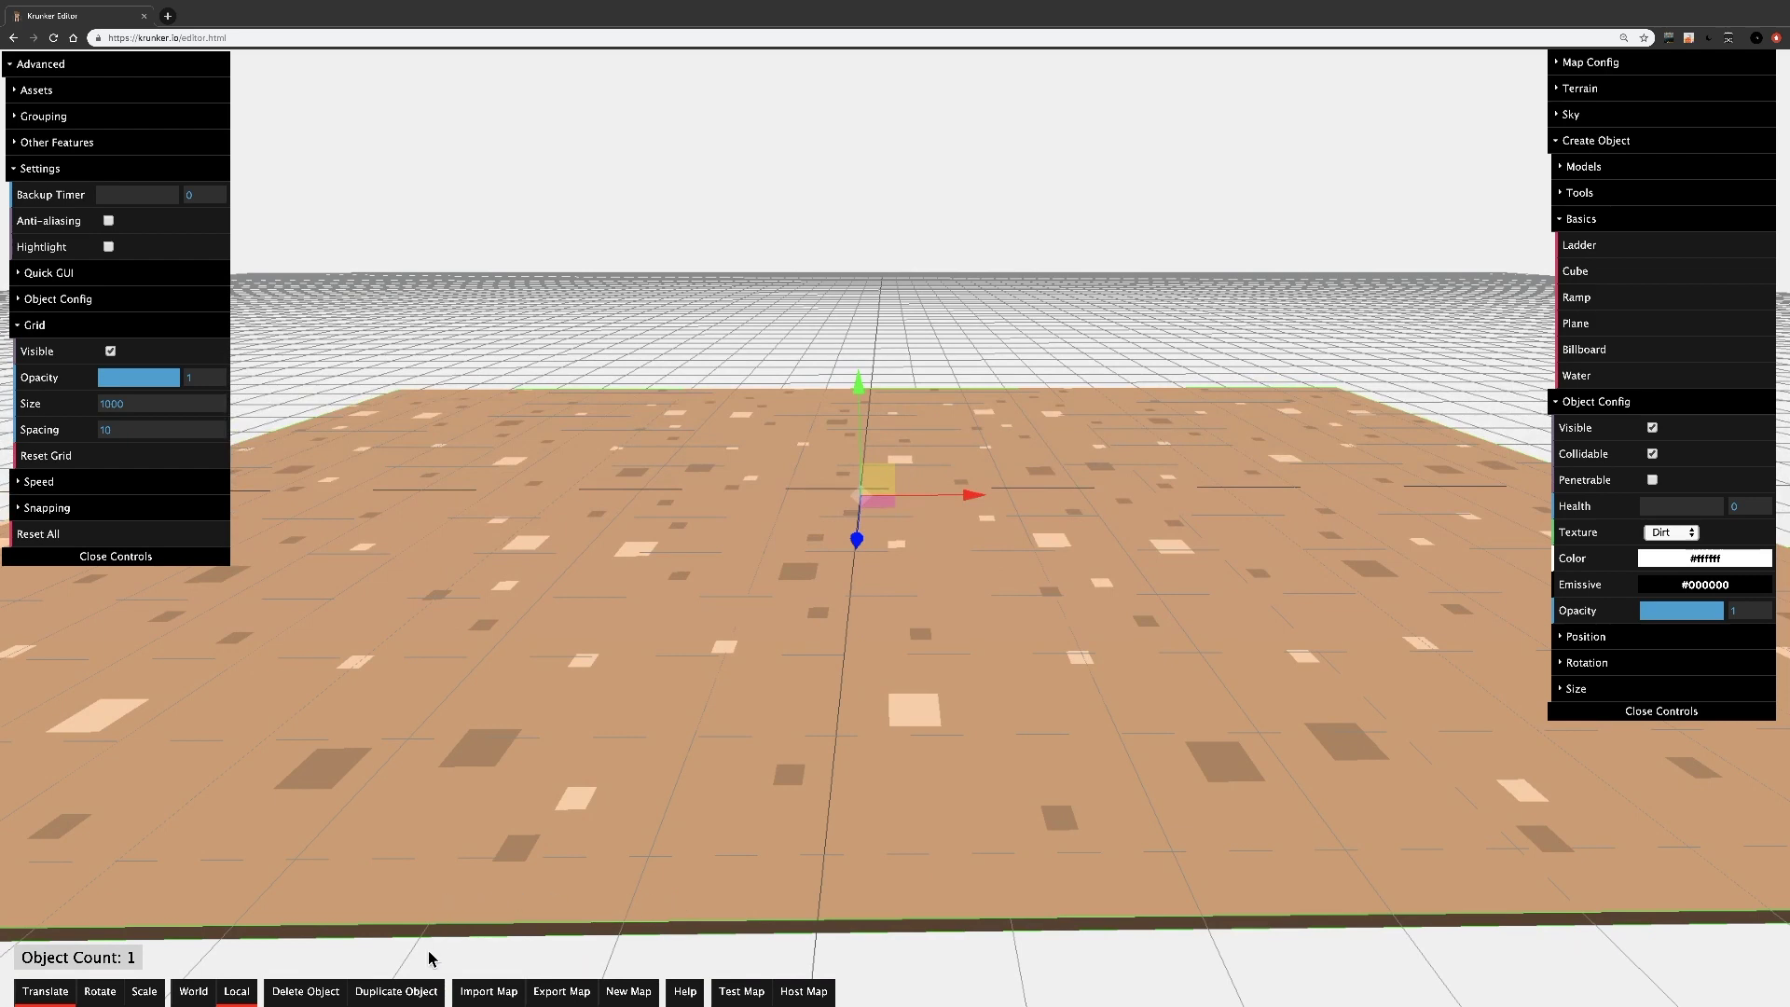
- Duplicate the floor slab and raise the copy above the original
left_click(686, 992)
key("Escape")
left_click_drag(849, 395, 875, 268)
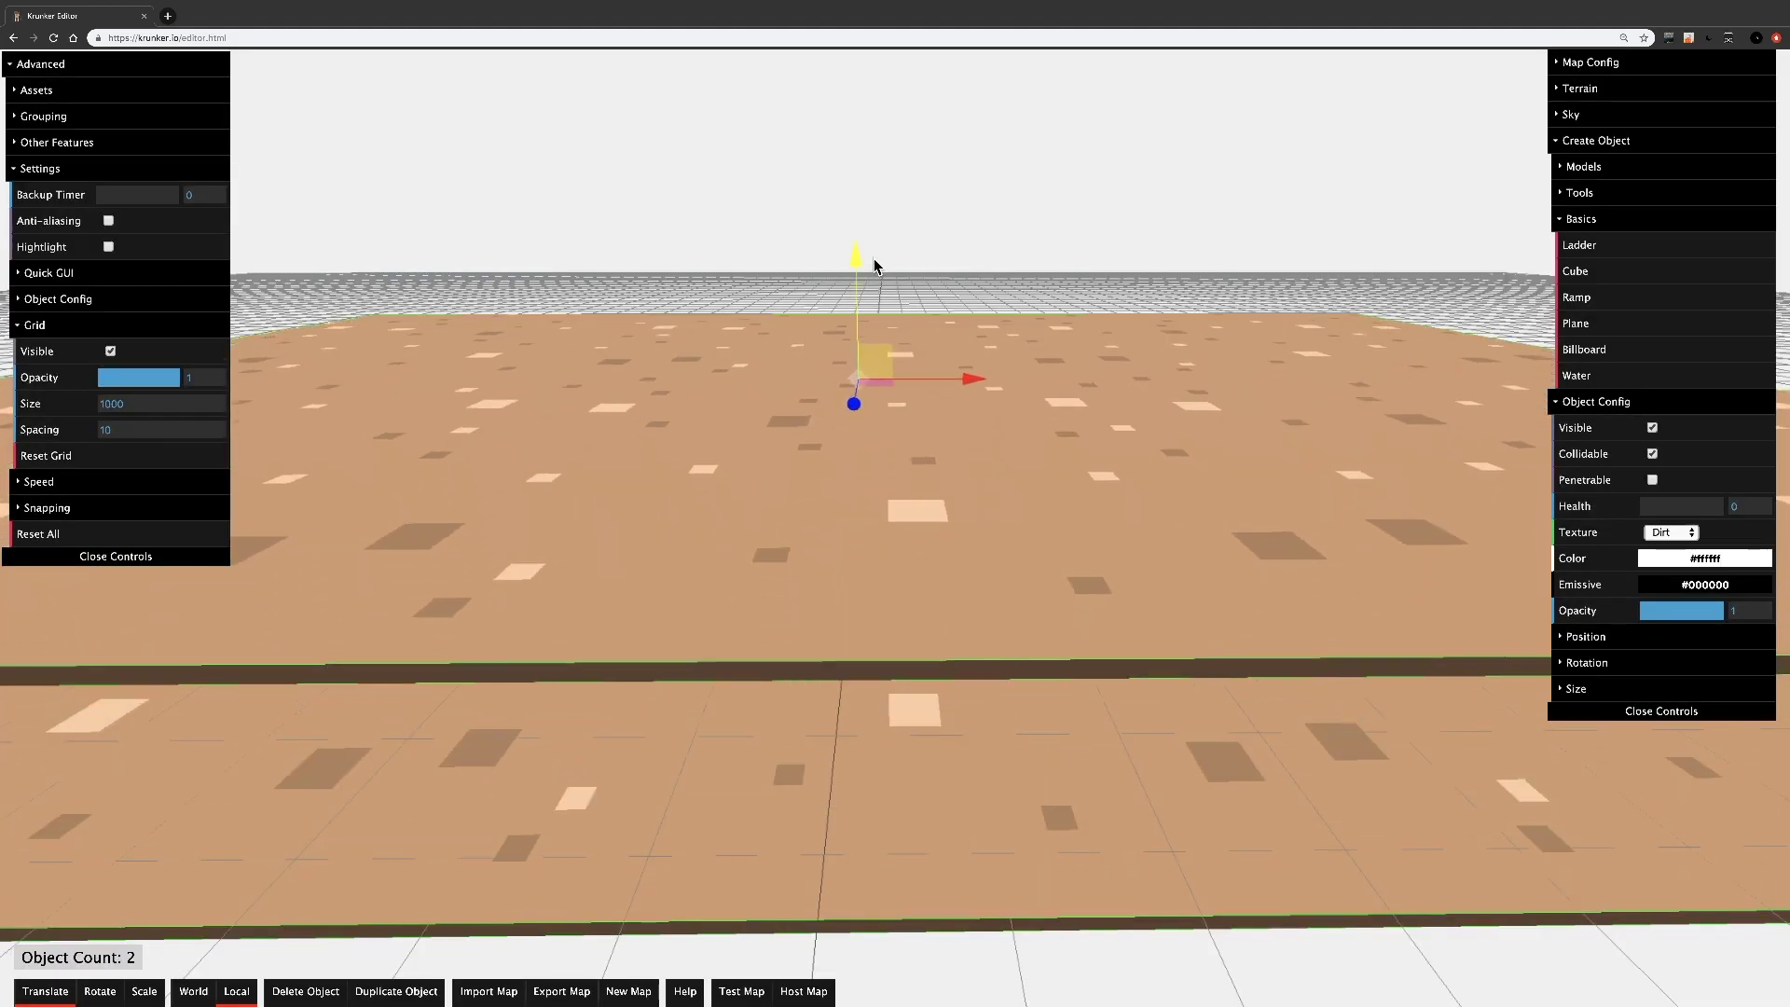
- Scale the raised copy down to a thin strip along Z and stretch it along Y into a tall wall
key("s")
right_click_drag(876, 268, 1053, 336)
key("a")
right_click_drag(892, 336, 1006, 342)
key("3")
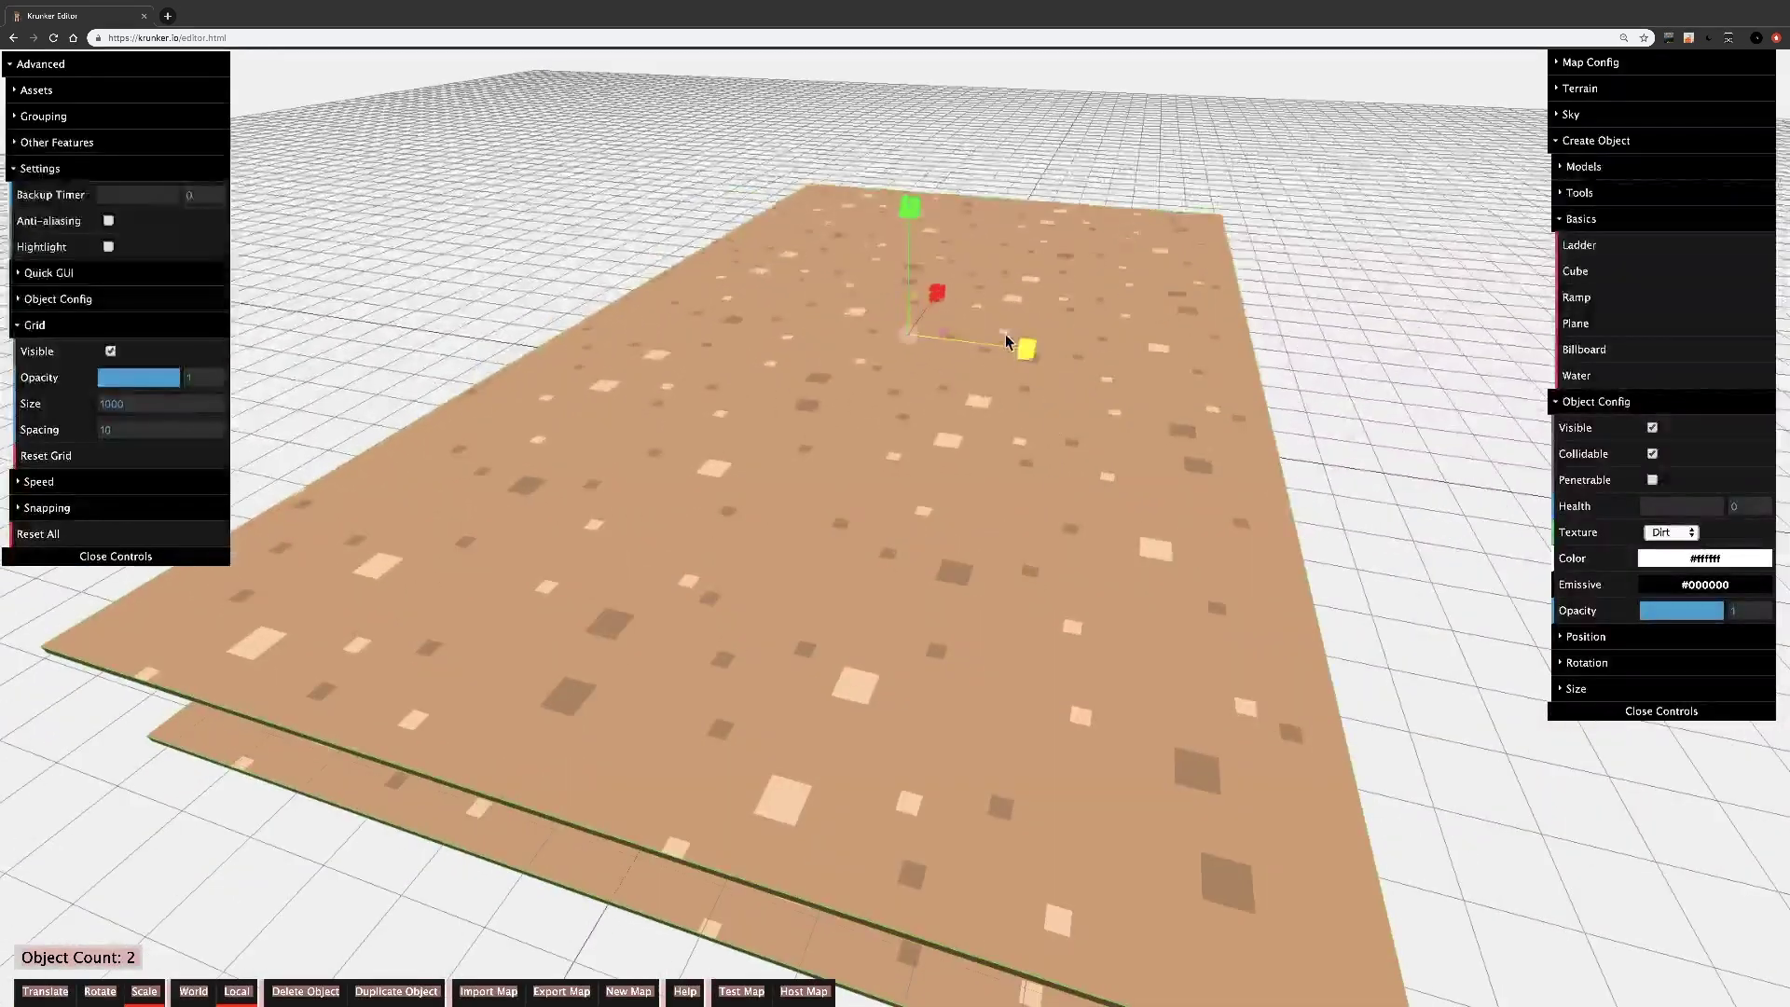
left_click_drag(1023, 353, 175, 364)
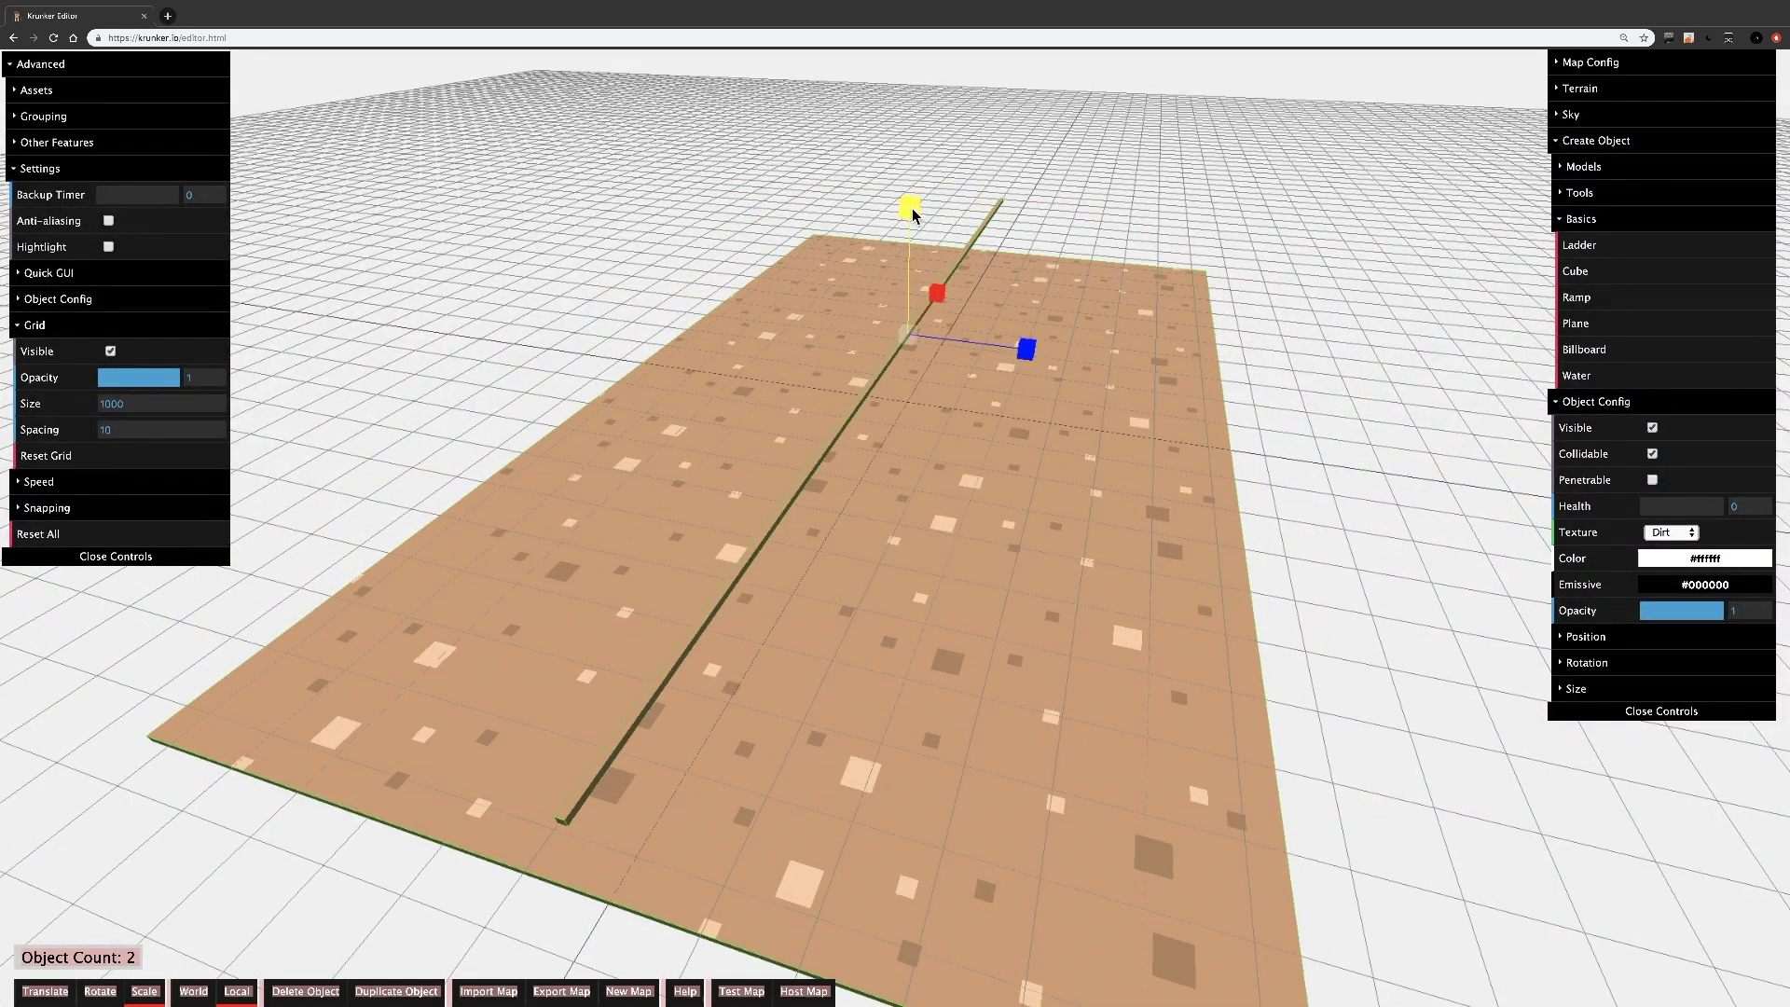
left_click_drag(912, 211, 931, 271)
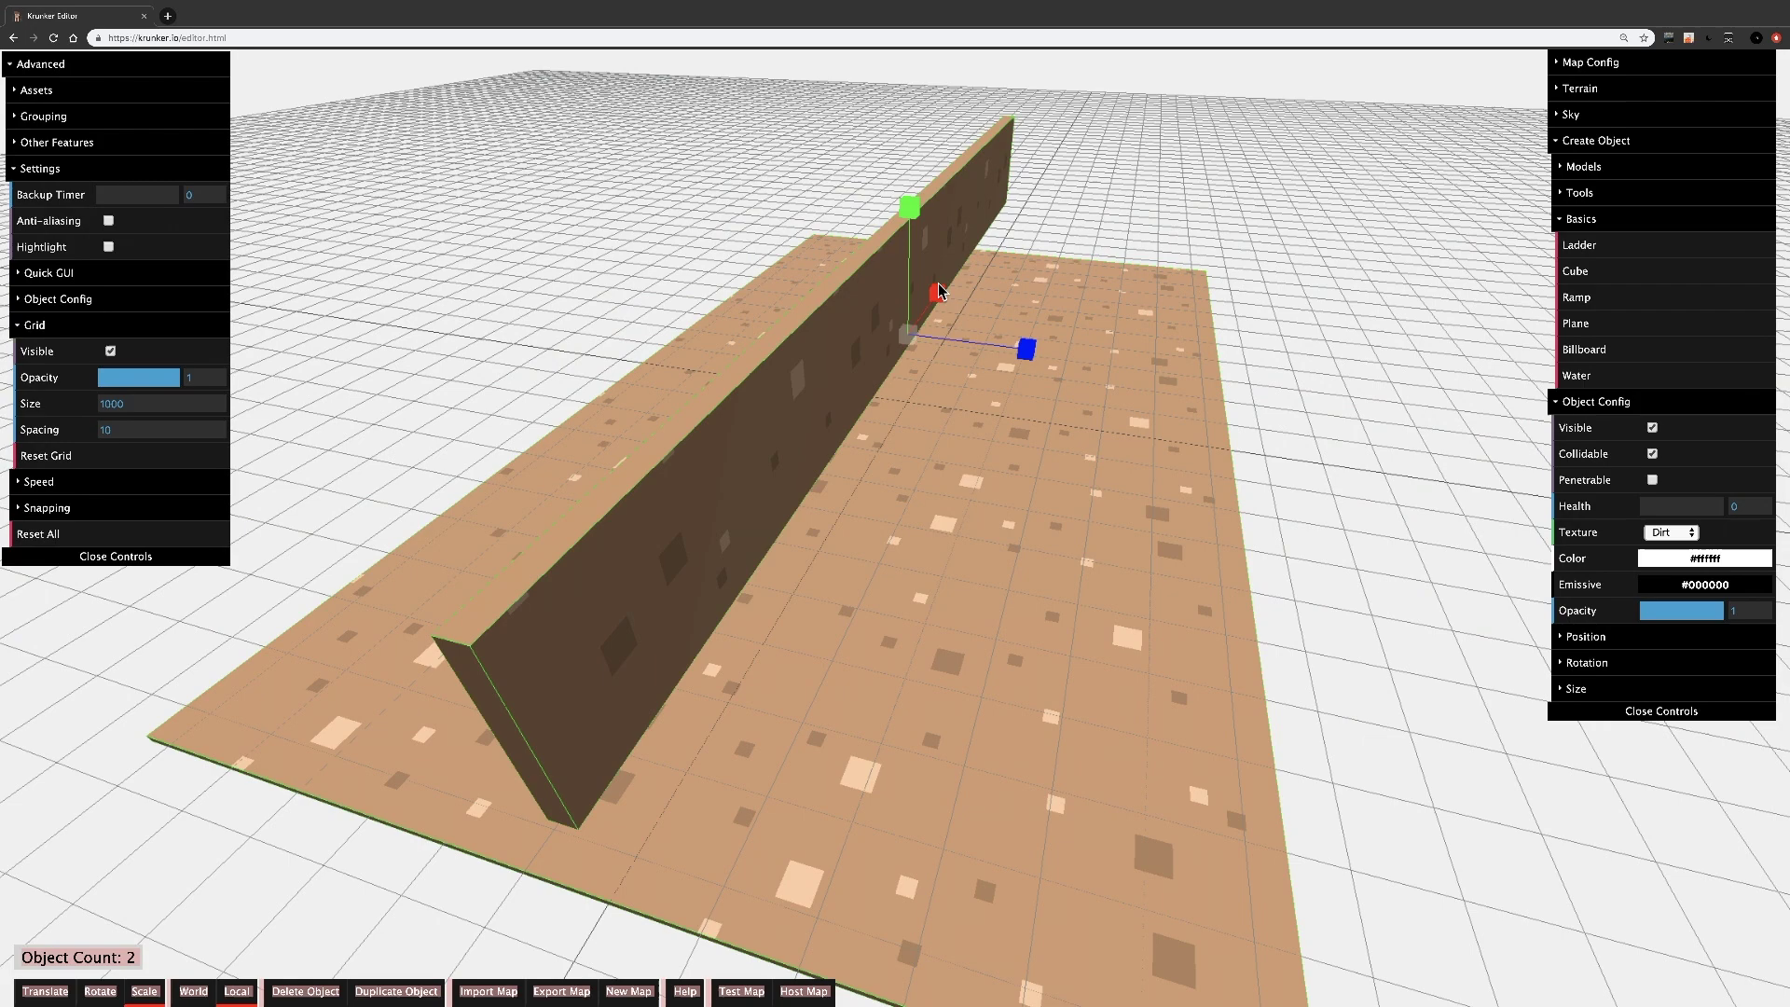
scroll(919, 341, "down", 6)
left_click_drag(935, 399, 942, 246)
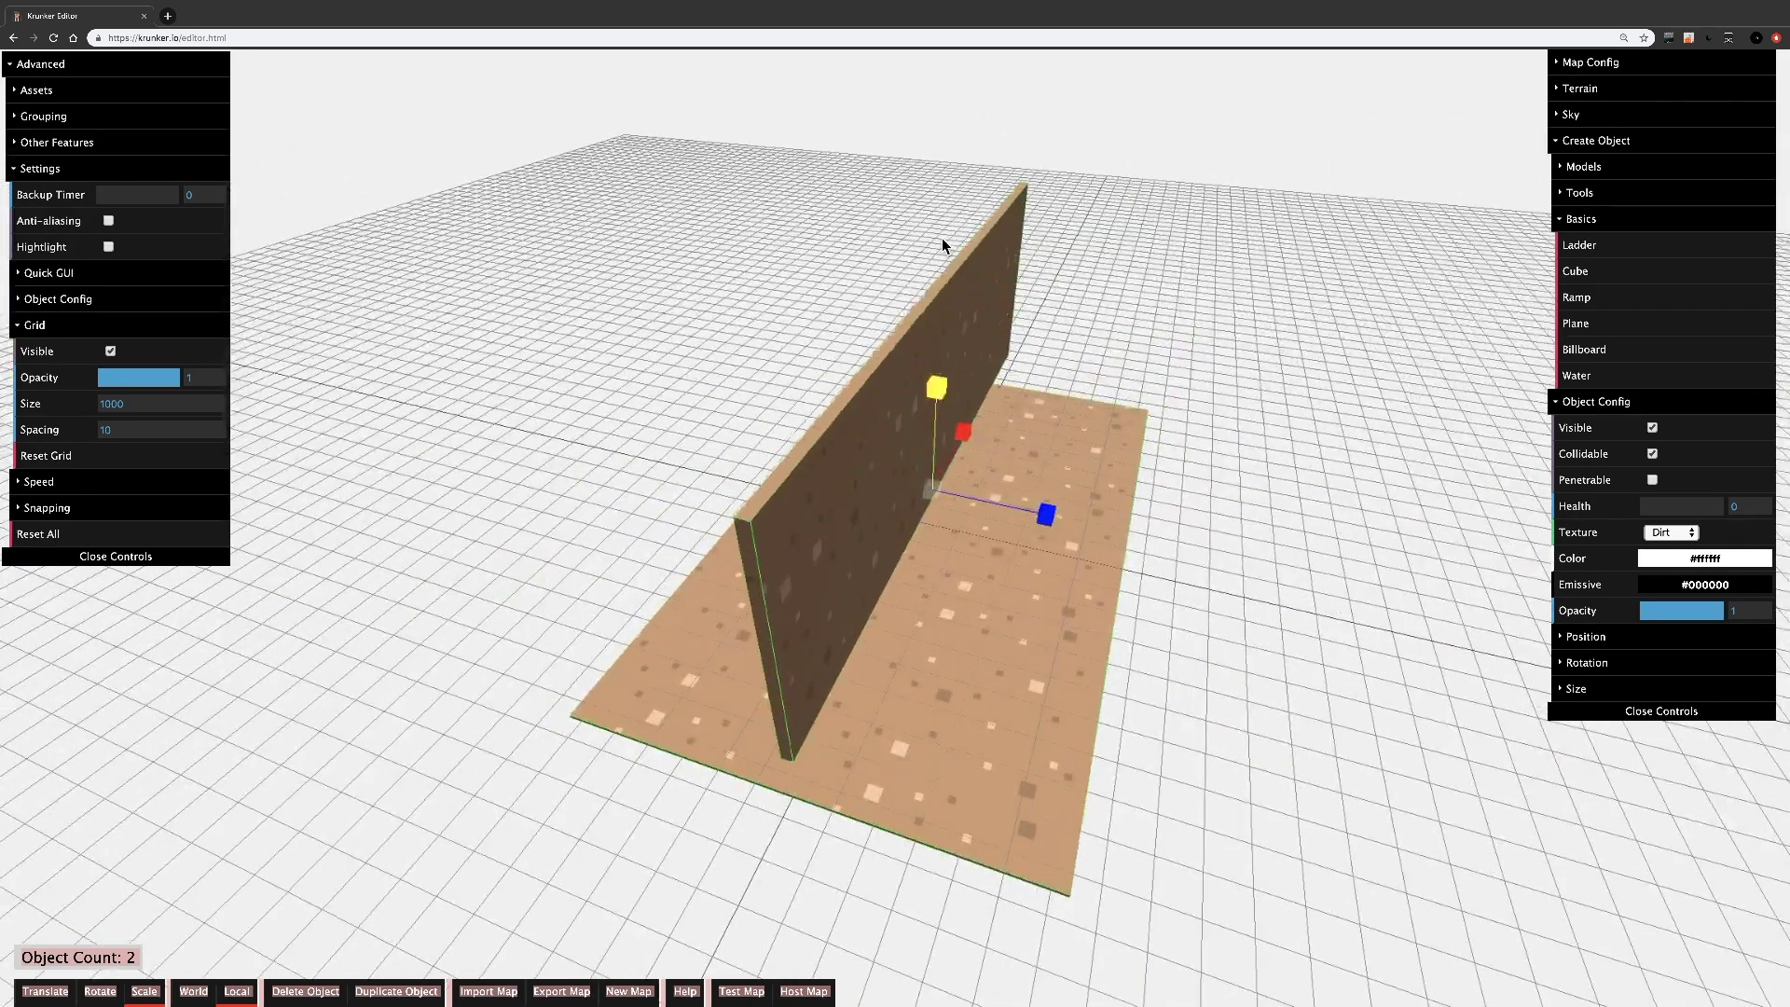
- Move the wall along Z toward the floor's long edge and lower it slightly onto the floor
key("t")
left_click_drag(1030, 517, 762, 378)
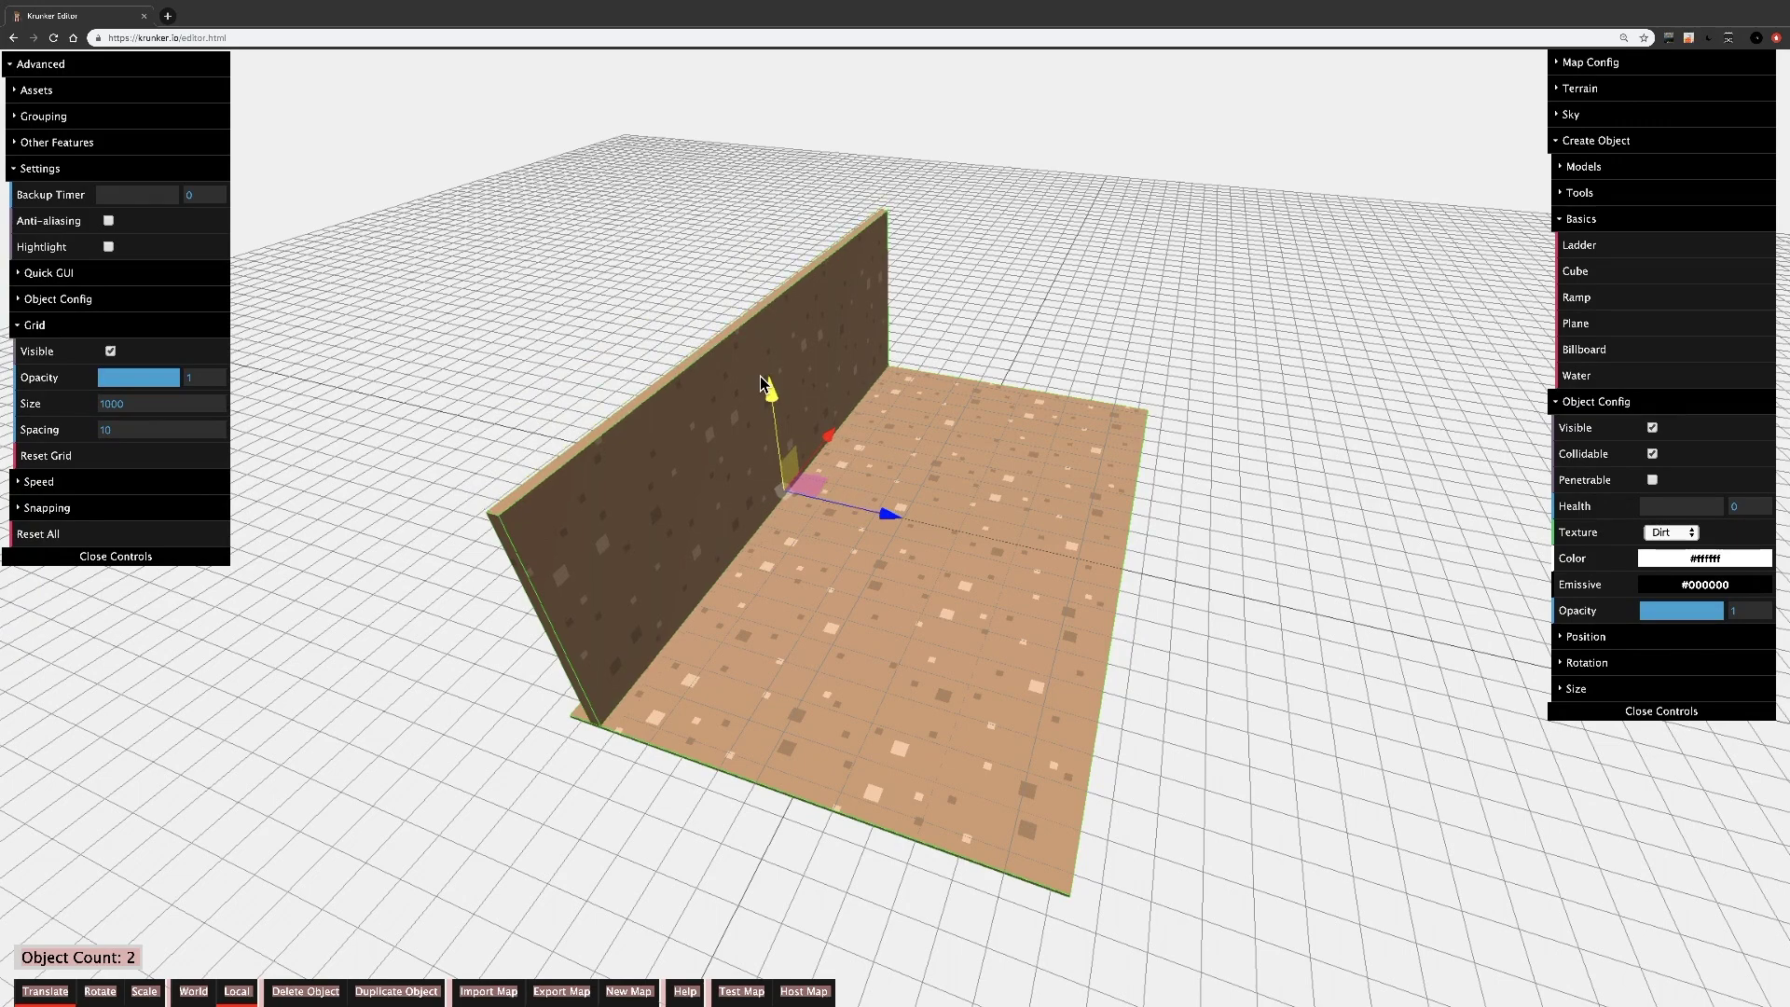
key("w")
right_click_drag(960, 513, 971, 551)
key("q")
key("e")
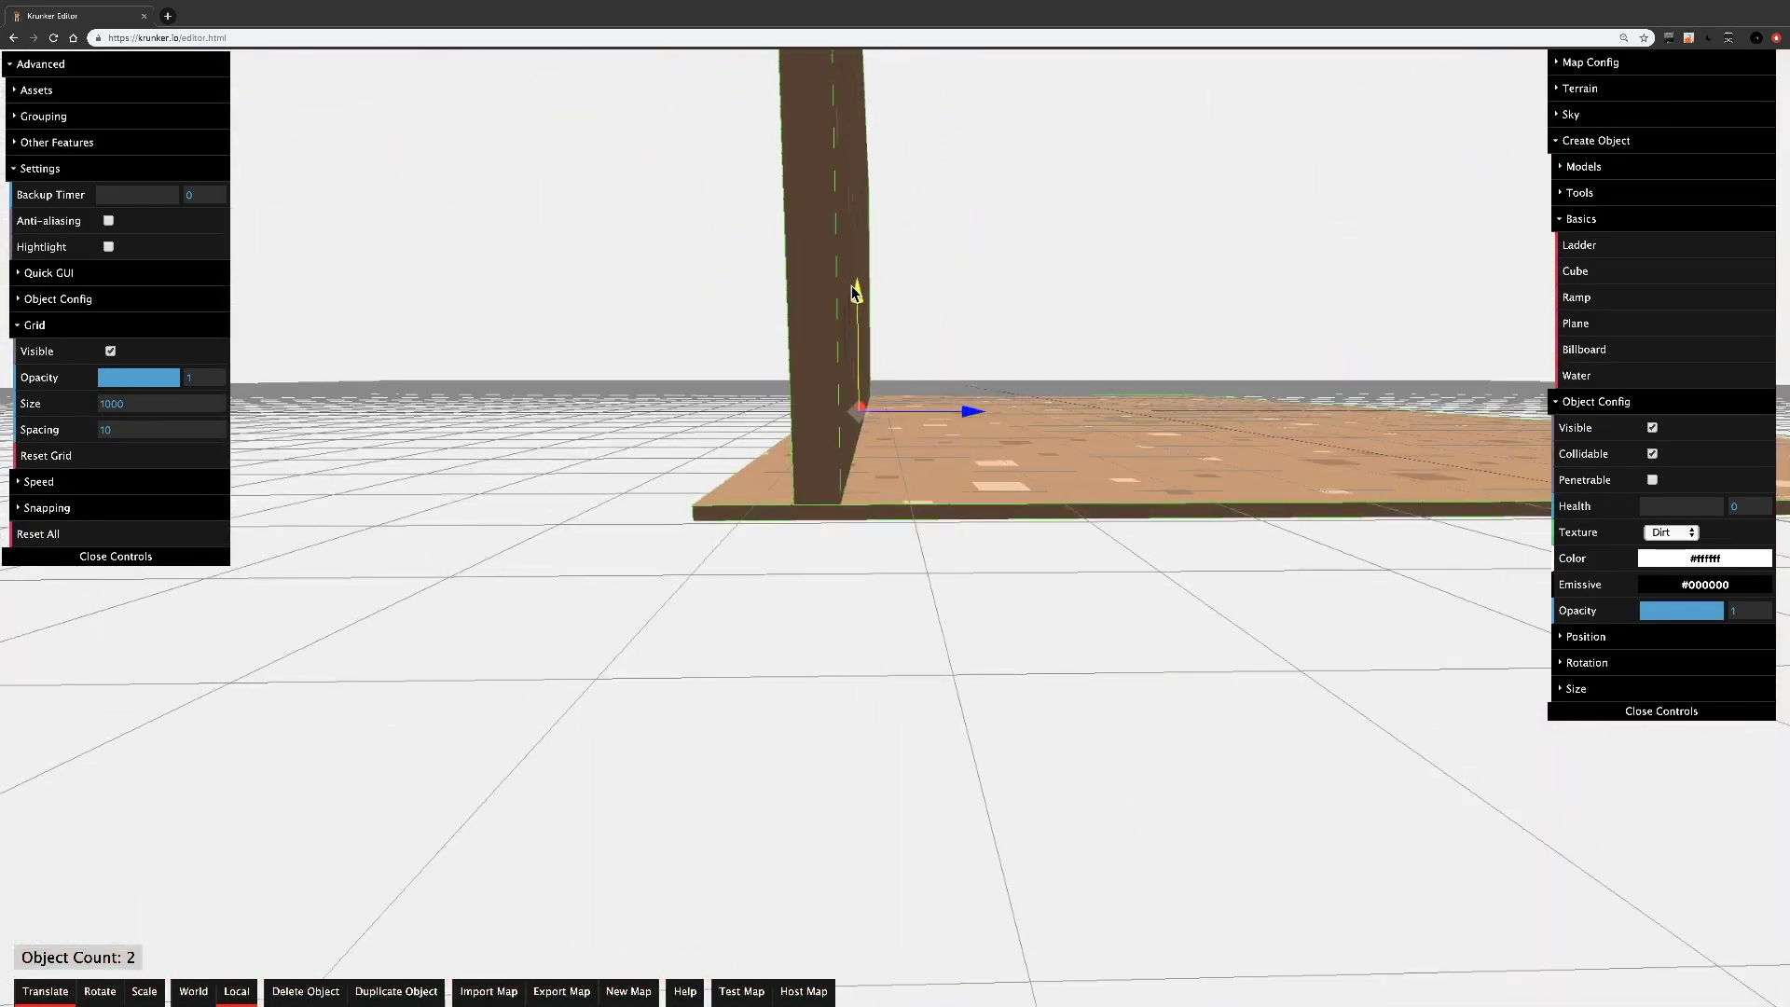
left_click_drag(856, 292, 857, 299)
- Line the wall up with the floor's long edge and change its texture to Wall
key("w")
mouse_move(849, 541)
right_mouse_down()
mouse_move(895, 569)
mouse_move(849, 541)
right_mouse_up()
key("a")
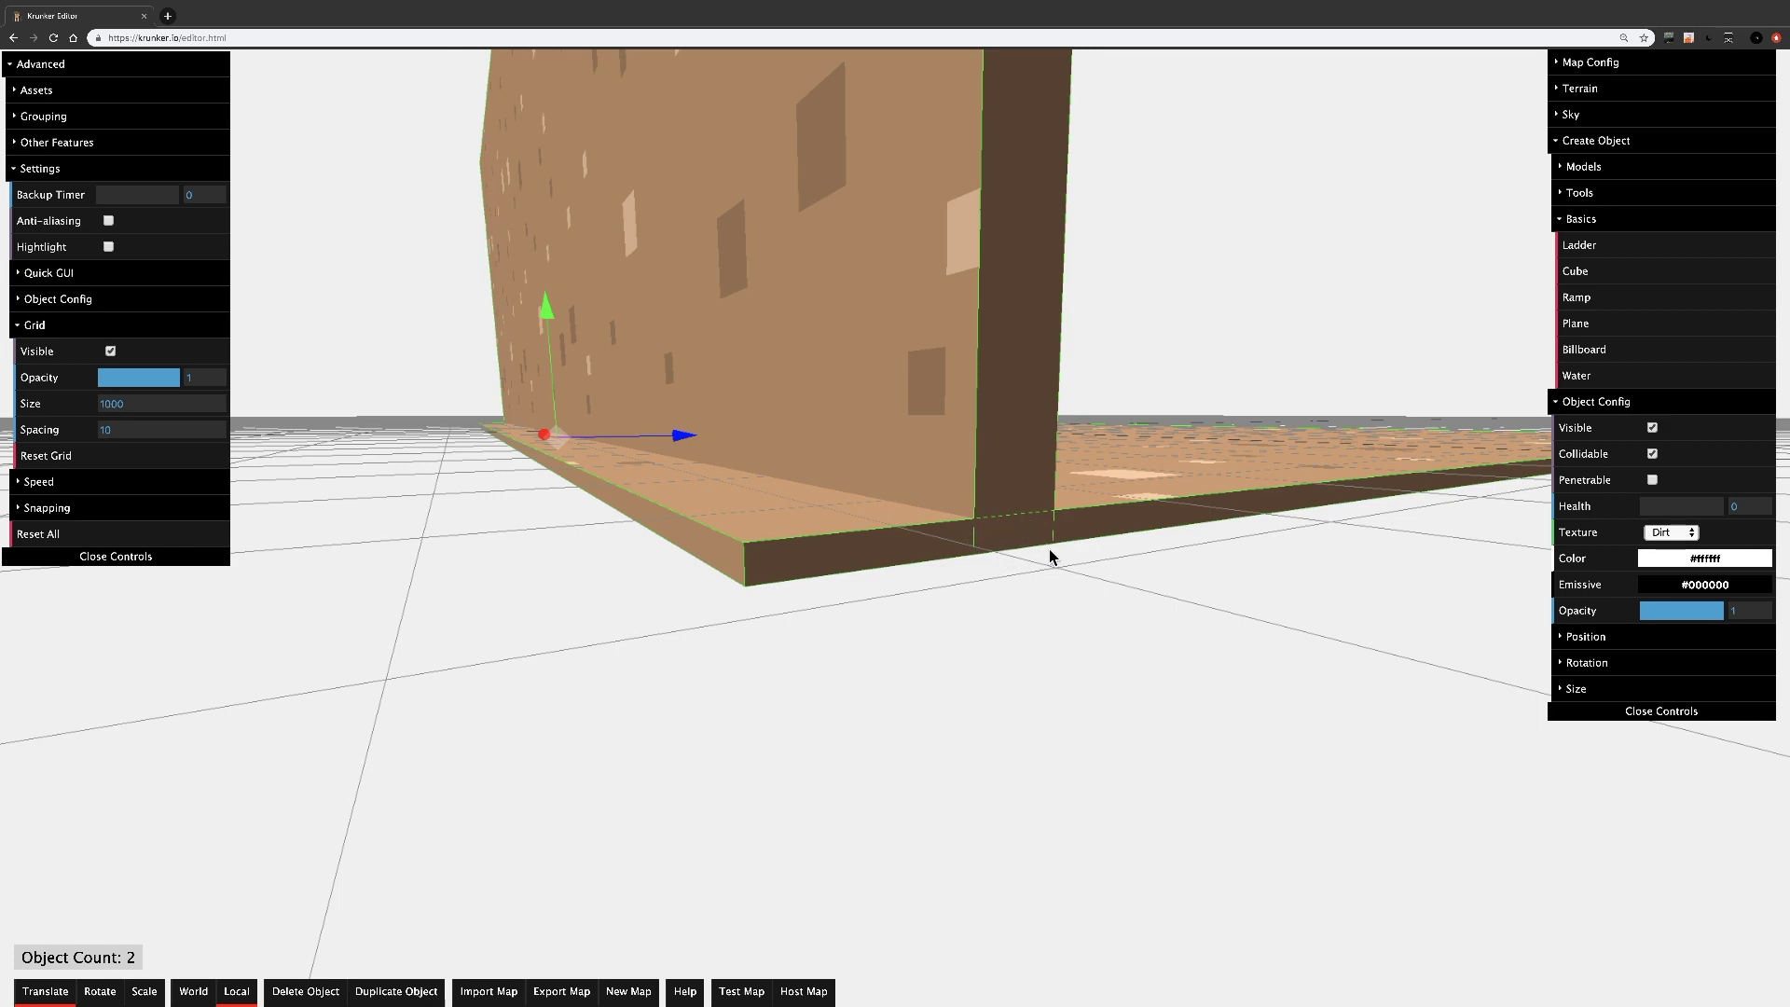
right_click_drag(1050, 556, 737, 622)
key("d")
key("space")
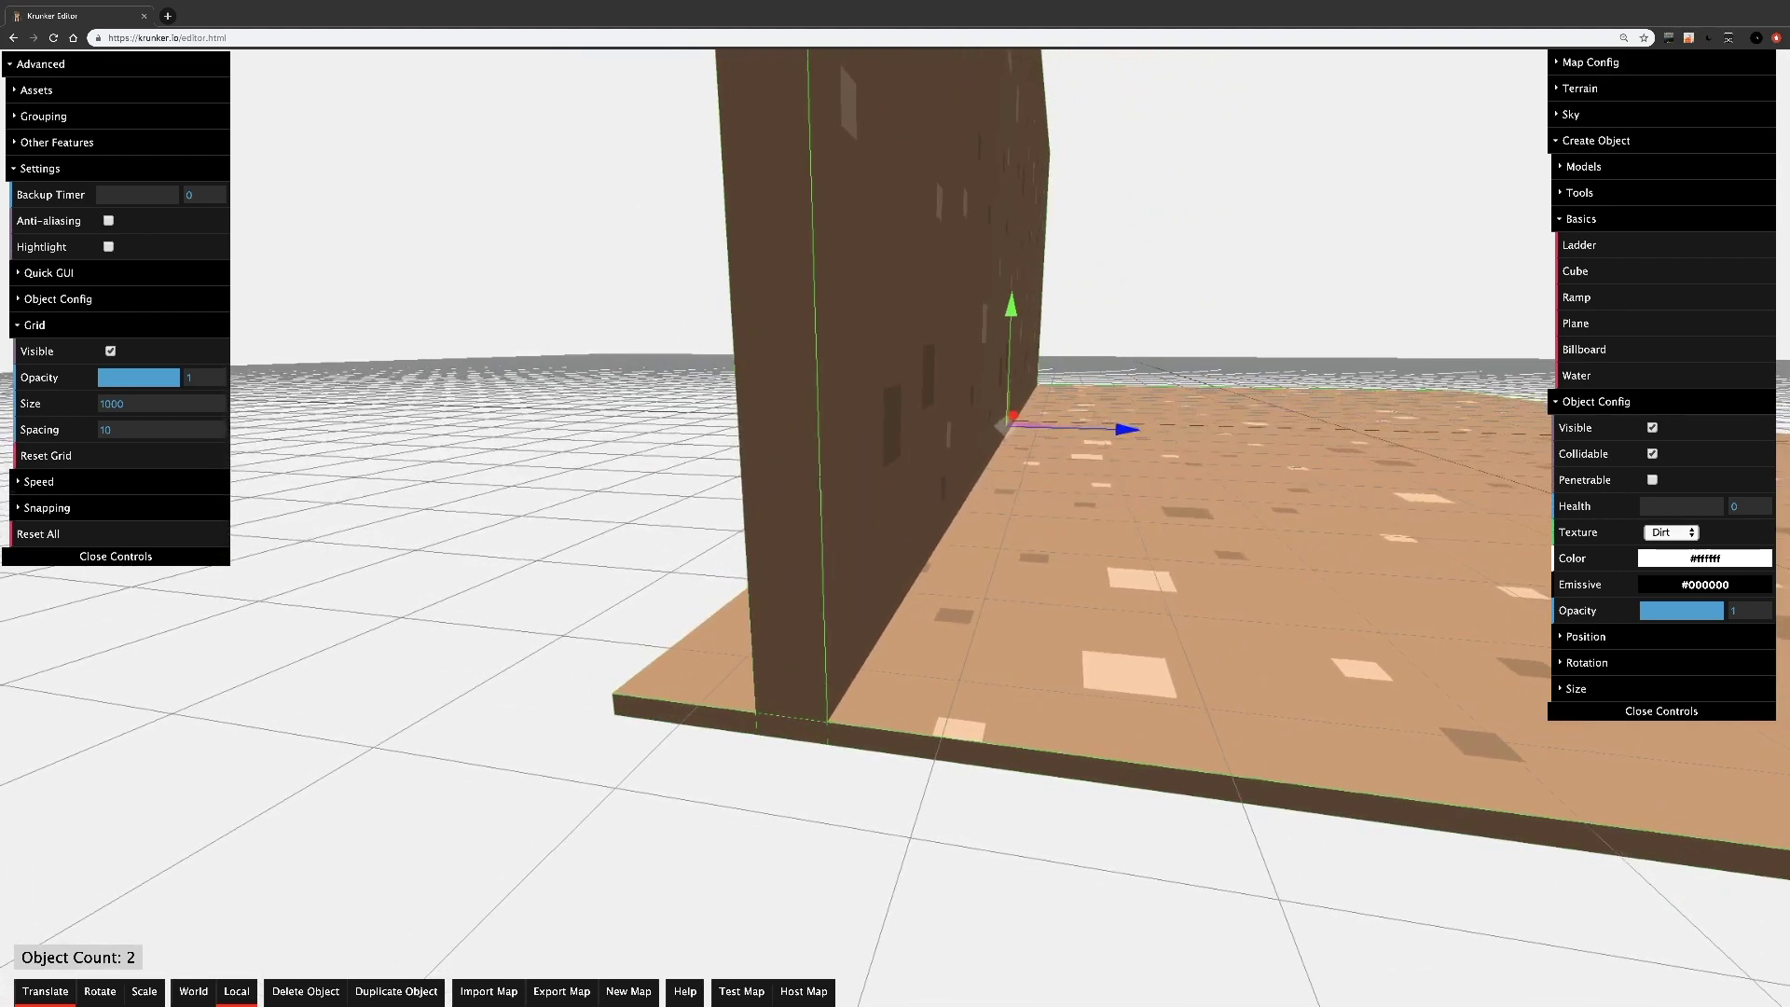
left_click(1671, 532)
left_click(1669, 518)
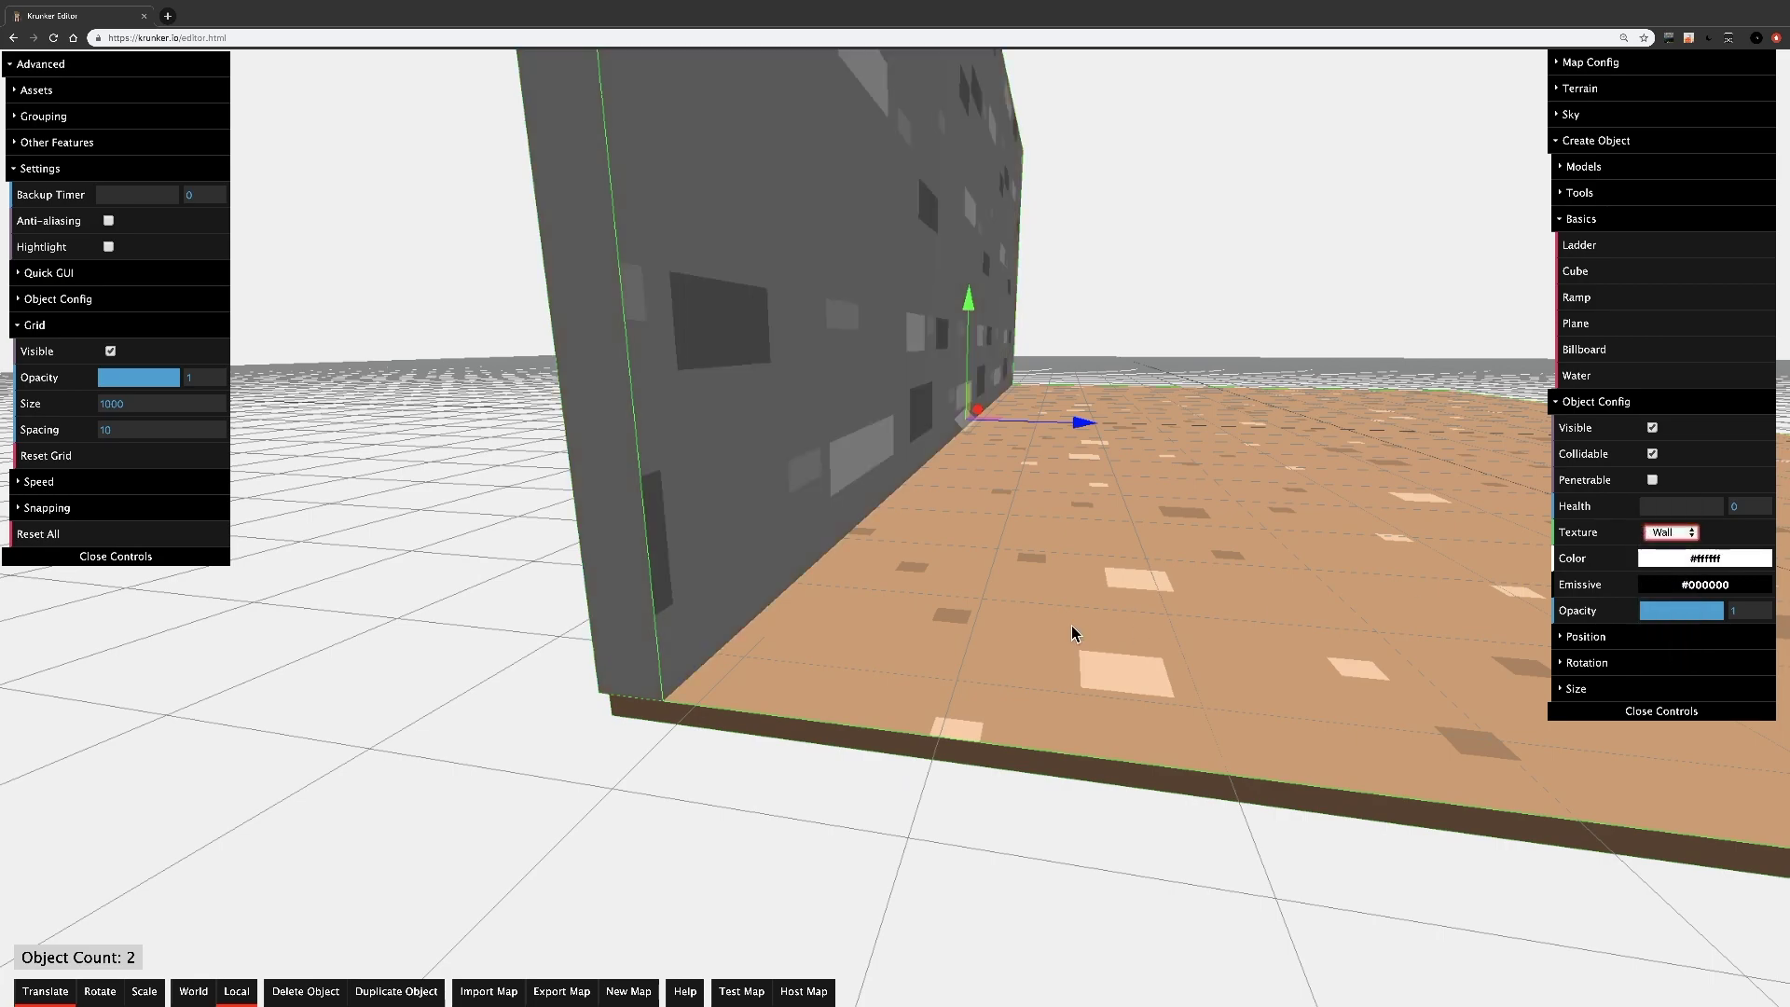
- Duplicate the long wall and move the copy along Z over the floor
key("s")
key("w")
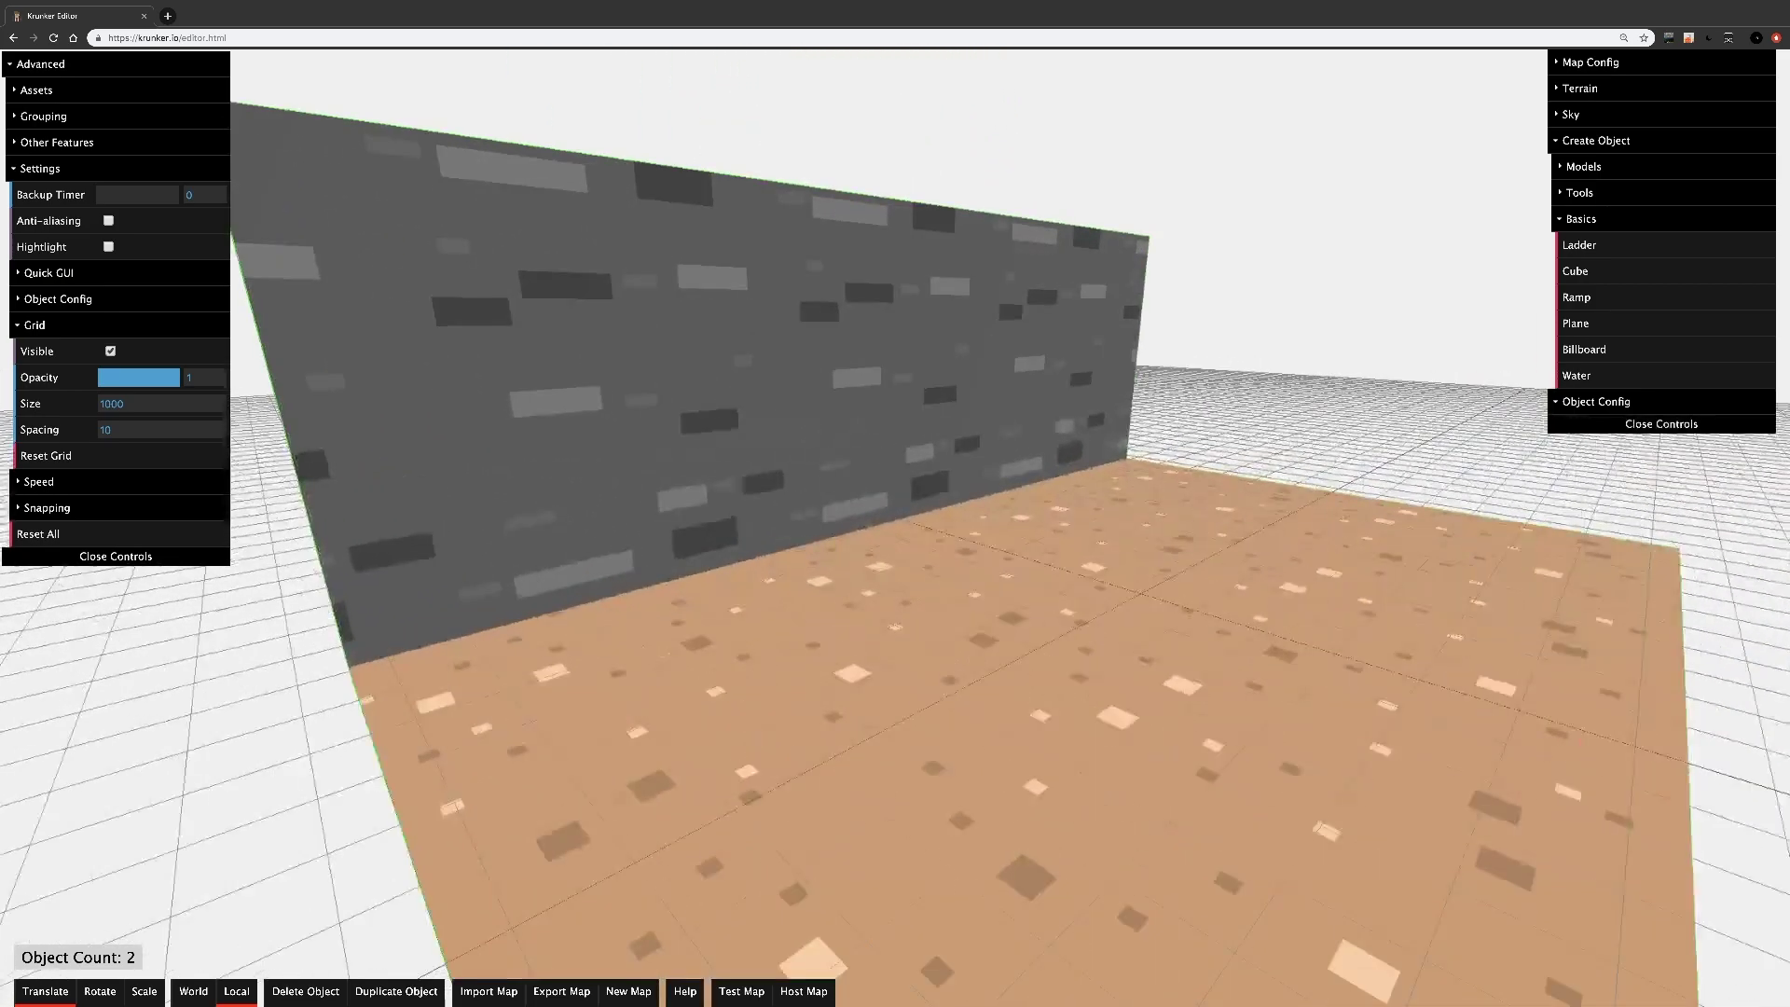
key("space")
right_click_drag(1138, 507, 1049, 515)
left_click(1050, 520)
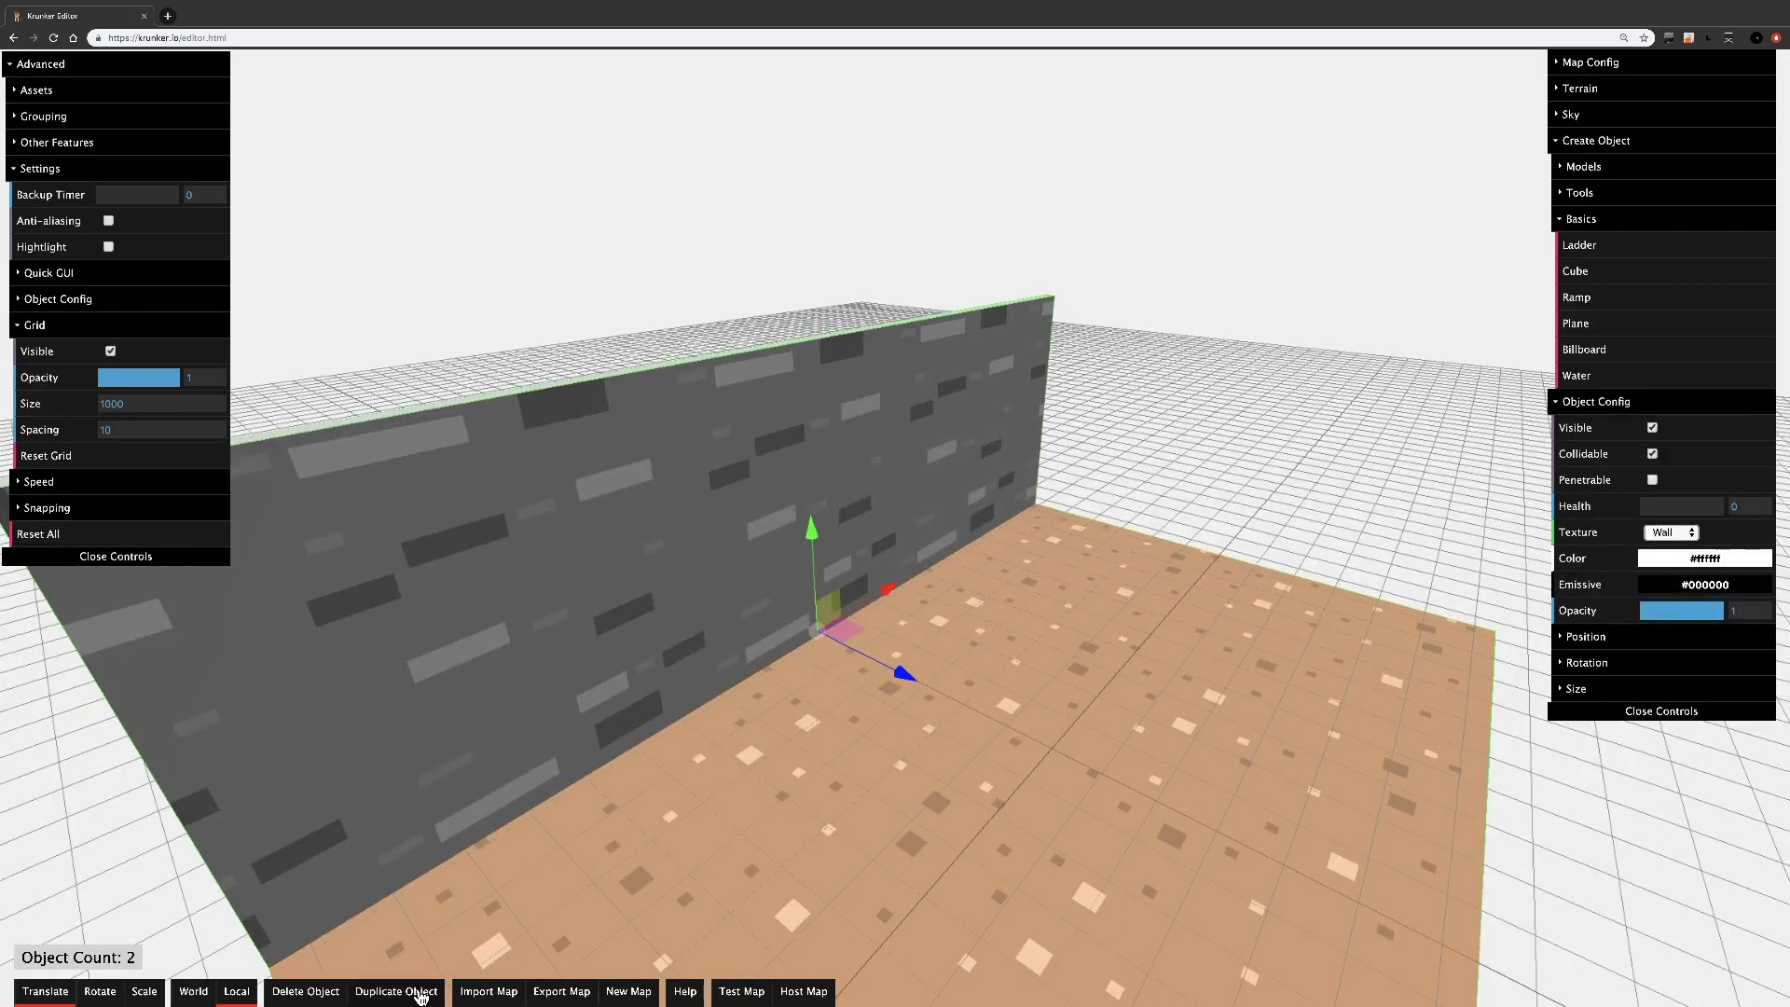
left_click_drag(906, 675, 1005, 726)
key("s")
- Shrink the copied wall along X and extend it along Z so it runs across the floor's width
key("r")
left_click_drag(975, 622, 392, 953)
left_click(830, 713)
left_click_drag(972, 619, 757, 809)
left_click_drag(1002, 714, 1489, 881)
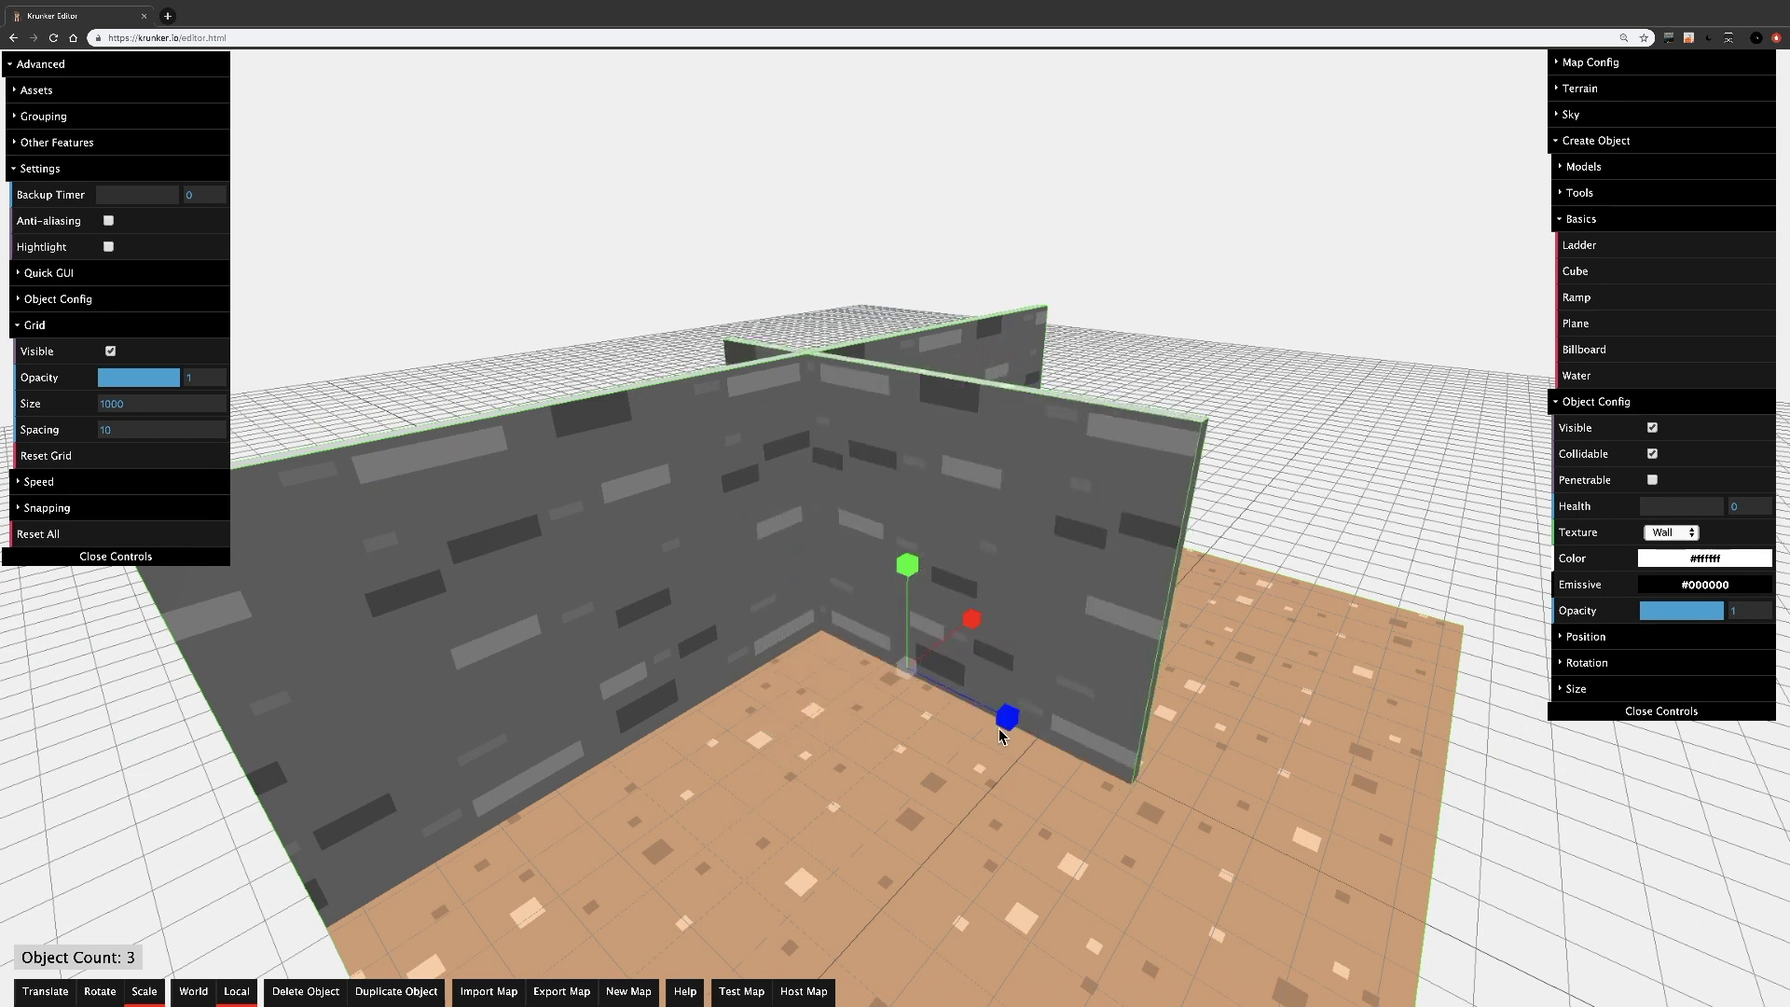
left_click_drag(1002, 725, 1033, 744)
- Move the crosswise wall along X to the floor's short edge so it forms a corner with the long wall
key("t")
left_click_drag(970, 627, 1356, 604)
right_click_drag(1249, 750, 1470, 772)
key("w")
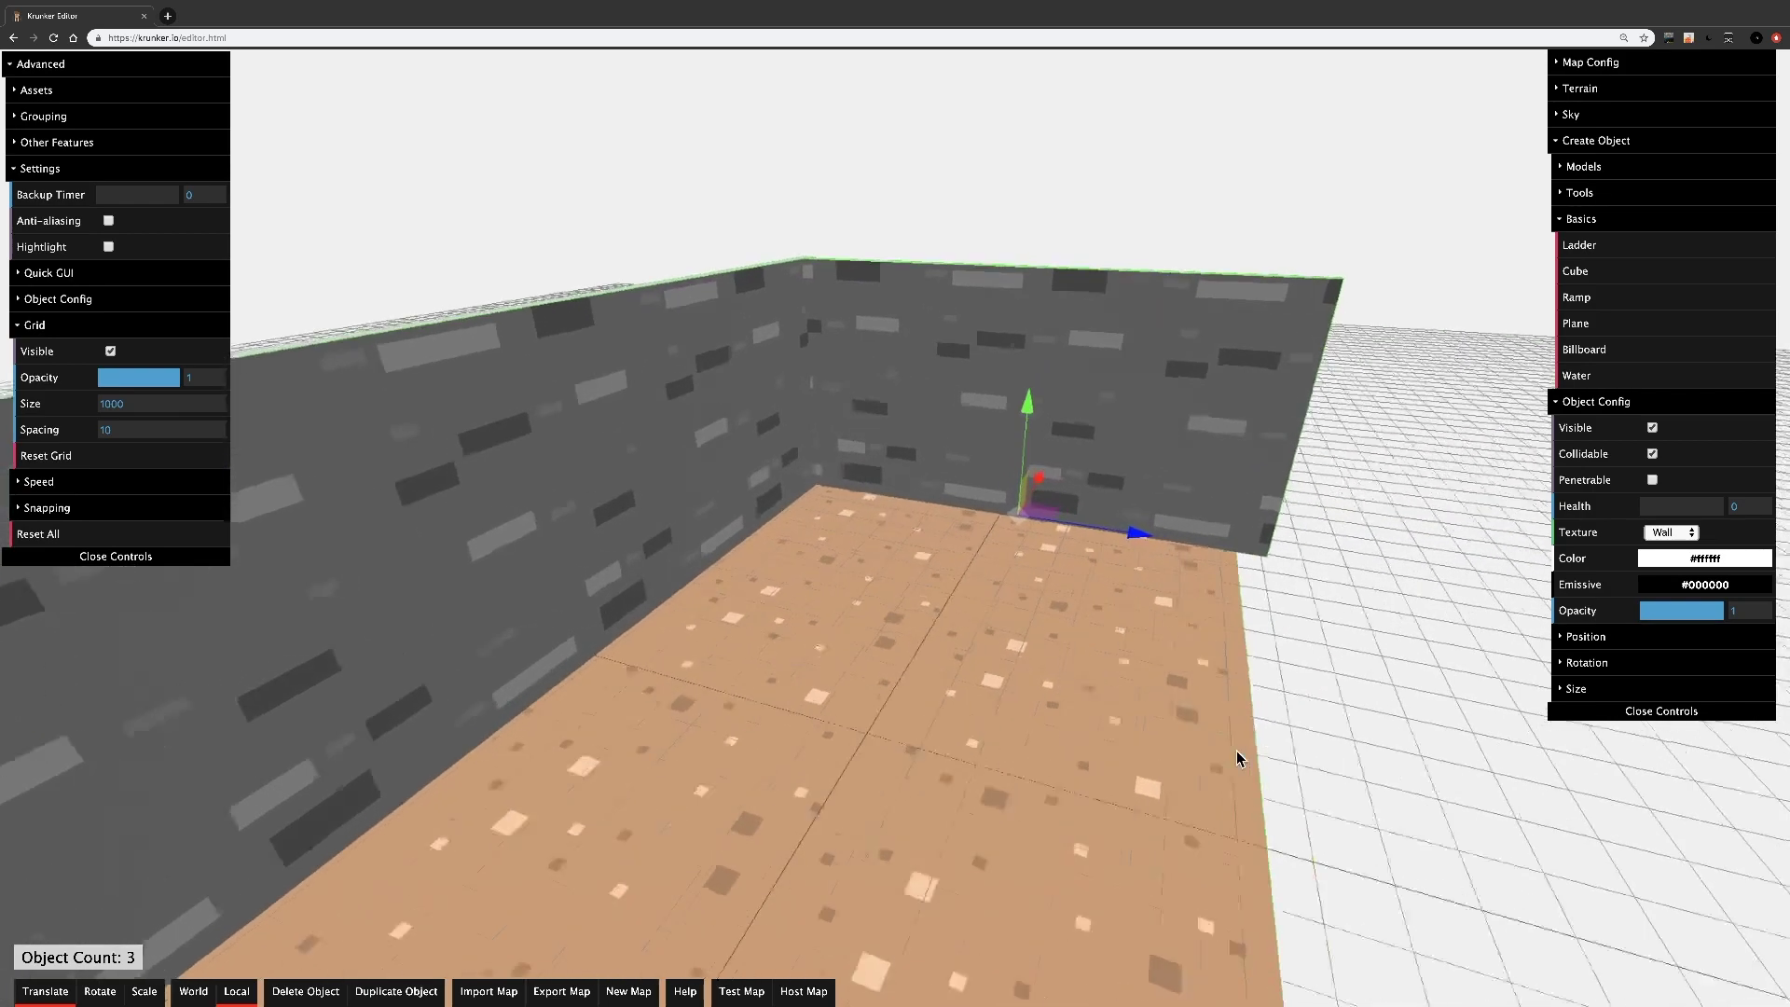
right_click_drag(1237, 752, 1056, 790)
right_click_drag(936, 652, 653, 644)
key("d")
key("a")
right_click_drag(959, 427, 931, 529)
key("w")
- Duplicate the floor slab and shape the copy into a smaller platform at the end with the short wall
left_click(931, 529)
key("s")
right_click_drag(1115, 567, 821, 606)
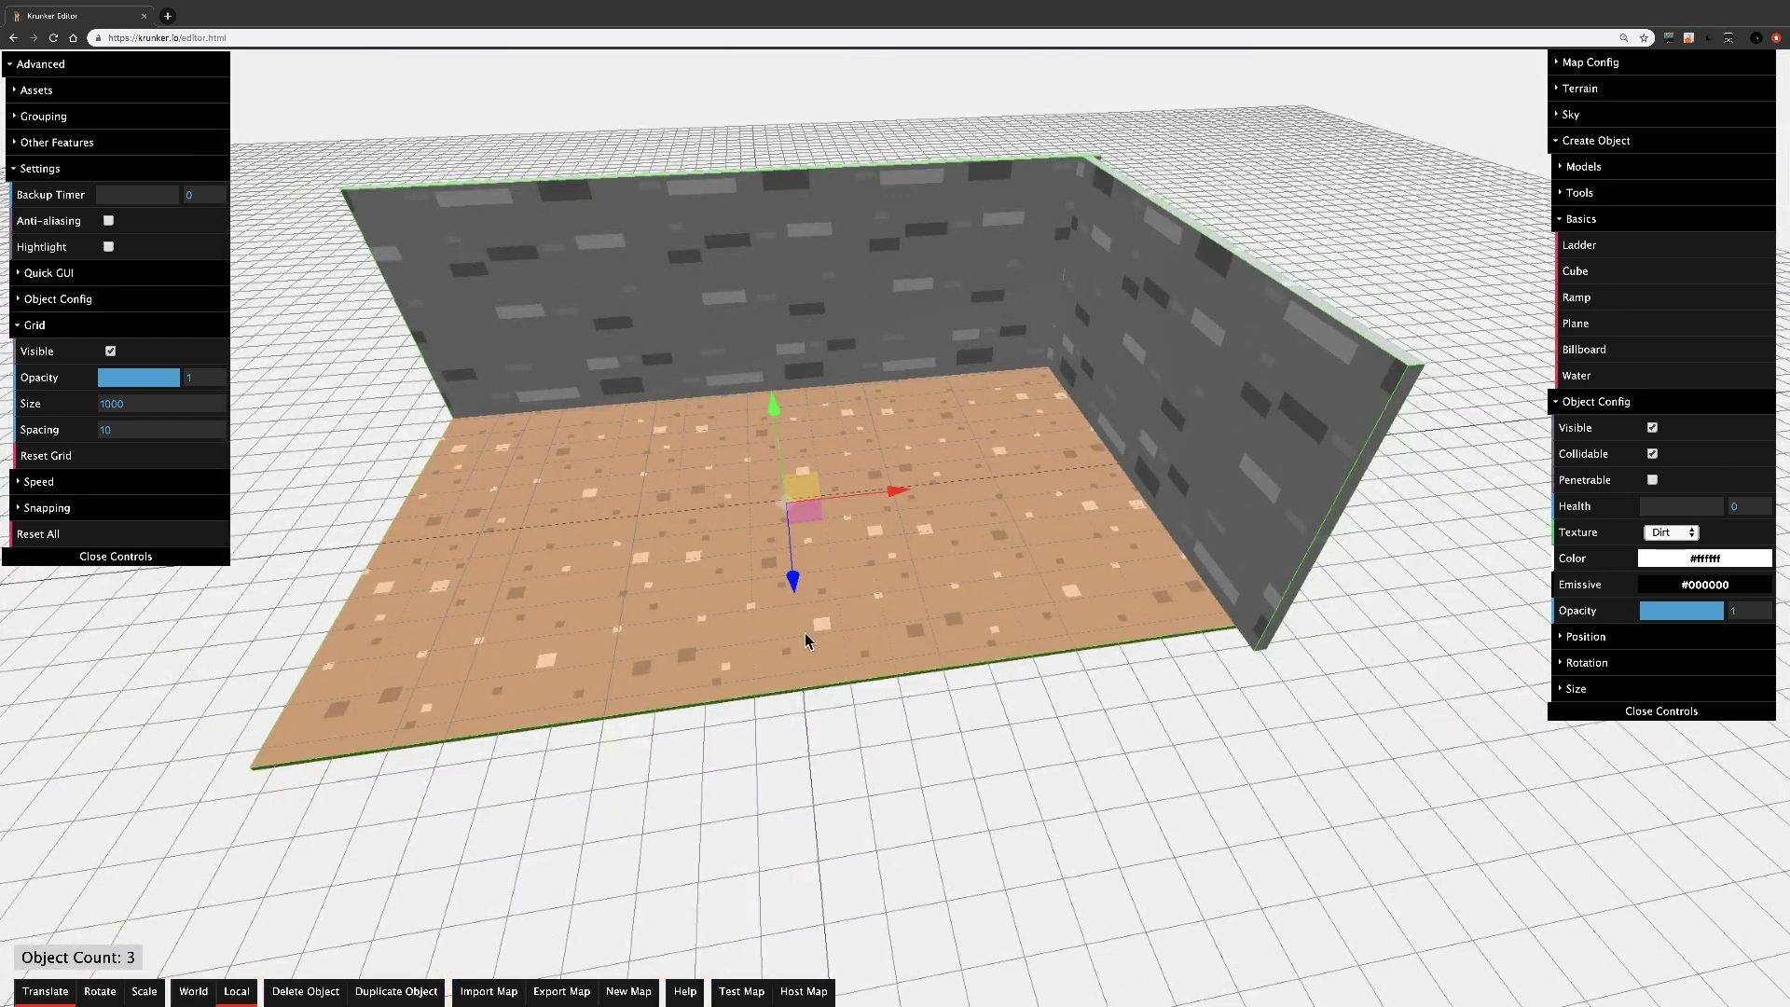
left_click(395, 992)
key("r")
left_click_drag(897, 487, 1027, 478)
key("t")
- Make another duplicate and shape it into a thin low wall closing the platform's open edge
left_click(395, 992)
key("r")
key("t")
left_click_drag(1026, 556, 1047, 600)
key("r")
right_click_drag(1109, 511, 1240, 559)
key("t")
- Create a ramp and move it beside the long wall in front of the platform
left_click(1576, 296)
right_click_drag(895, 511, 579, 511)
left_click_drag(579, 511, 1140, 604)
left_click_drag(979, 681, 1083, 421)
- Scale the ramp and position it so it leads from the floor up to the platform
key("r")
left_click_drag(1197, 332, 1306, 347)
left_click_drag(1069, 373, 1065, 390)
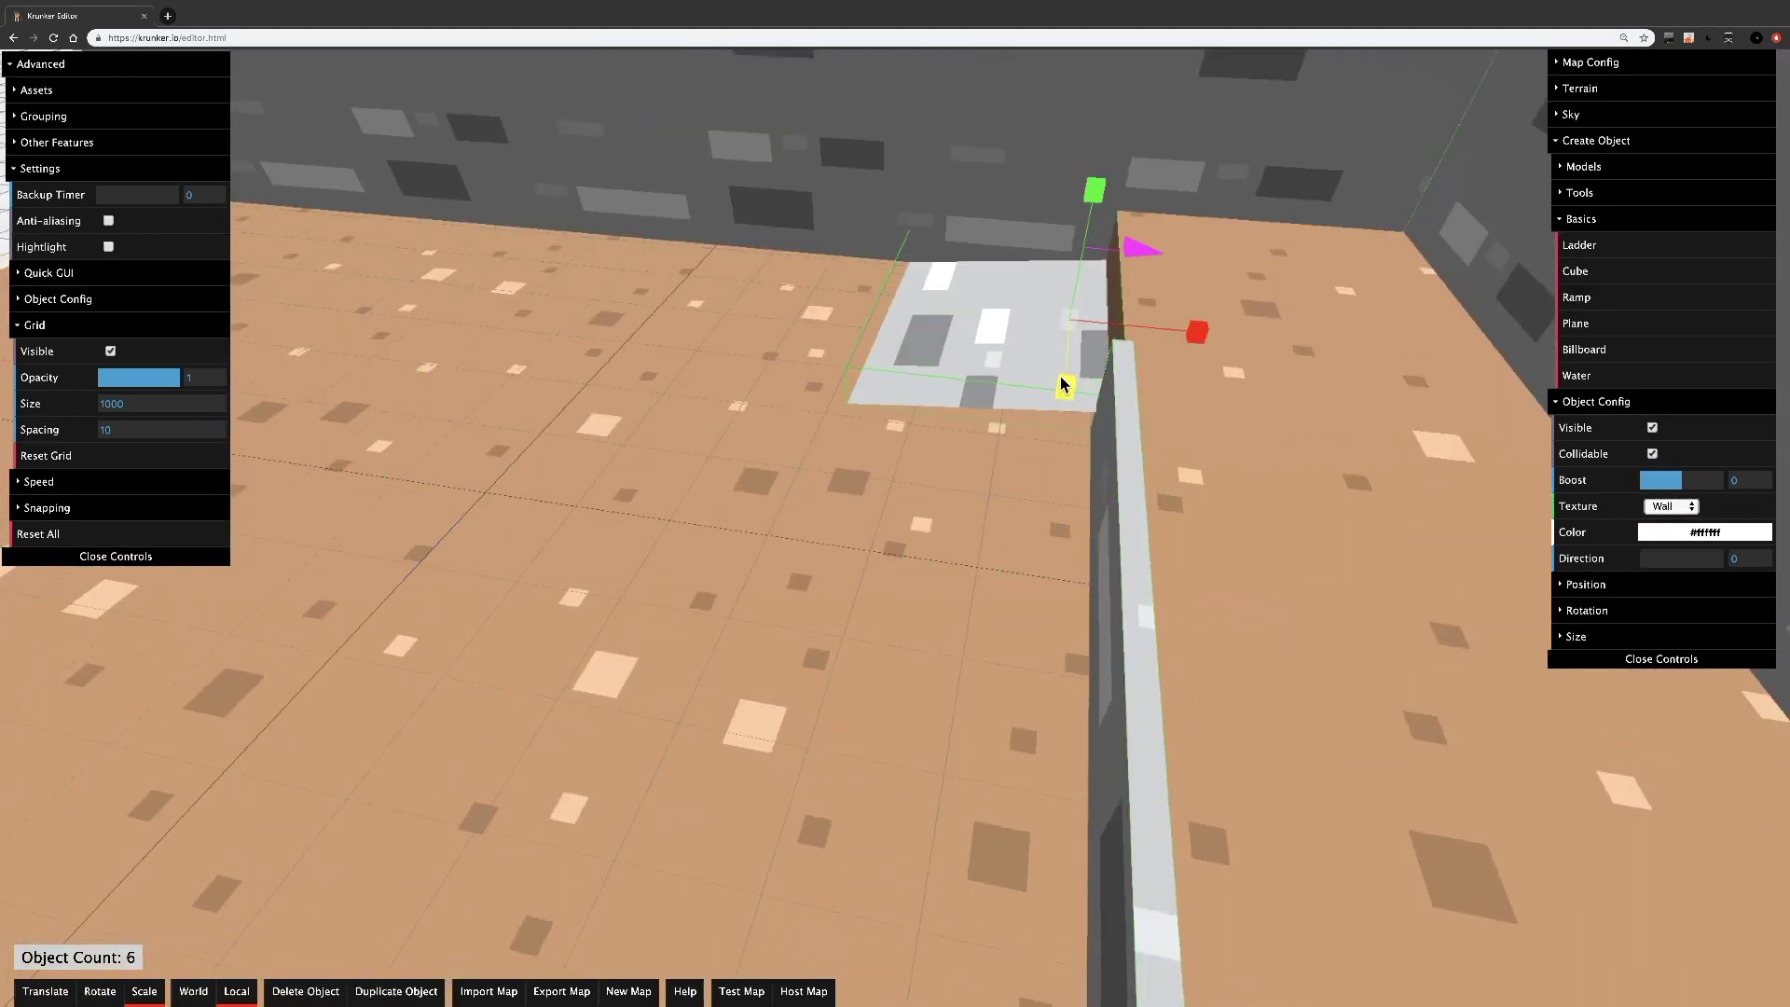
right_click_drag(1065, 390, 640, 267)
left_click_drag(640, 267, 625, 238)
left_click_drag(762, 341, 580, 468)
right_click_drag(1038, 564, 1099, 583)
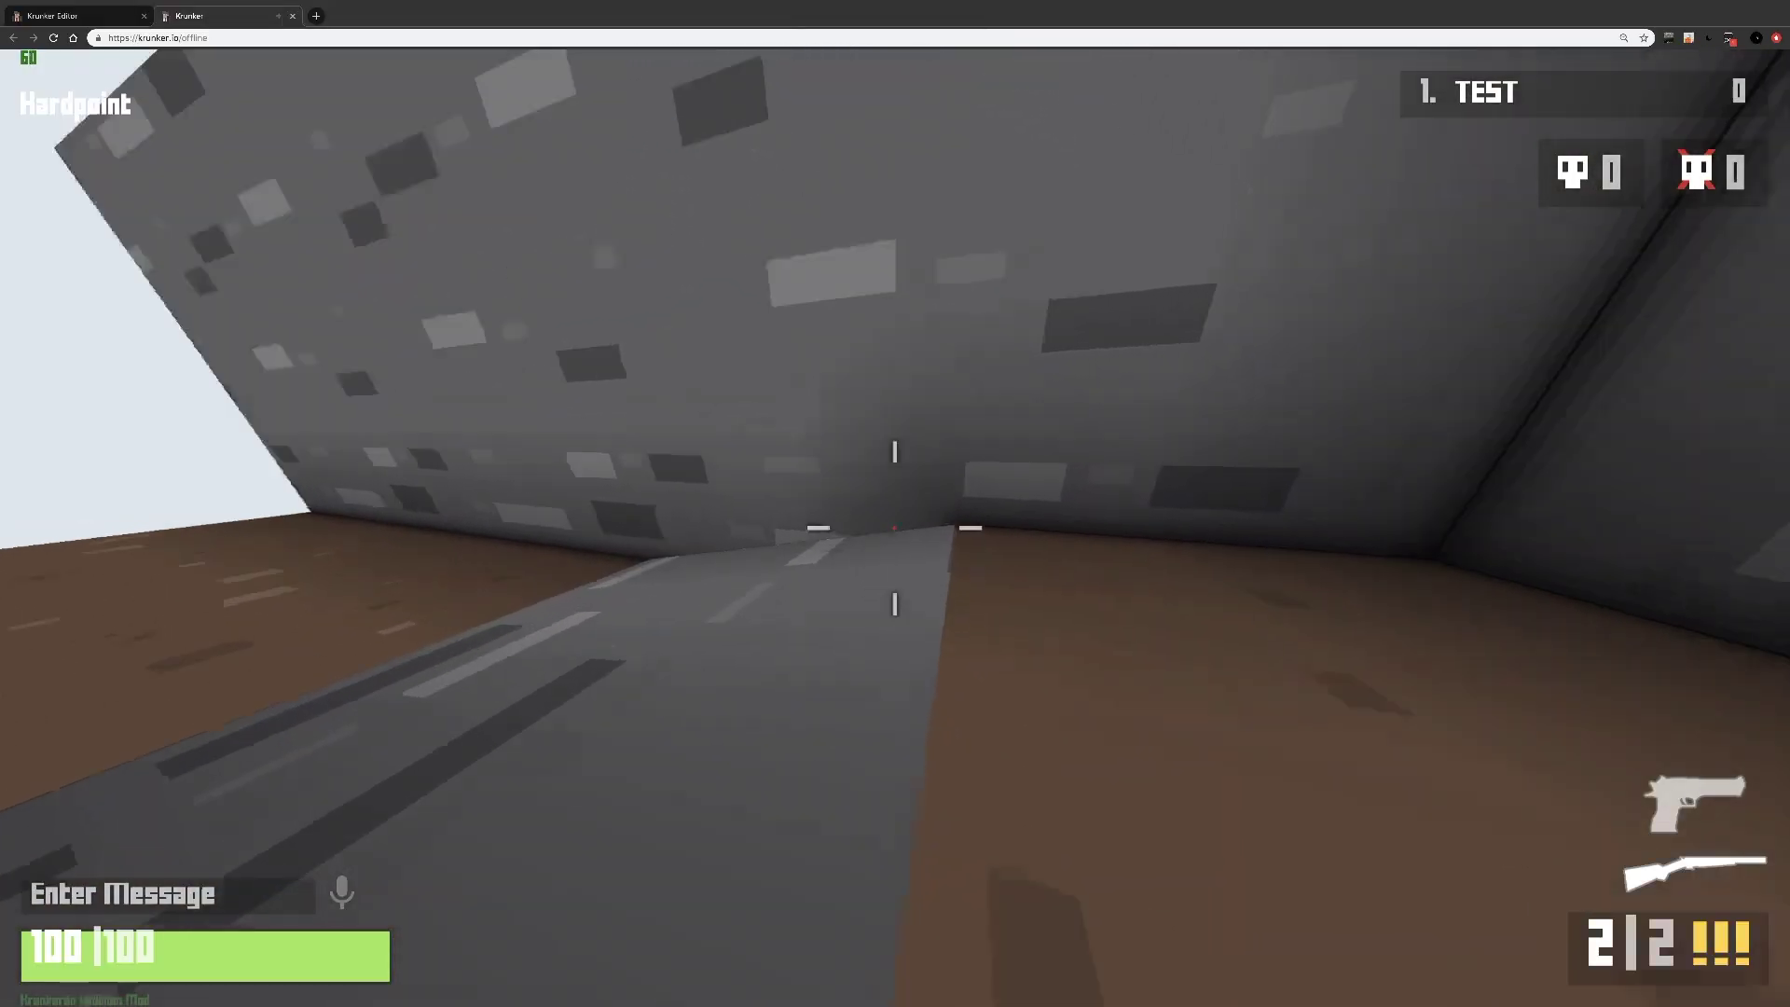
- Playtest the map by walking and jumping around the ramp and walls
key("s")
key("w")
key("space")
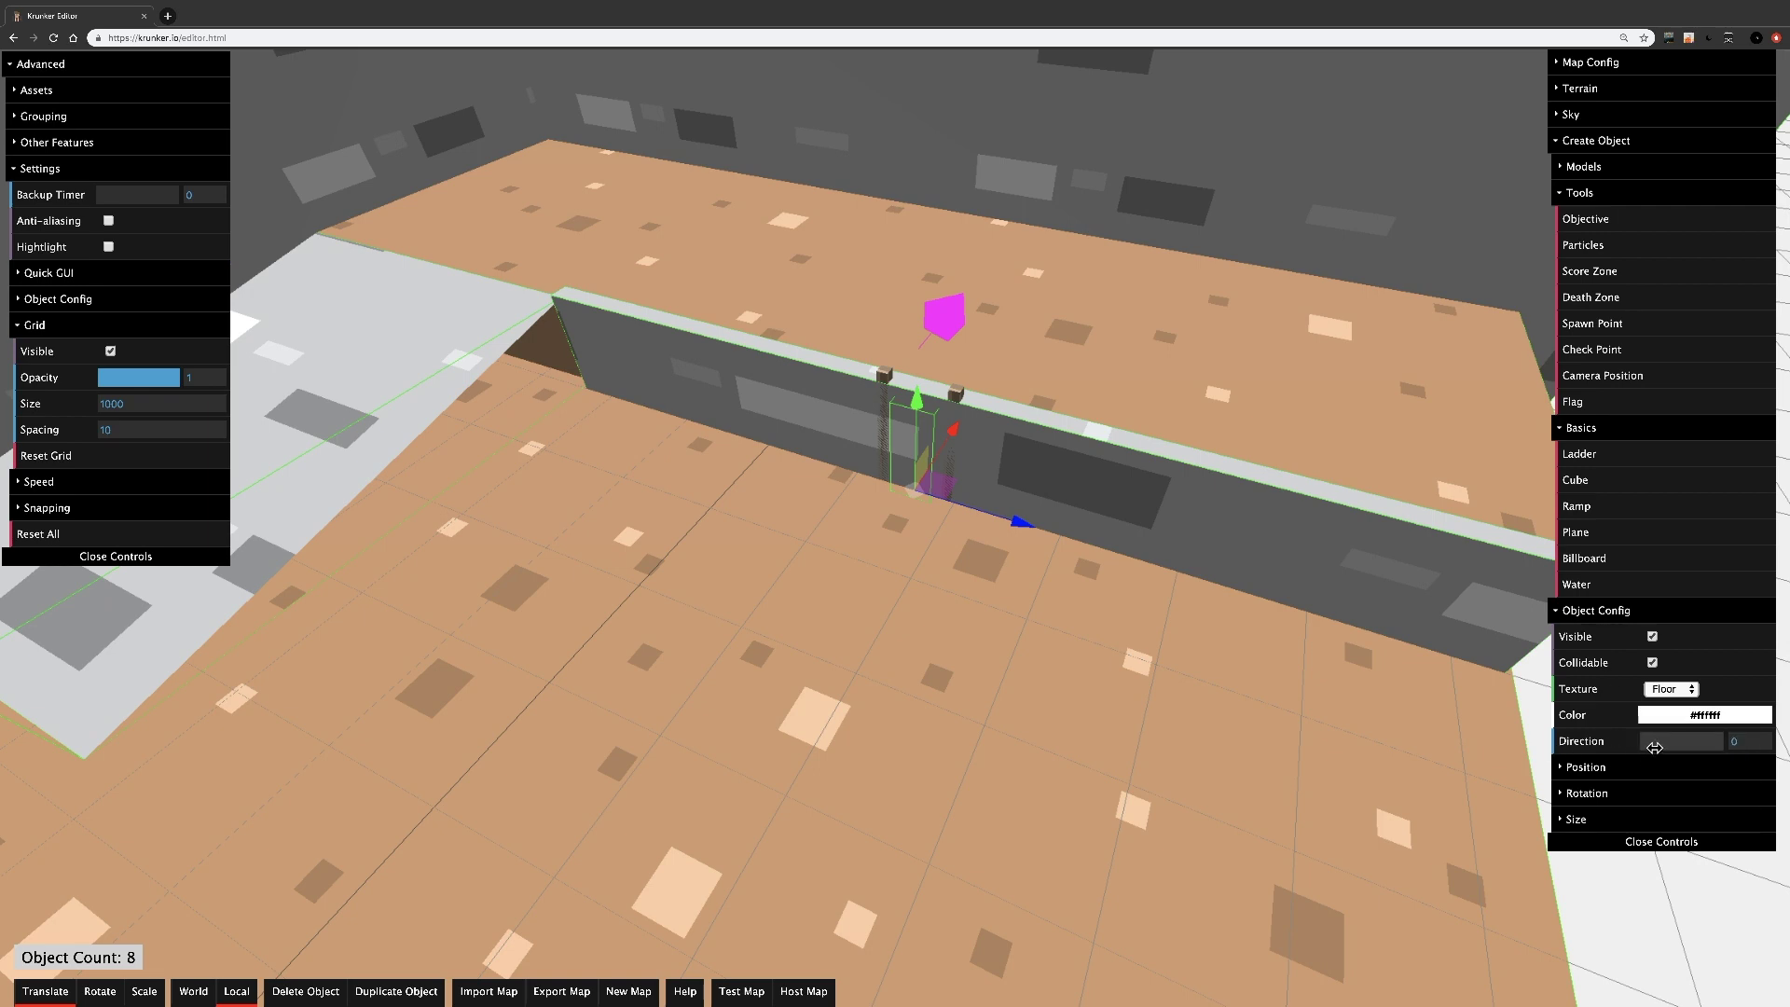
- Set the direction of the ladder at the low platform wall to 2
right_click_drag(1510, 746, 1026, 746)
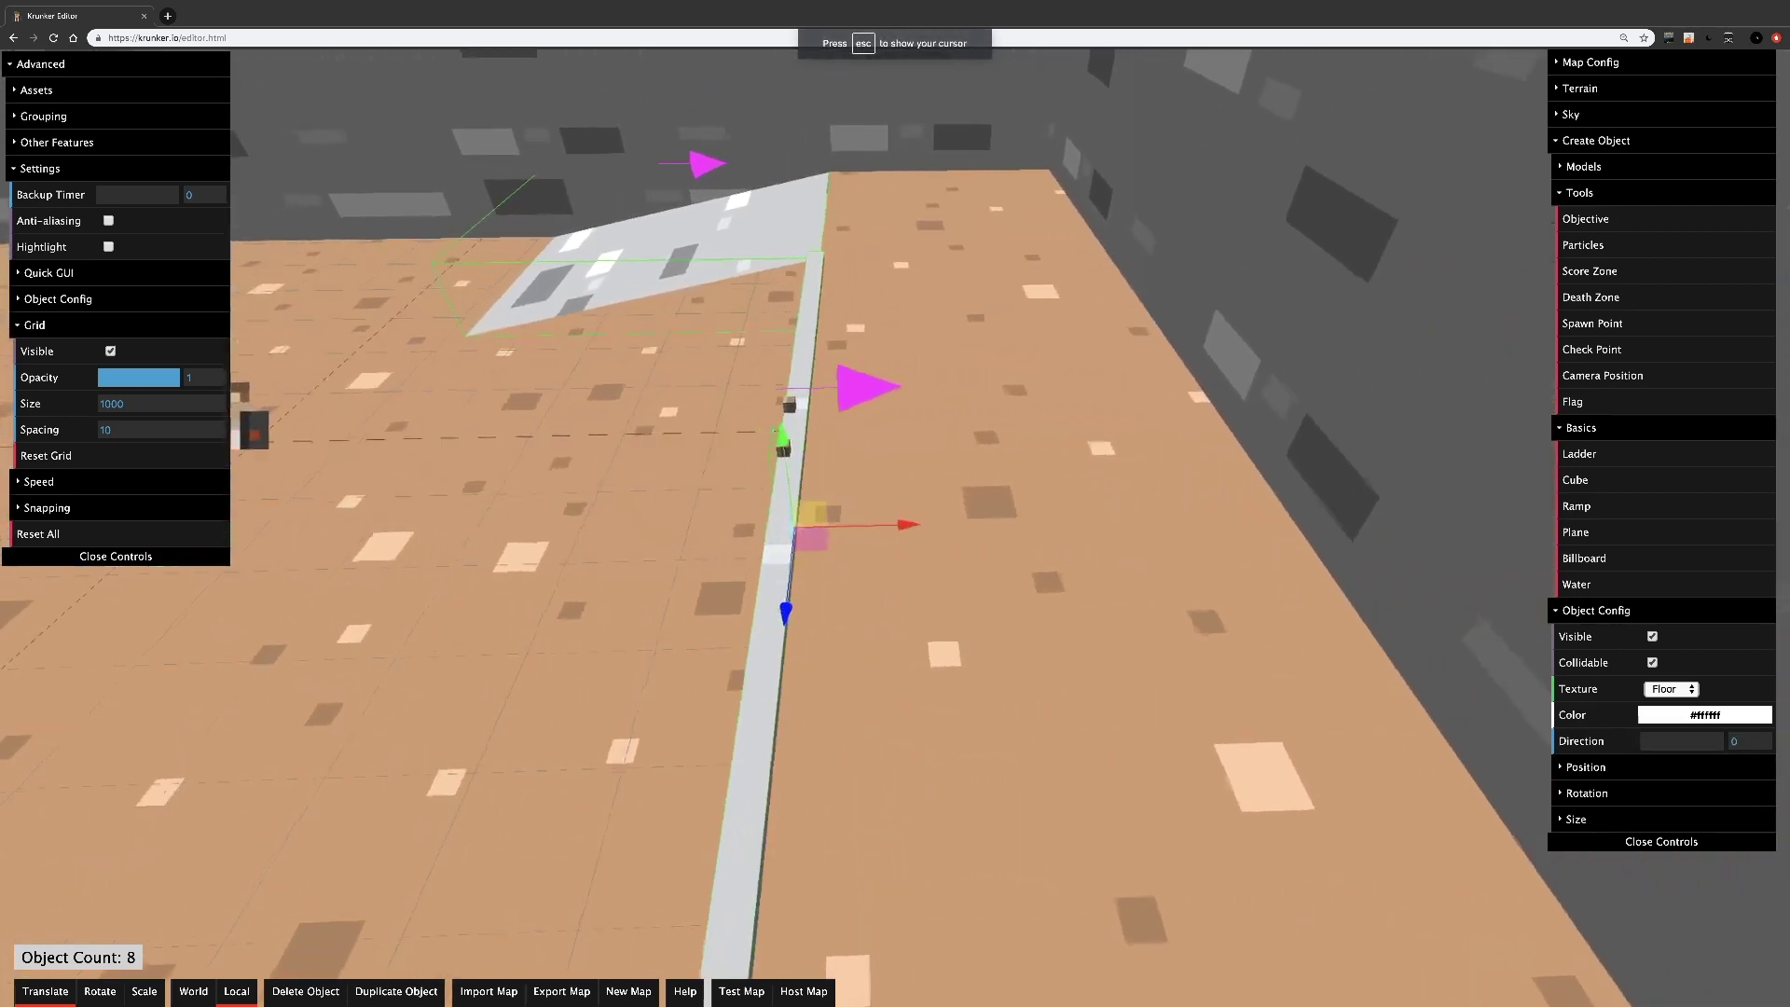
key("Escape")
left_click(936, 398)
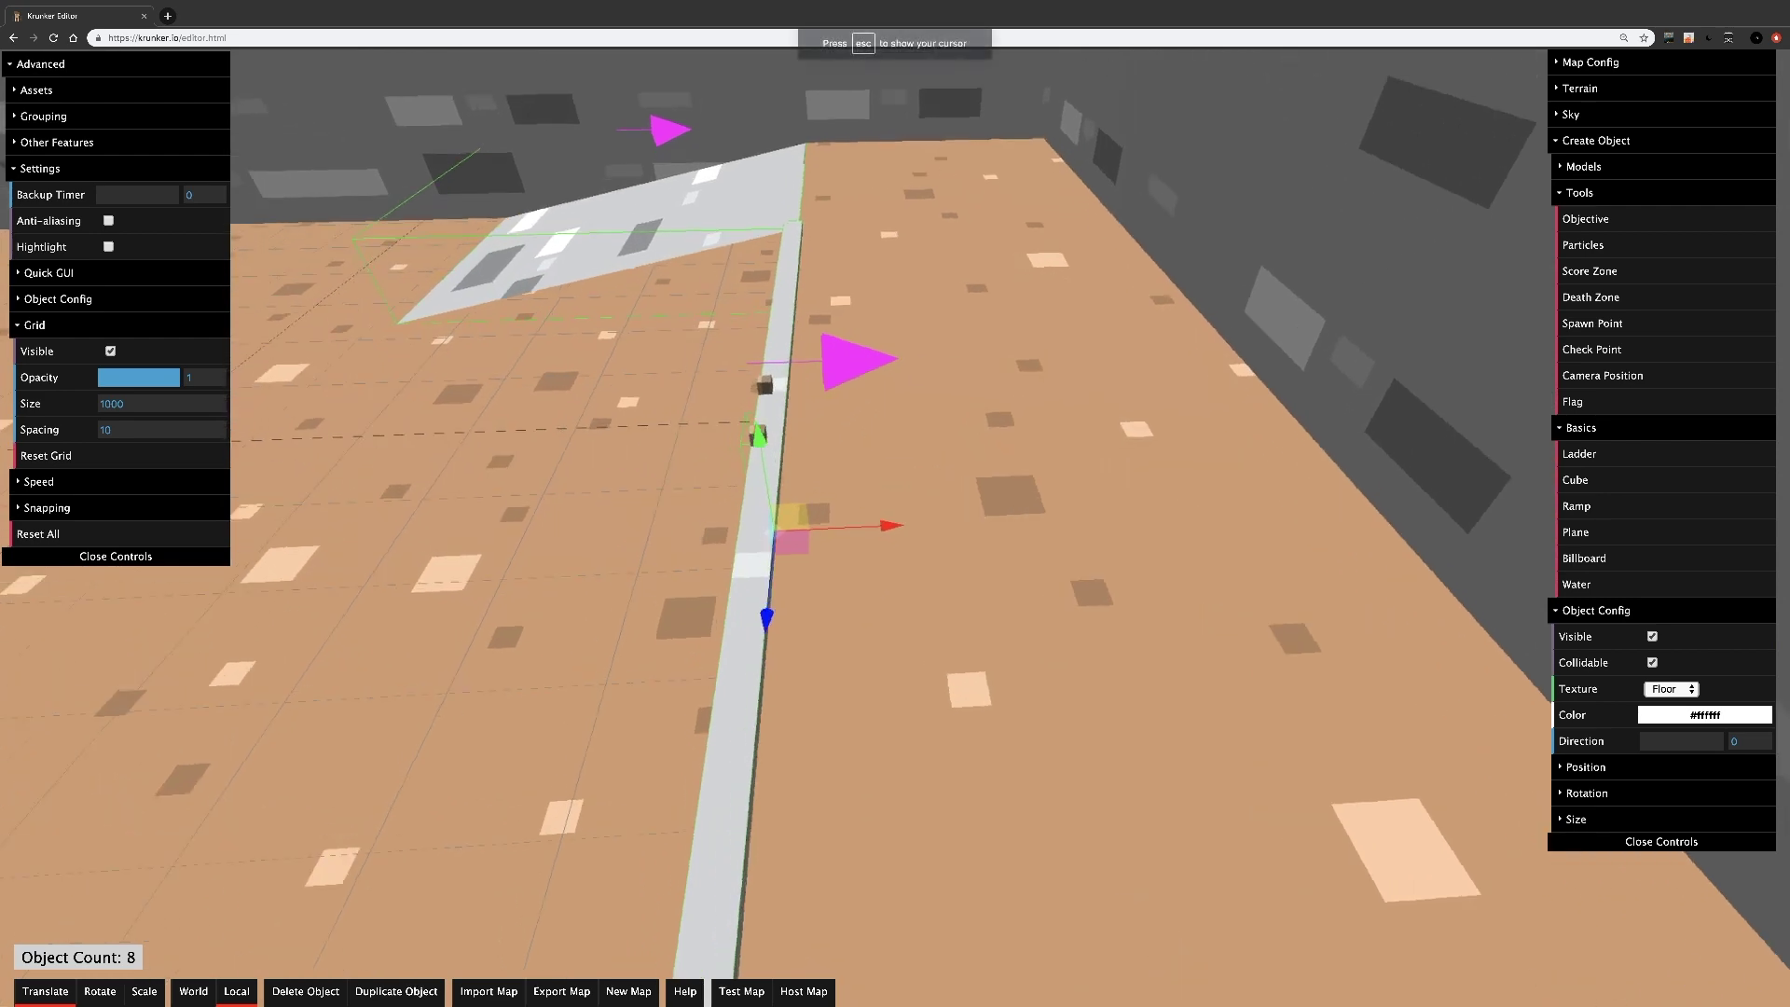
key("Escape")
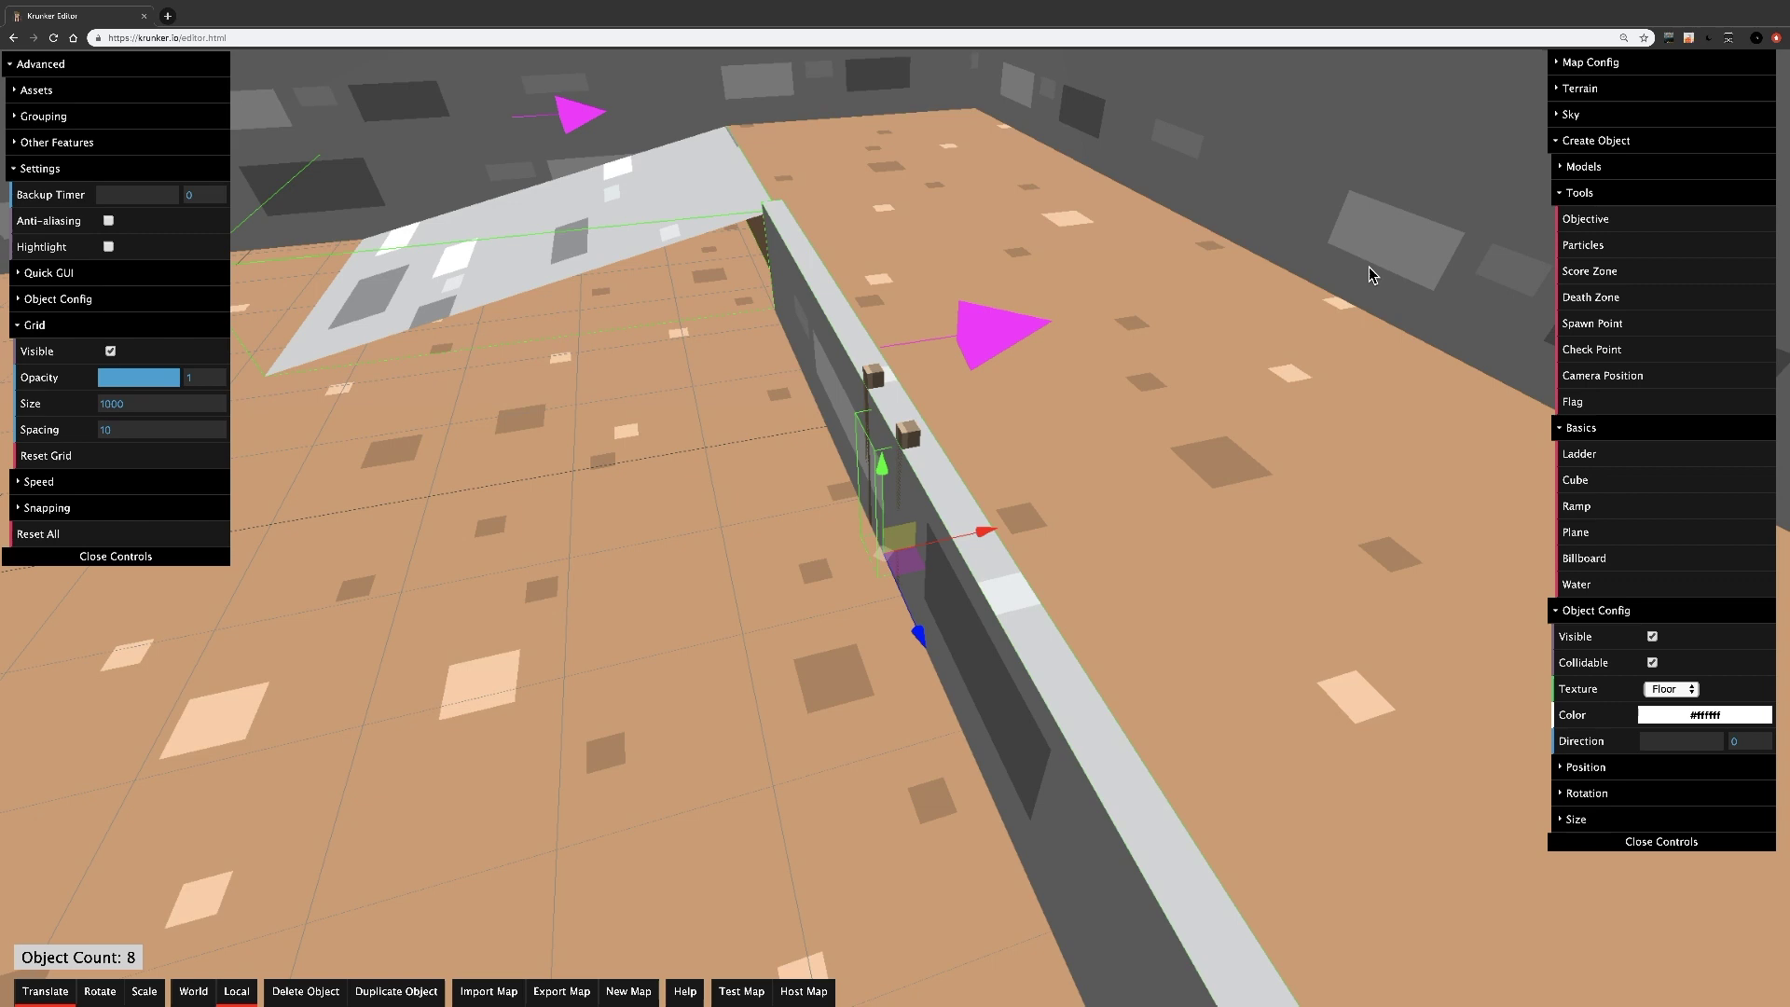
left_click(1677, 743)
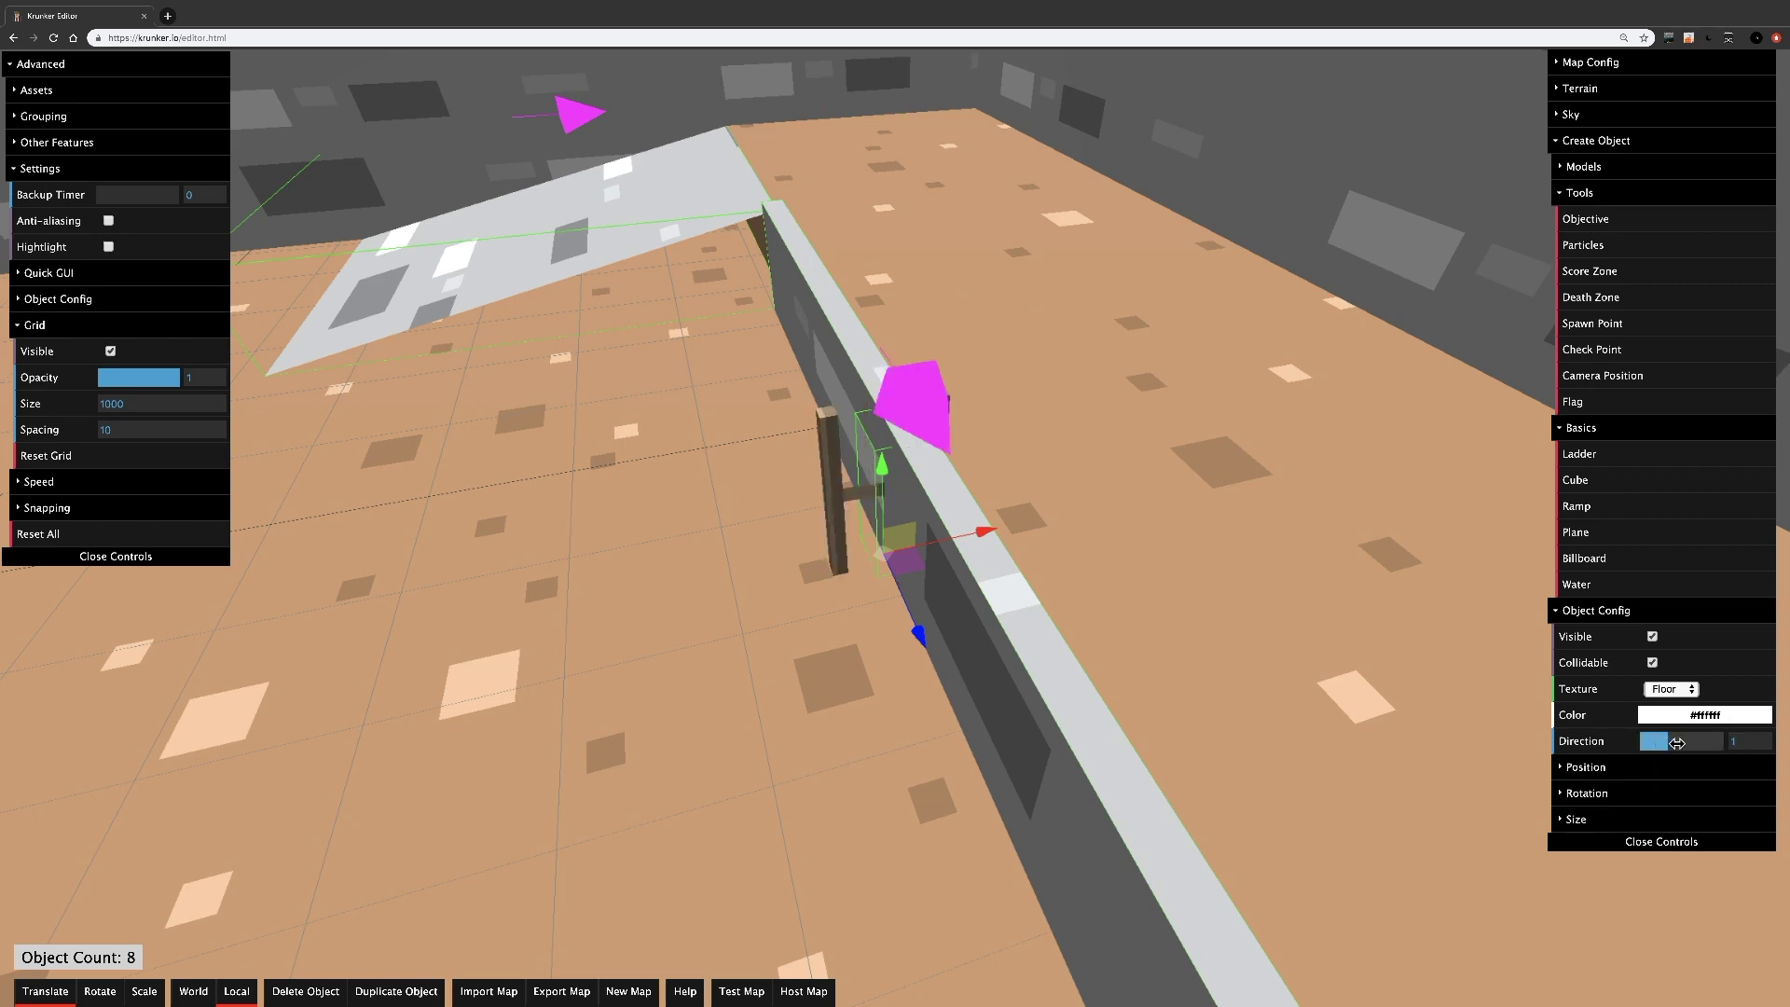
left_click_drag(1678, 743, 1688, 745)
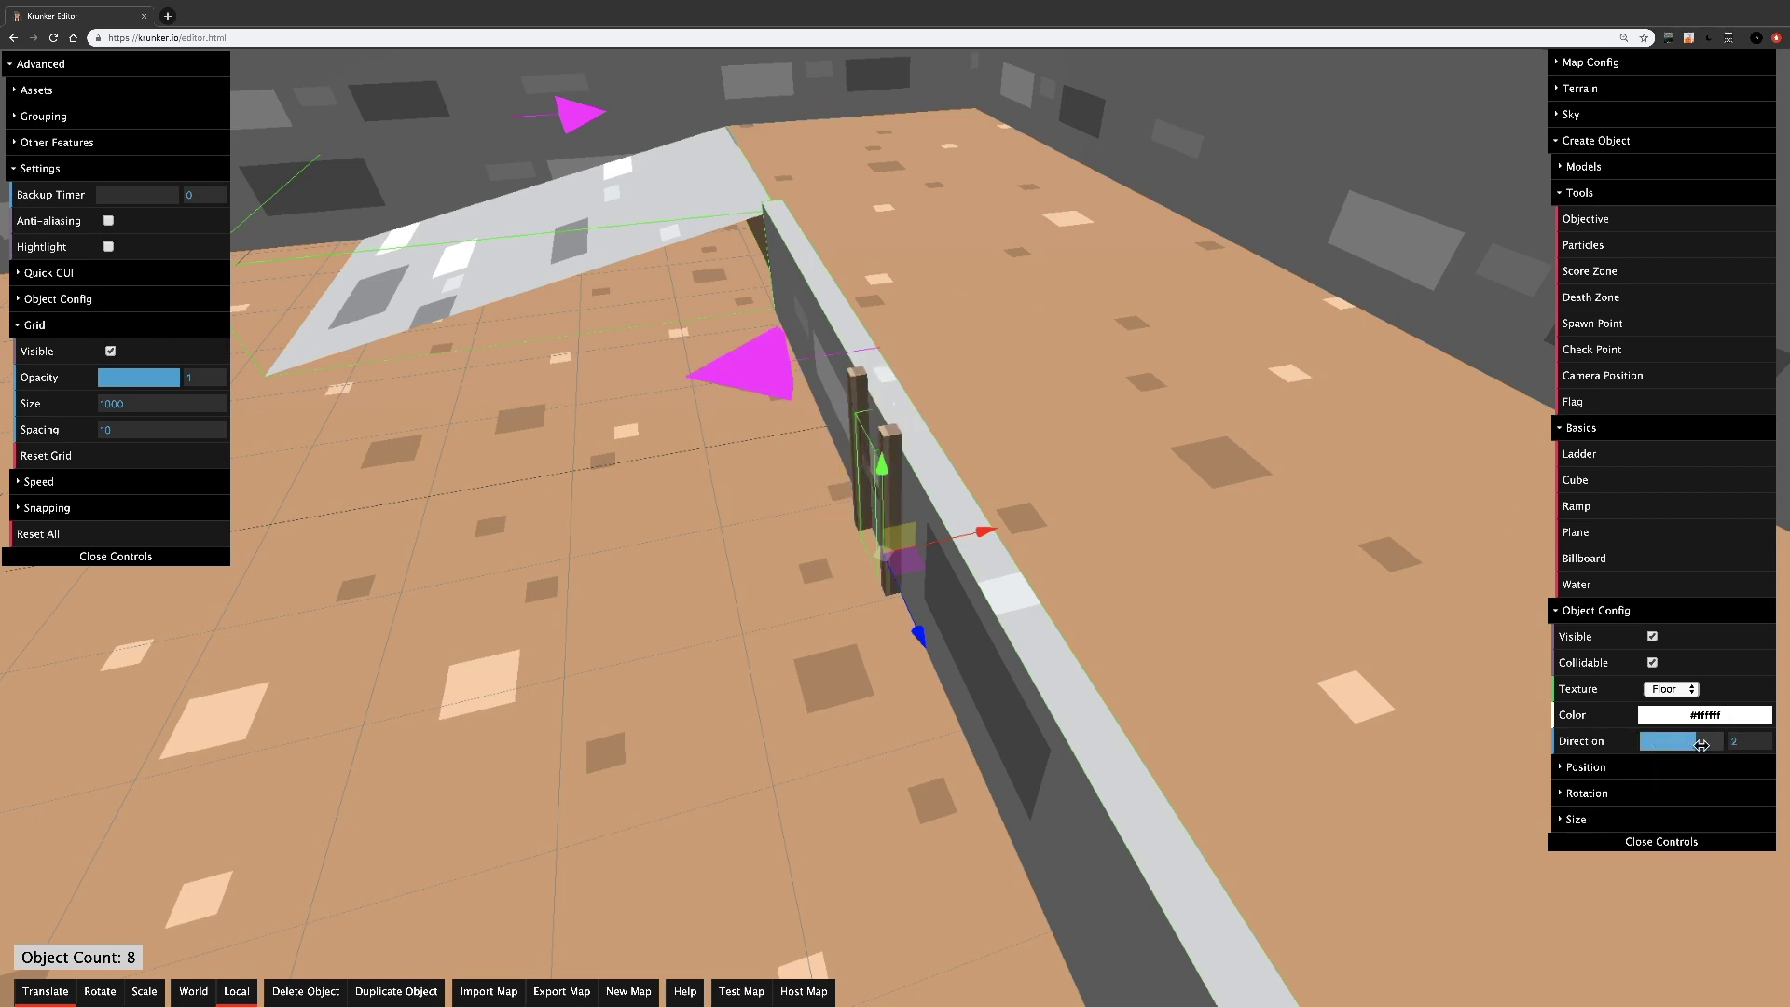
- Adjust the ladder's scale along X and Z to fit it against the low wall
right_click_drag(935, 620, 989, 556)
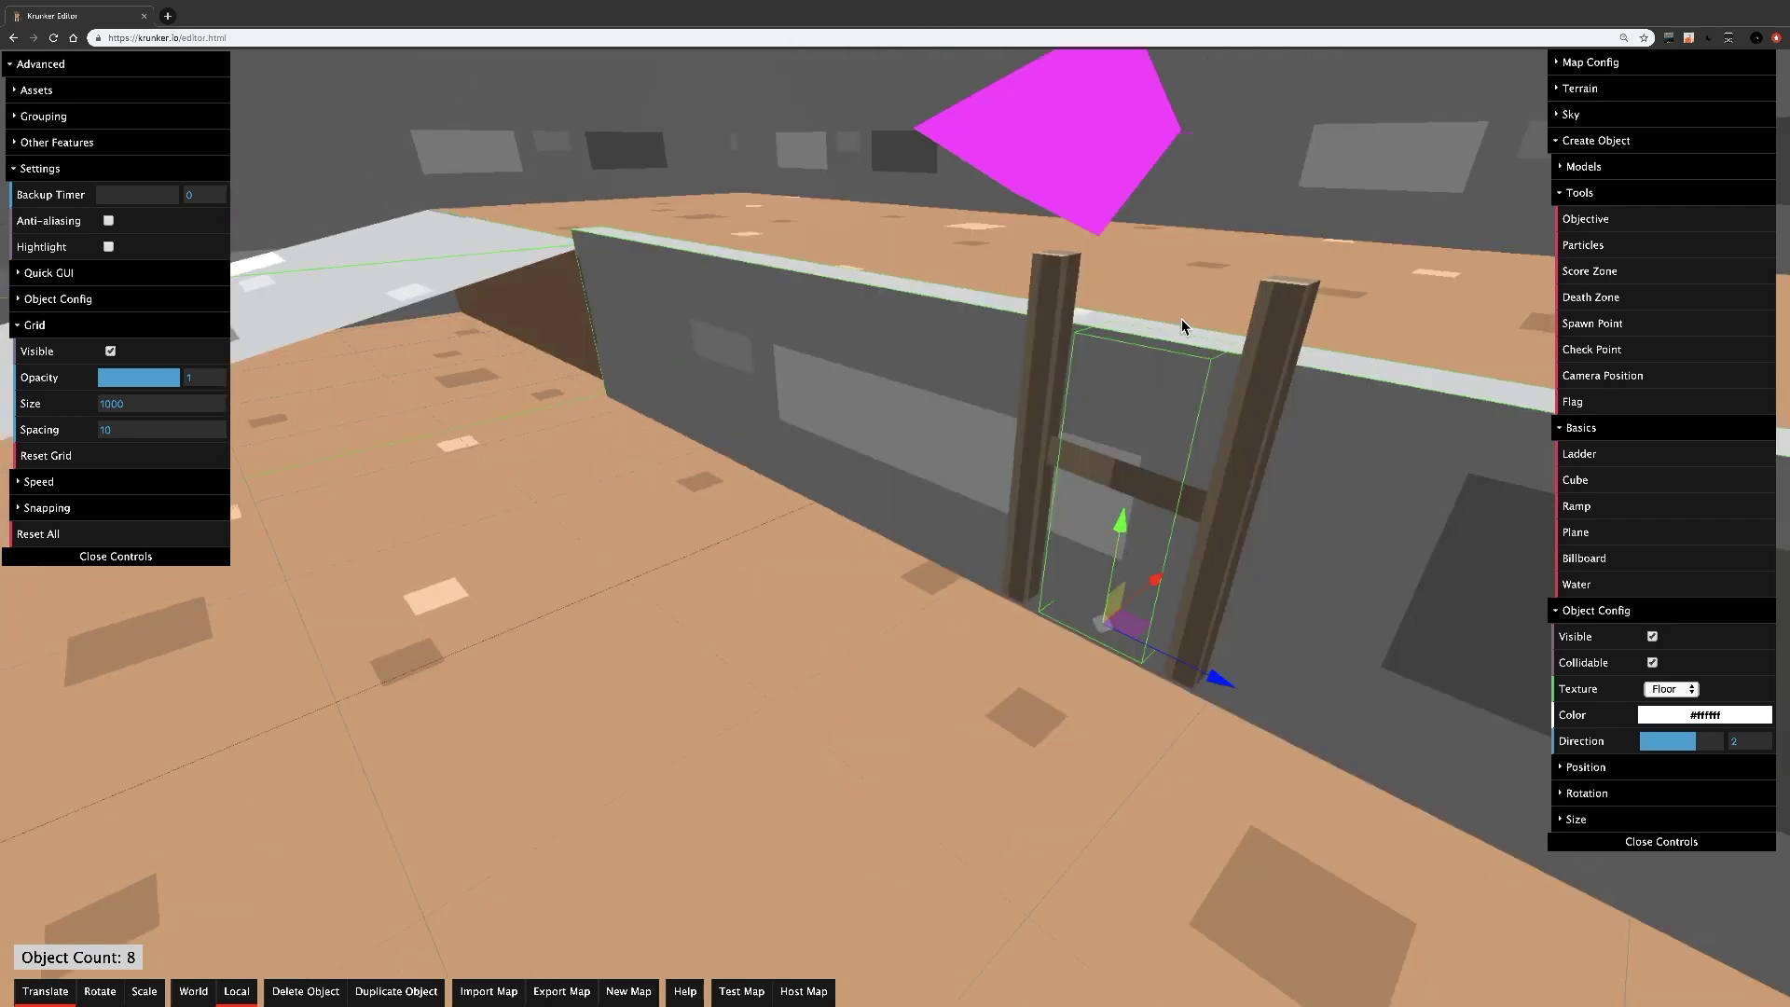
right_click_drag(1183, 319, 1132, 380)
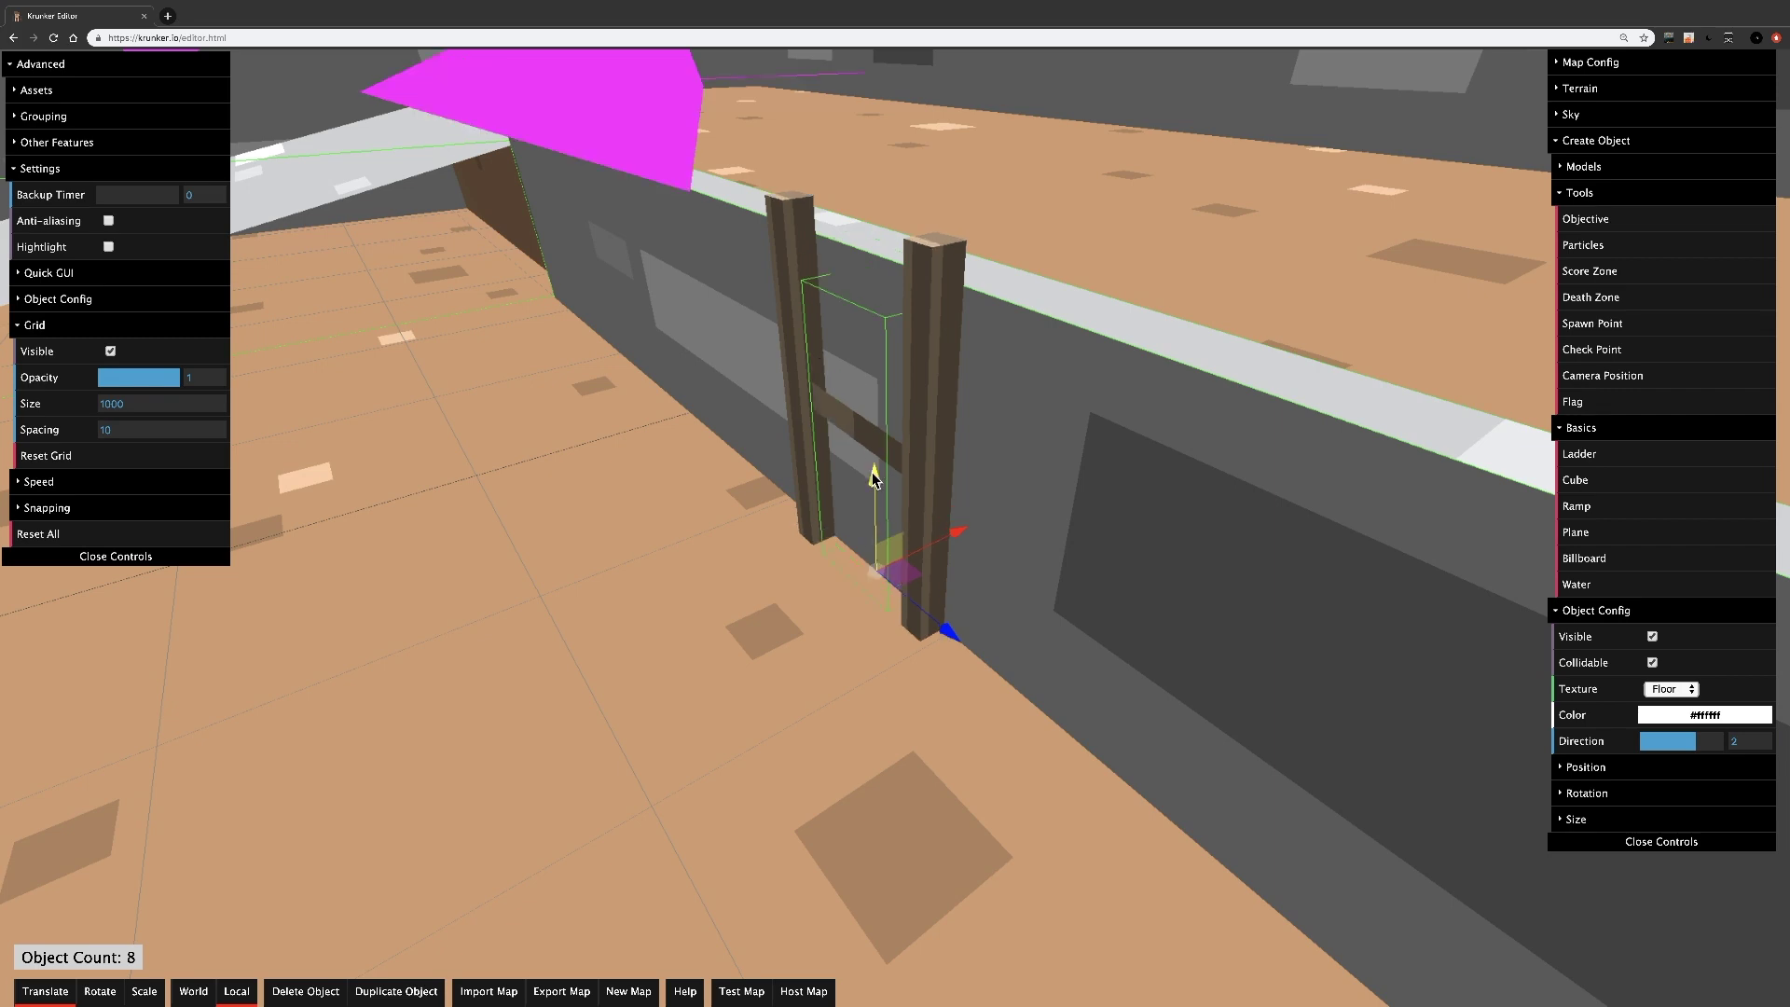
key("r")
right_click_drag(873, 460, 1022, 394)
left_click_drag(1032, 584, 934, 610)
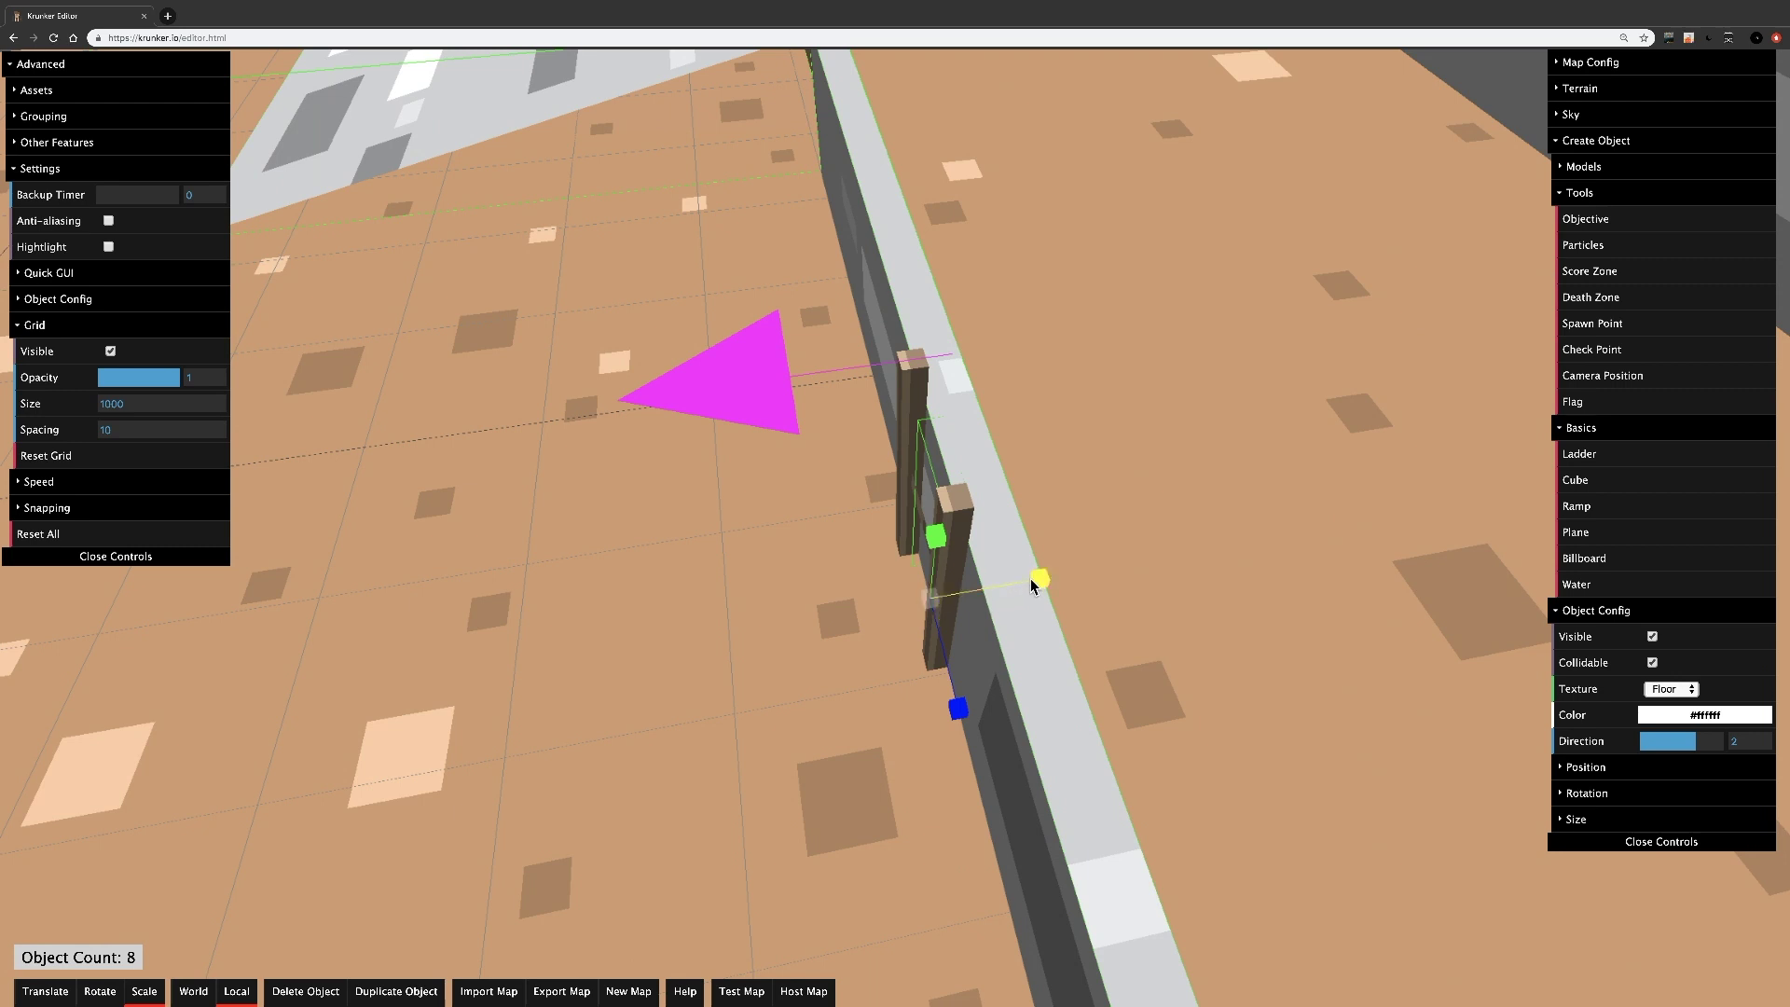
left_click_drag(1028, 578, 1044, 575)
left_click_drag(960, 710, 966, 740)
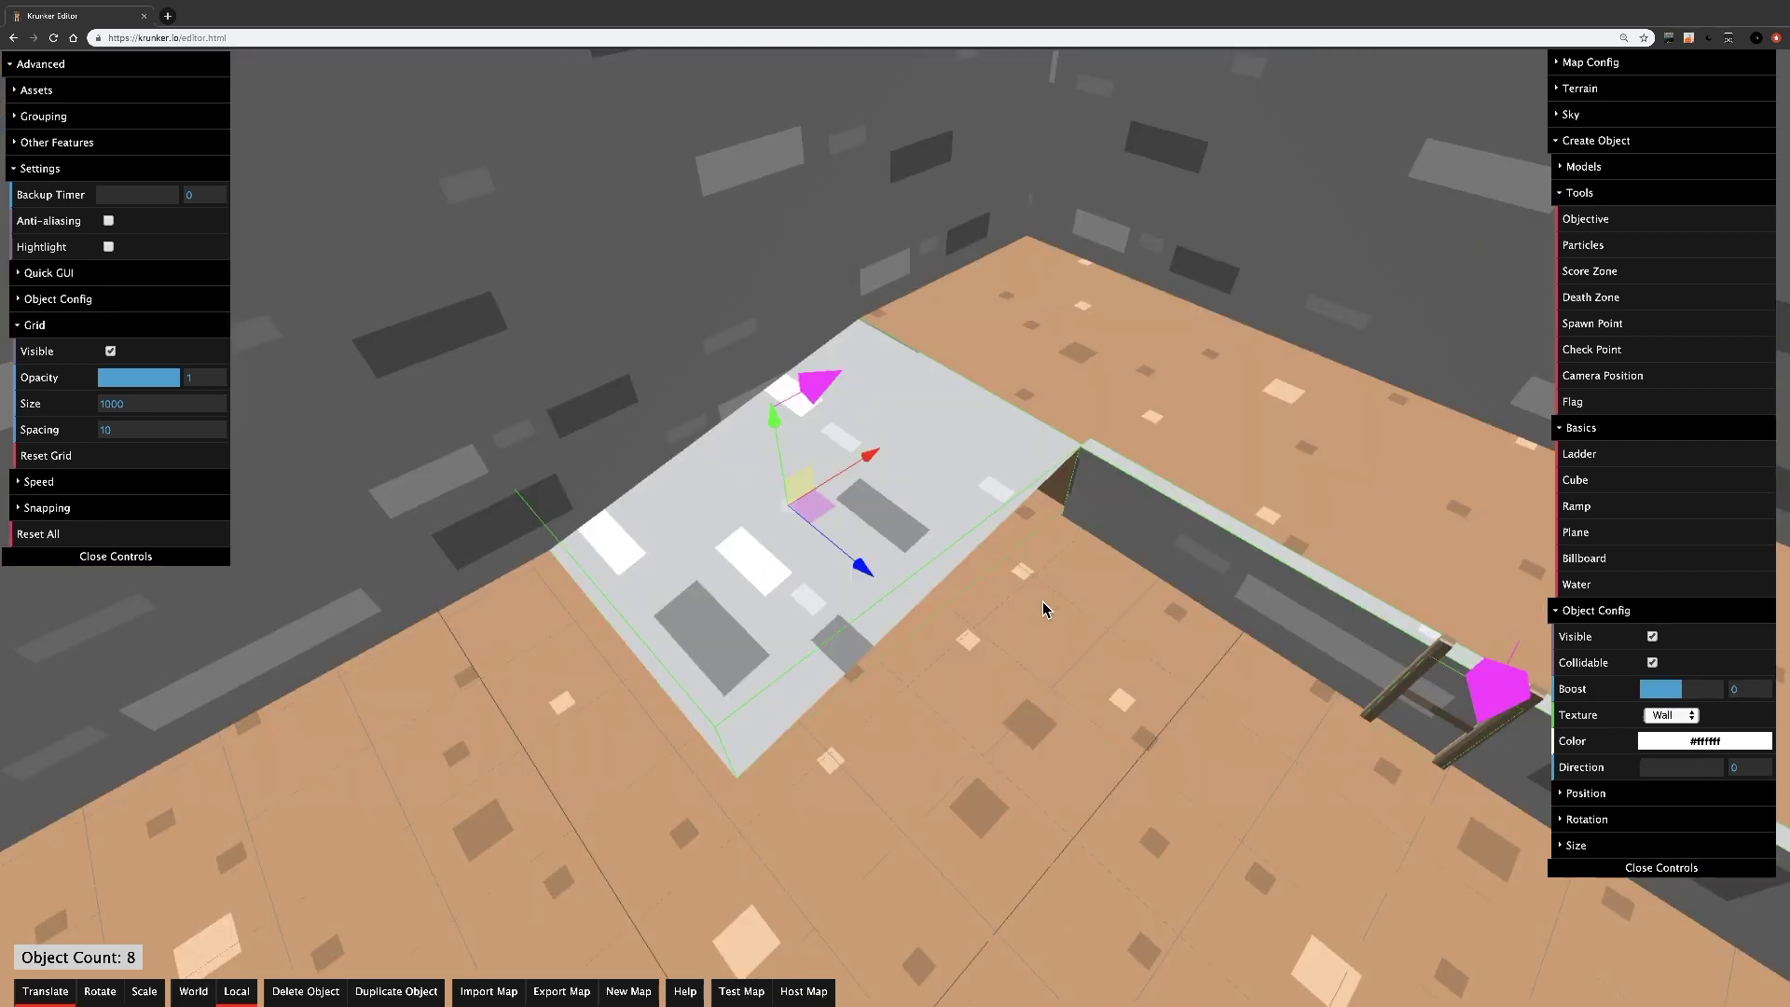
- Try out the ramp's direction setting, leaving it at 0
left_click_drag(1664, 766, 1523, 790)
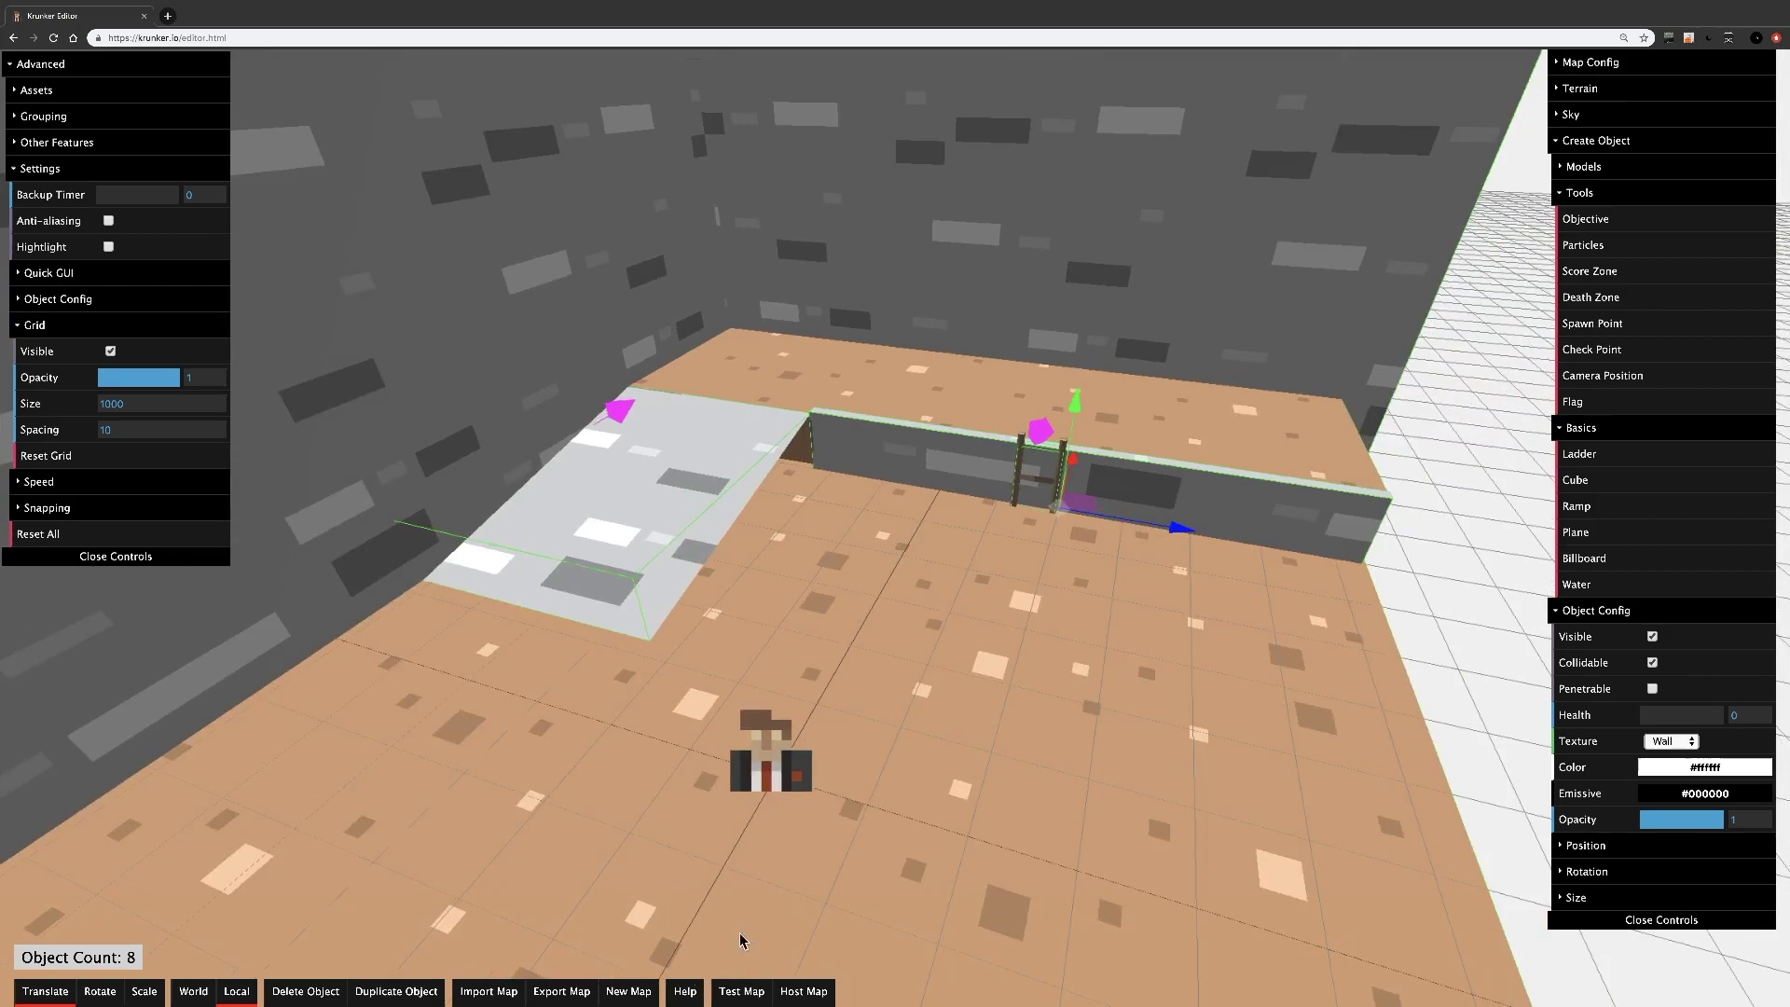
- Add a copy of the low wall and shape it to run along the ramp's open side
left_click(830, 550)
left_click_drag(867, 513, 893, 477)
left_click_drag(935, 595, 844, 572)
key("w")
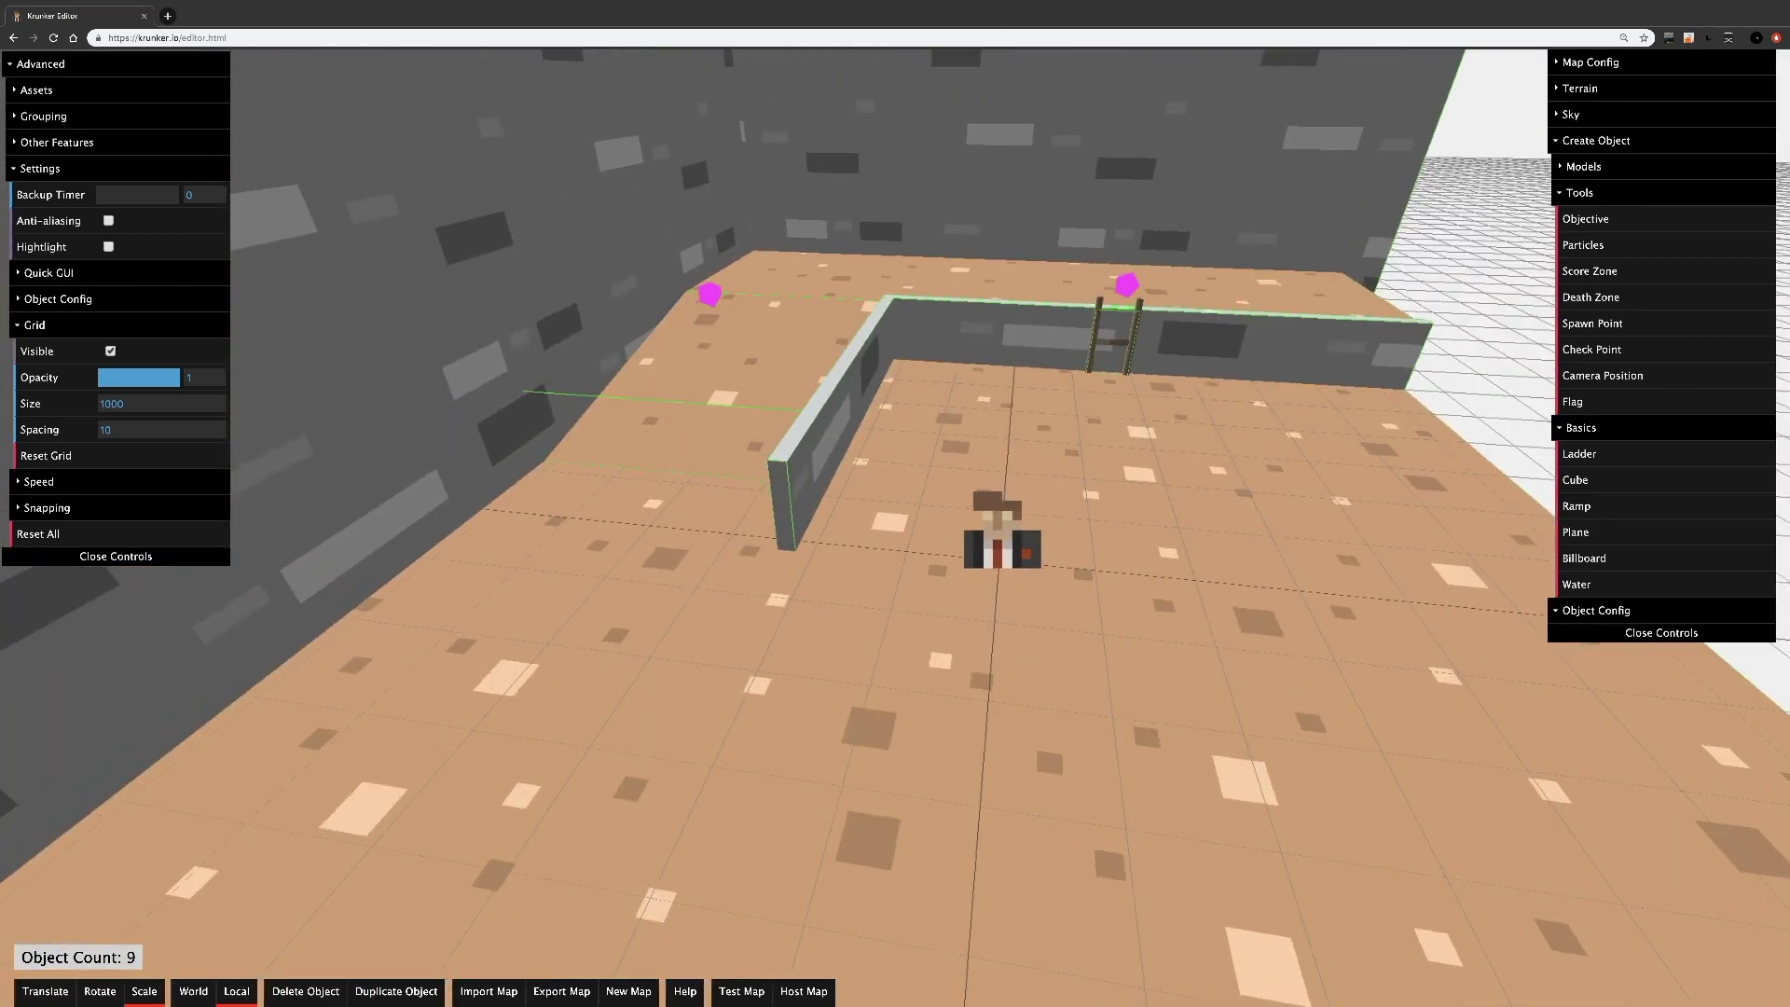
key("d")
right_click_drag(1288, 414, 1288, 414)
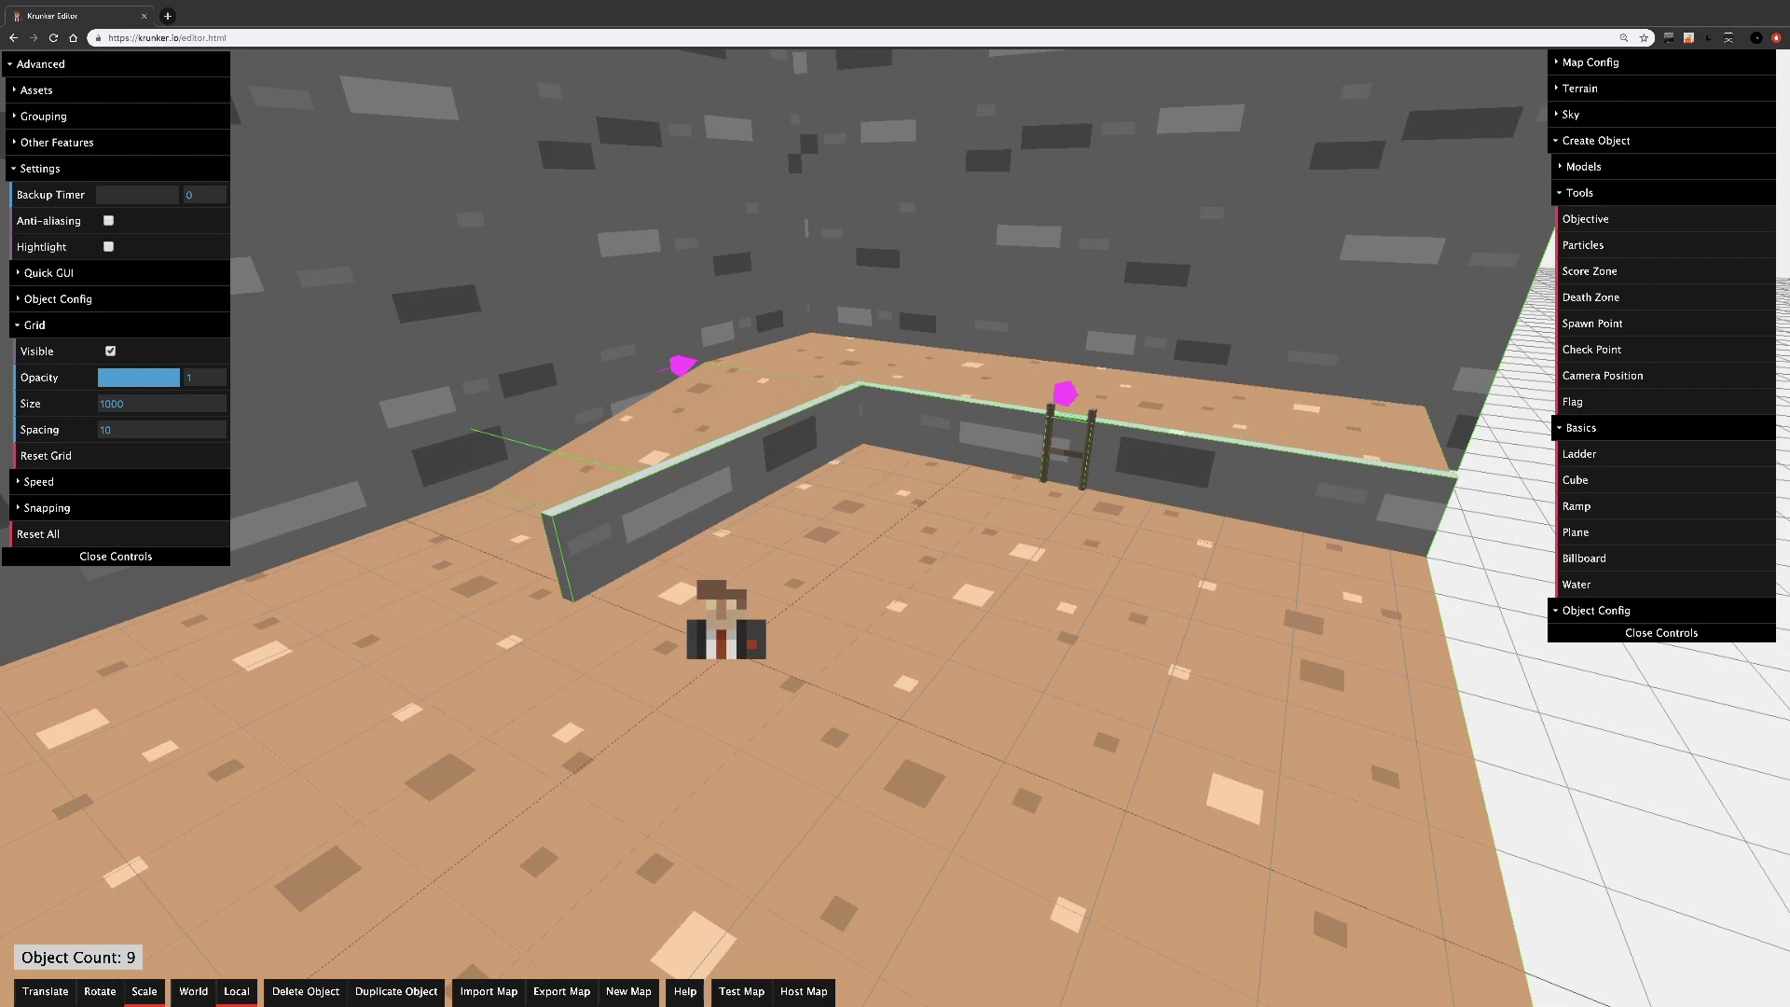
- Start a test of the map from its spawn point and look around at the low walls
left_click(1290, 416)
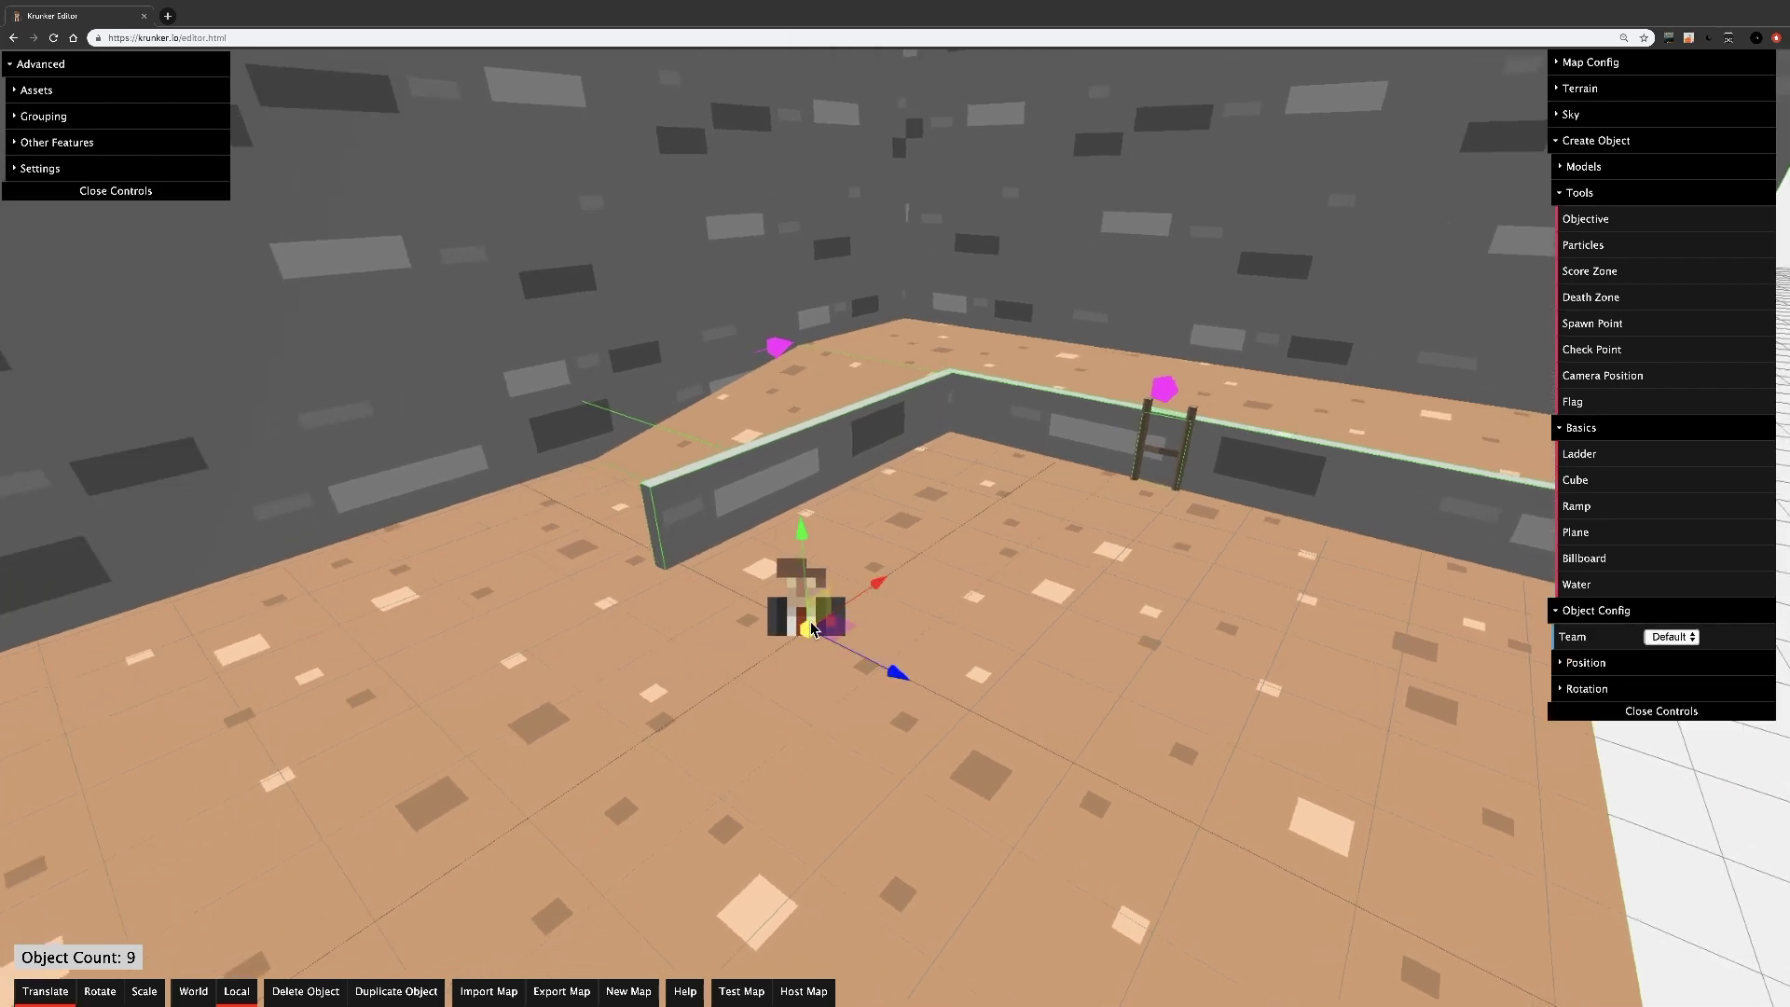
left_click(830, 564)
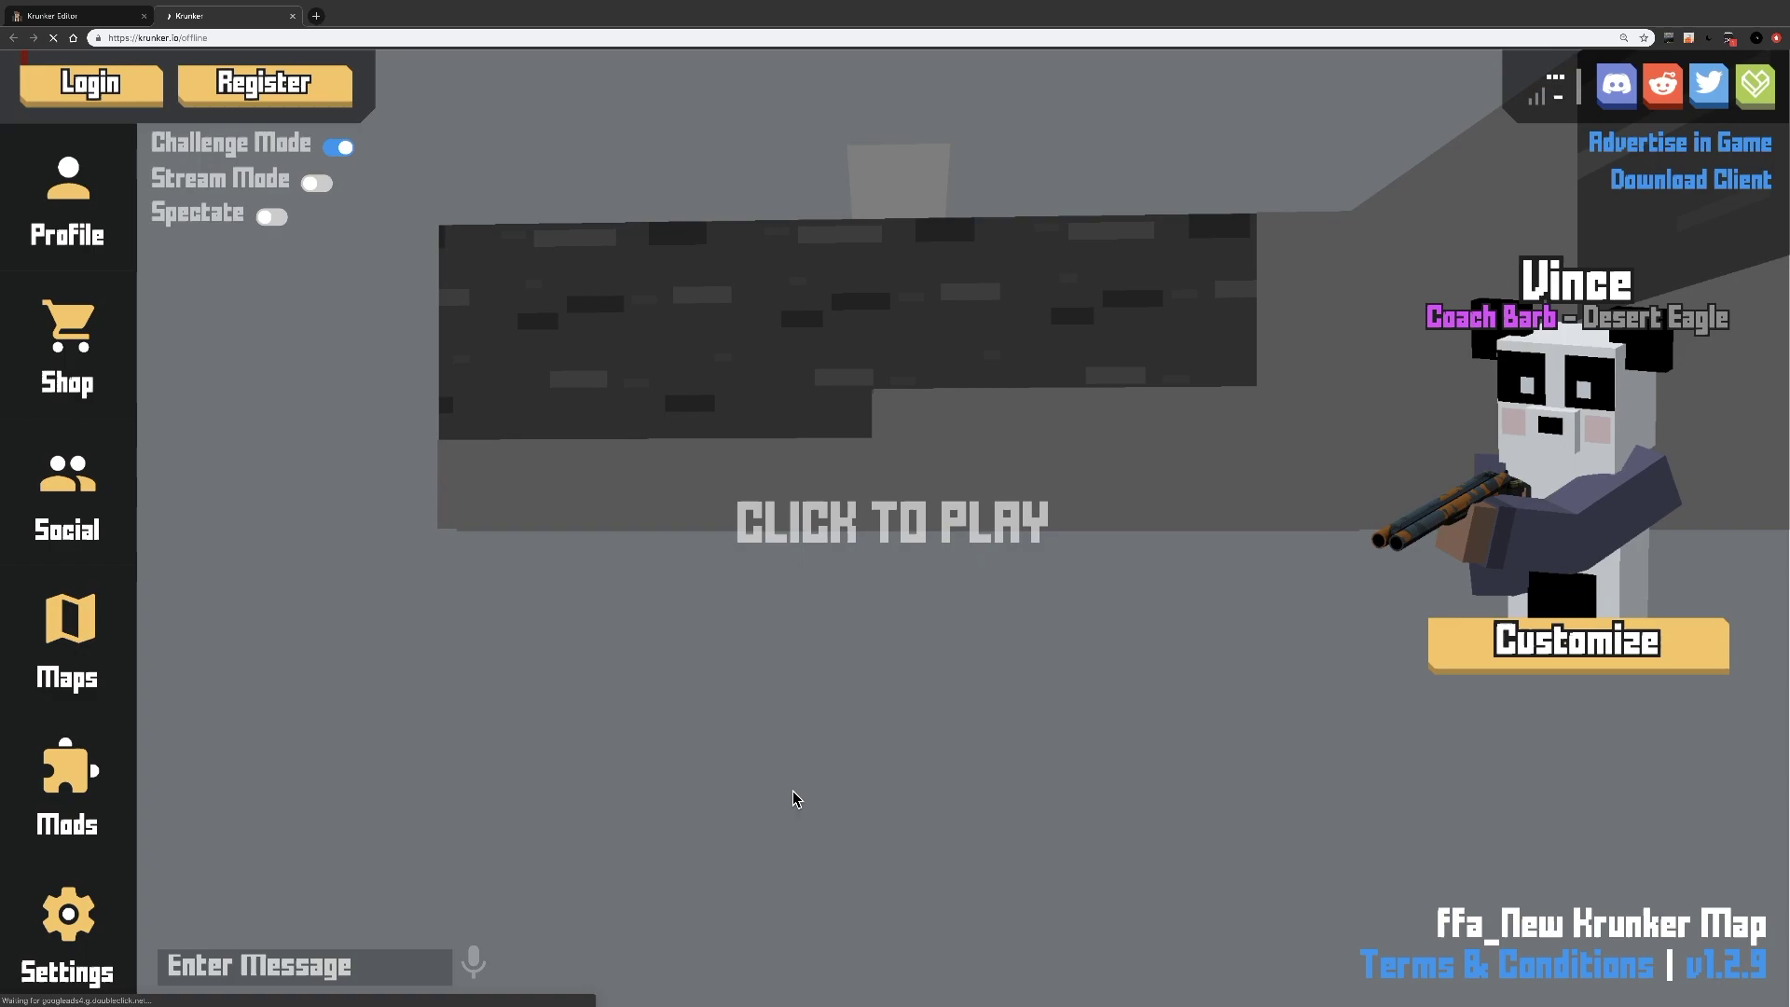
left_click(838, 639)
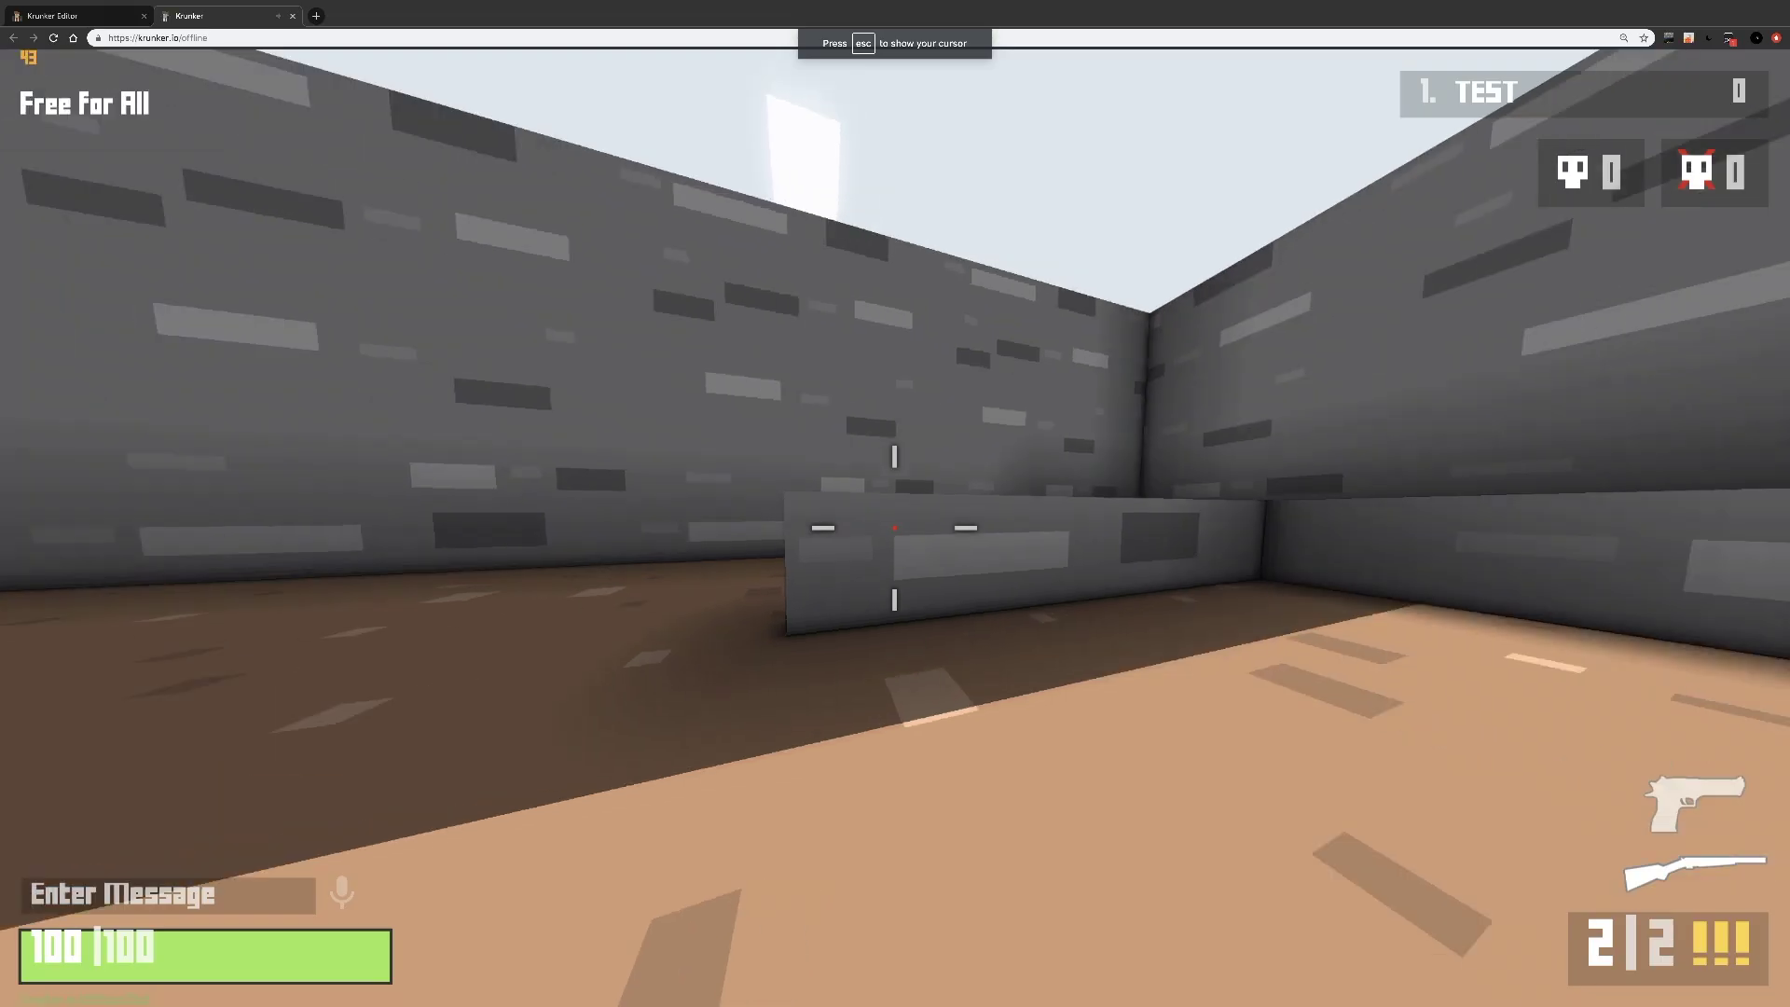
key("s")
key("a")
key("d")
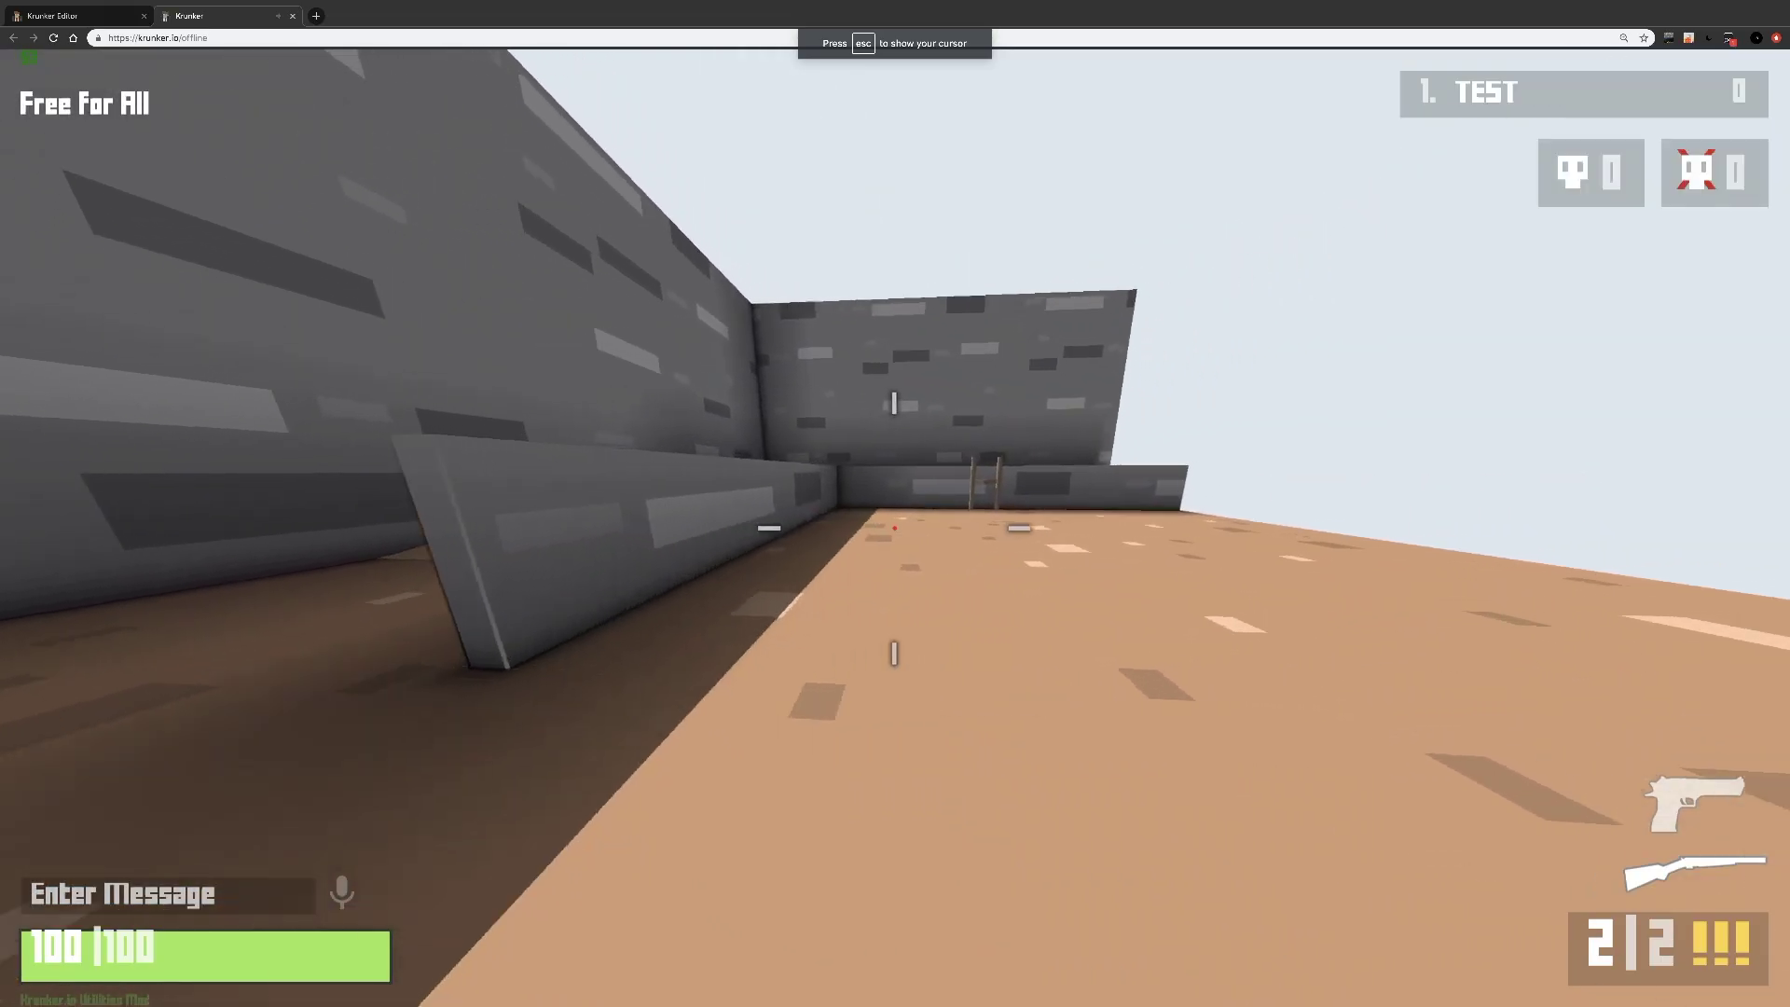
- Run and jump around the ramp and low walls in the playtest, firing both shotgun rounds
key("w")
key("w")
key("space")
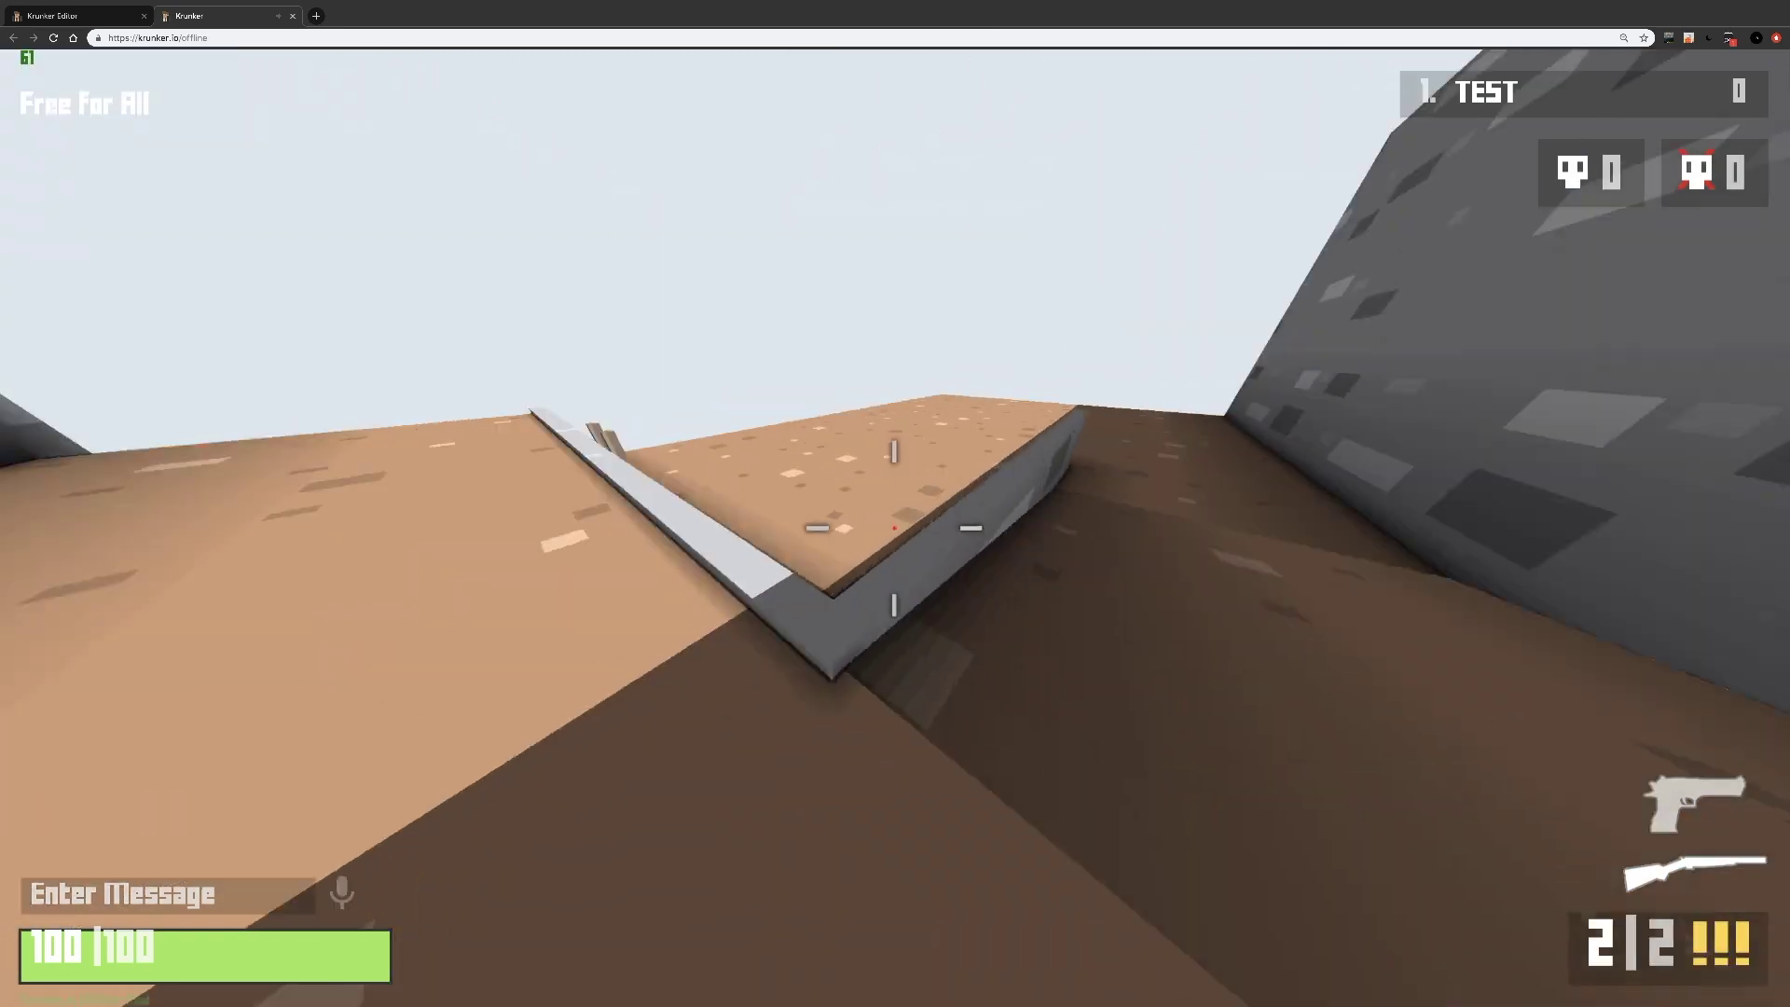
key("d")
key("w")
key("space")
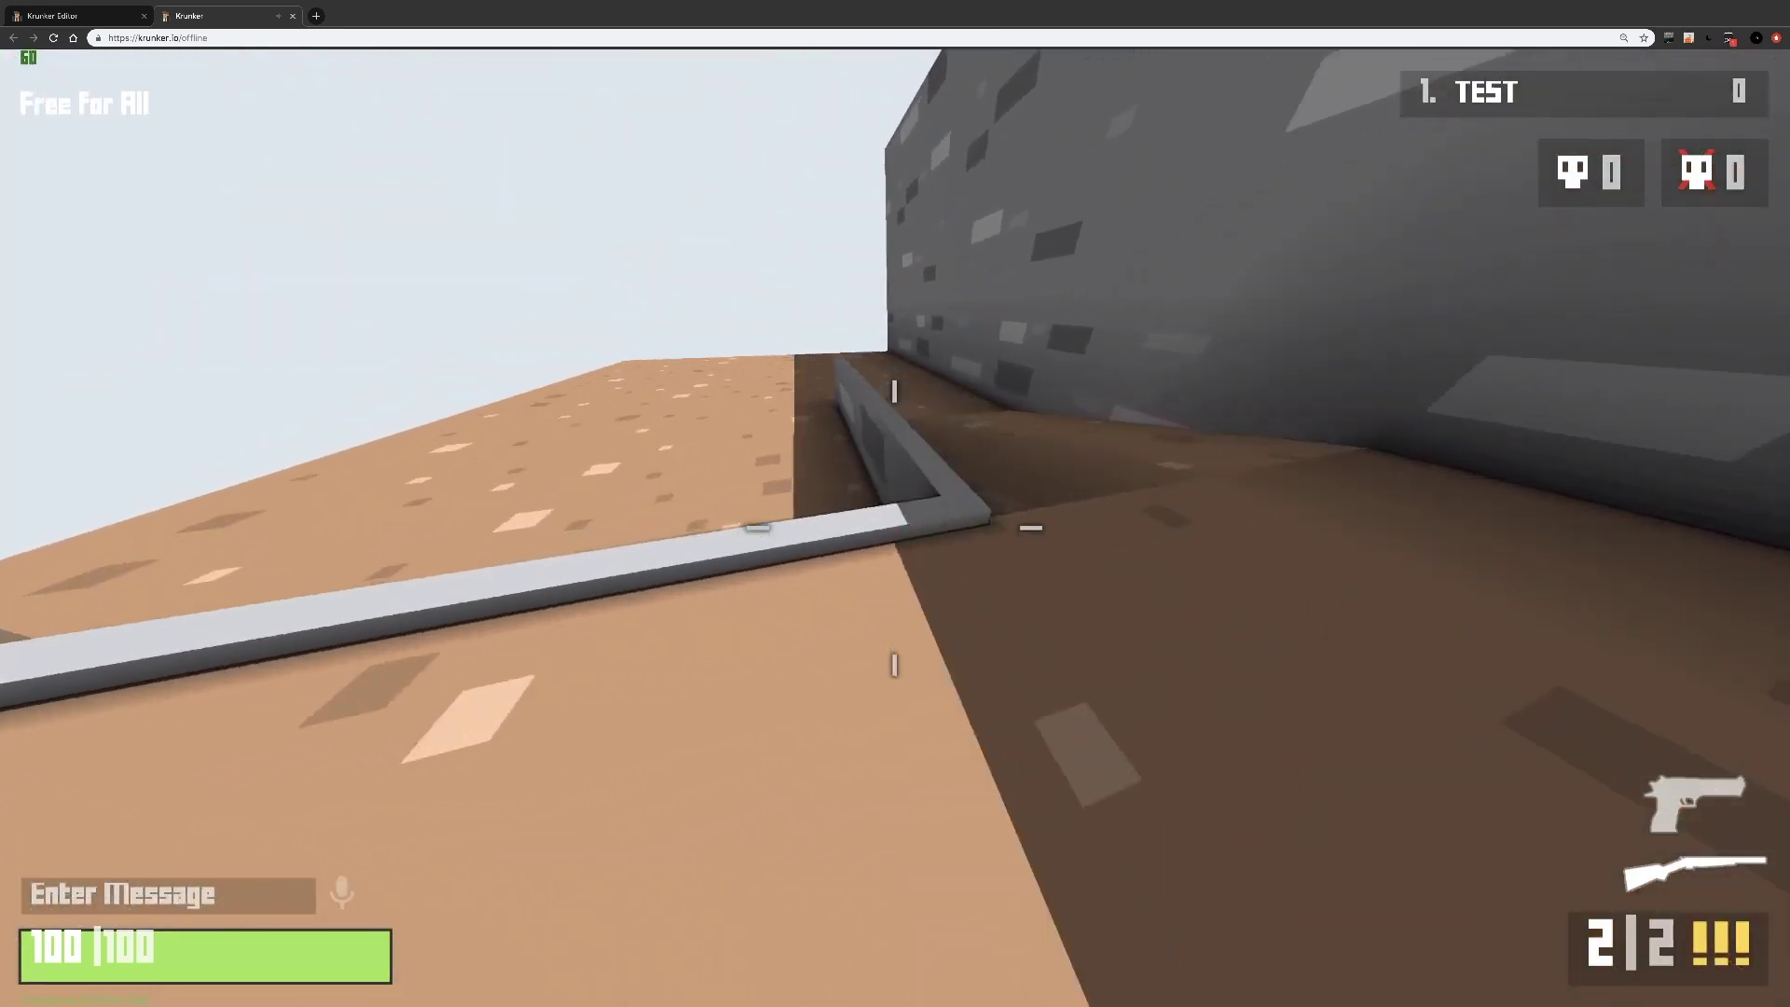
left_click(894, 527)
left_click(894, 528)
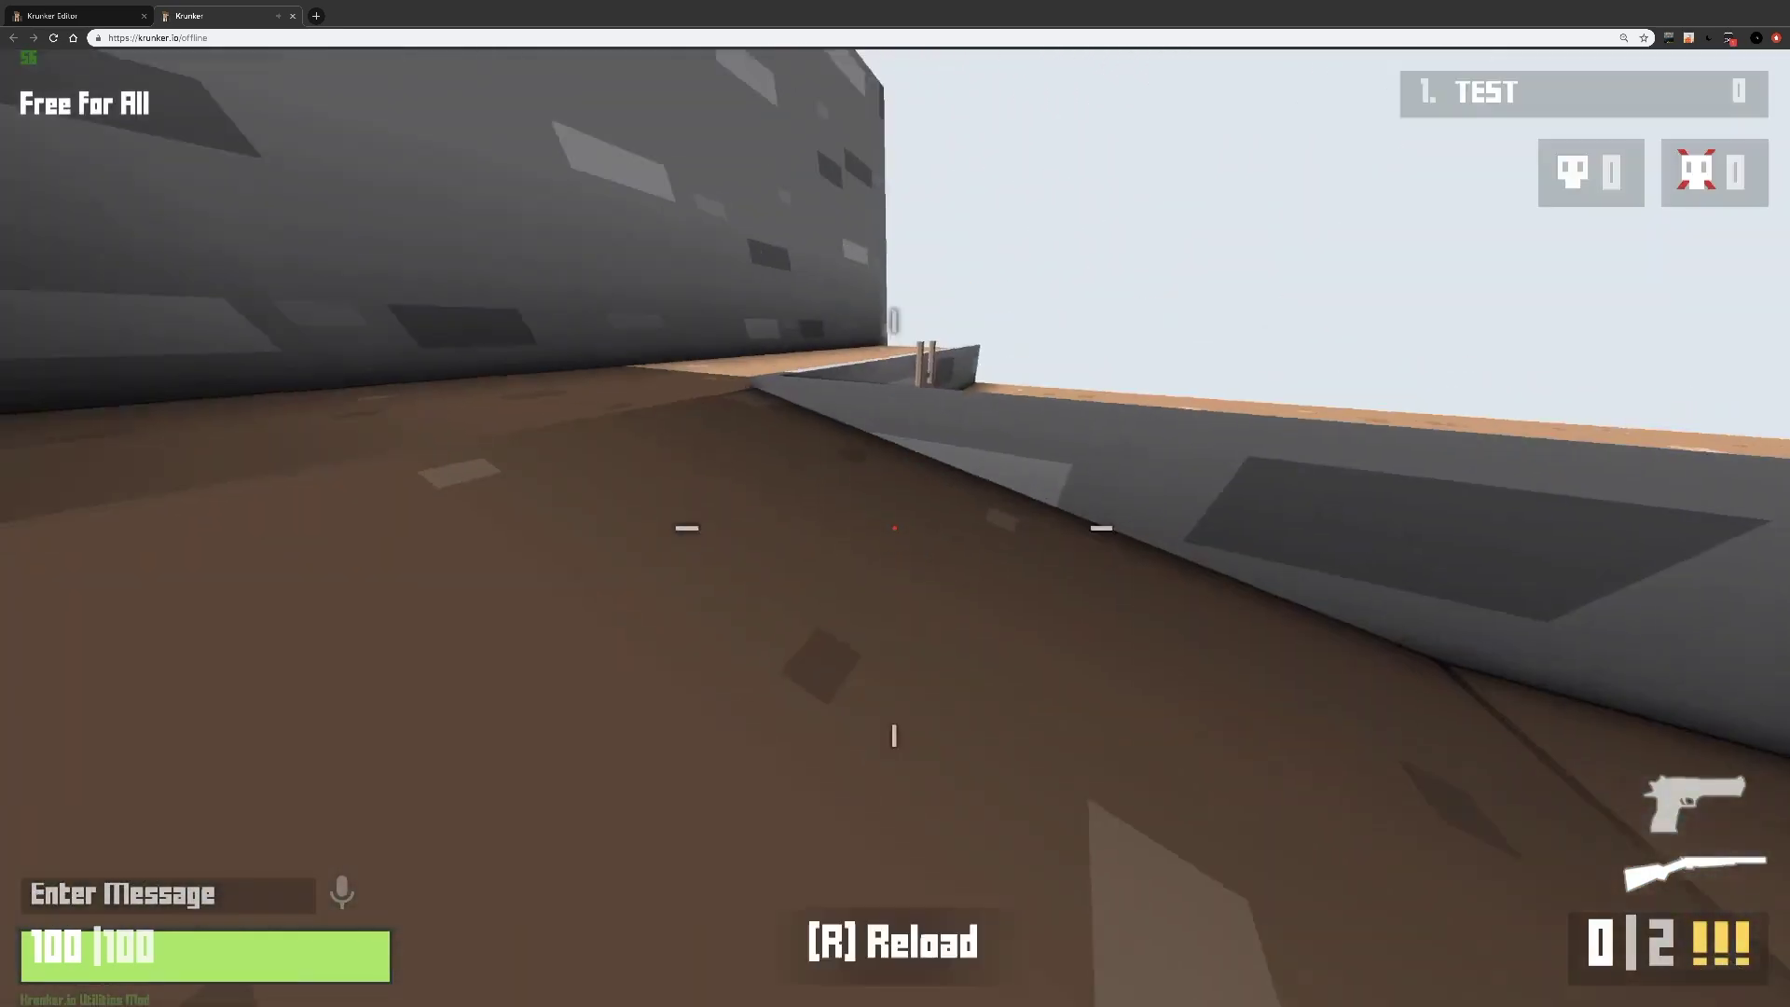
- Jump along the low wall beside the ramp, leave the playtest and return to the map editor
key("w")
key("space")
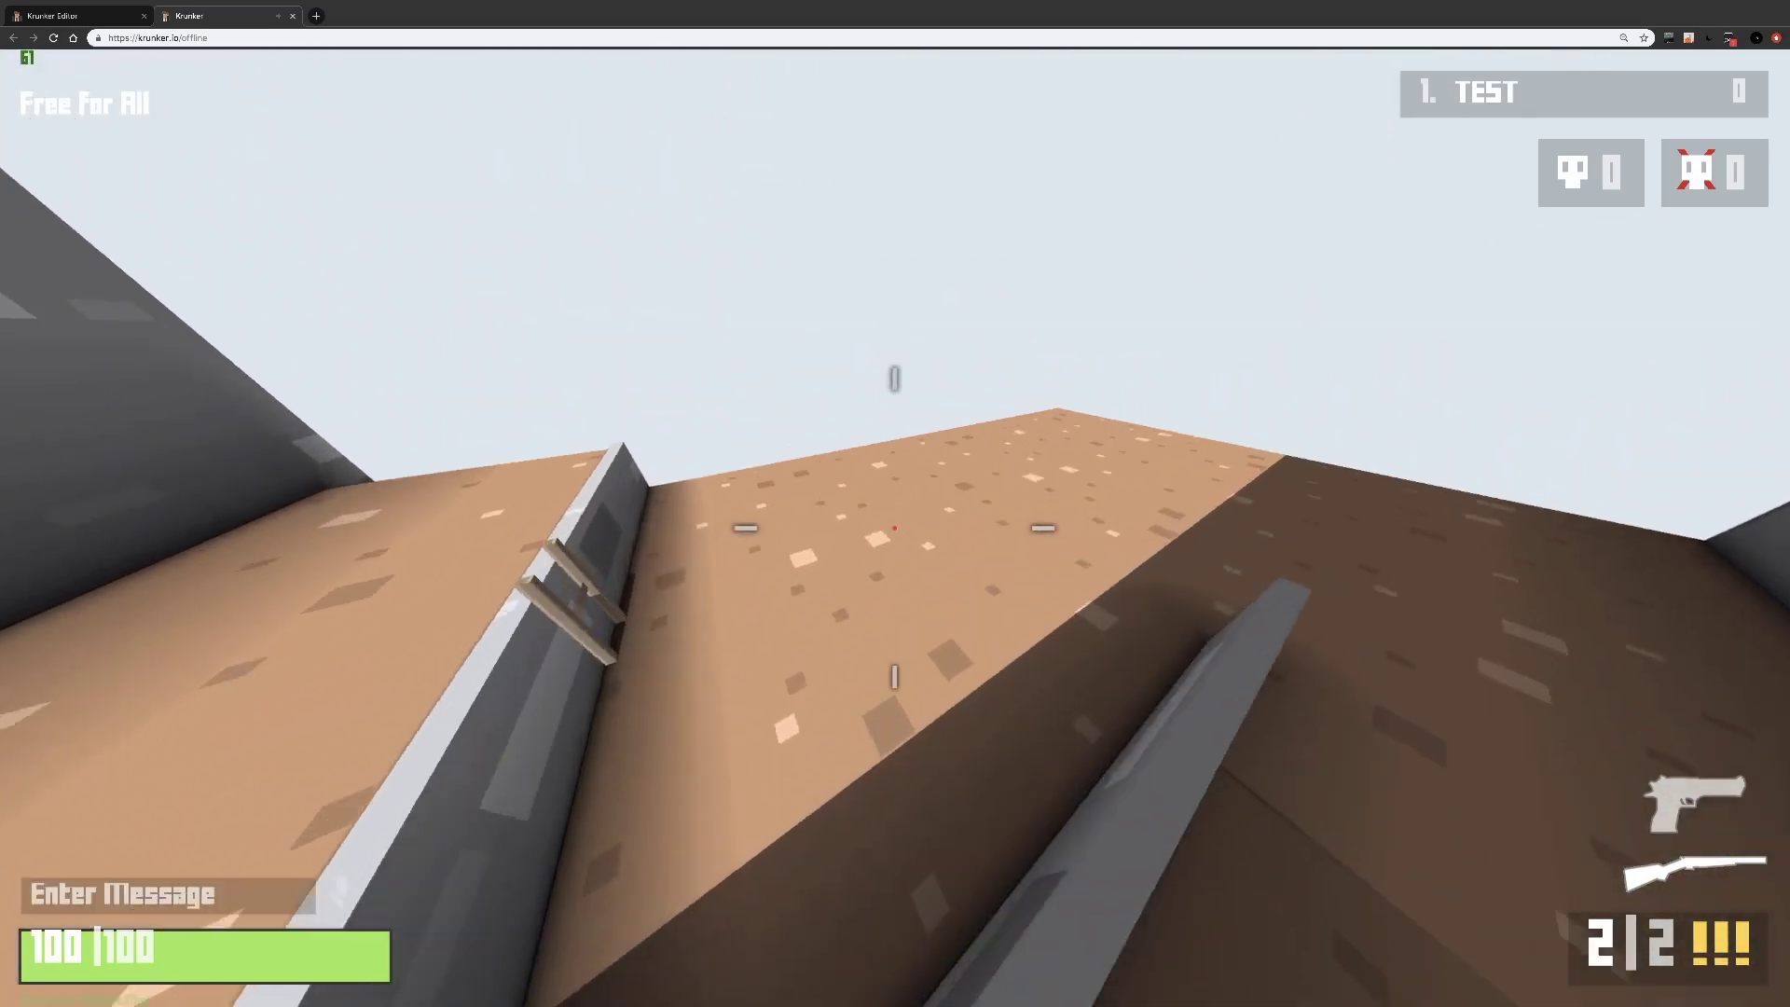
key("w")
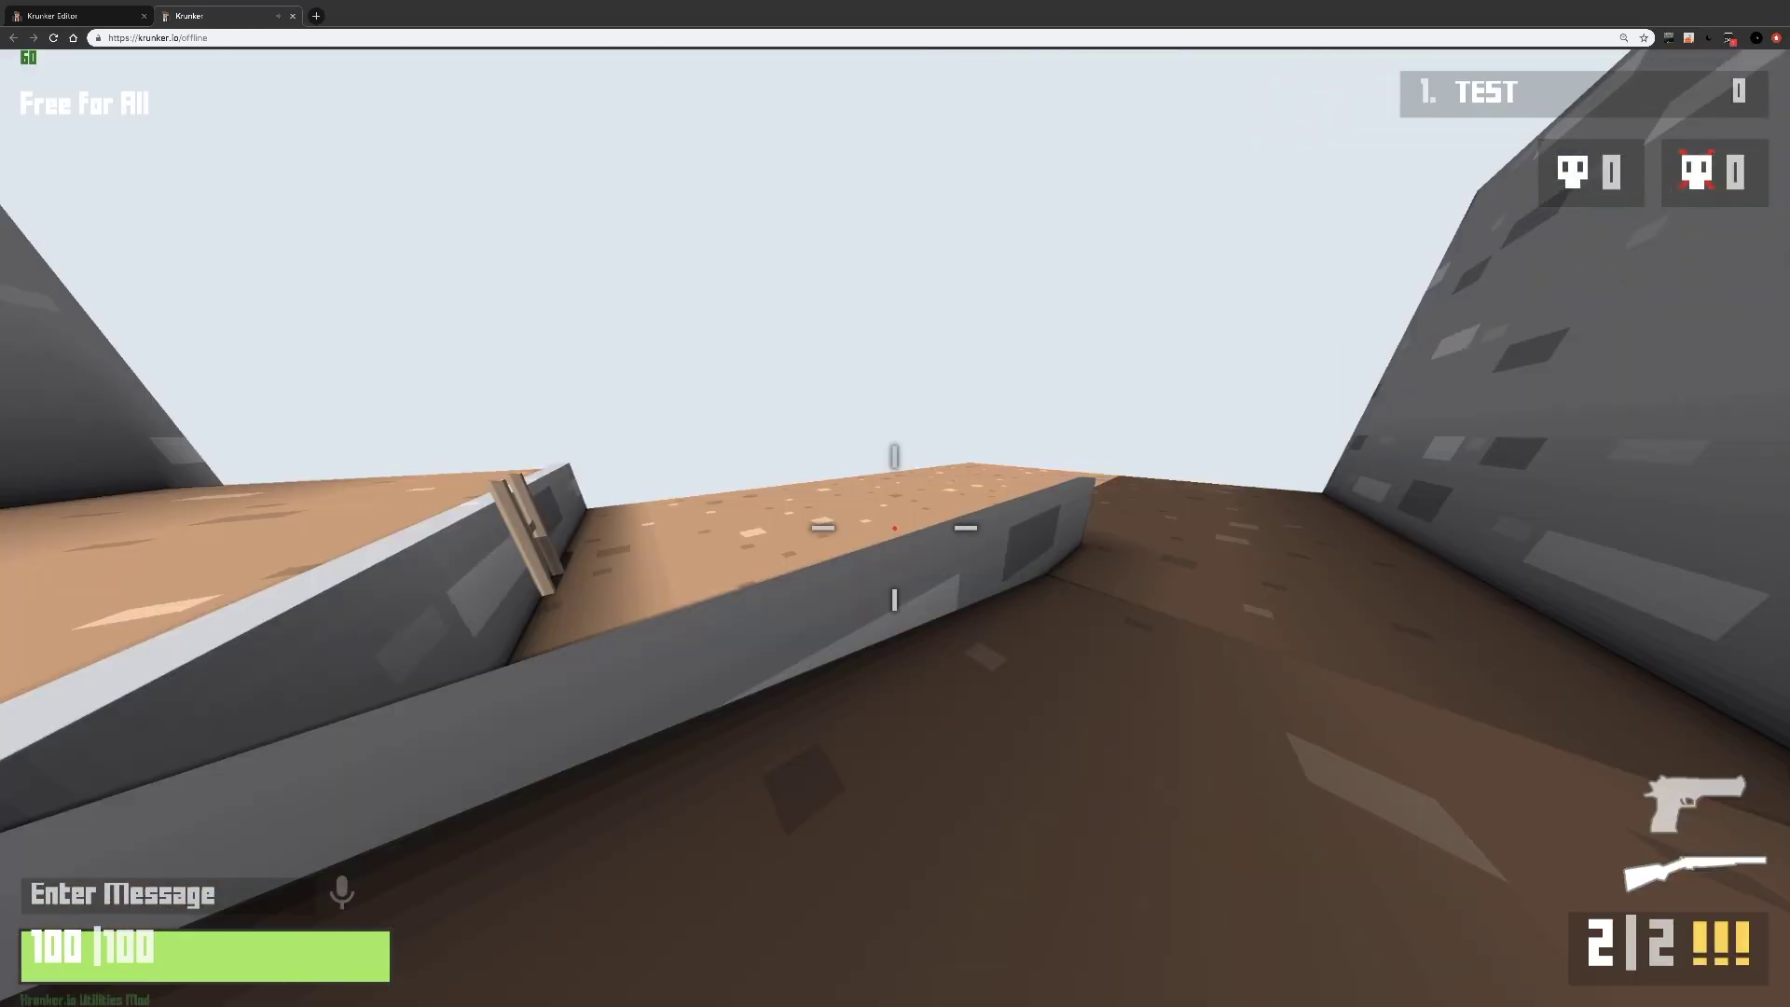
key("Escape")
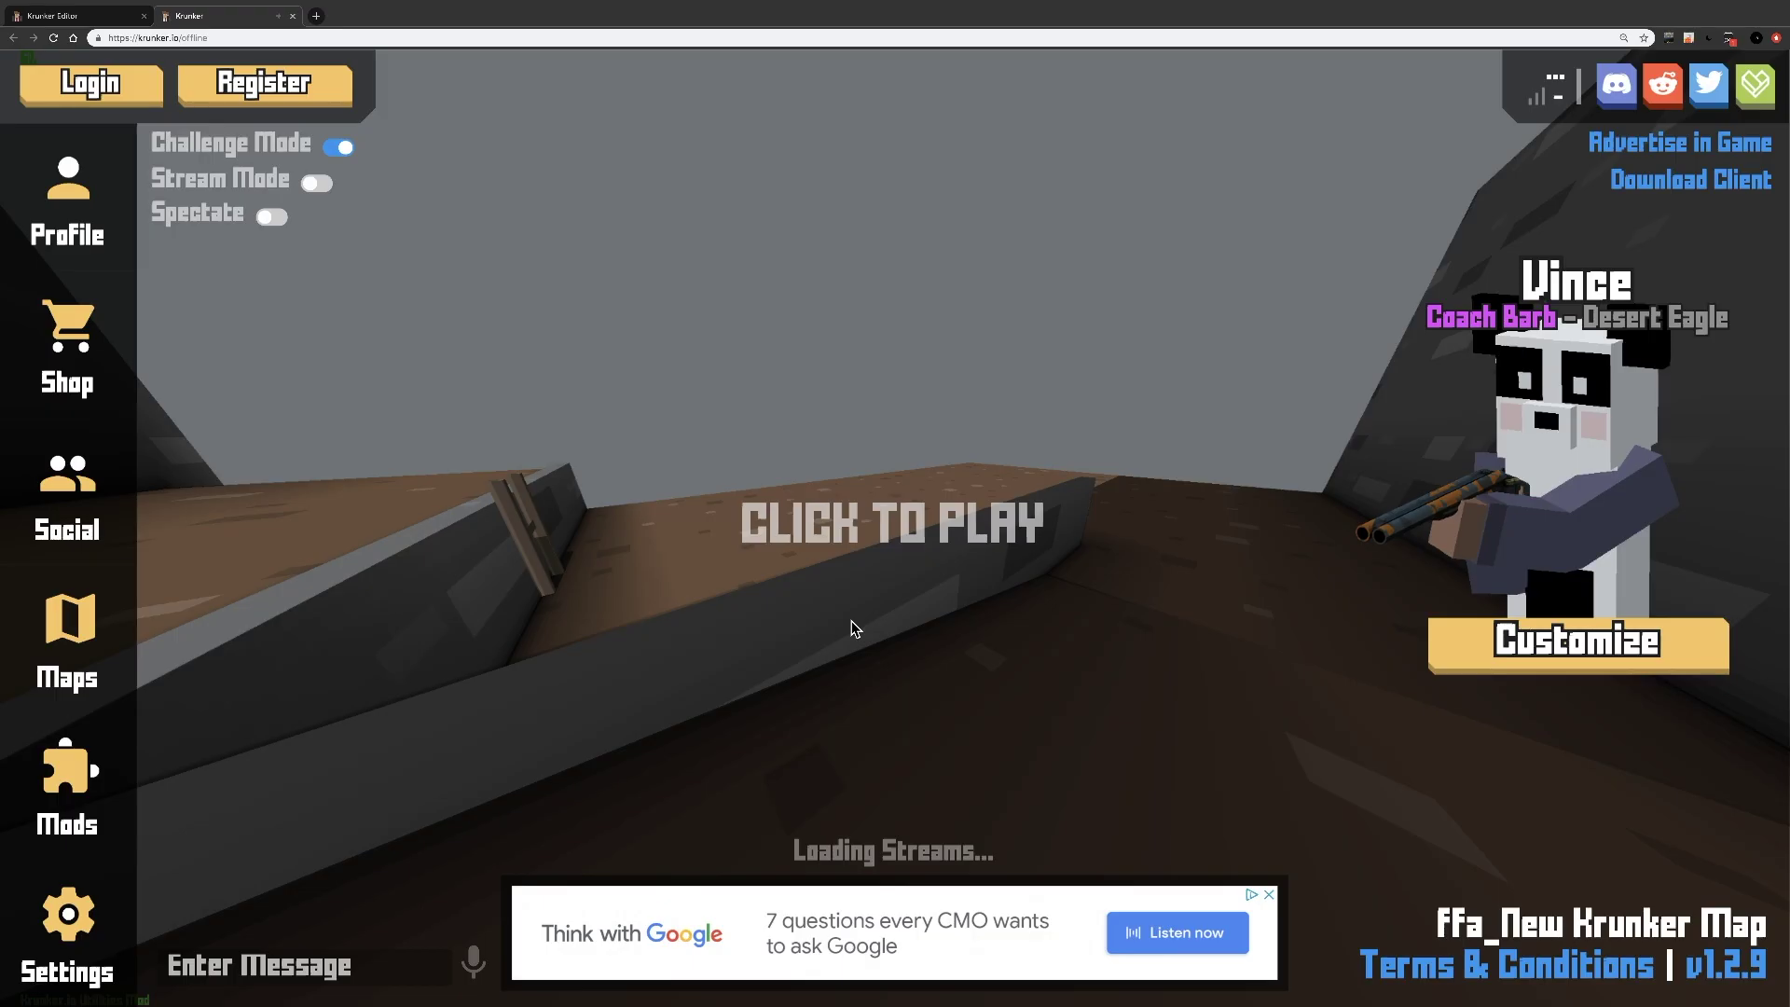
left_click(292, 16)
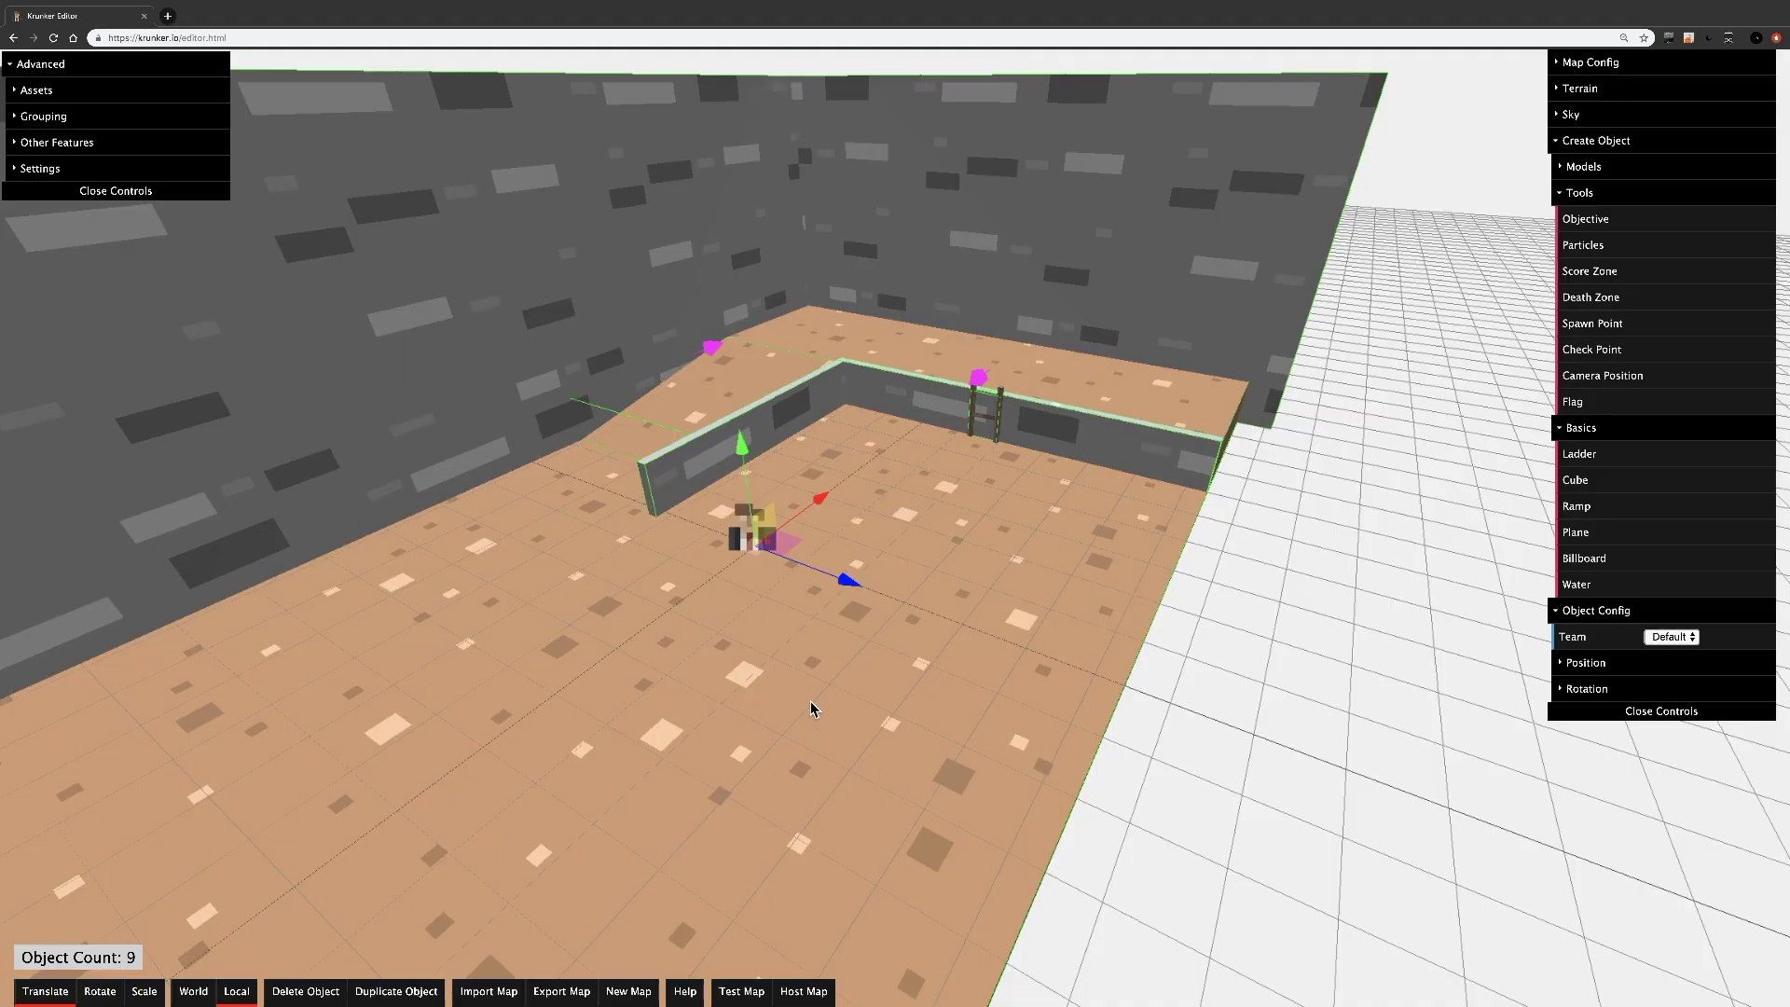
- Duplicate the raised dirt platform and place the copy at the opposite end of the floor
left_click(885, 686)
key("w")
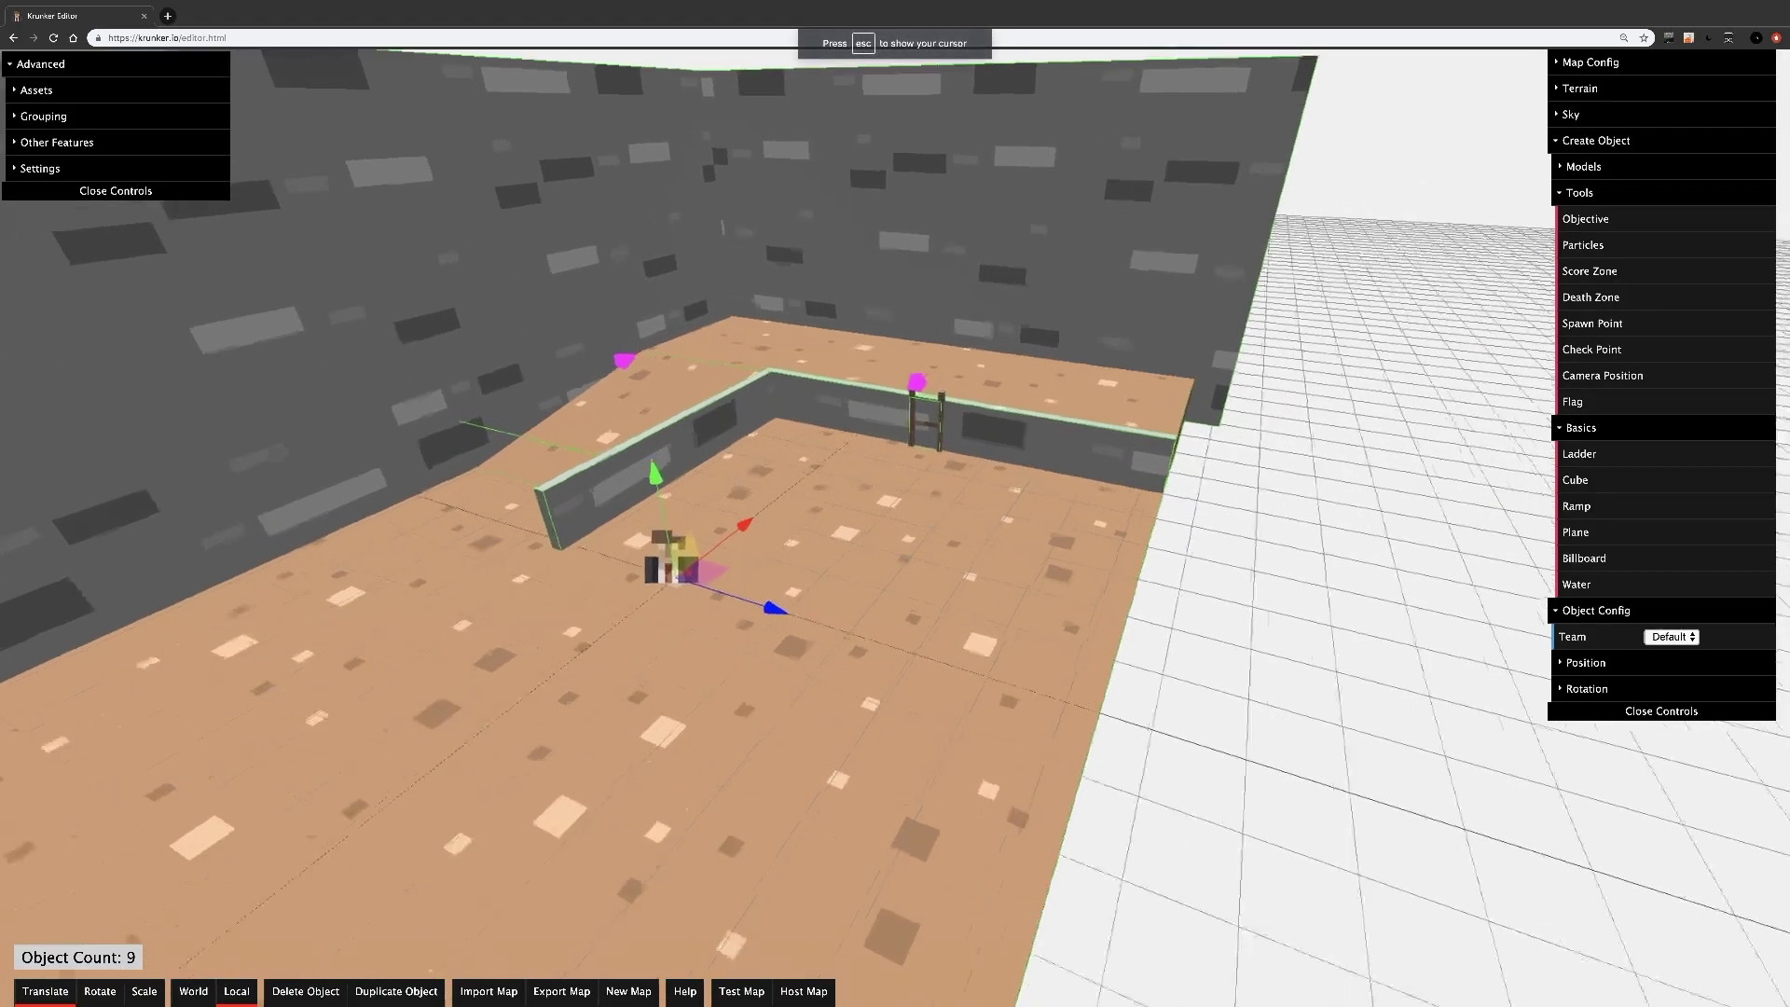
key("d")
key("a")
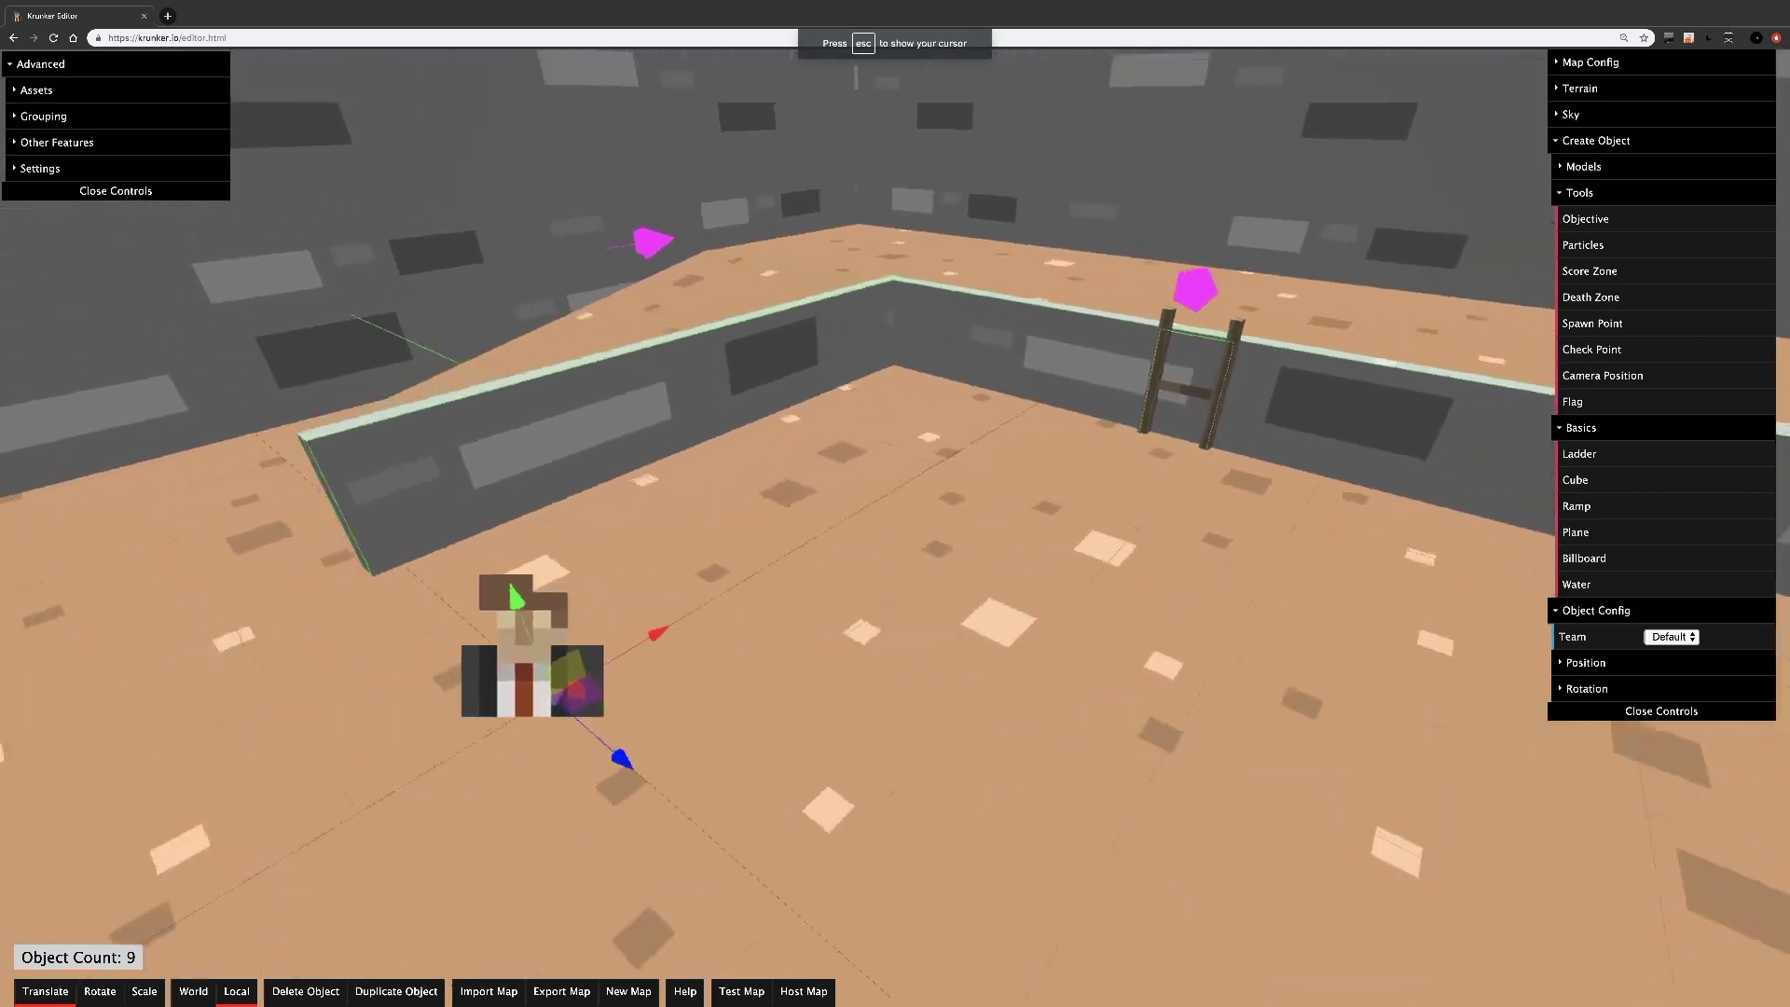
key("d")
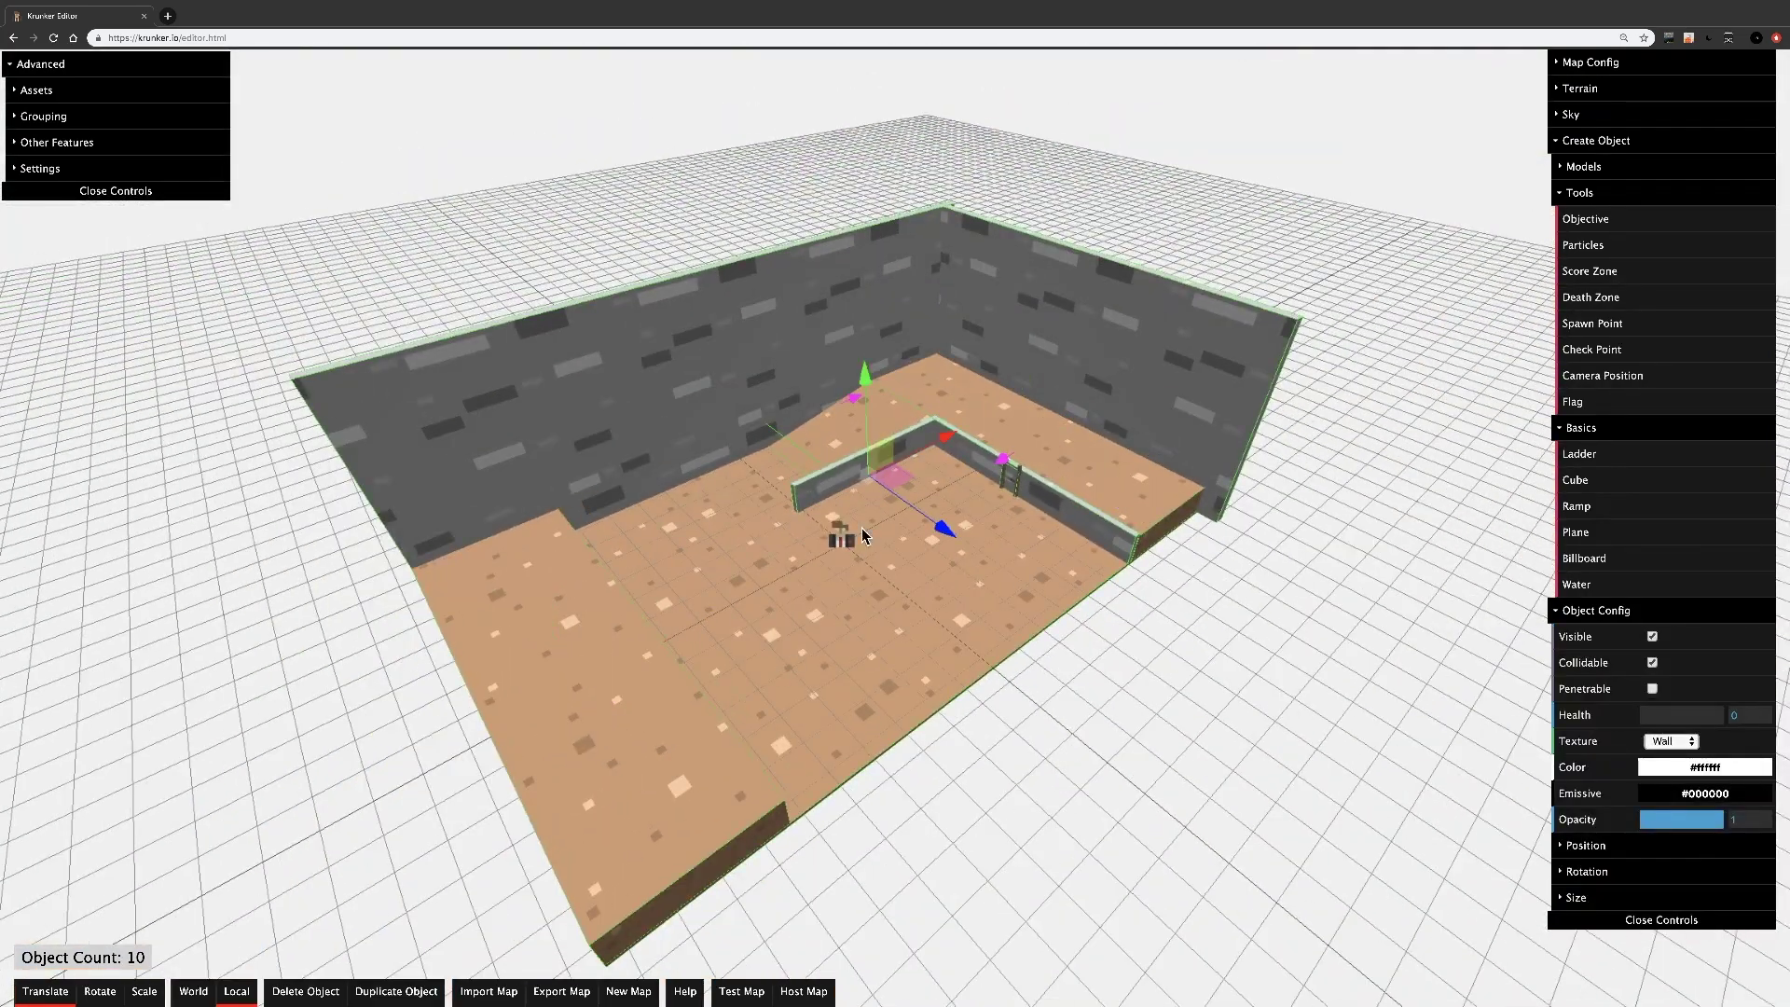
- Duplicate the ramp and its side wall and place the copies against the second platform
left_click(402, 992)
left_click(403, 996)
left_click_drag(917, 487, 1119, 620)
left_click_drag(1126, 536, 923, 639)
left_click(709, 546)
left_click_drag(757, 623, 811, 683)
left_click_drag(834, 608, 871, 591)
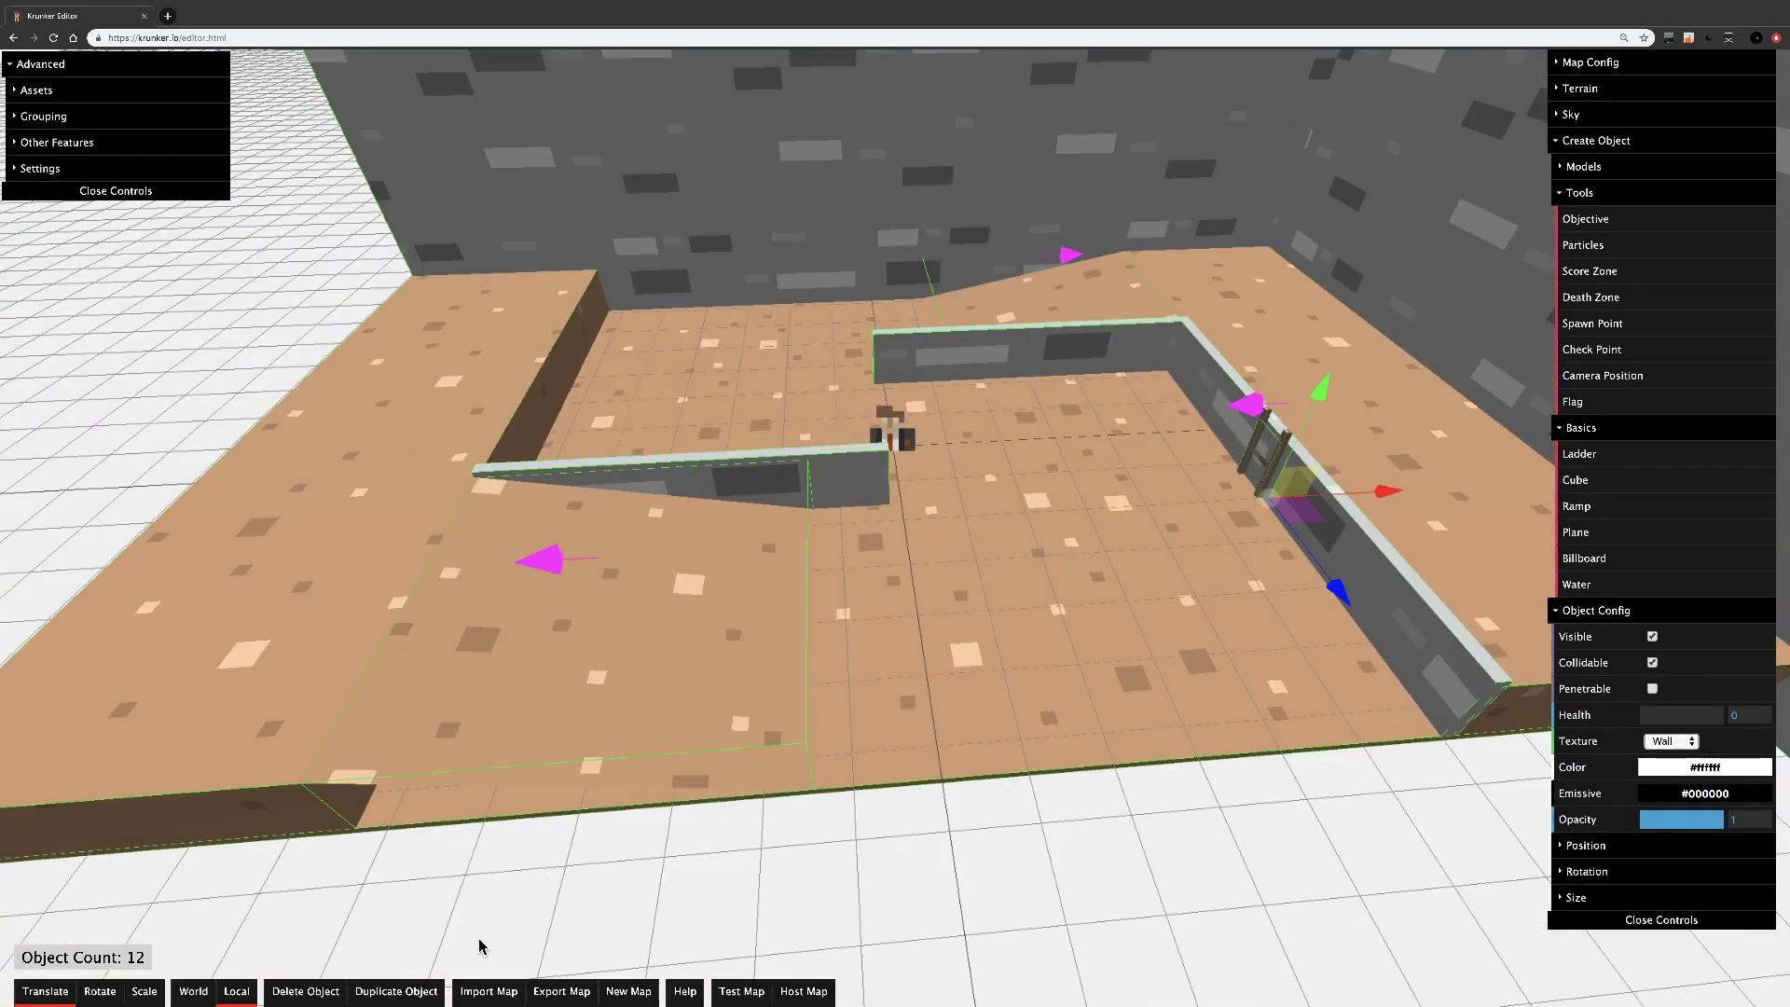
- Move a copy of the low platform wall to the second platform's edge and rescale the second ramp's side wall
left_click(397, 993)
left_click_drag(1387, 491, 631, 535)
left_click_drag(451, 643, 511, 458)
scroll(827, 500, "down", 3)
left_click(827, 500)
key("r")
left_click_drag(845, 520, 821, 522)
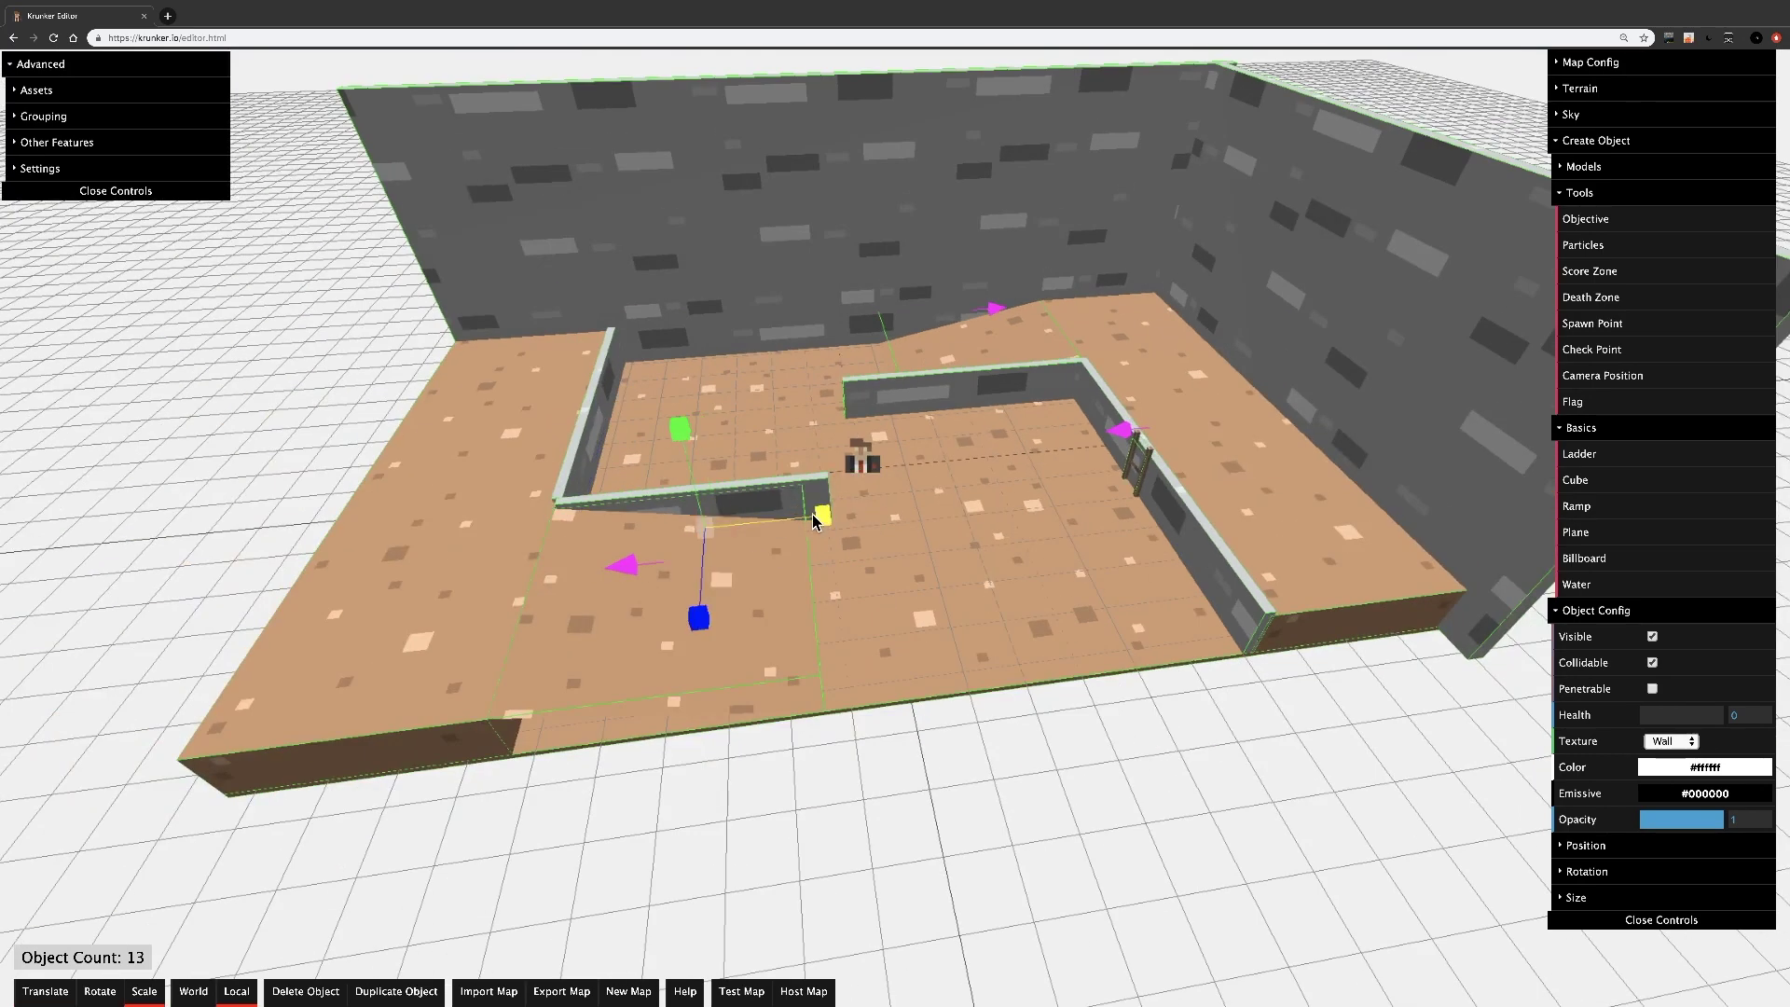
- Duplicate the low wall and stretch the copy along the open outer edge of the map
left_click_drag(767, 839, 938, 852)
left_click(830, 503)
left_click(396, 992)
left_click_drag(864, 620, 1031, 911)
scroll(1032, 911, "down", 3)
key("r")
left_click_drag(808, 614, 930, 566)
key("w")
- Duplicate the tall end wall and move the copy to the opposite end behind the second platform
left_click(1054, 383)
left_click(395, 996)
left_click_drag(1105, 373, 521, 529)
left_click_drag(1177, 709, 1097, 692)
scroll(1098, 692, "up", 5)
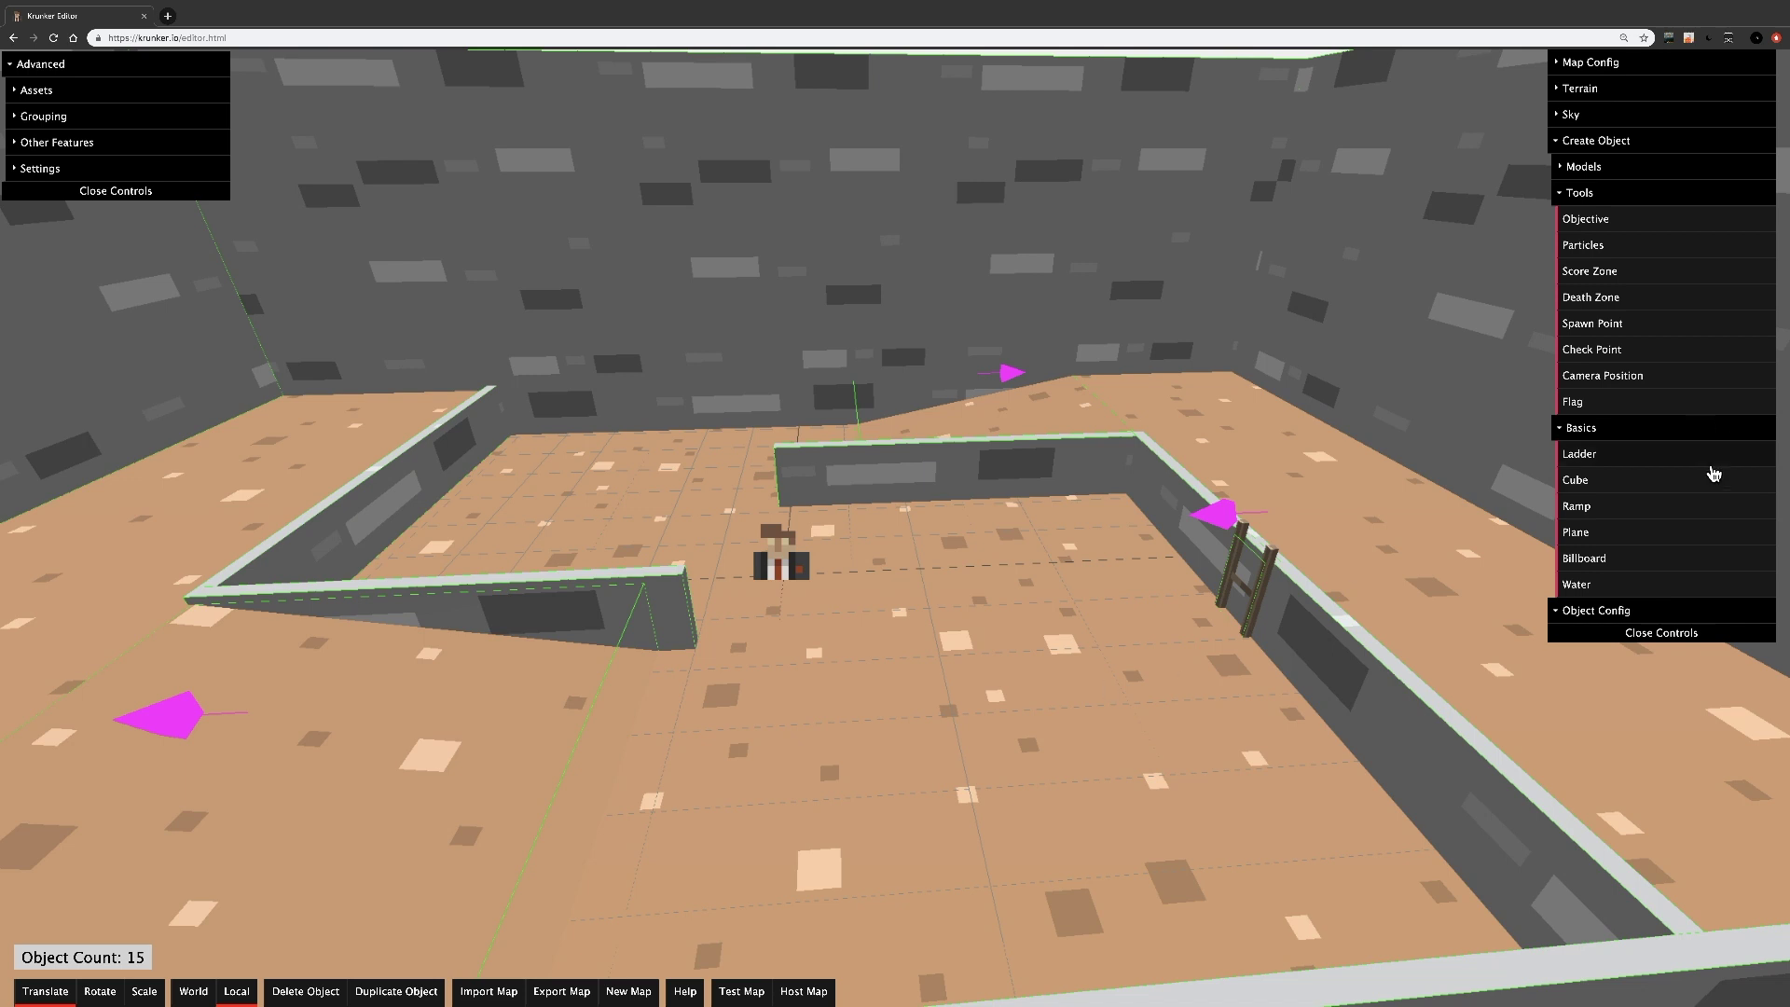
- Add a Crate model and move it into the corner where the two low walls meet
left_click(1583, 168)
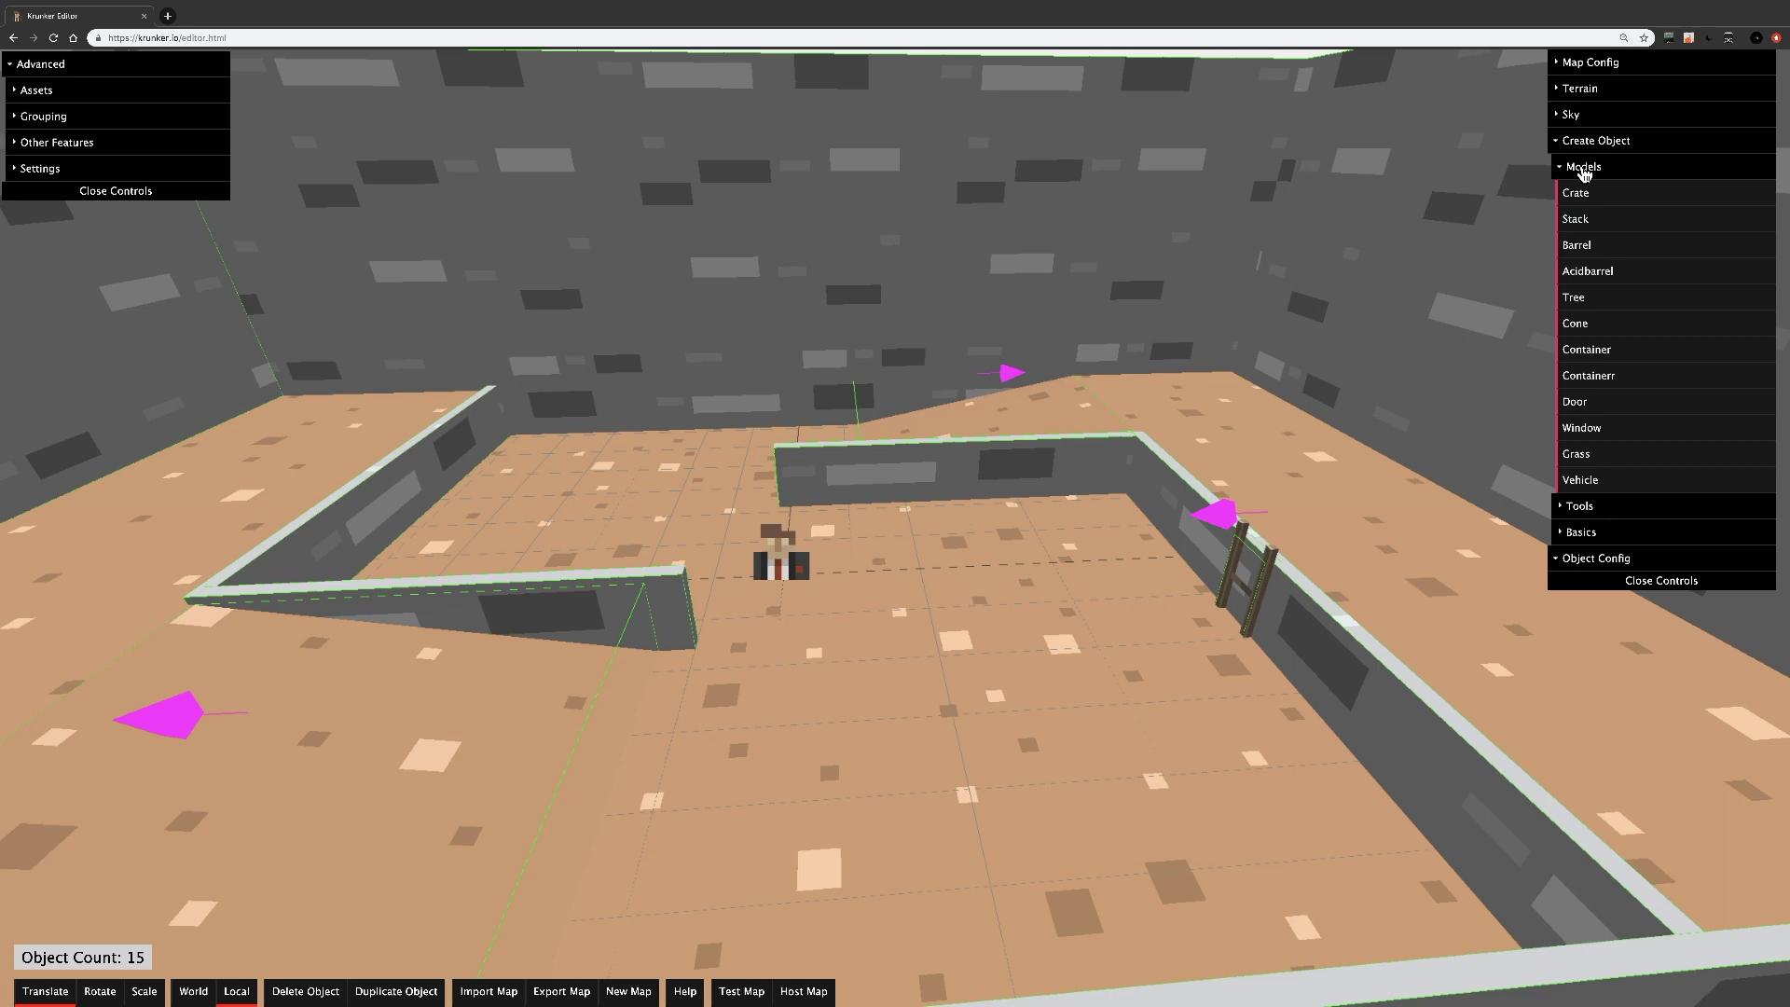
left_click(1576, 193)
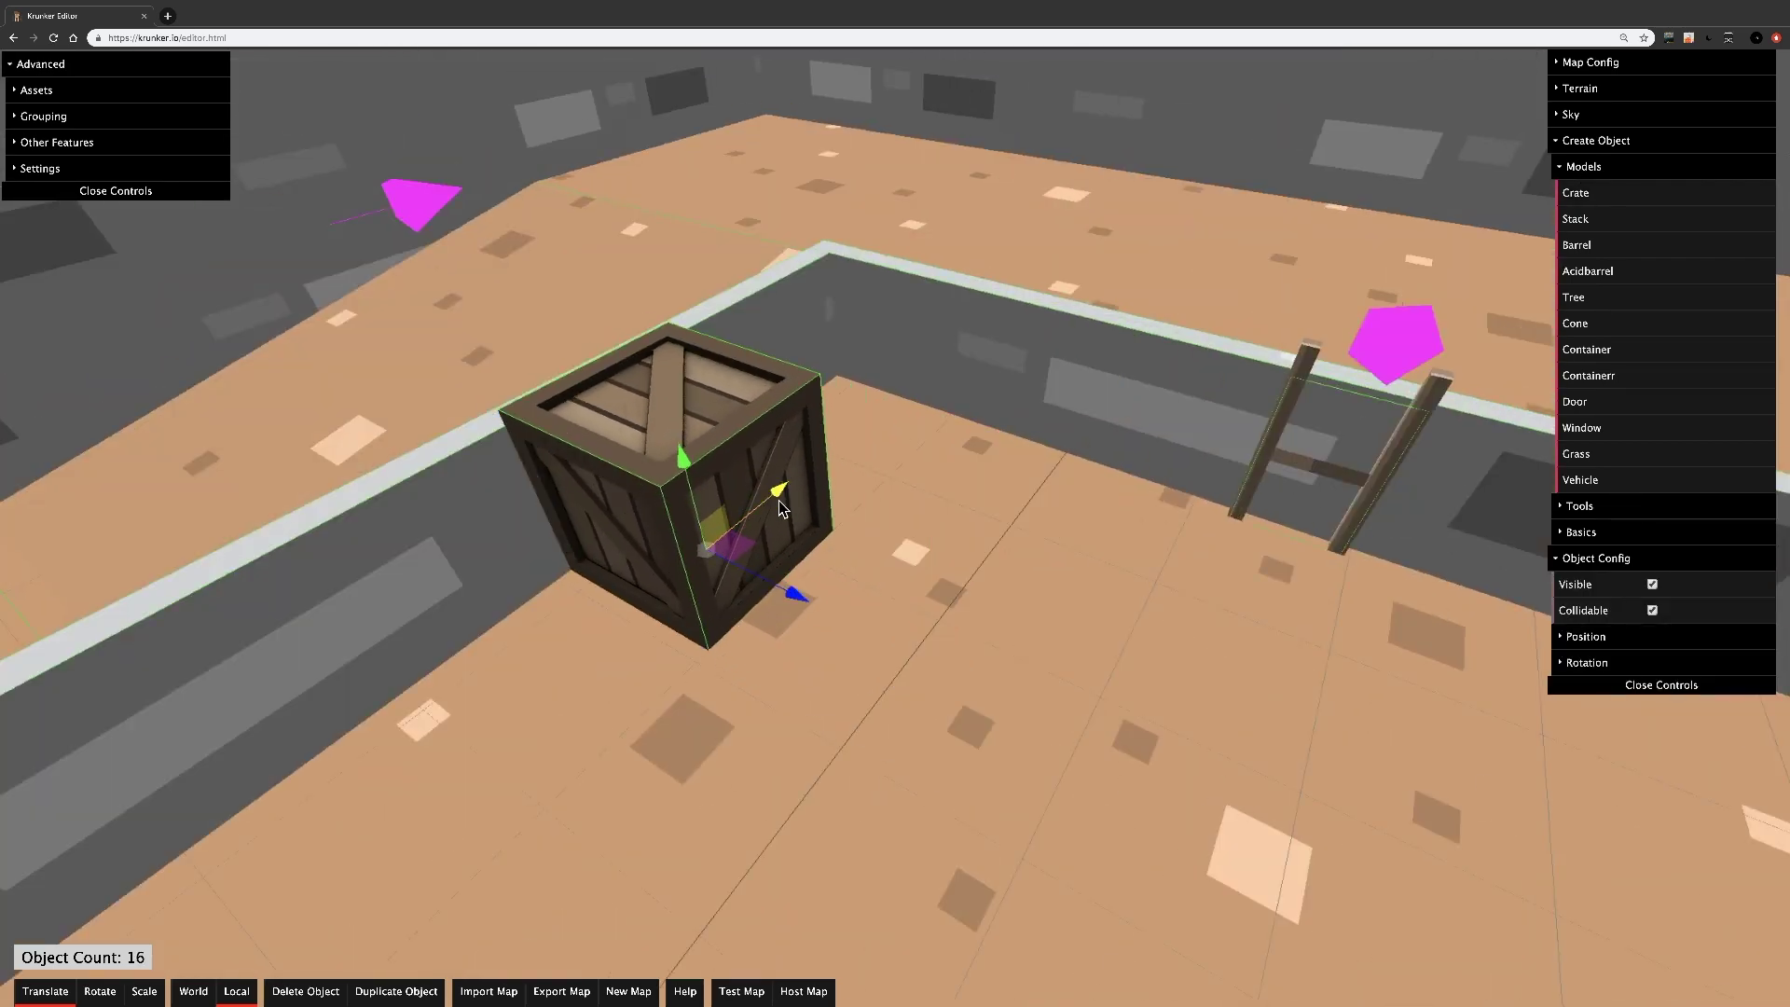
left_click_drag(779, 500, 948, 412)
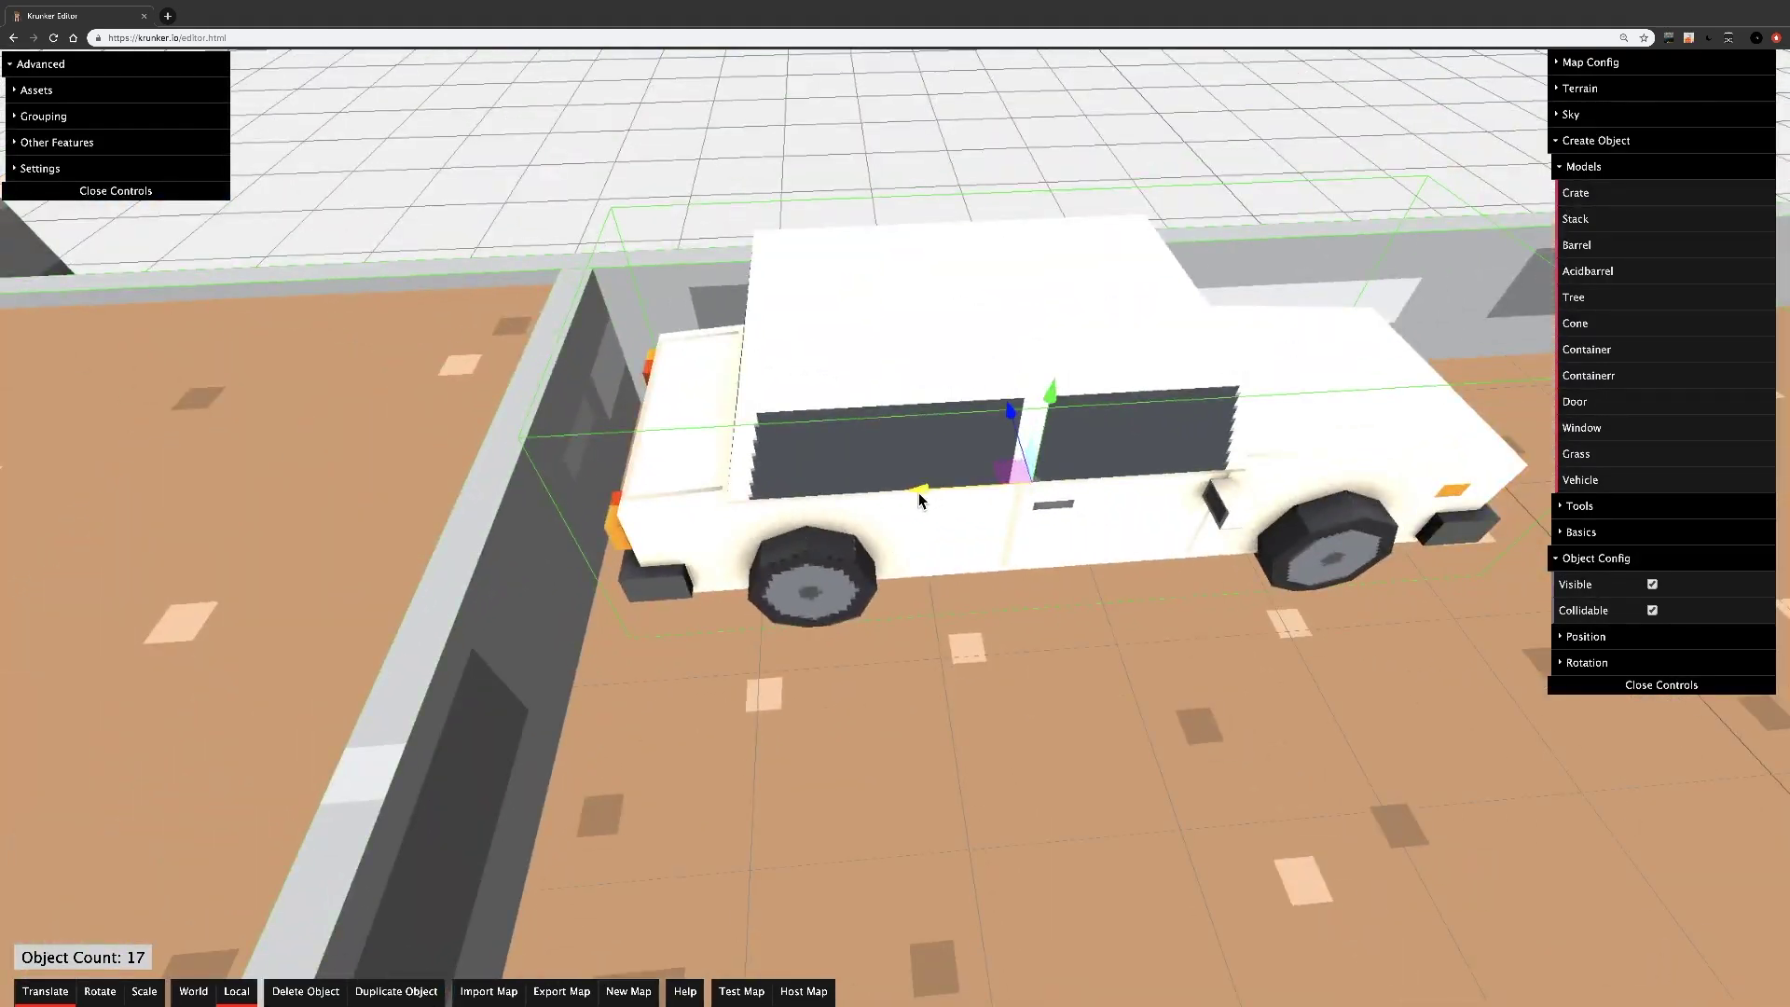
- Add a Vehicle model and park it along the outer low wall near the ladder wall
left_click_drag(920, 492, 881, 496)
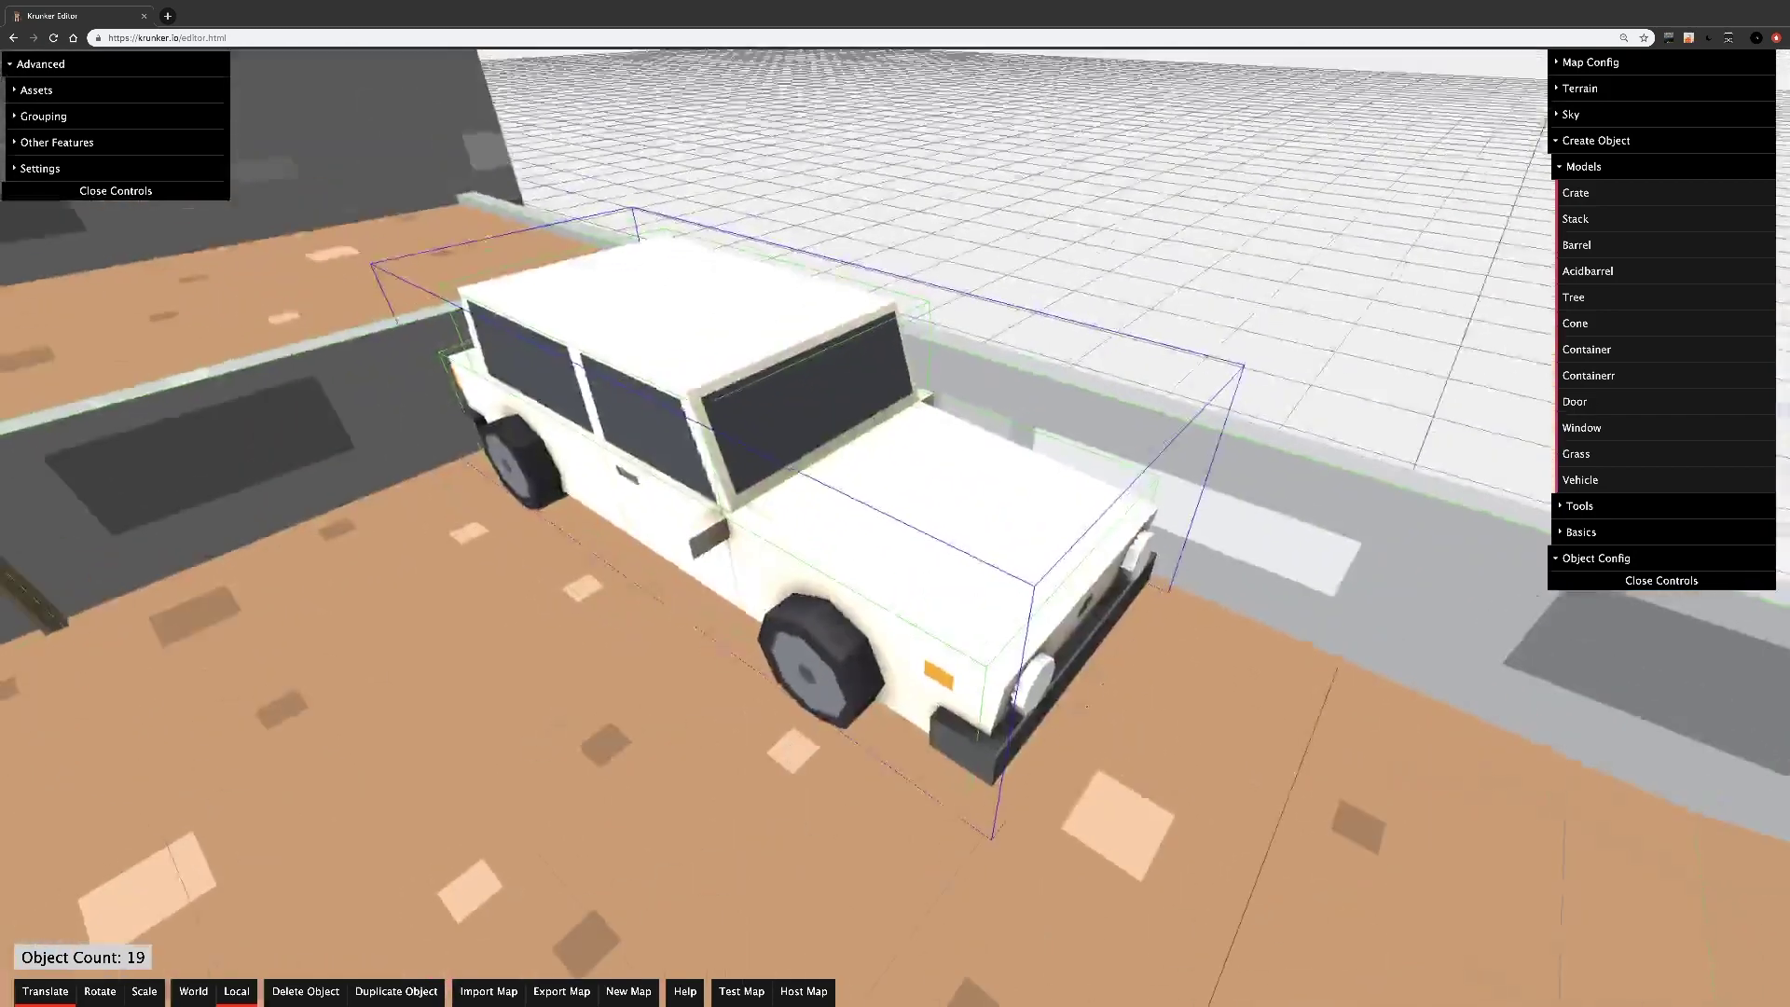
right_click_drag(909, 698, 909, 697)
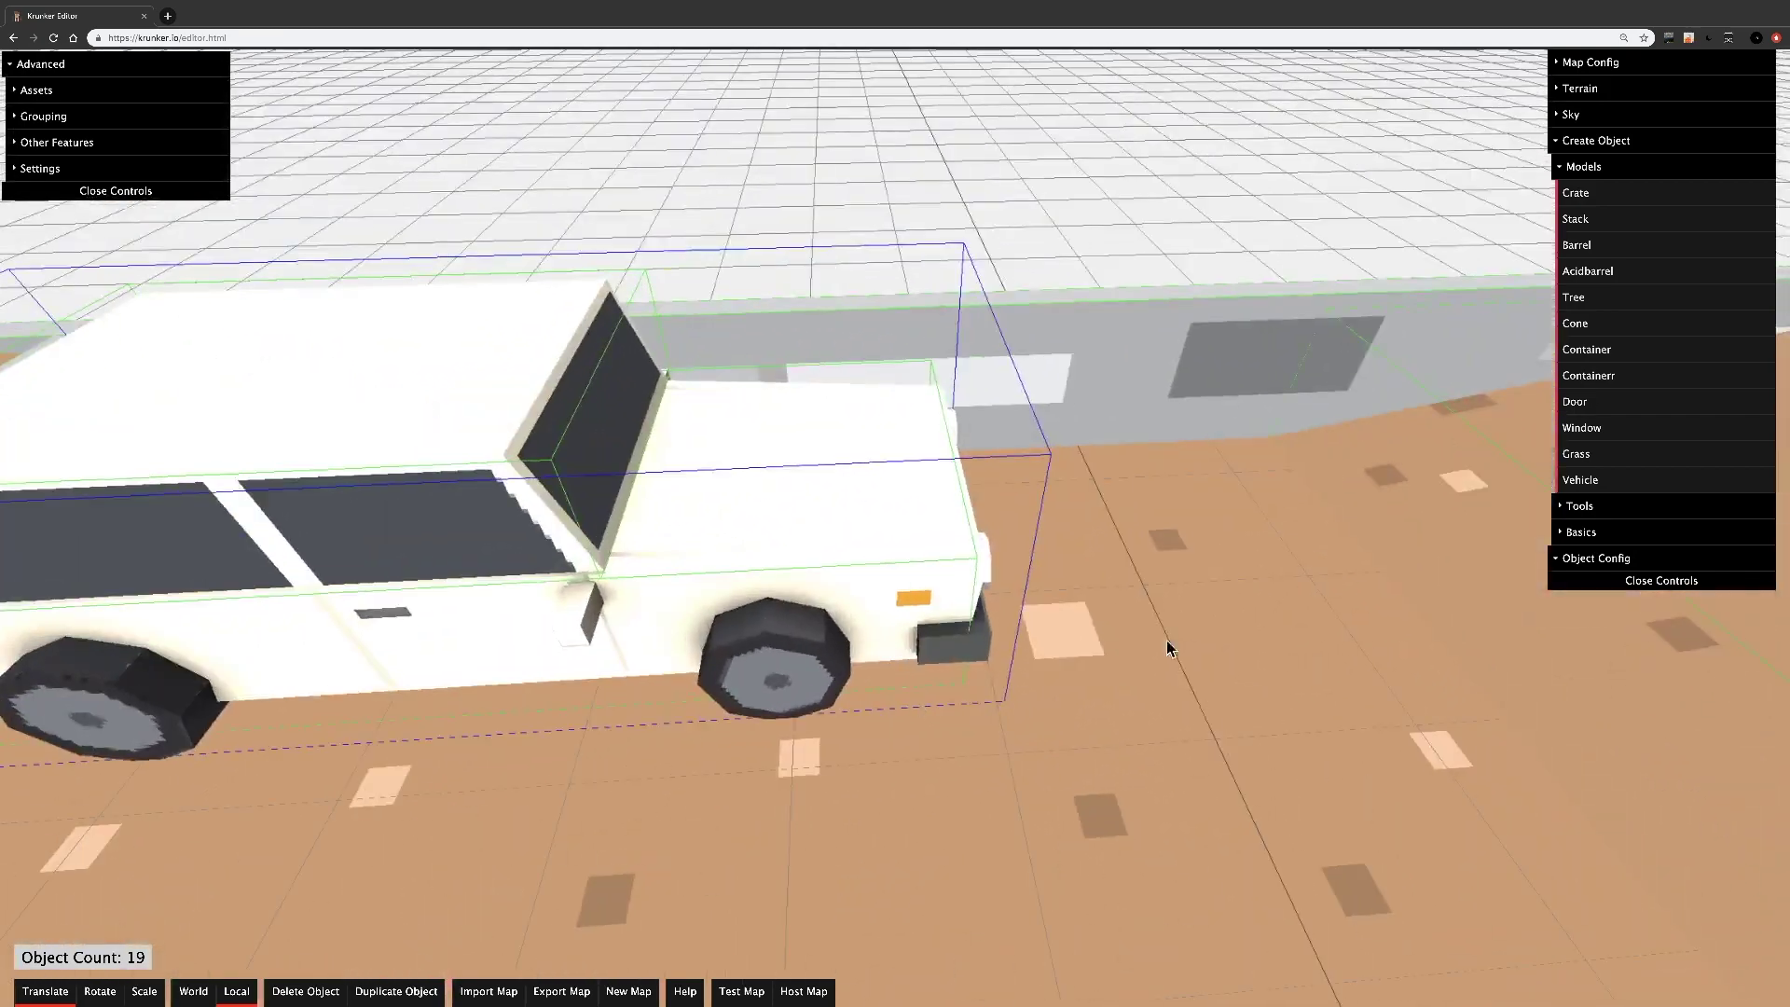
key("s")
right_click_drag(245, 349, 244, 350)
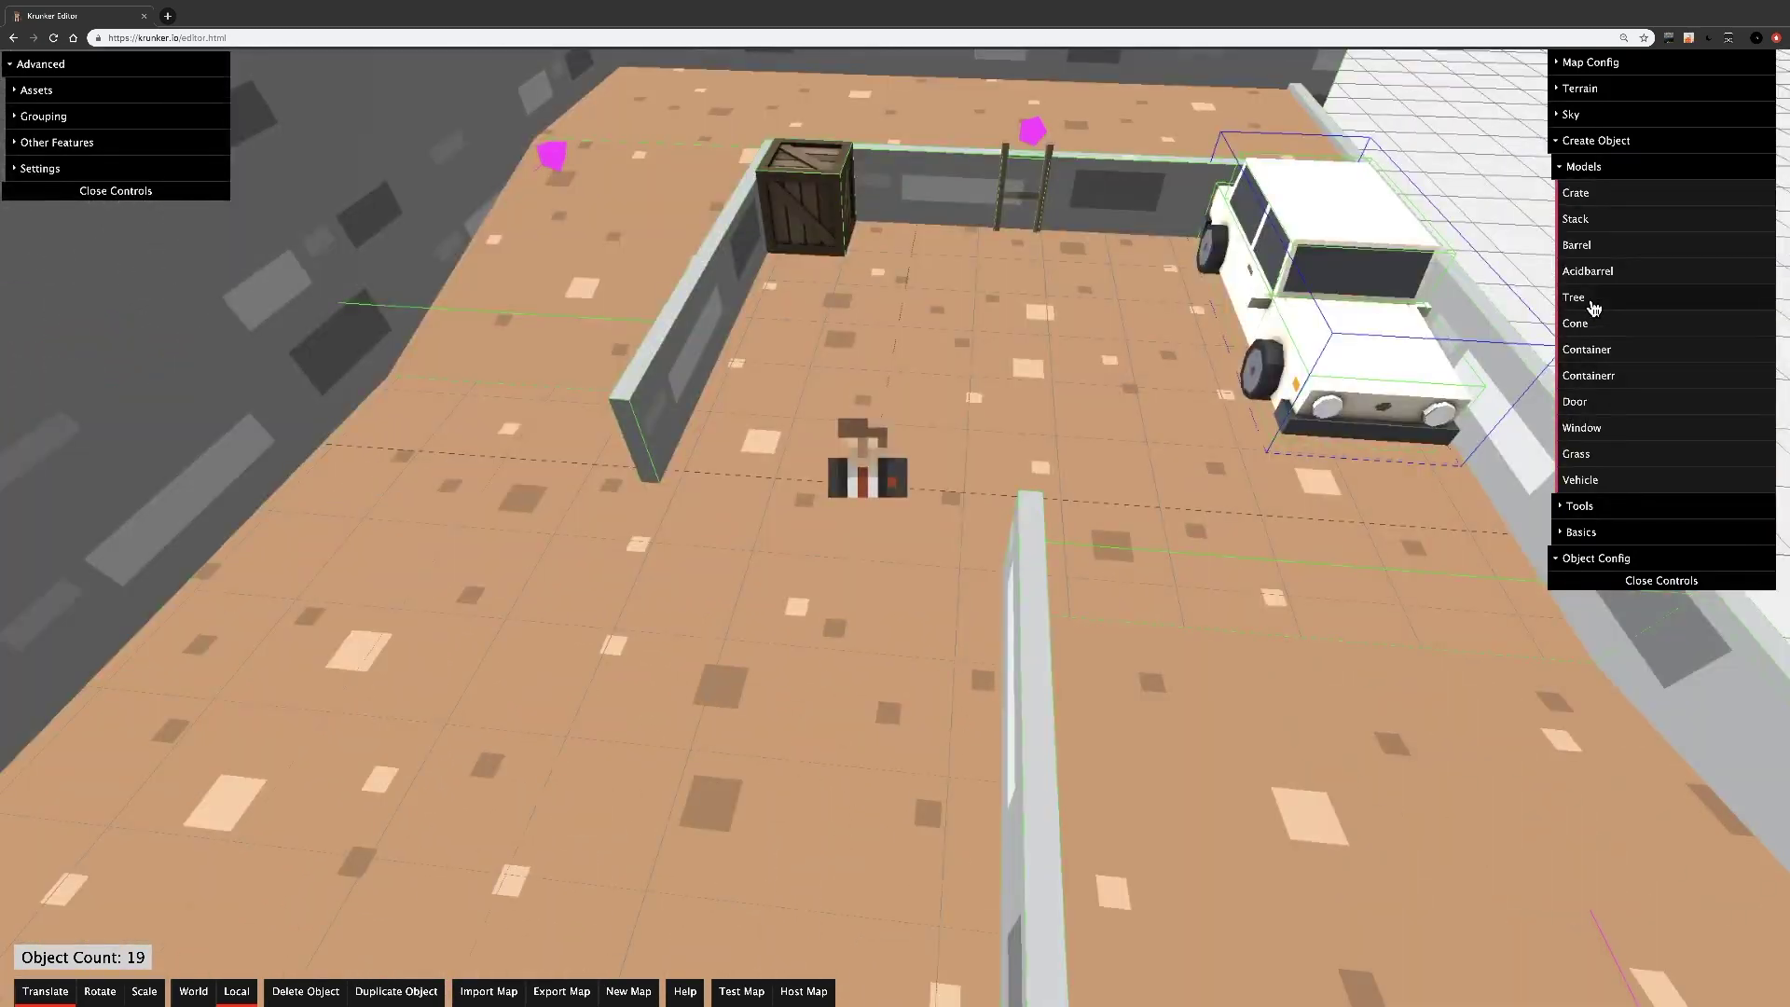
- Add the open red Containerr model and move it alongside the second ramp's side wall
left_click(1610, 385)
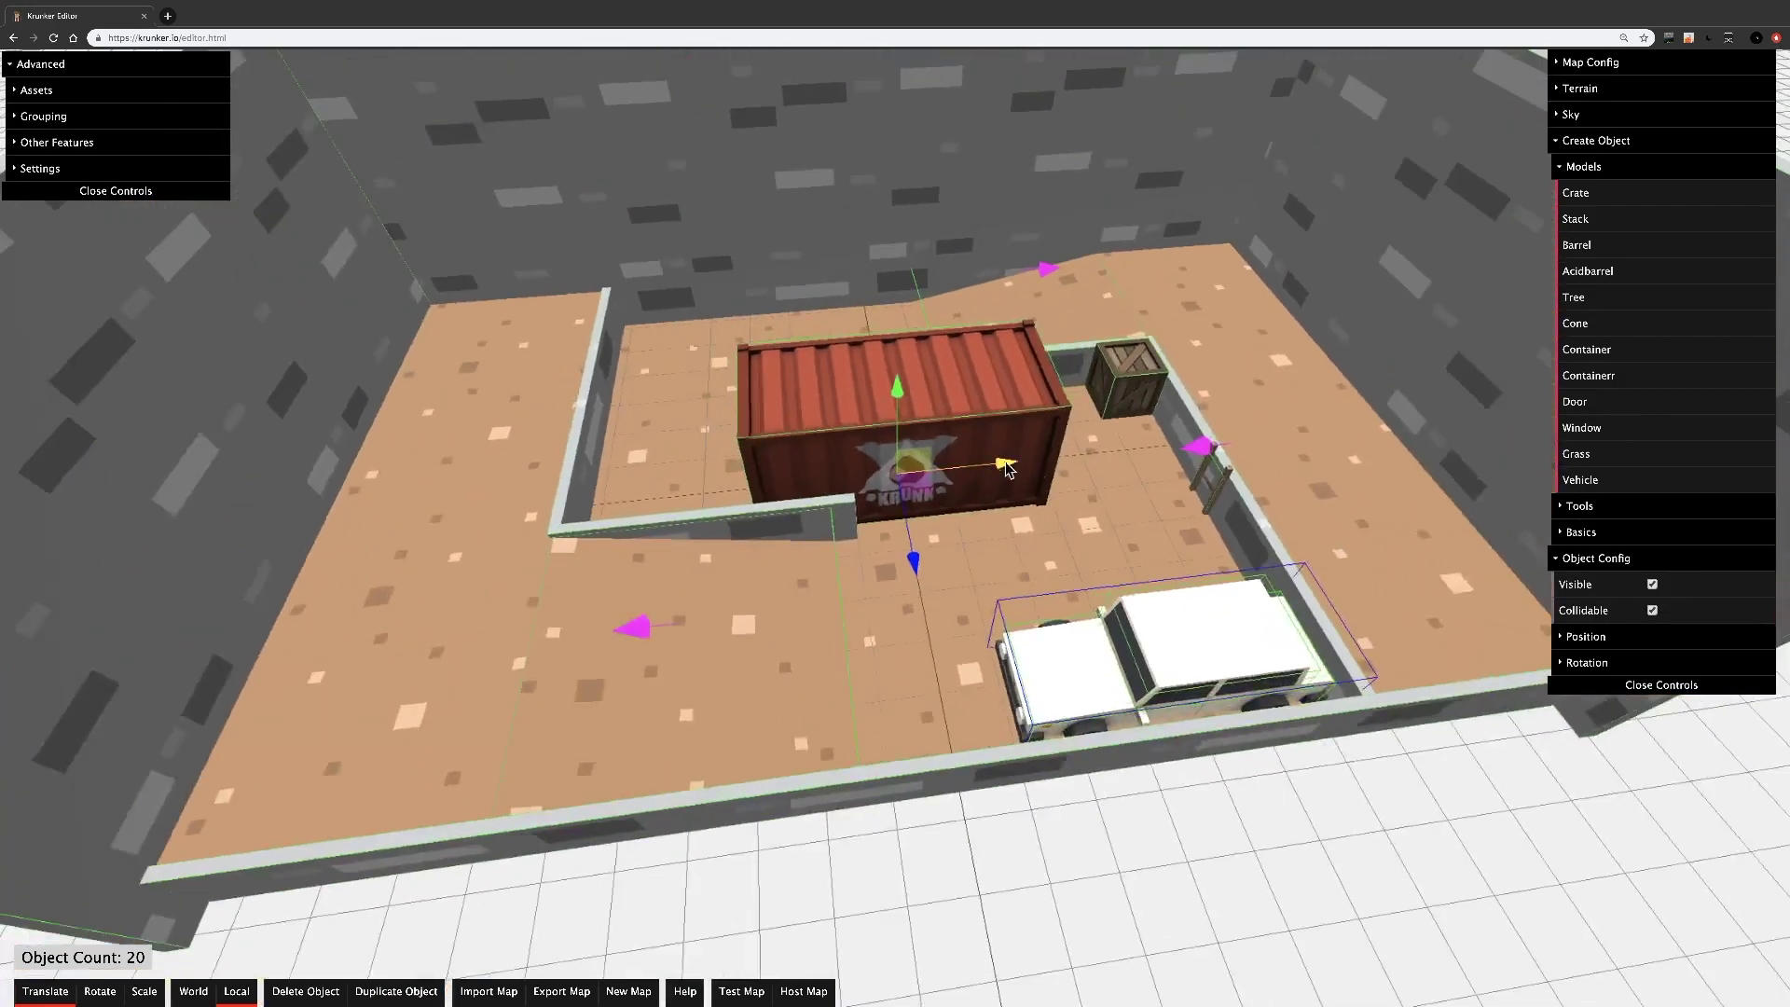
left_click_drag(979, 474, 842, 487)
key("w")
right_click_drag(842, 488, 1050, 463)
key("a")
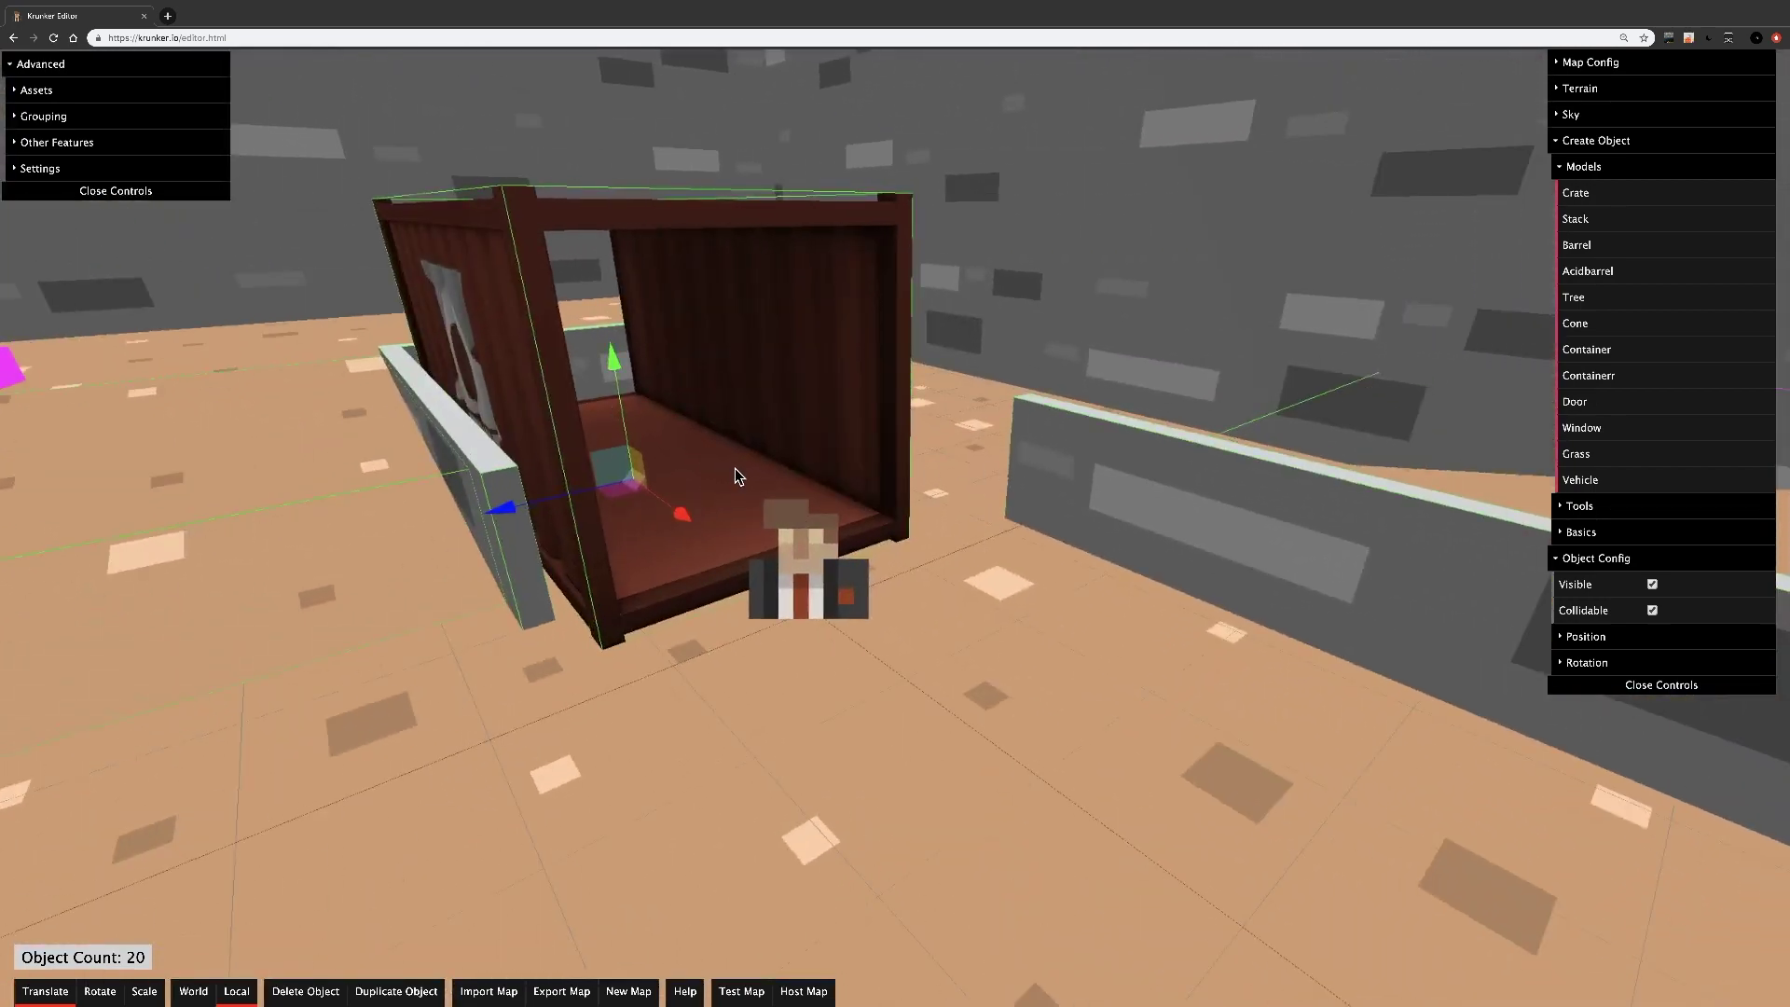
- Paste invisible collision boxes around the red container
key("d")
right_click_drag(734, 469, 1119, 460)
key("a")
key("d")
key("ctrl+v")
key("a")
key("s")
right_click_drag(830, 466, 1479, 427)
- Add a non-collidable Window model and rotate it parallel to the long tall wall
left_click(1582, 427)
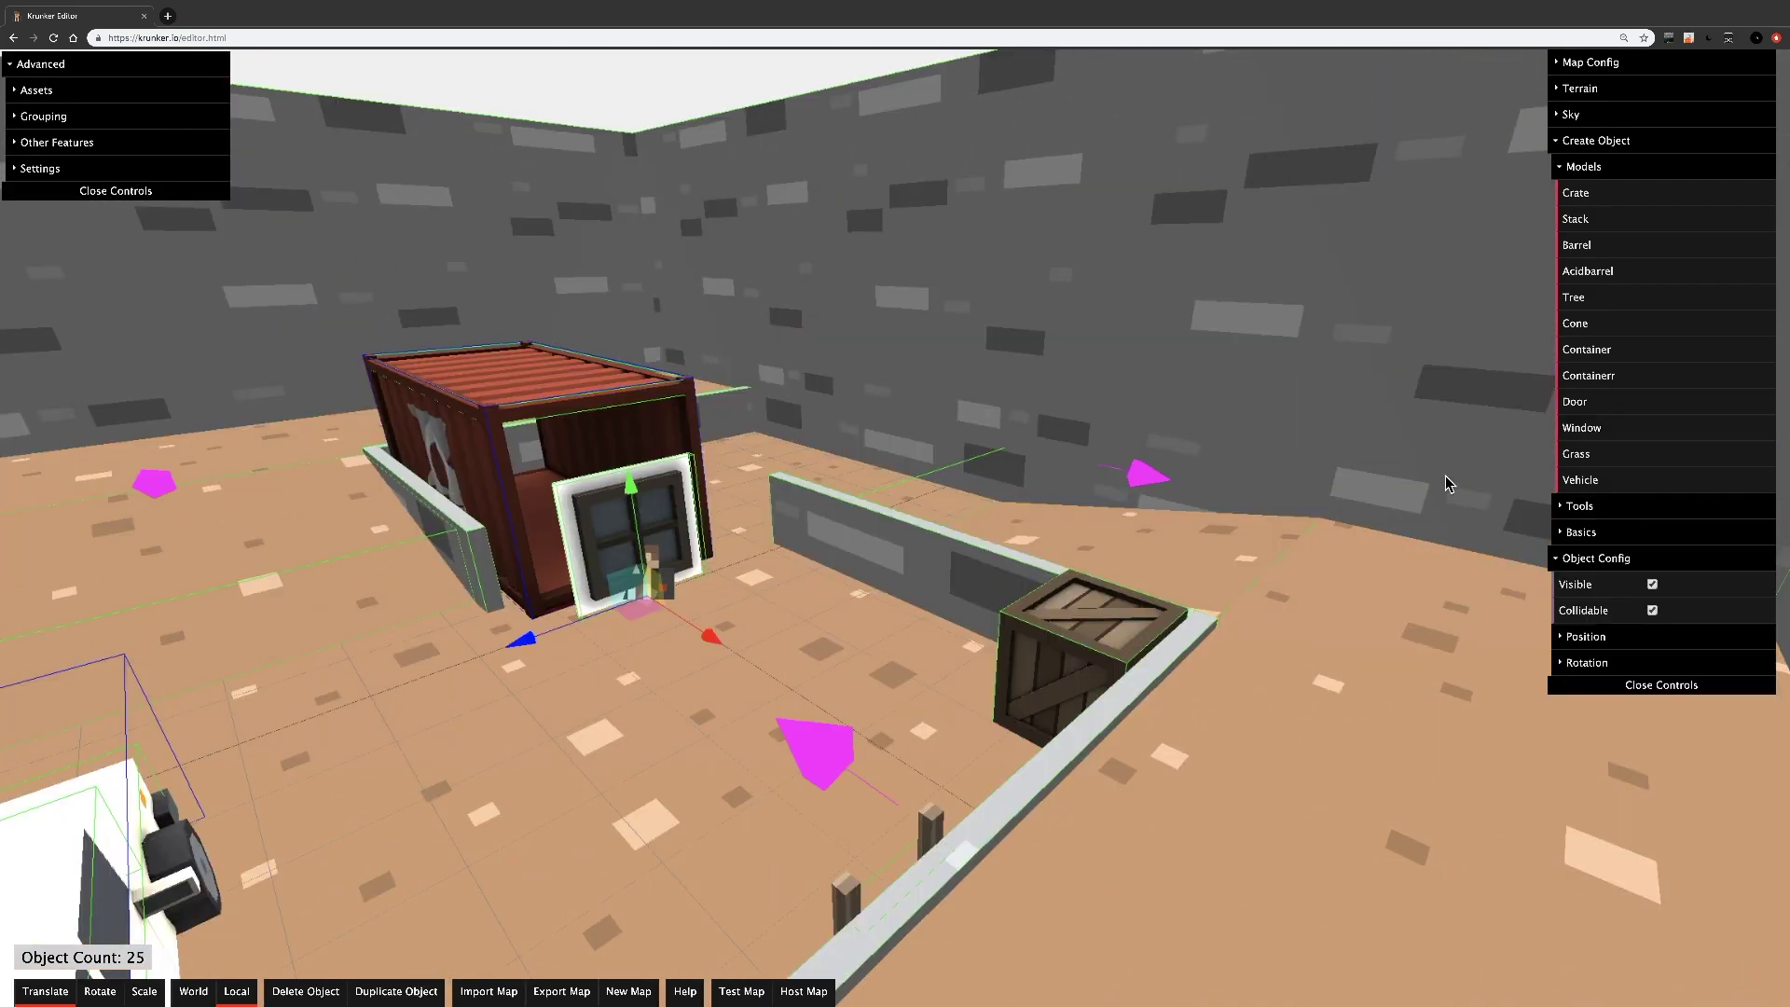
left_click_drag(710, 636, 766, 672)
key("r")
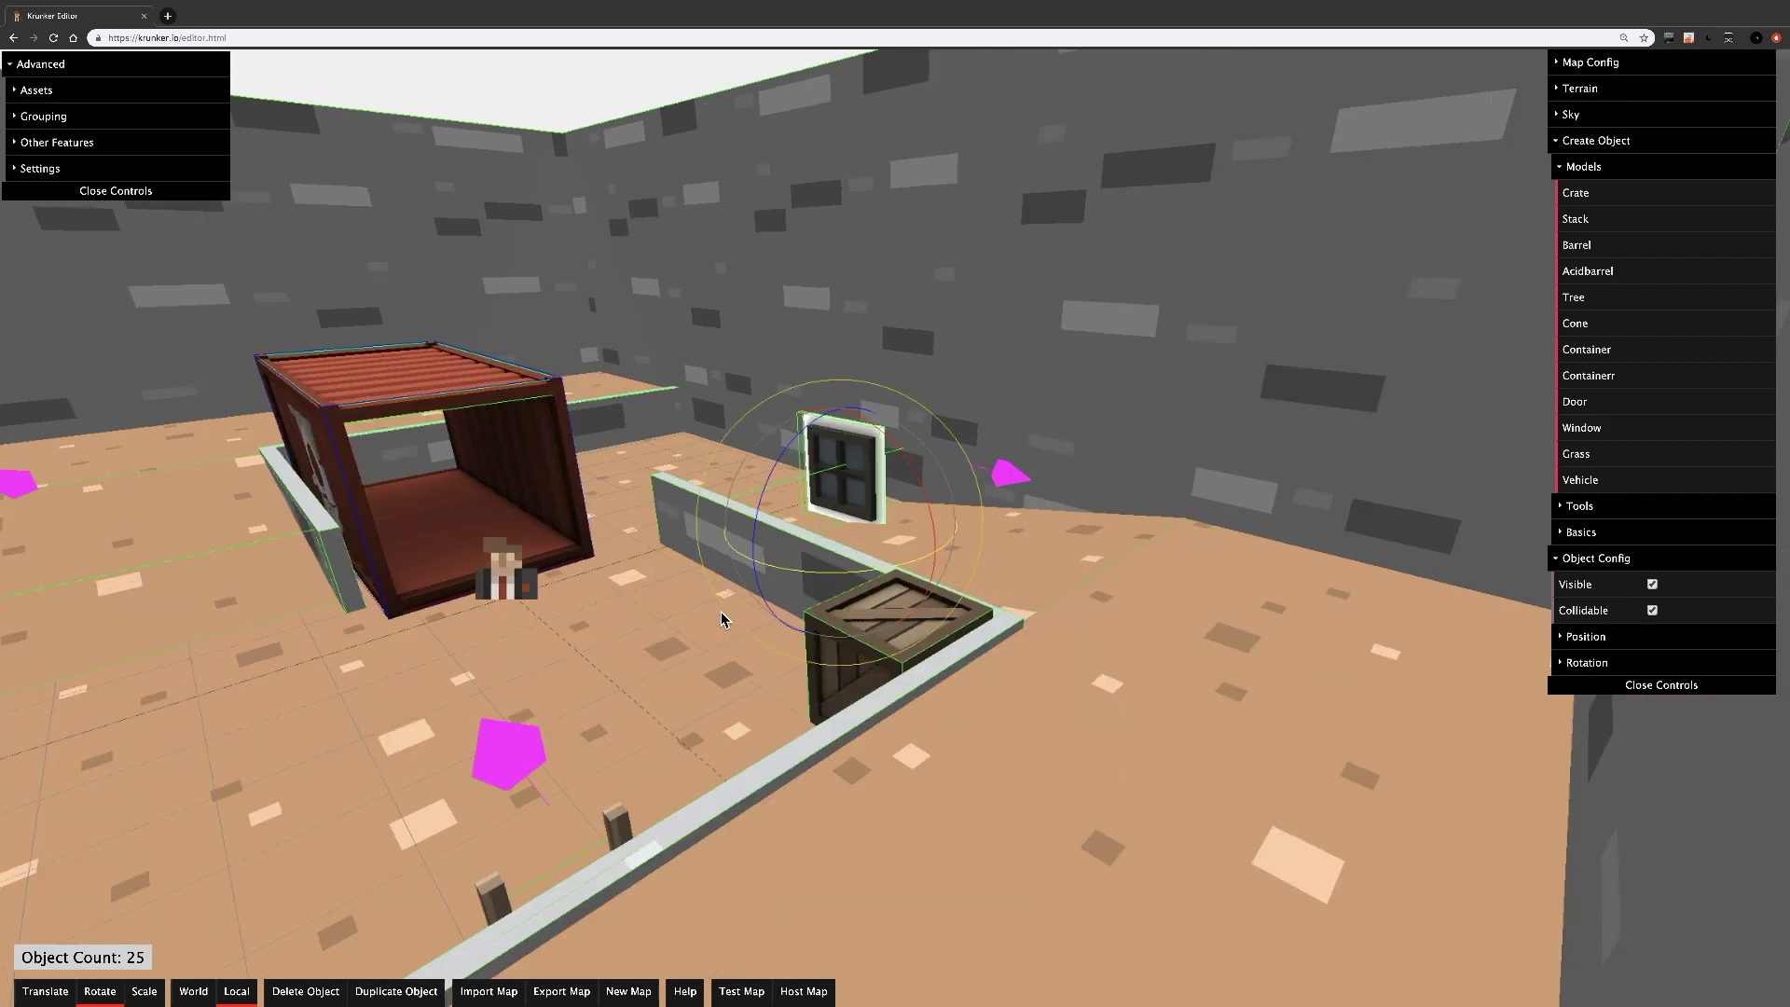
key("w")
right_click_drag(1212, 539, 1245, 538)
key("d")
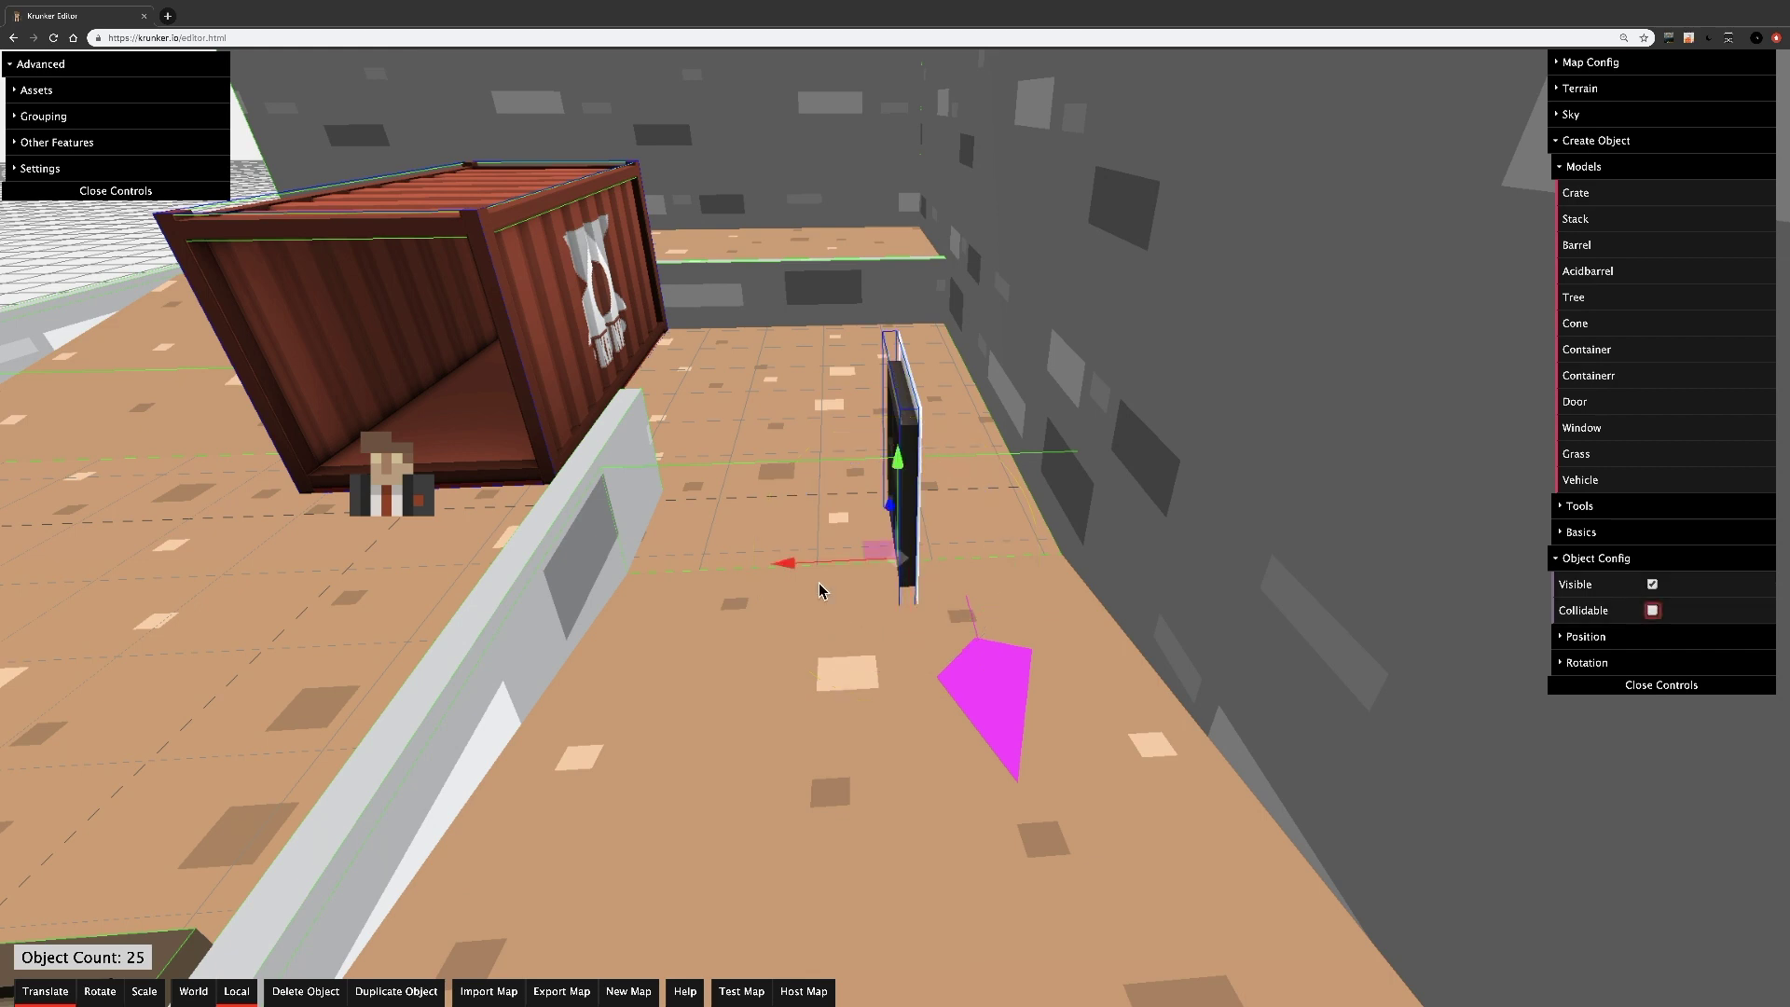
- Try to set the window flush against the tall wall, and delete it
left_click_drag(795, 564, 837, 565)
left_click_drag(837, 565, 937, 563)
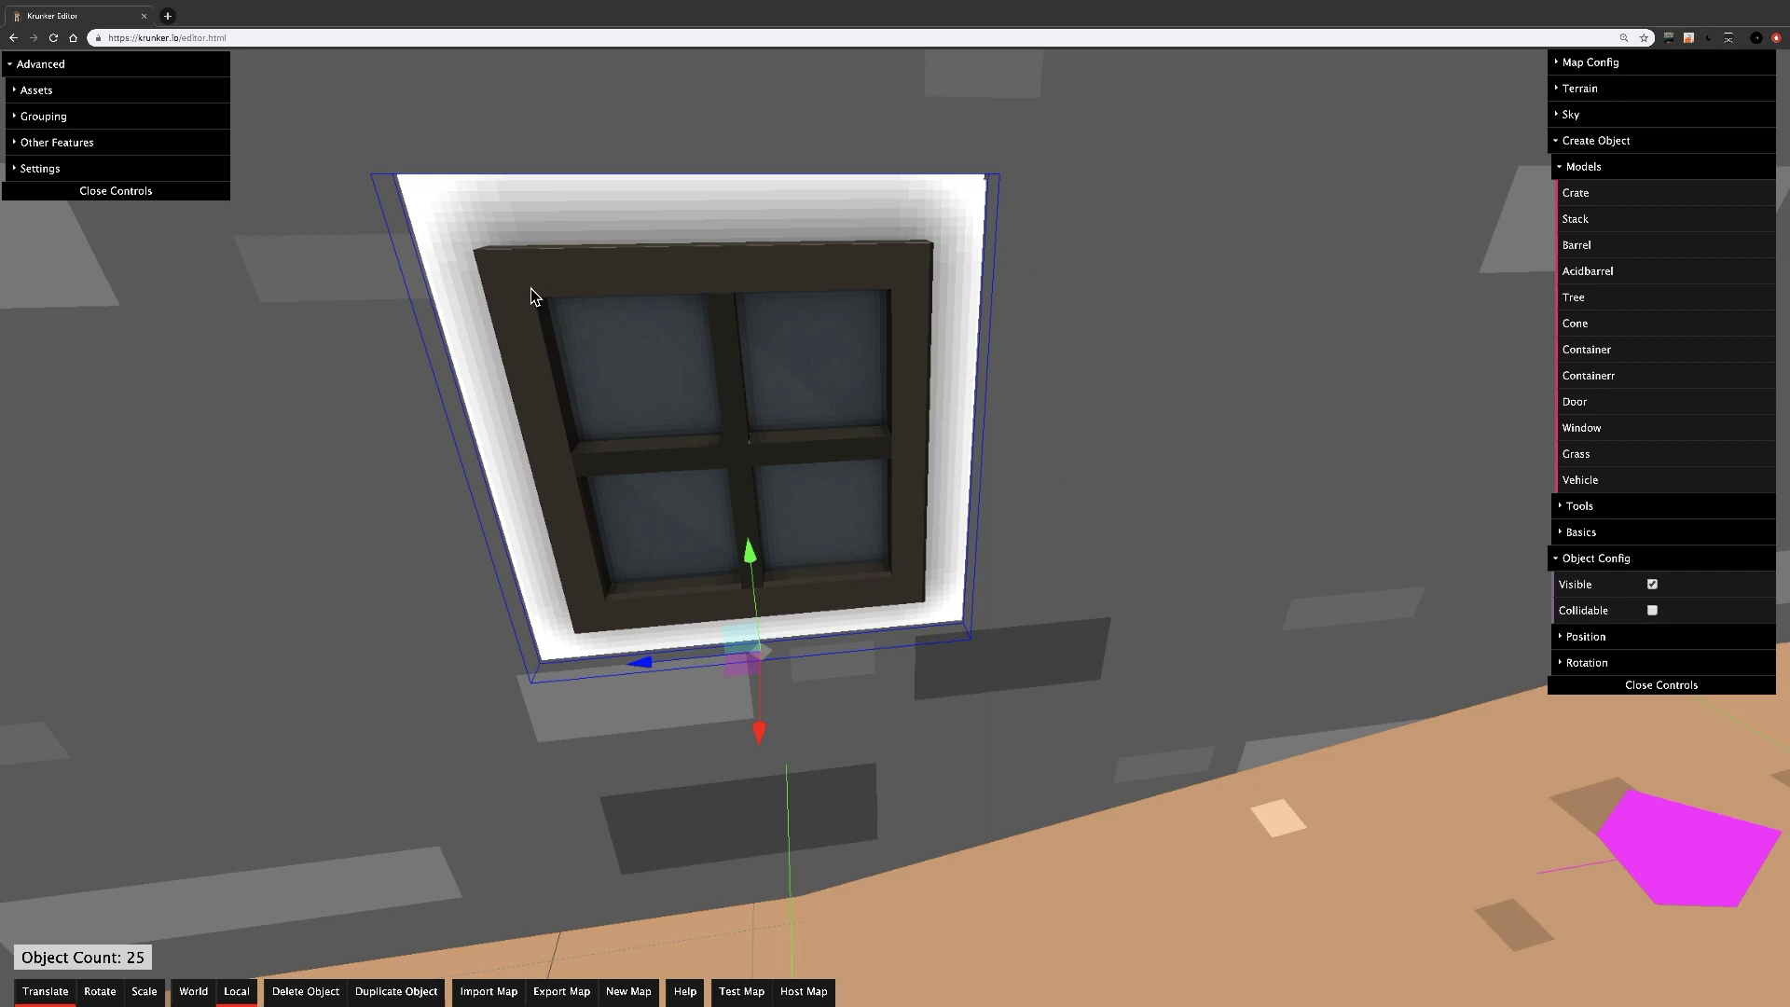
left_click_drag(530, 288, 737, 467)
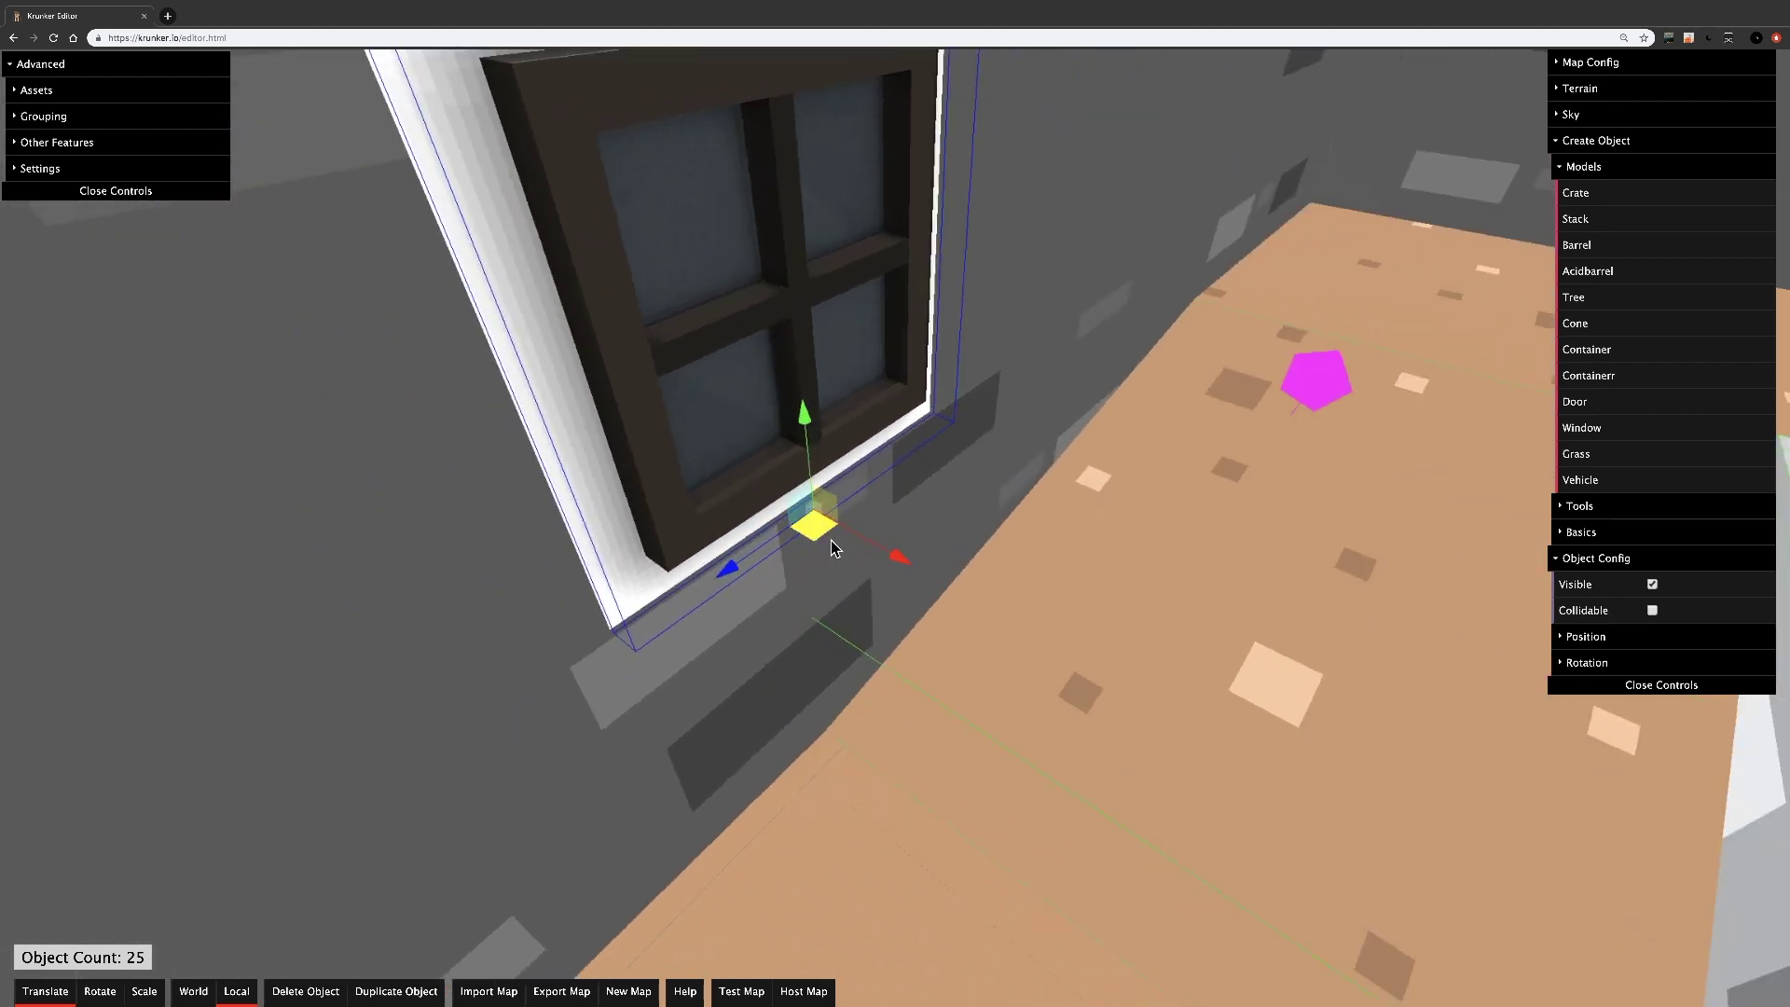
left_click_drag(867, 552, 858, 550)
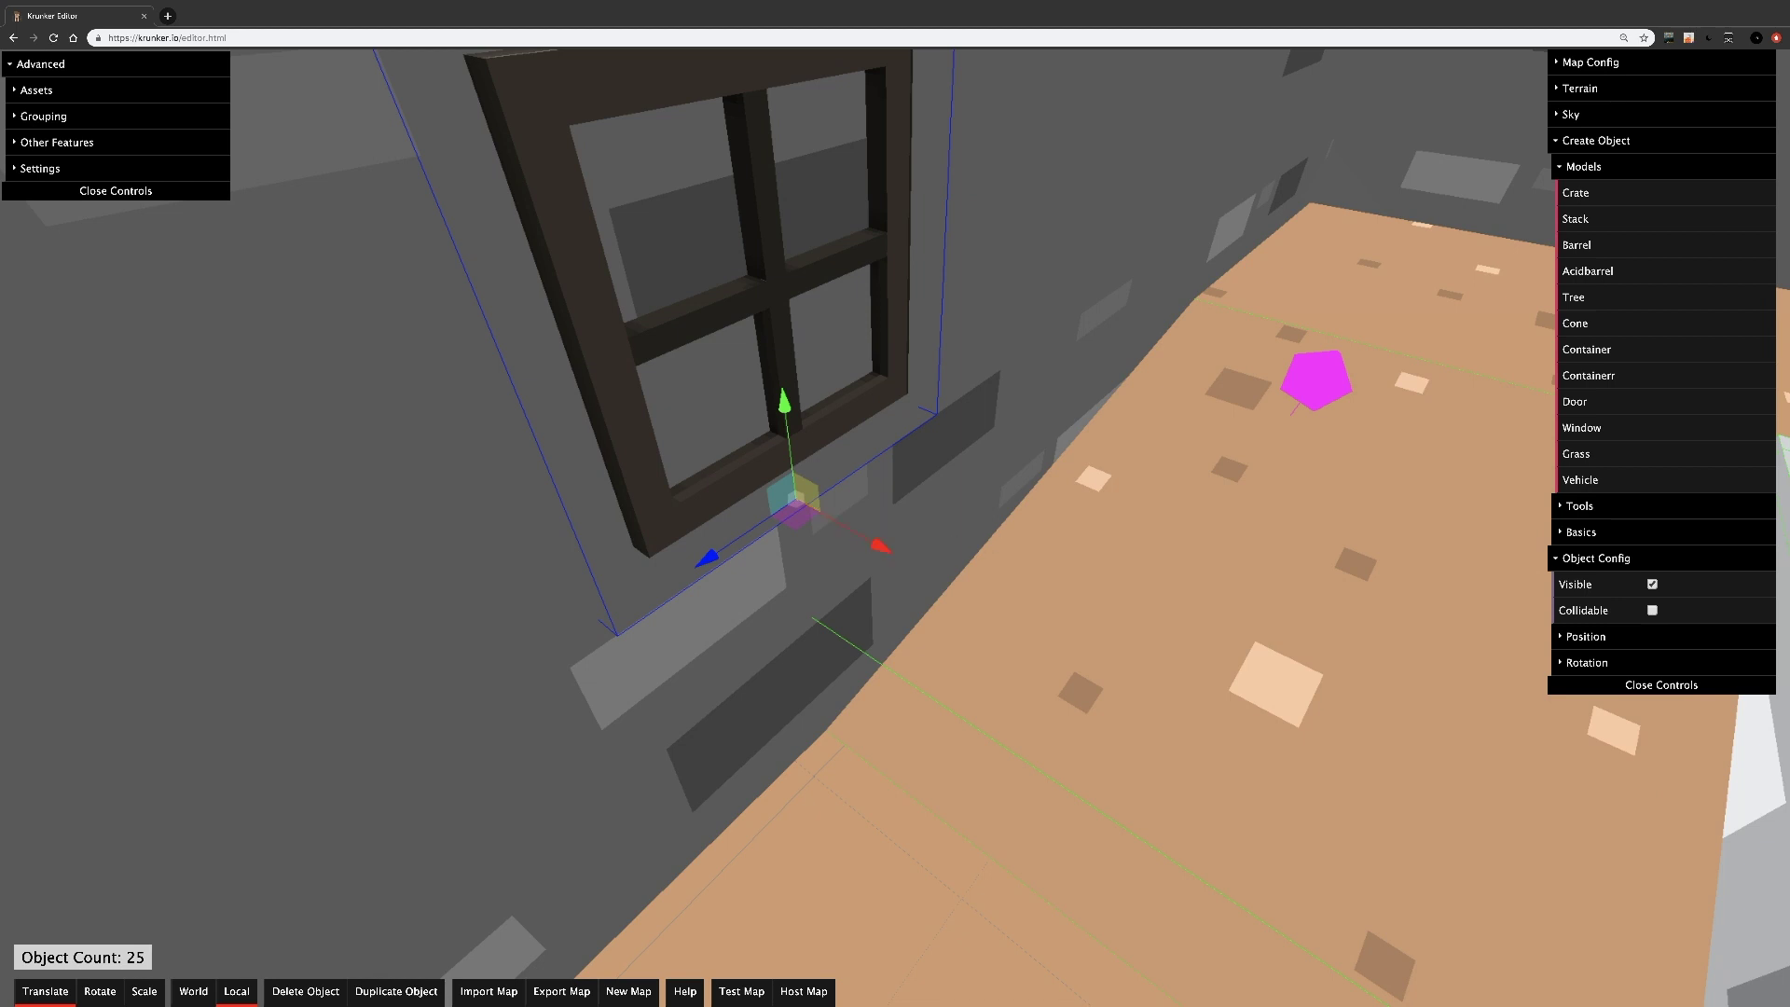
left_click_drag(849, 344, 988, 529)
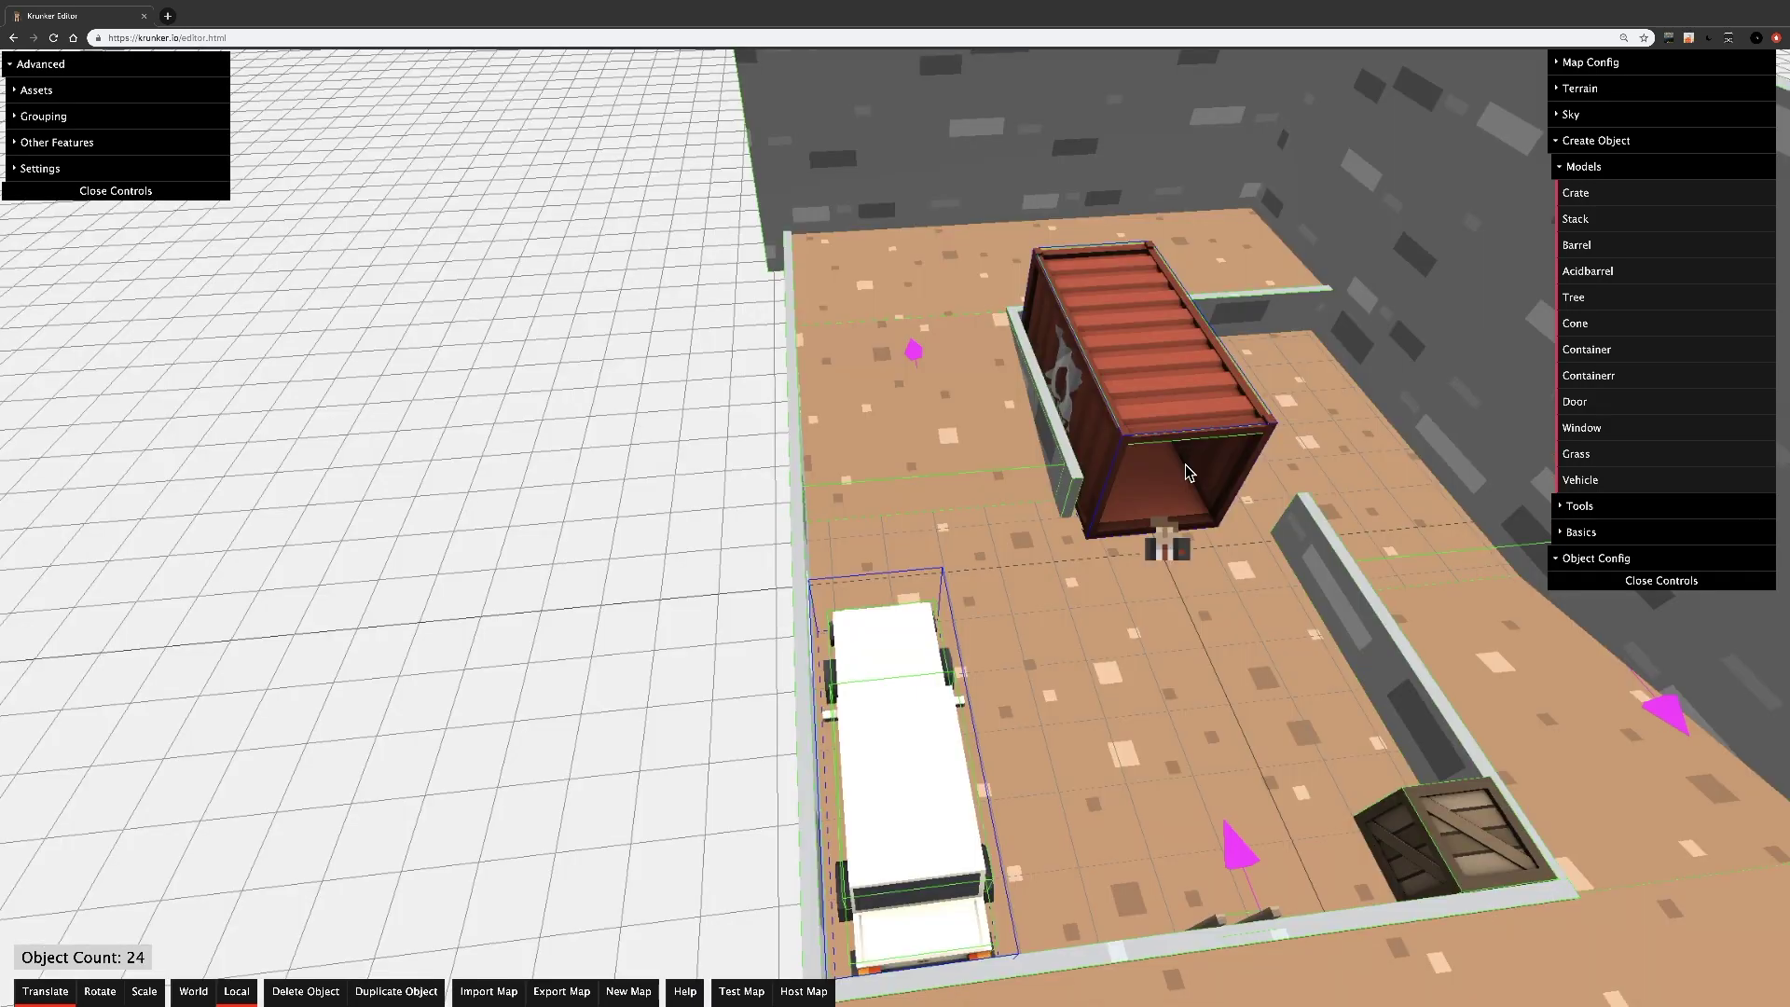
left_click_drag(1186, 473, 990, 446)
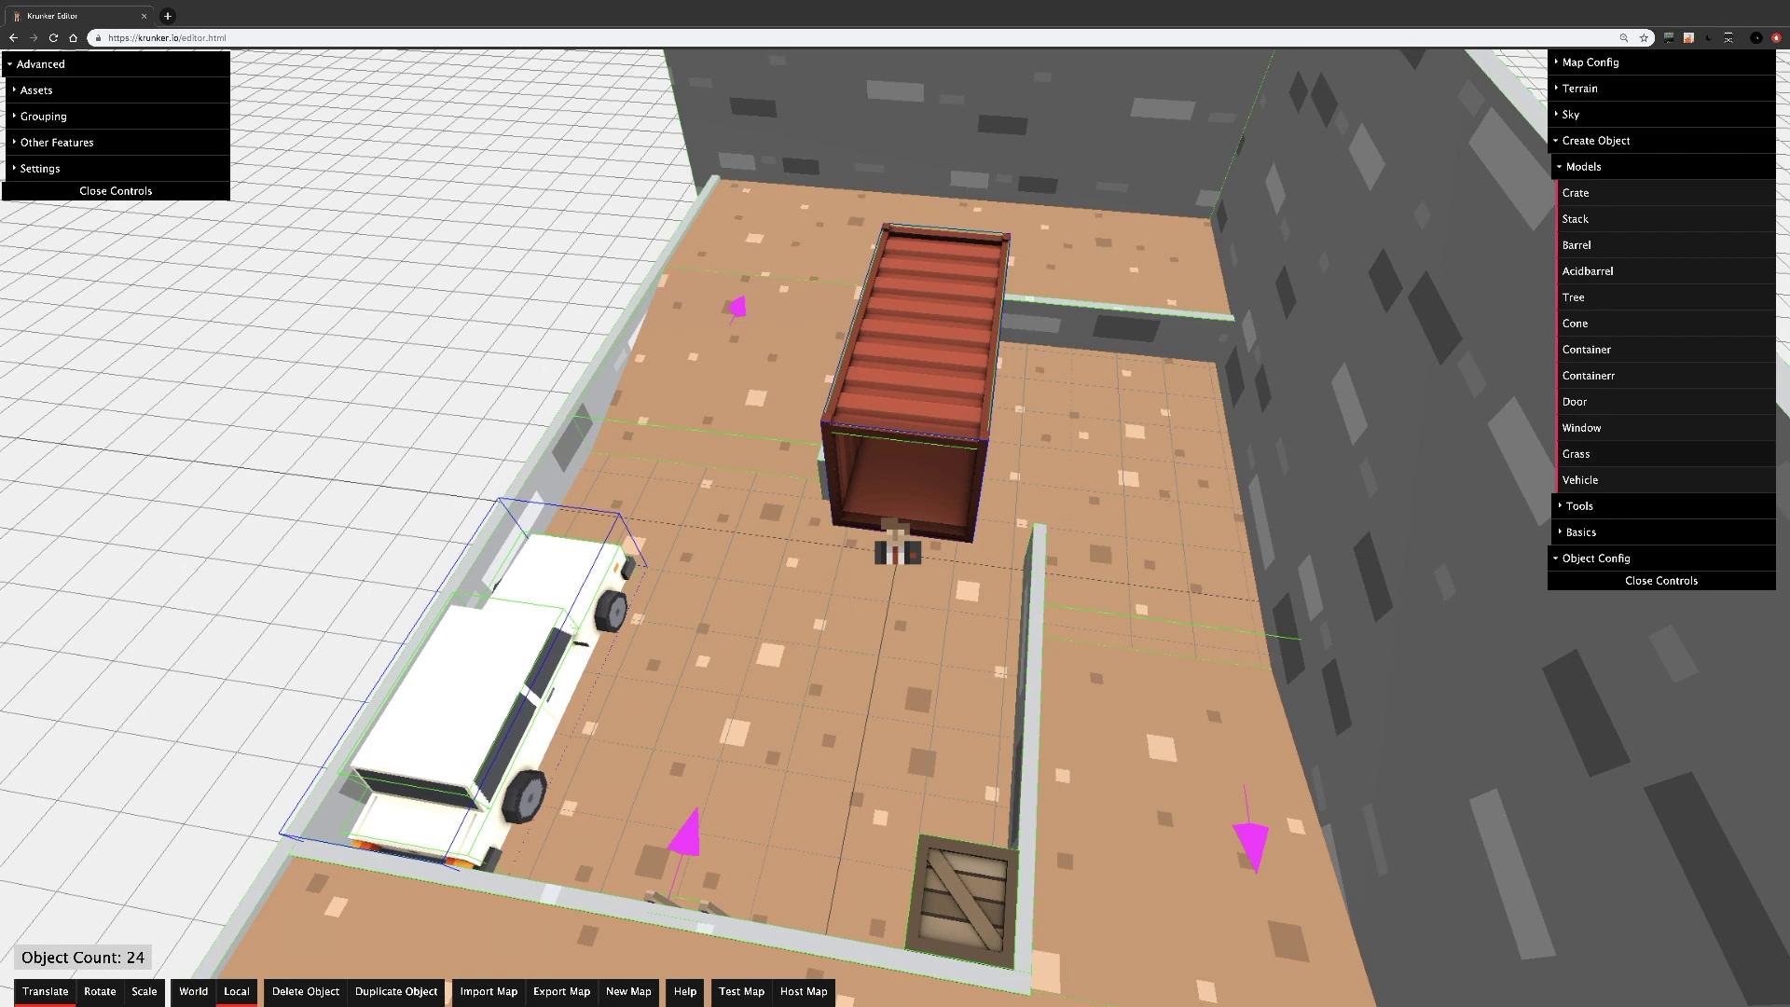
- Add a Grass model and move it onto the open floor between the container and the crate
left_click(1582, 457)
scroll(1025, 659, "up", 15)
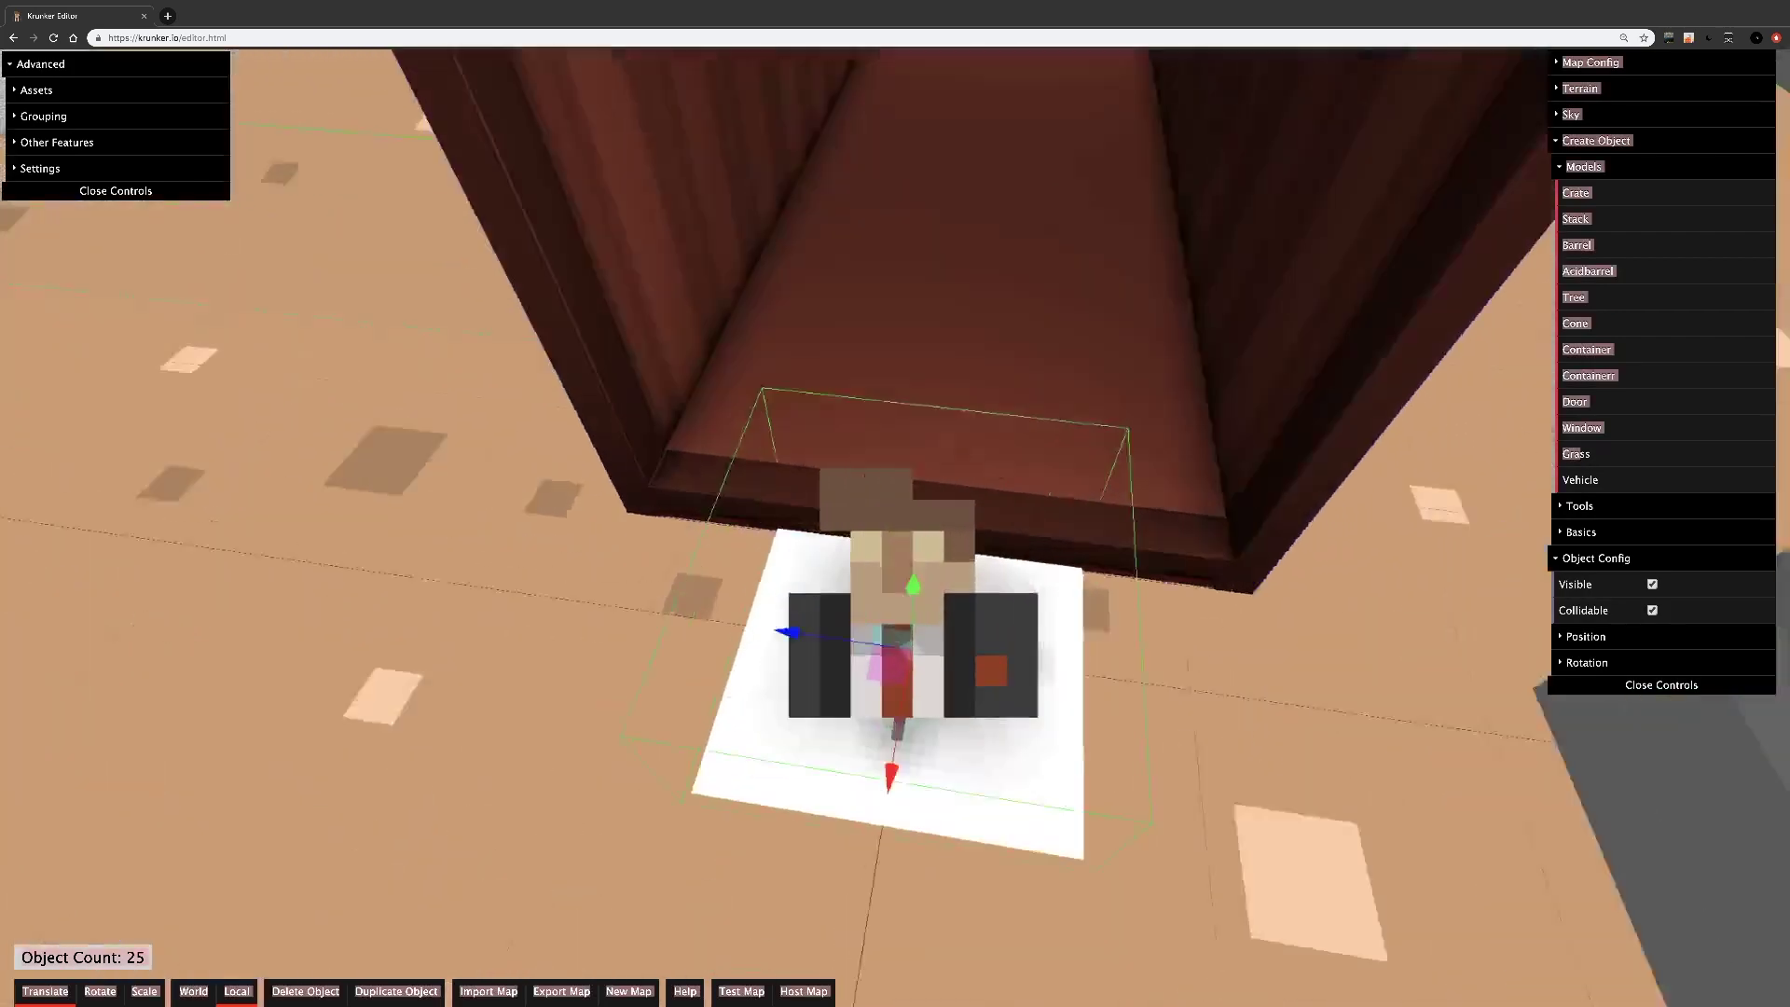
left_click_drag(1026, 681, 1199, 658)
right_click_drag(1198, 657, 993, 659)
scroll(993, 659, "down", 6)
left_click_drag(805, 569, 1138, 513)
key("s")
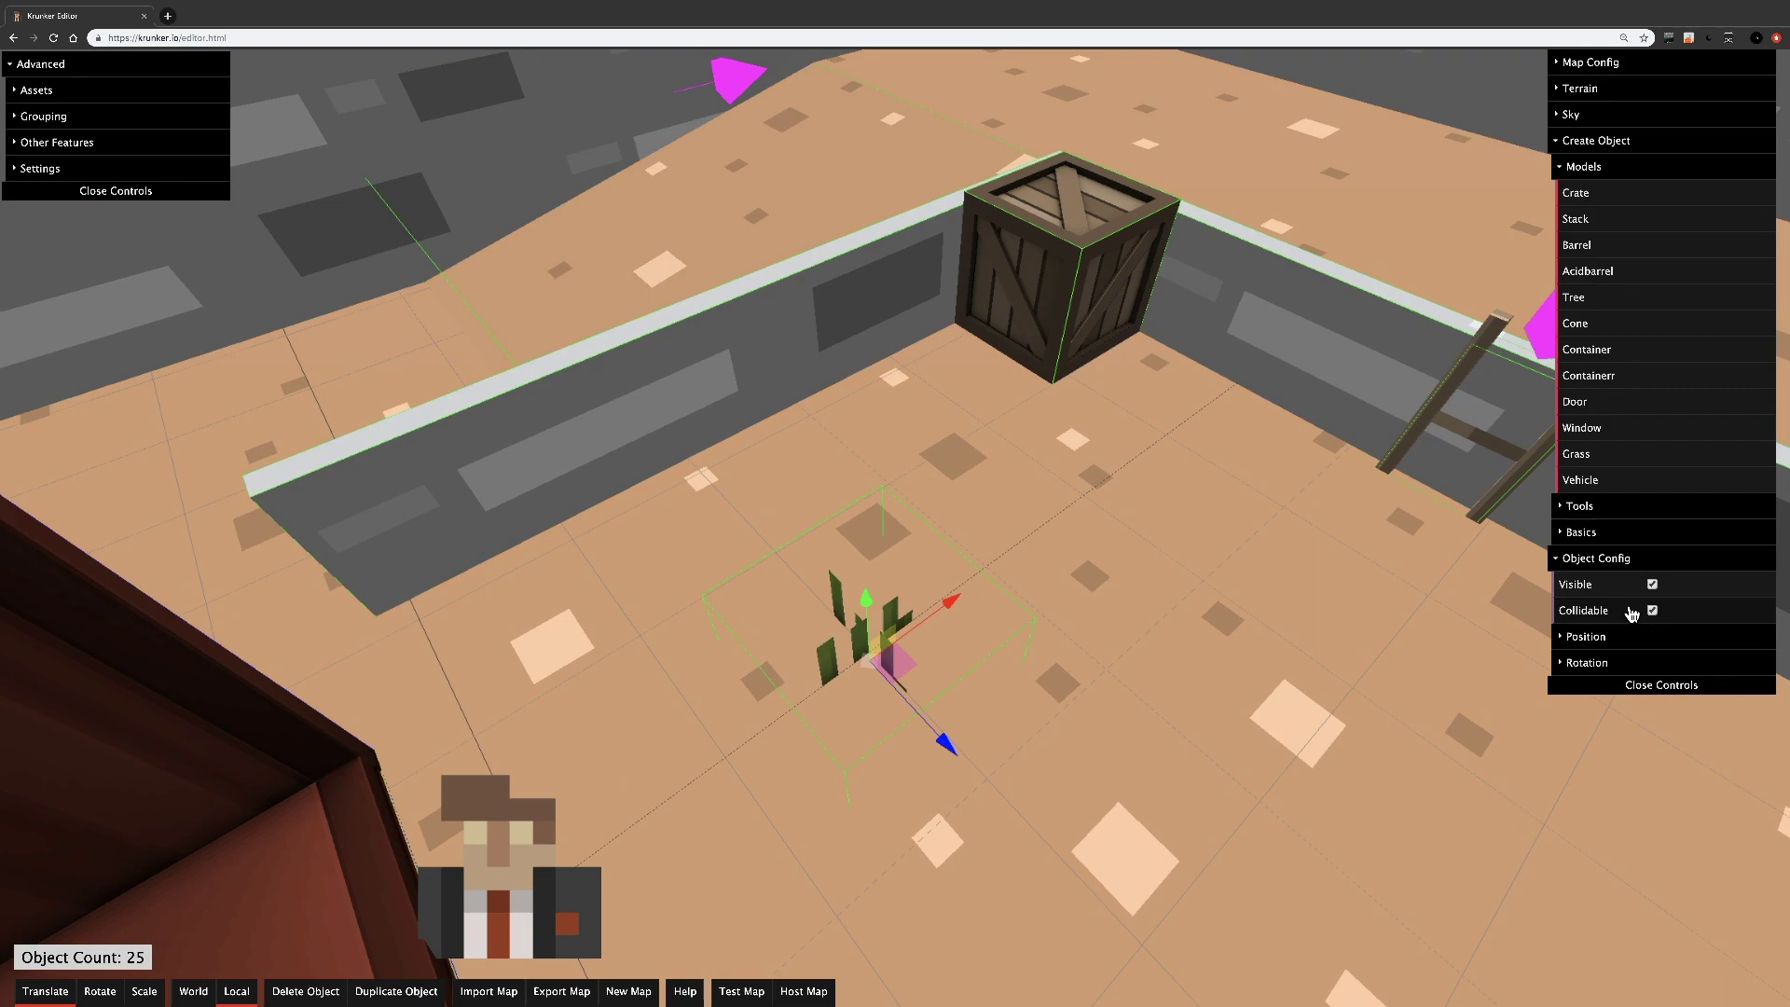
- Delete the Grass model and add a cube, placing it on the open floor between the container and the crate
key("Delete")
left_click(1602, 533)
left_click(1604, 590)
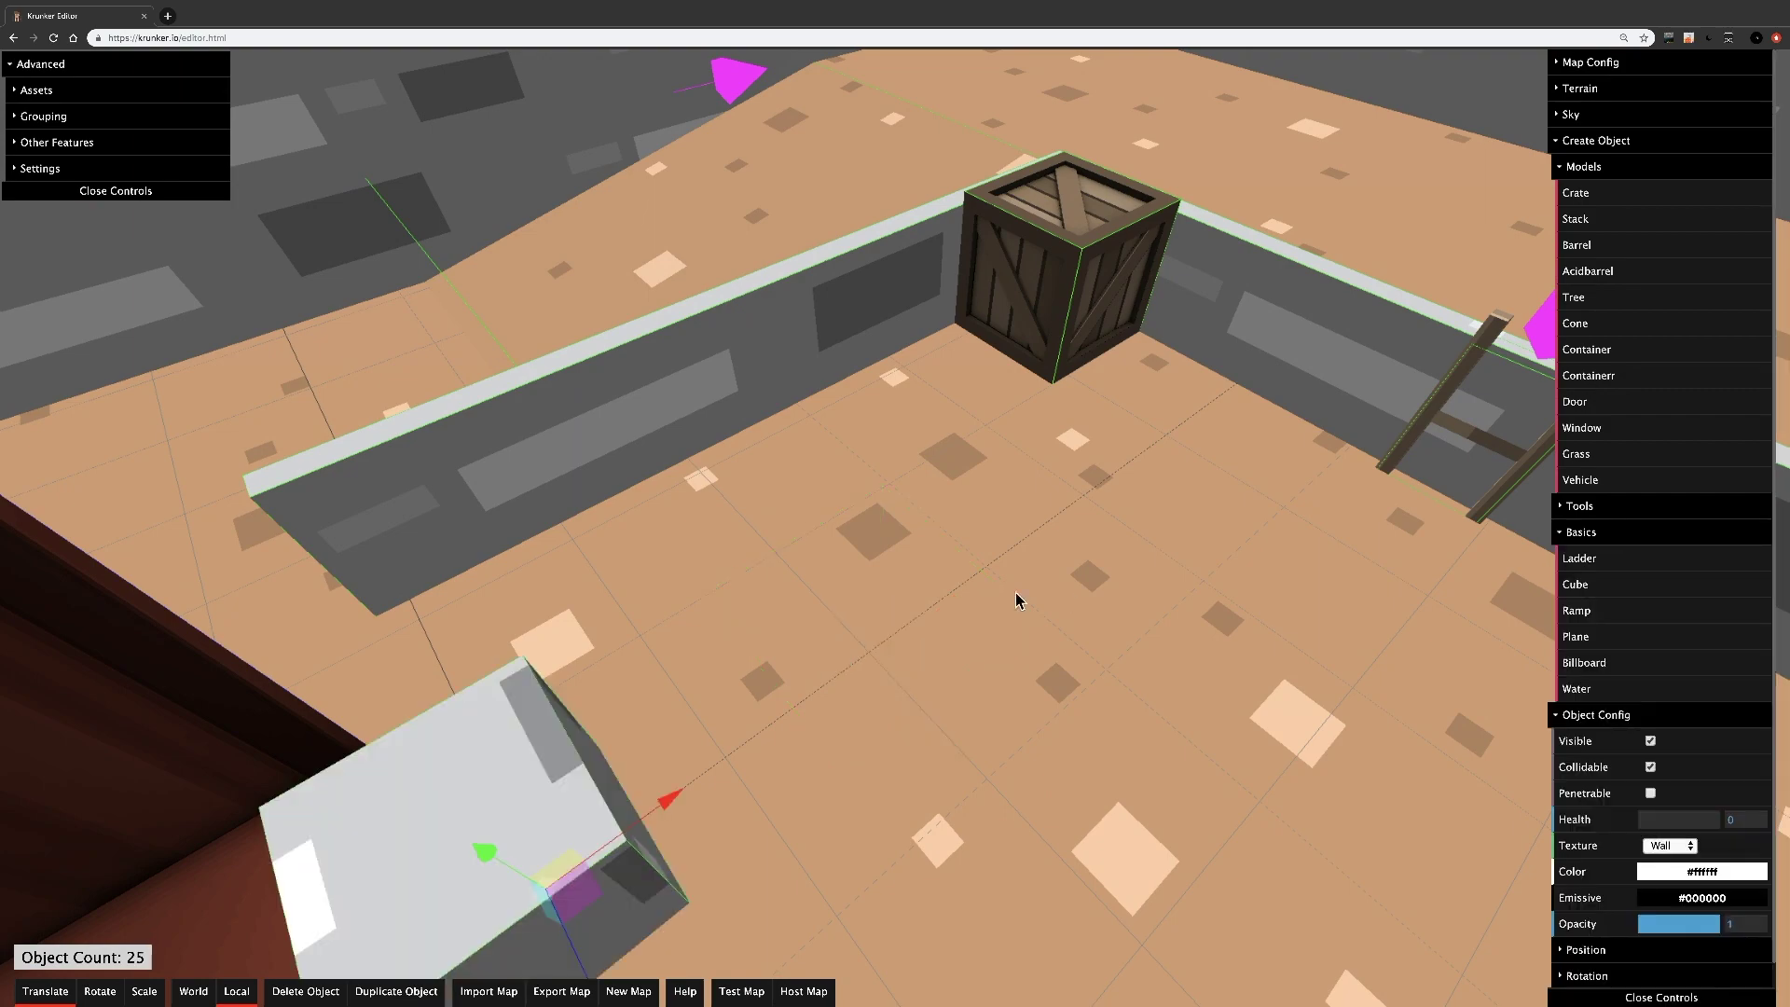
scroll(1019, 603, "down", 5)
left_click_drag(1019, 603, 732, 661)
left_click_drag(641, 597, 1033, 524)
key("w")
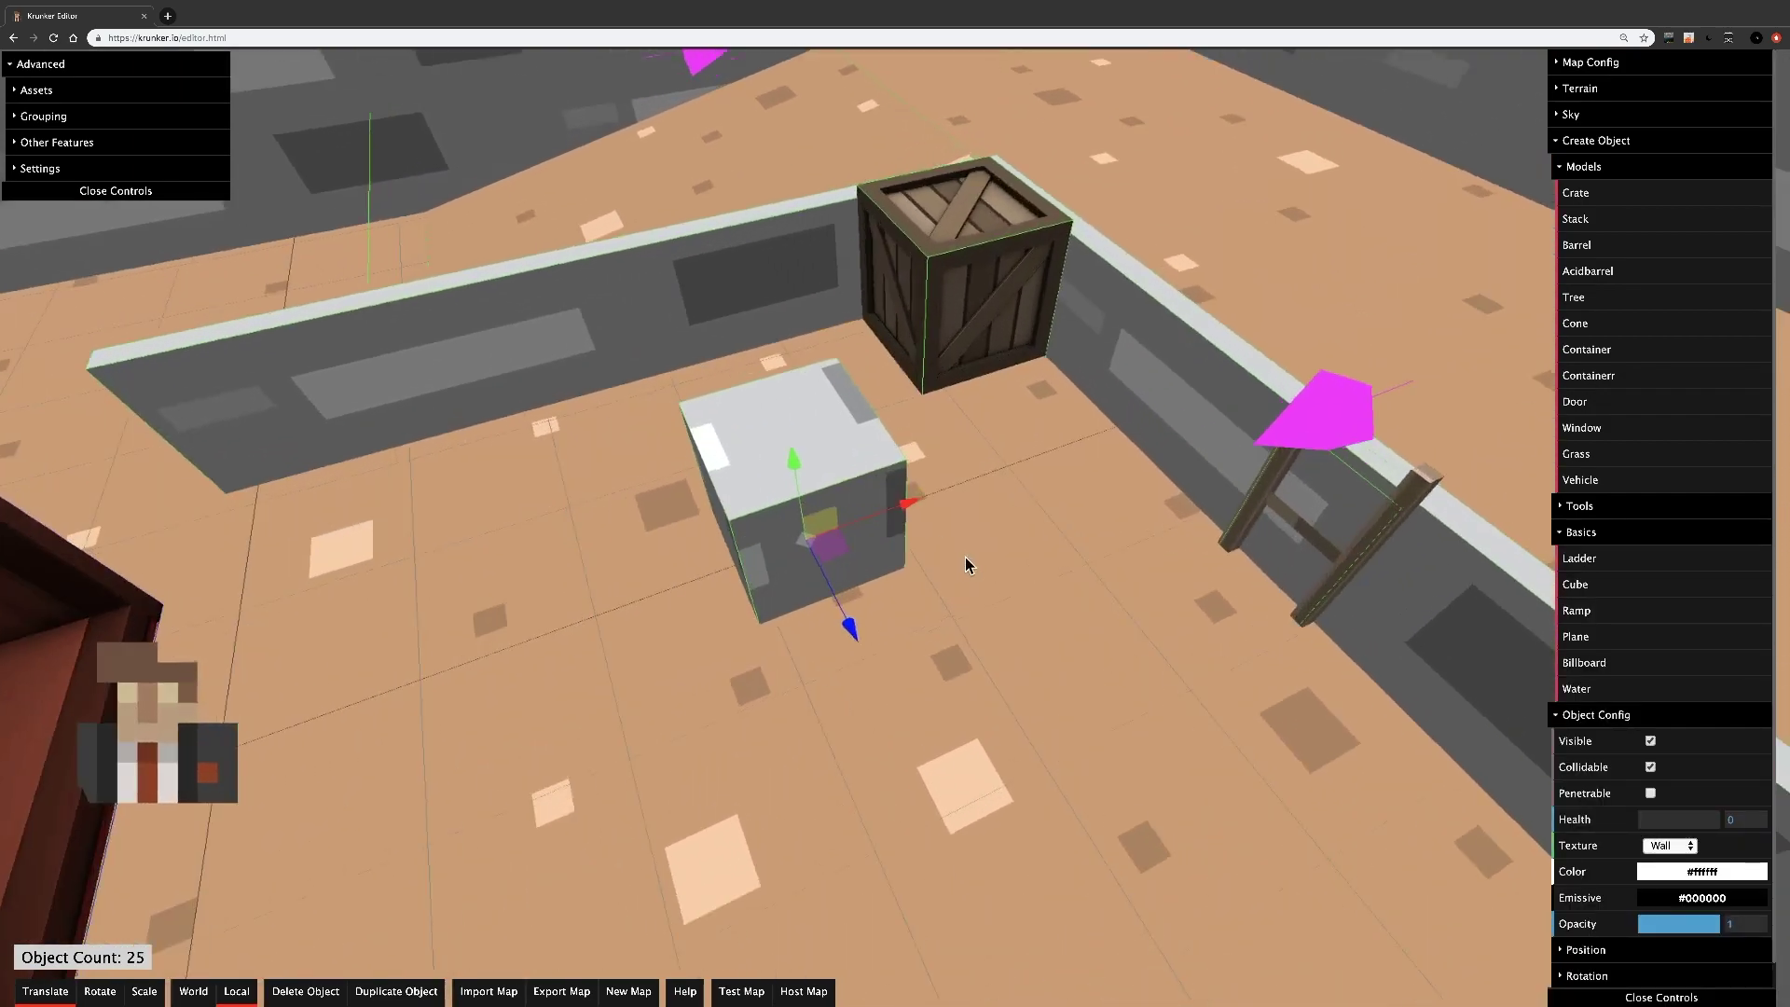
- Shrink the cube to a small upright grass blade with the Default texture and a green color
left_click_drag(908, 500, 701, 669)
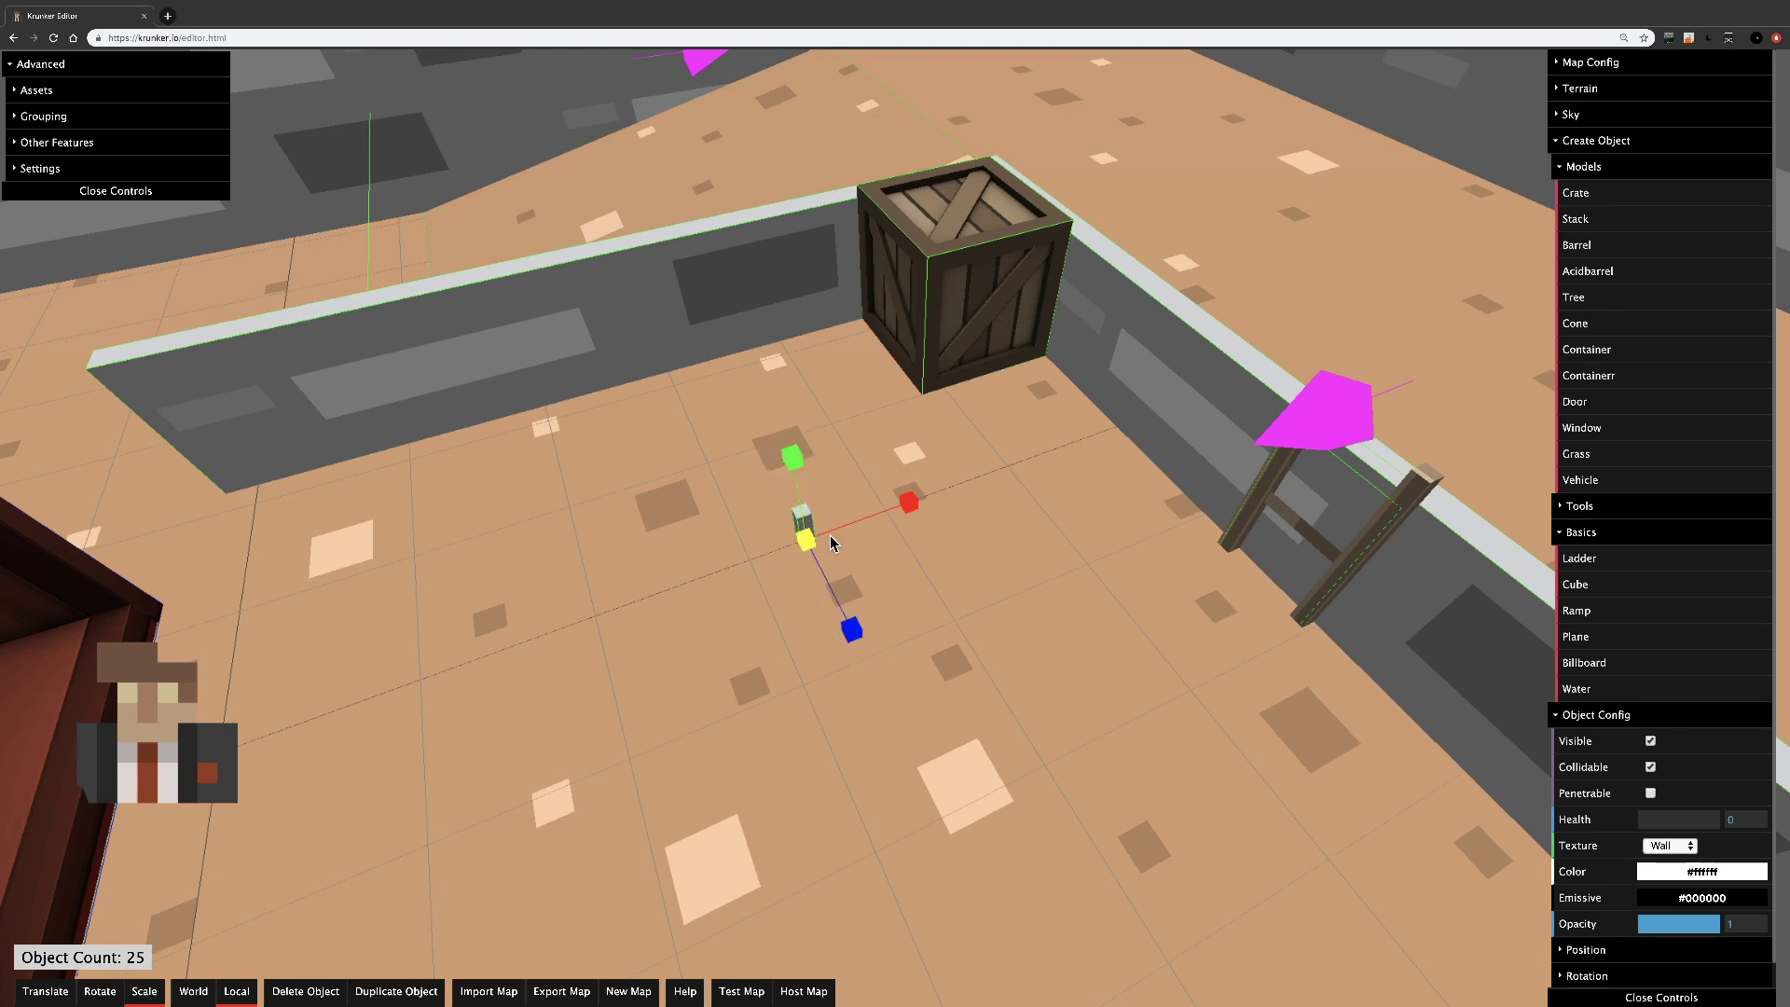
left_click(1676, 849)
left_click(1683, 850)
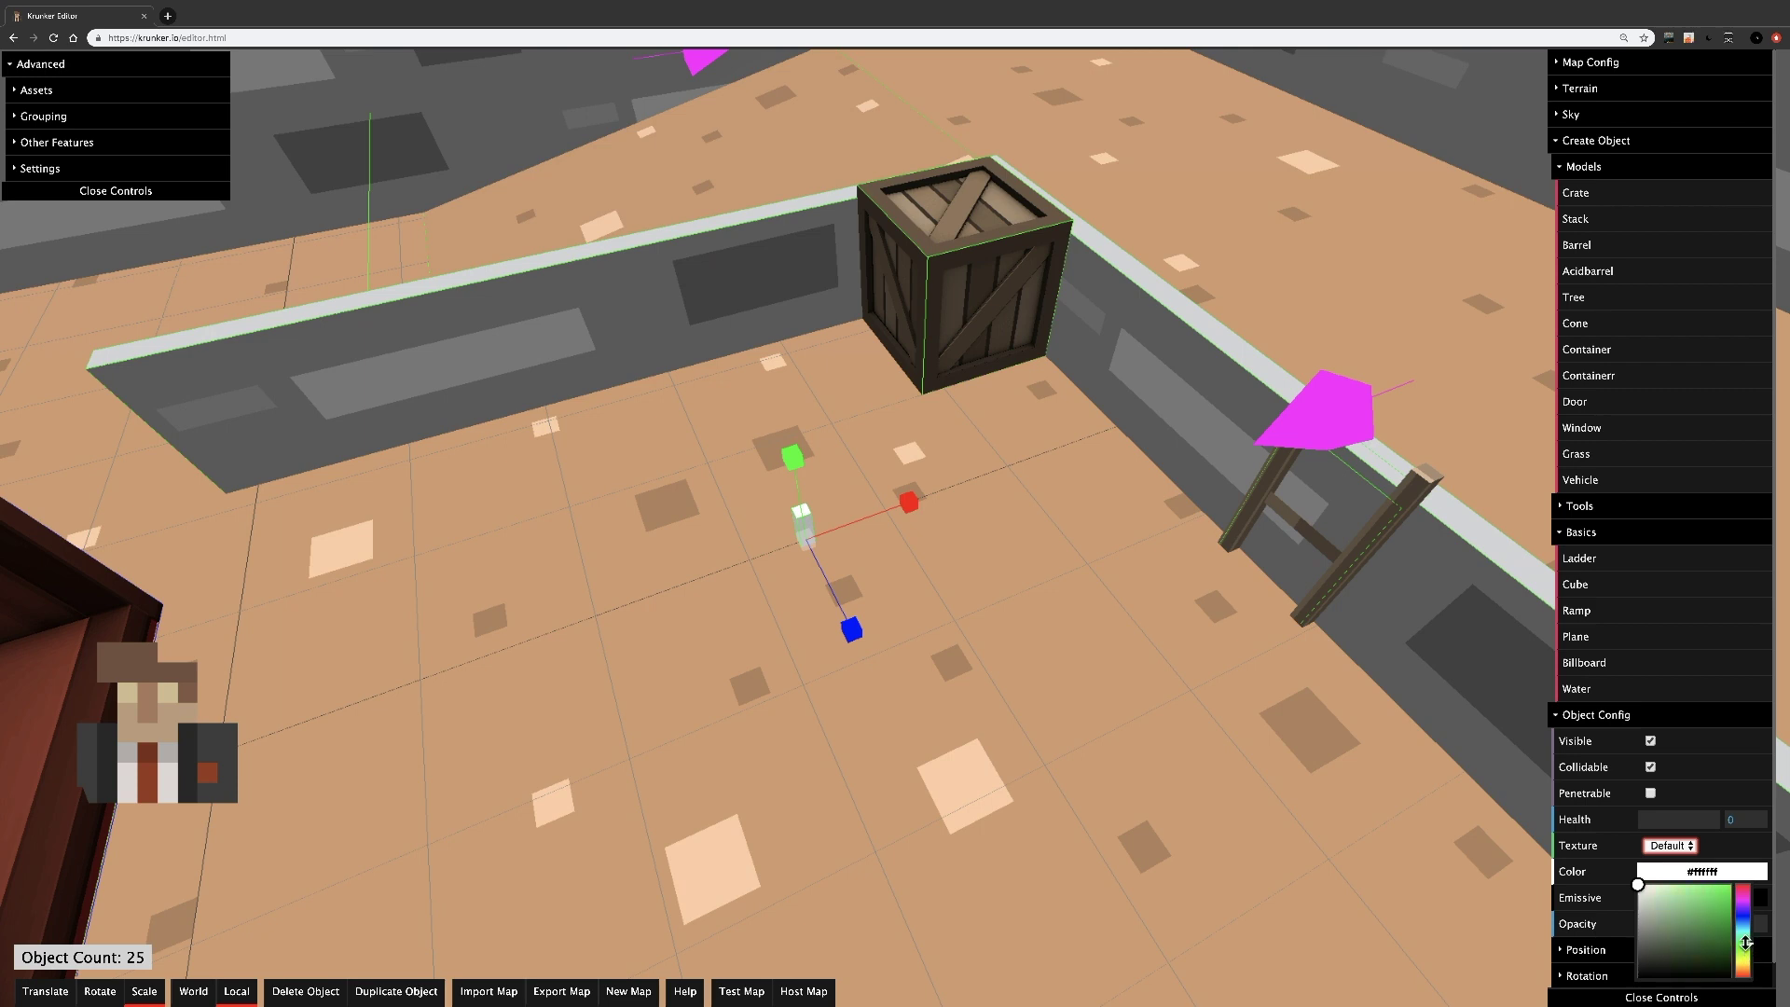
left_click_drag(1725, 927, 1723, 928)
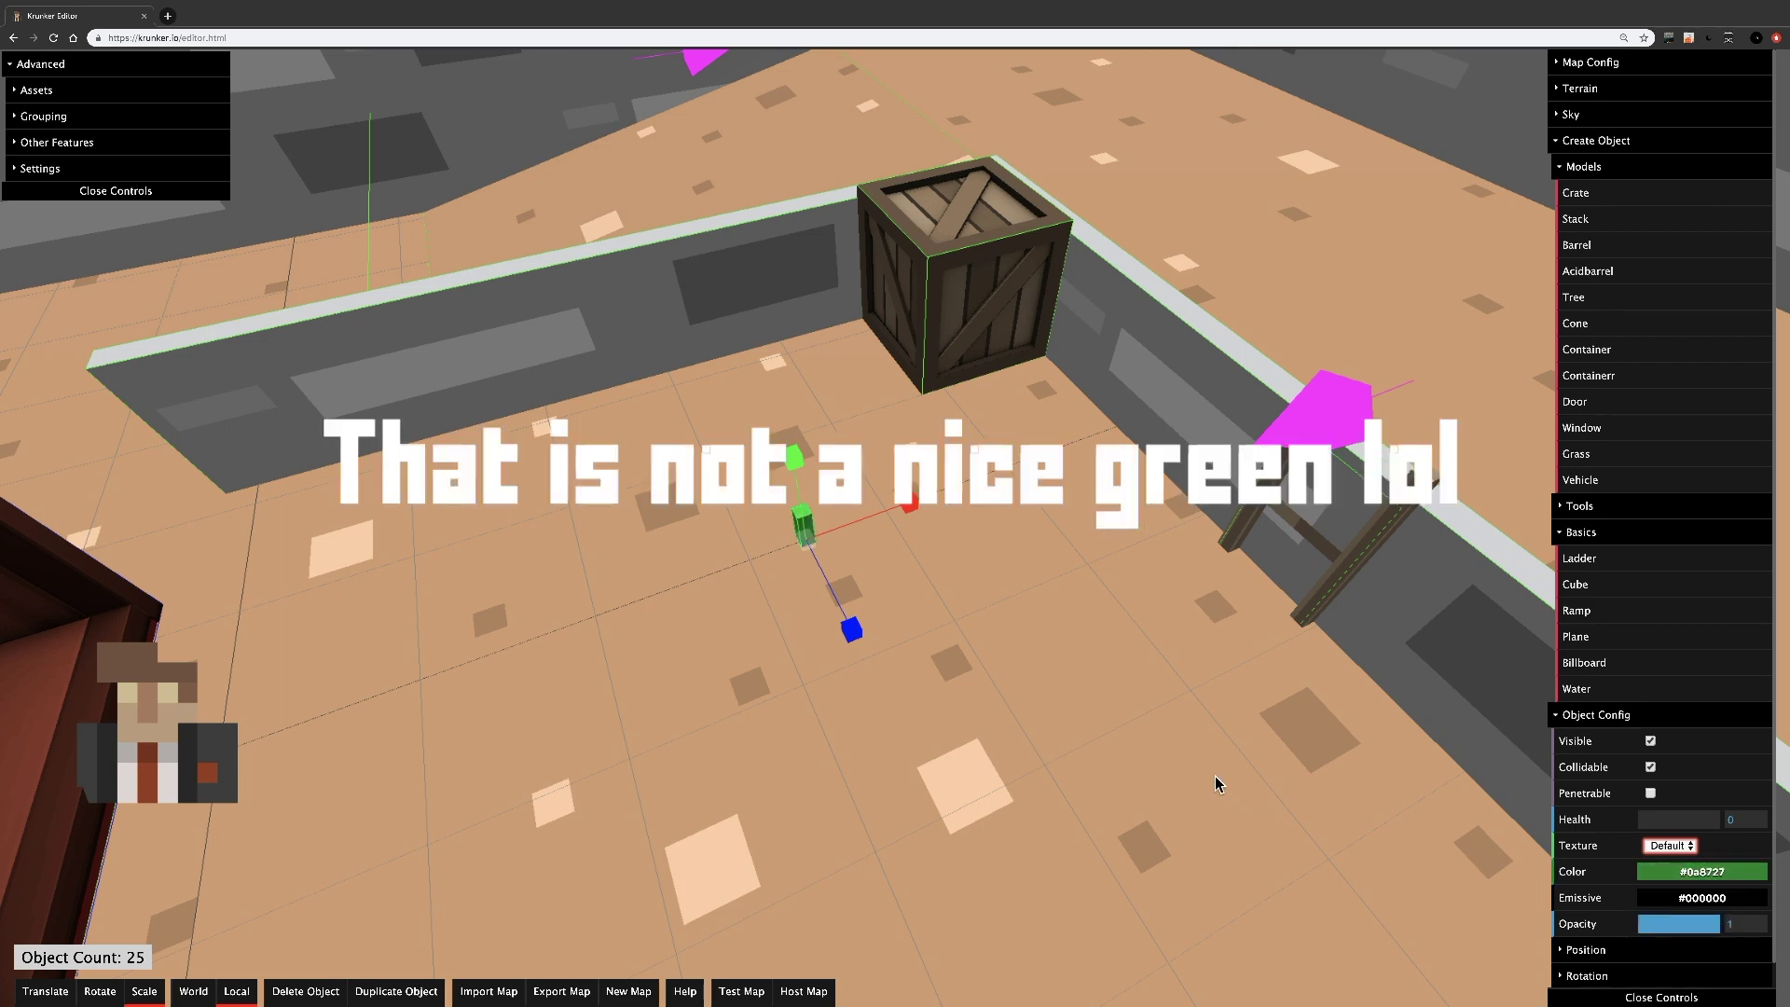
- Move the green blade beside the crate and form a non-collidable clump of three blades of different heights from copies
left_click_drag(1070, 453, 1240, 527)
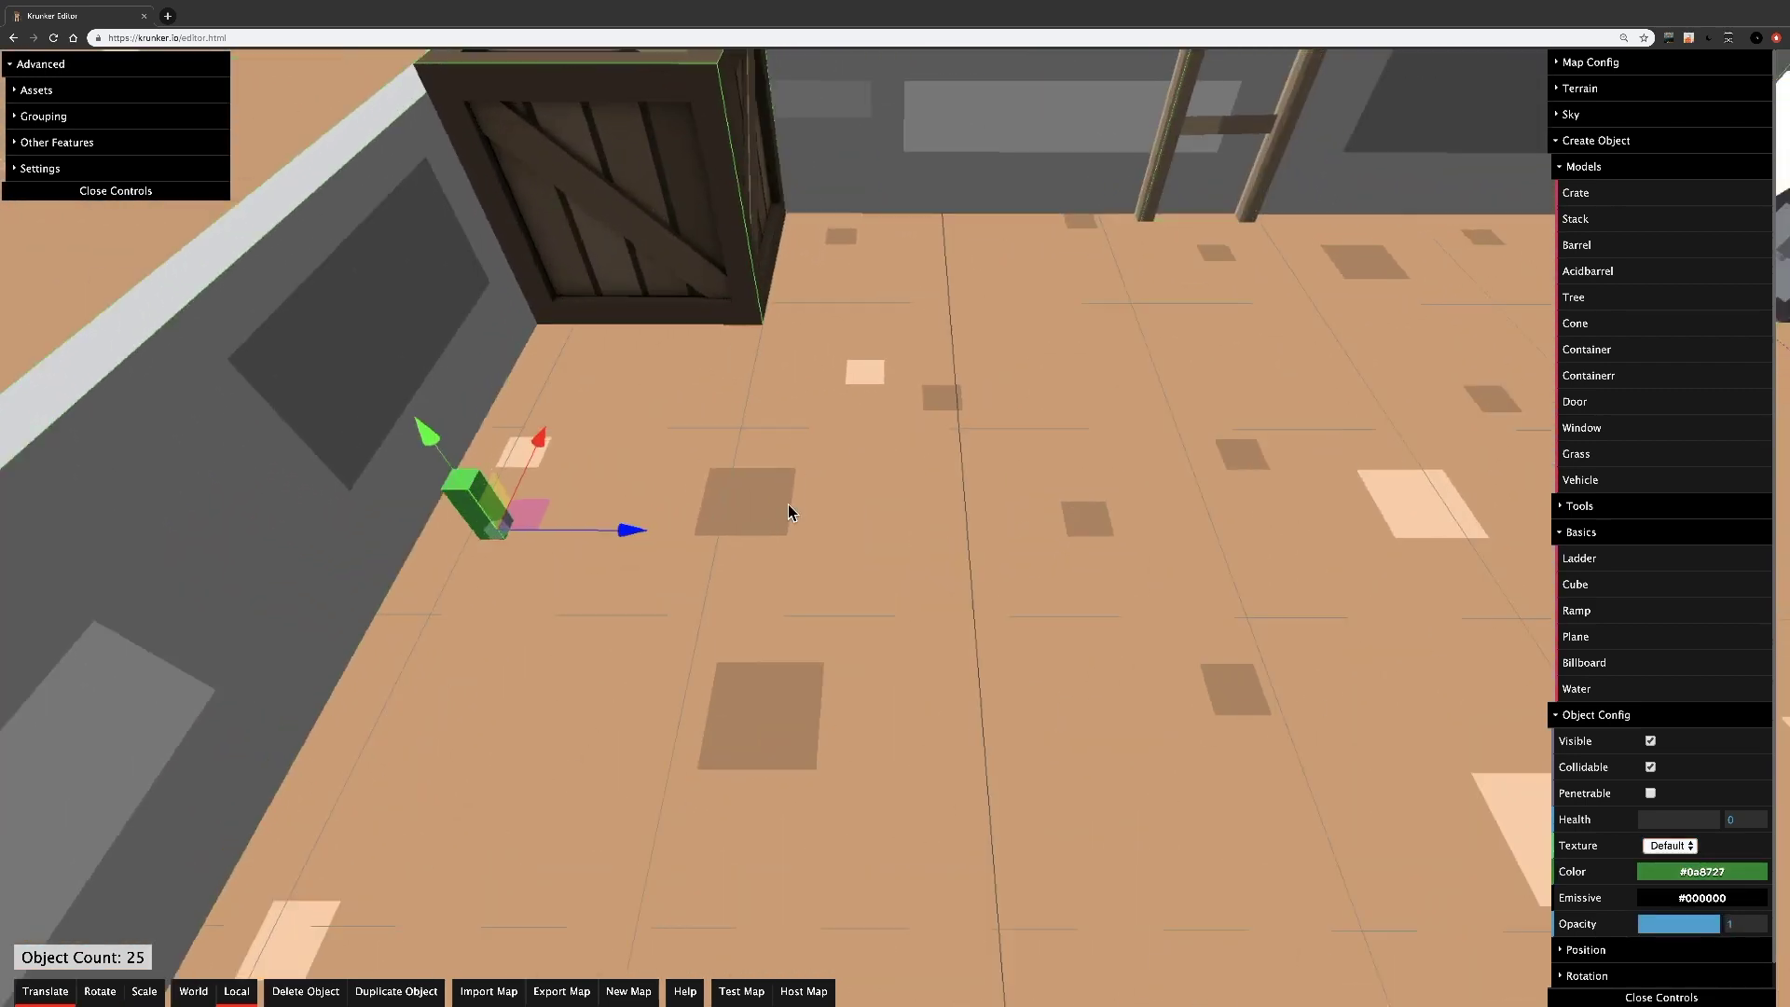
left_click_drag(789, 504, 786, 517)
left_click_drag(849, 608, 1193, 602)
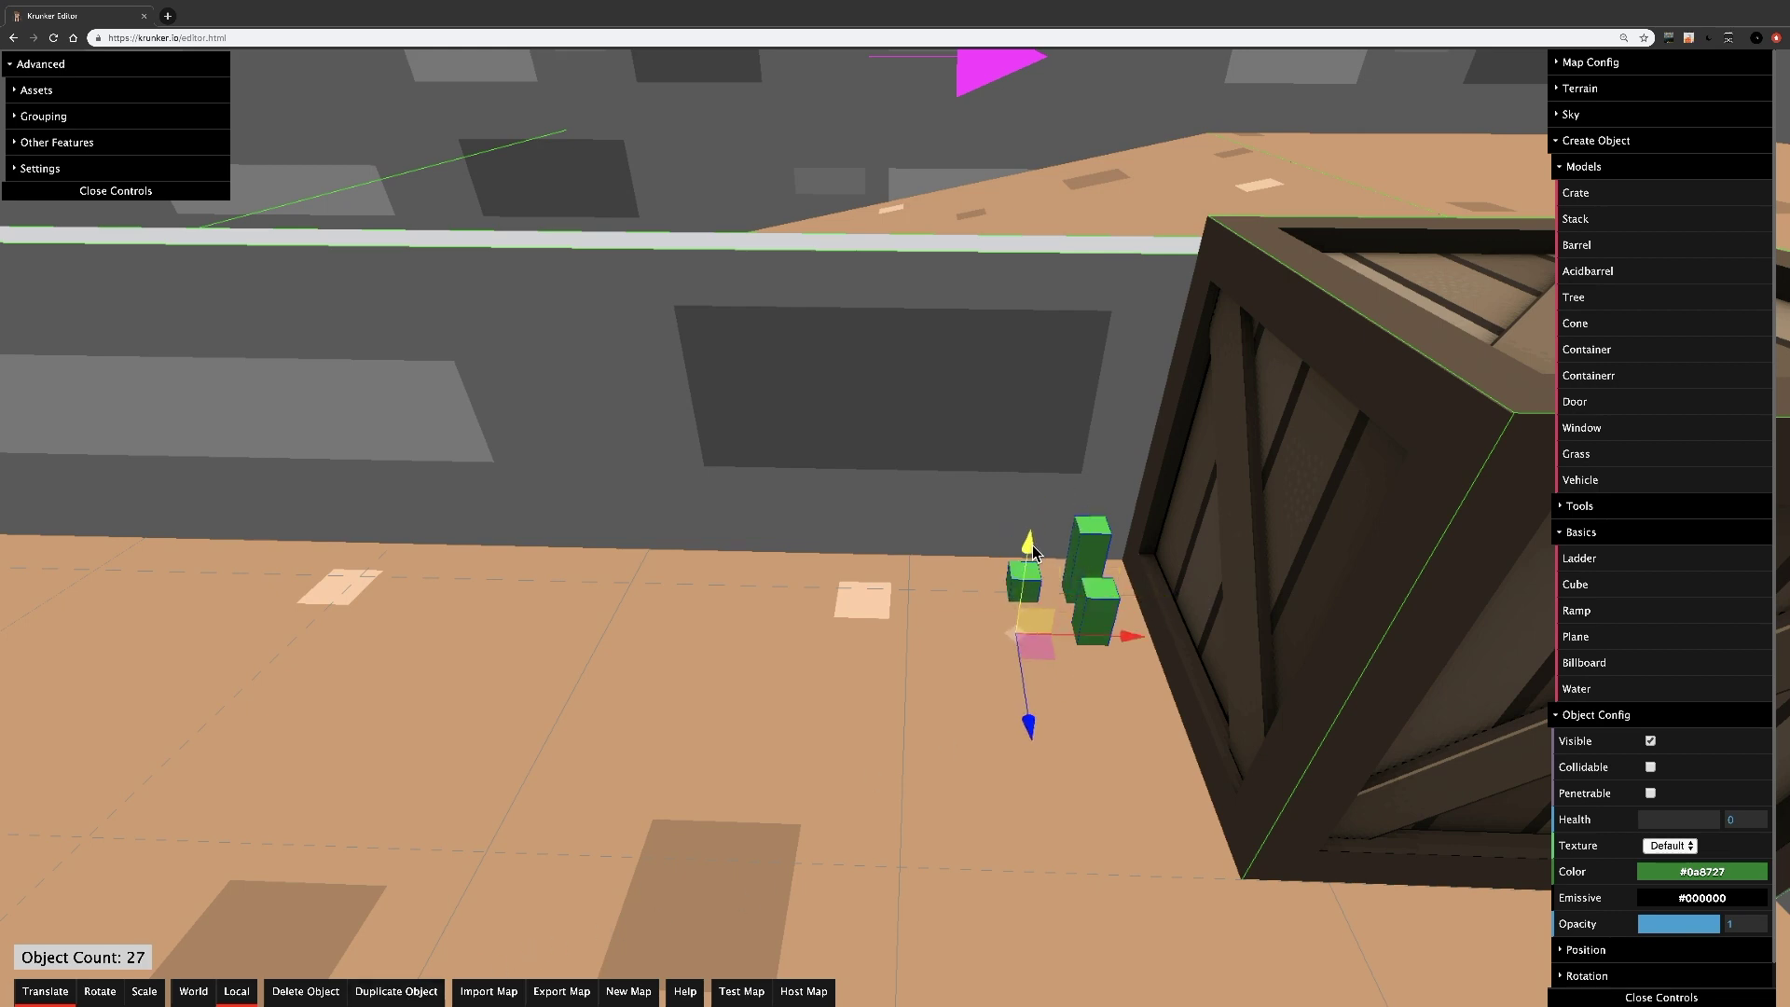
left_click_drag(1029, 565, 1230, 578)
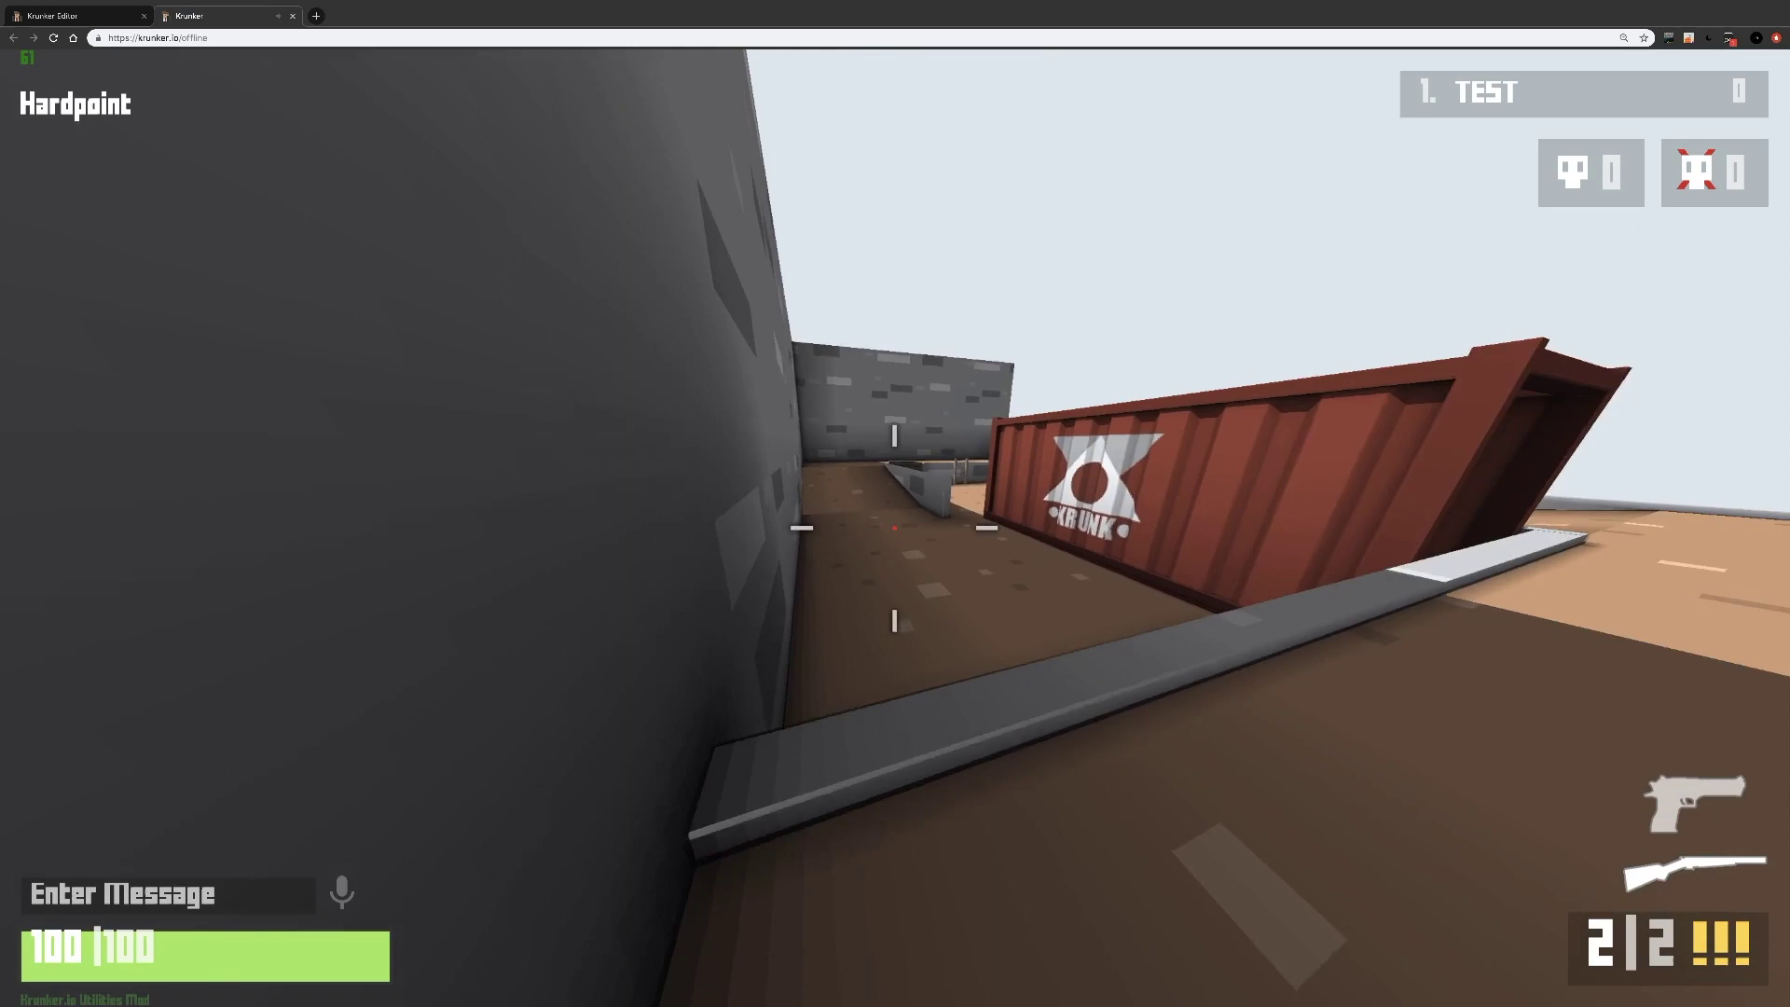
- Playtest the map by walking past the container, the low walls and the vehicle
key("w")
key("w")
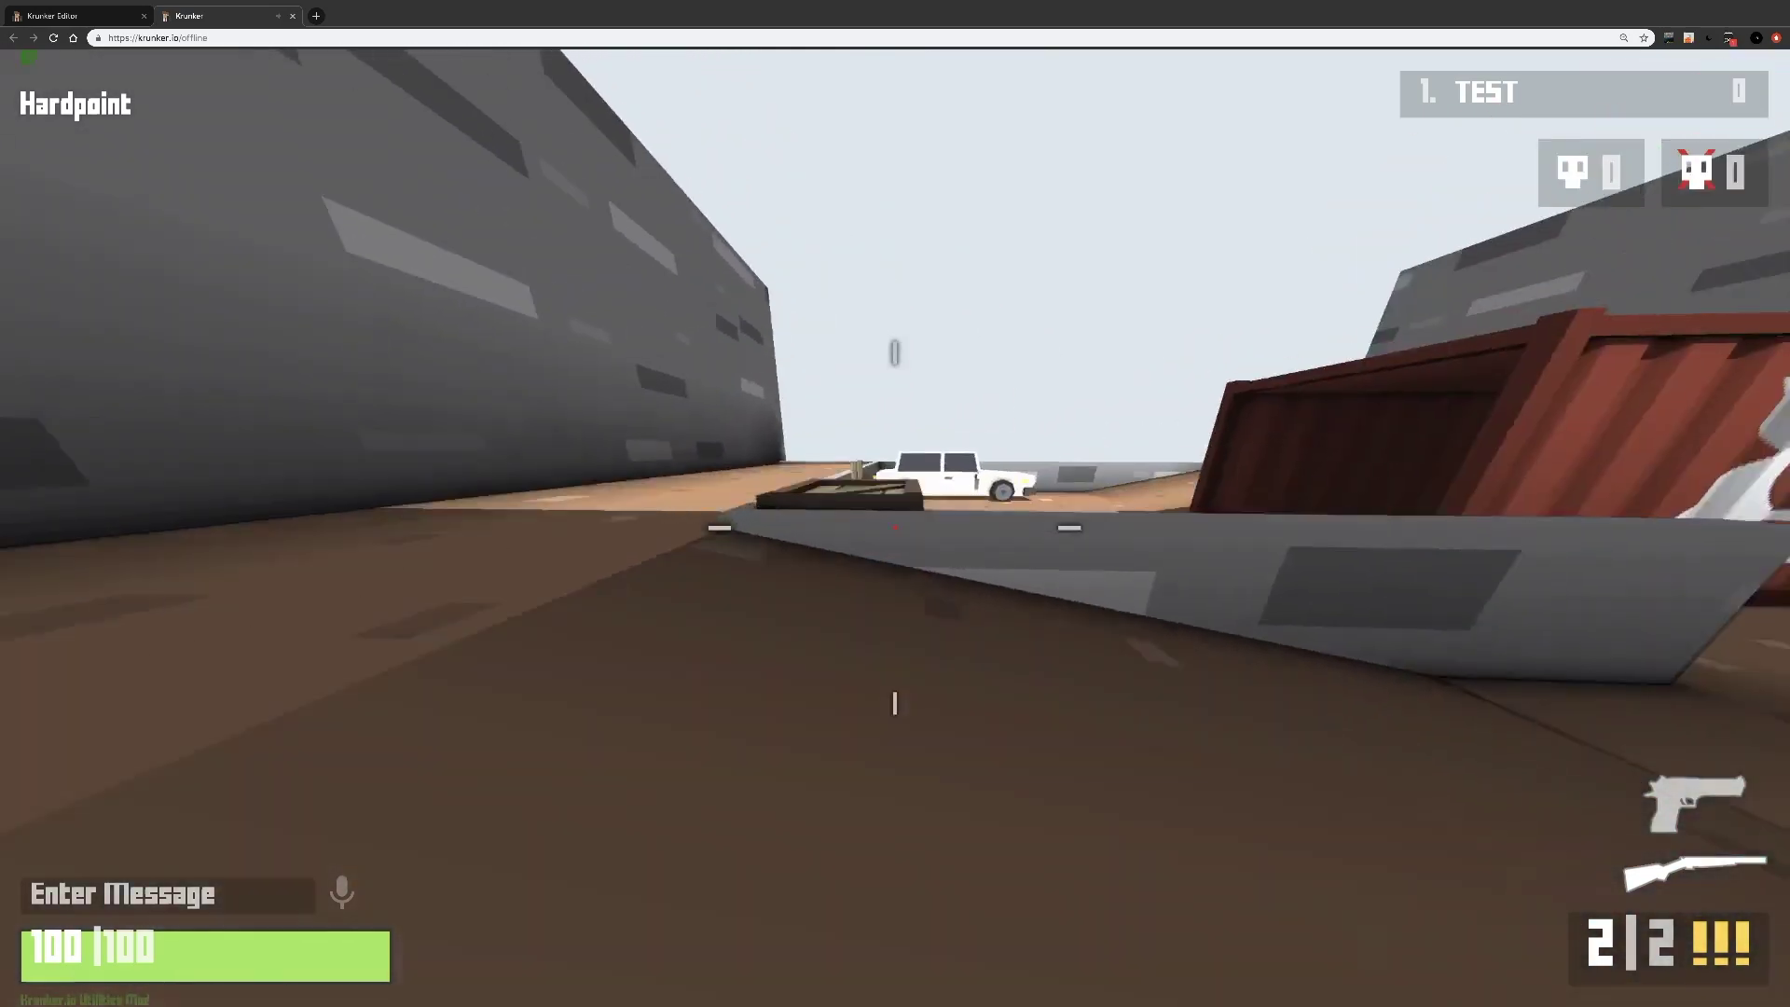
key("w")
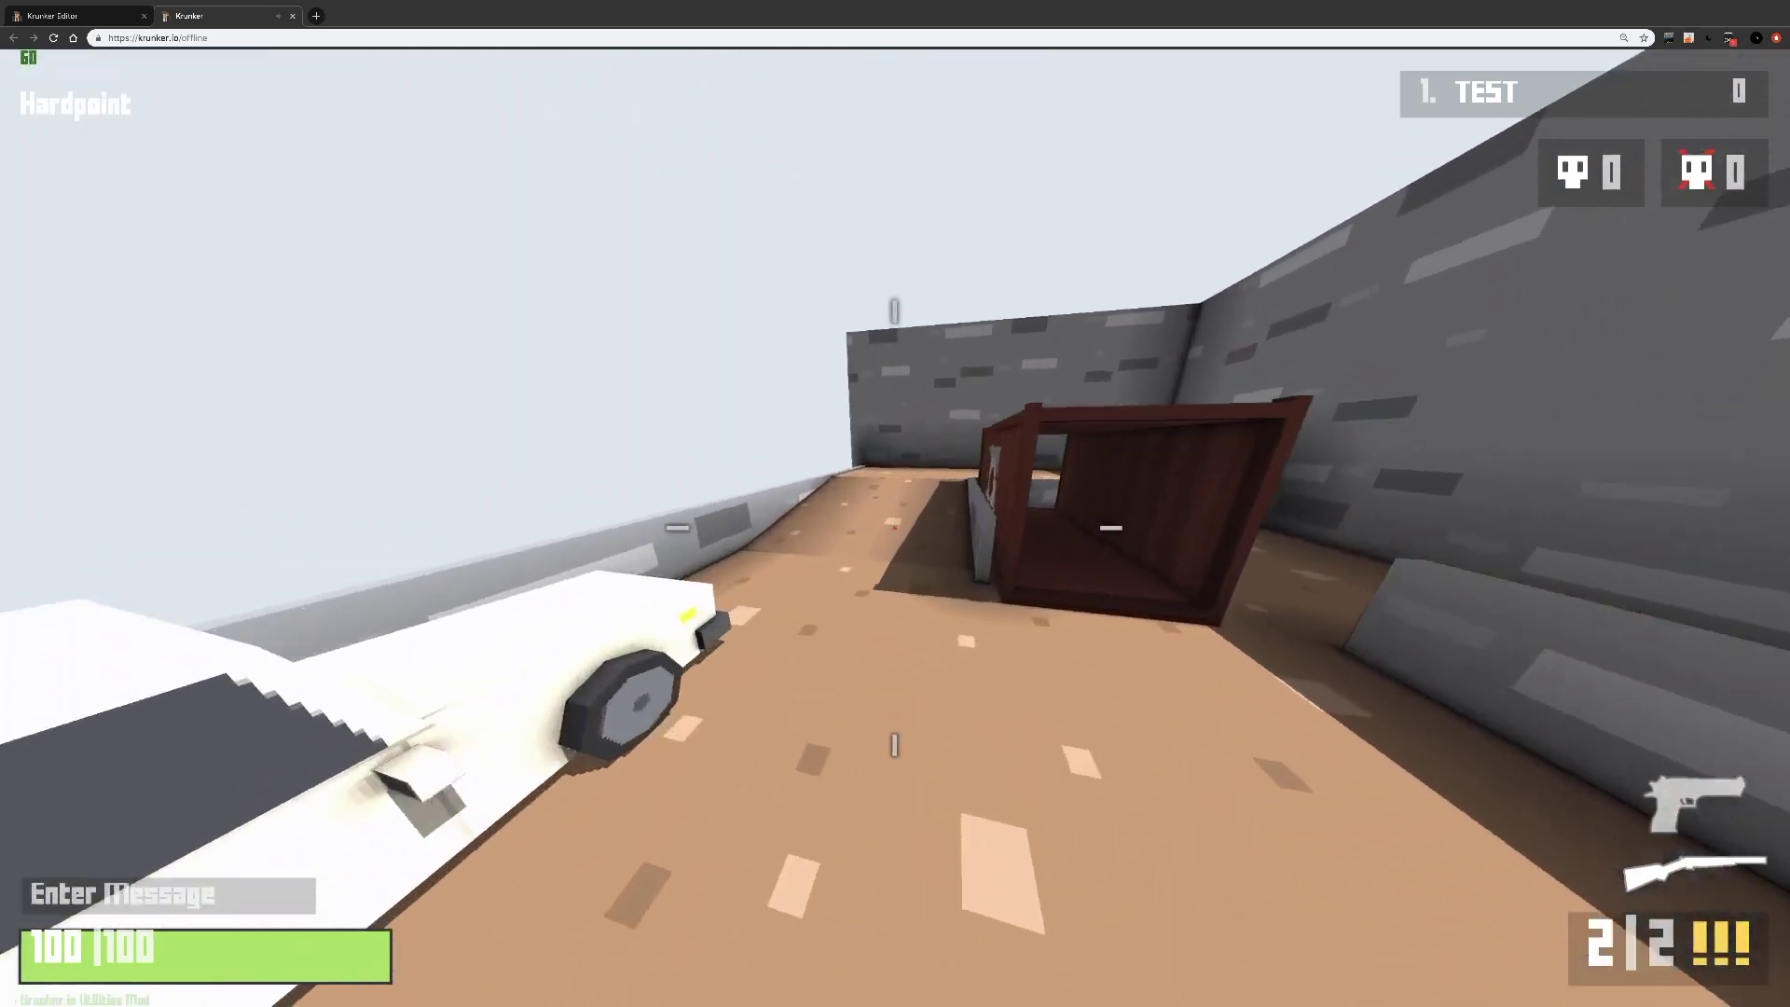
key("w")
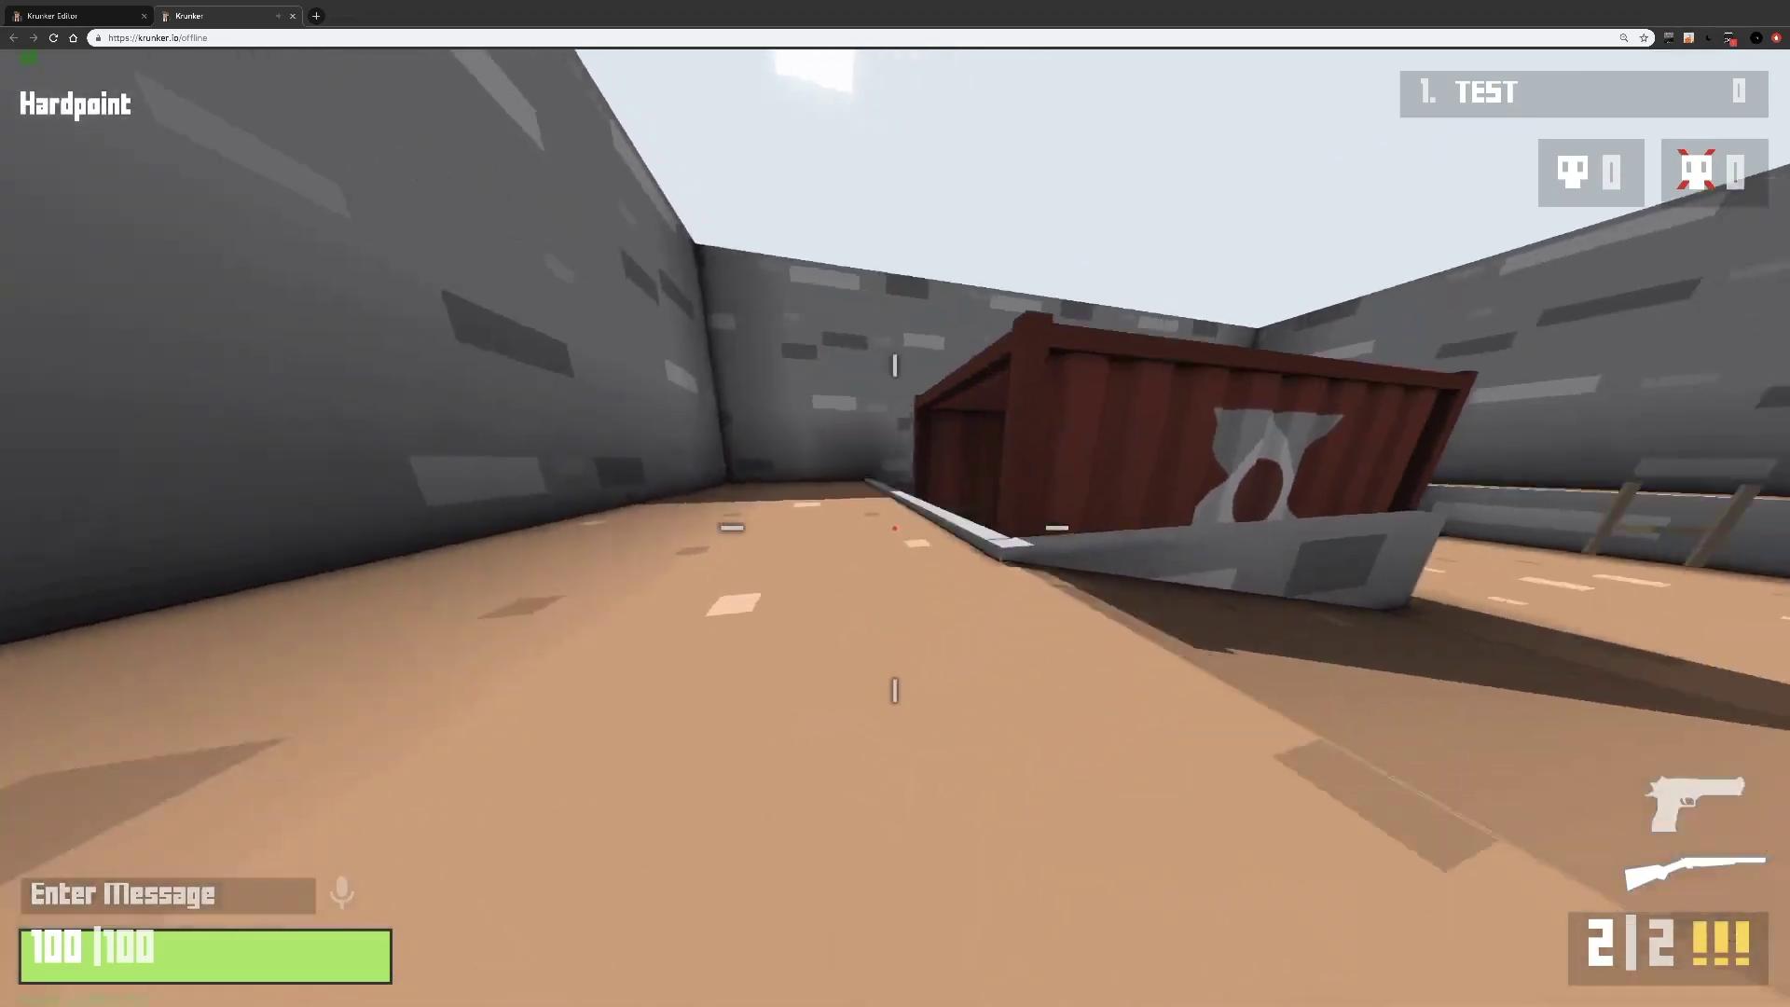
key("w")
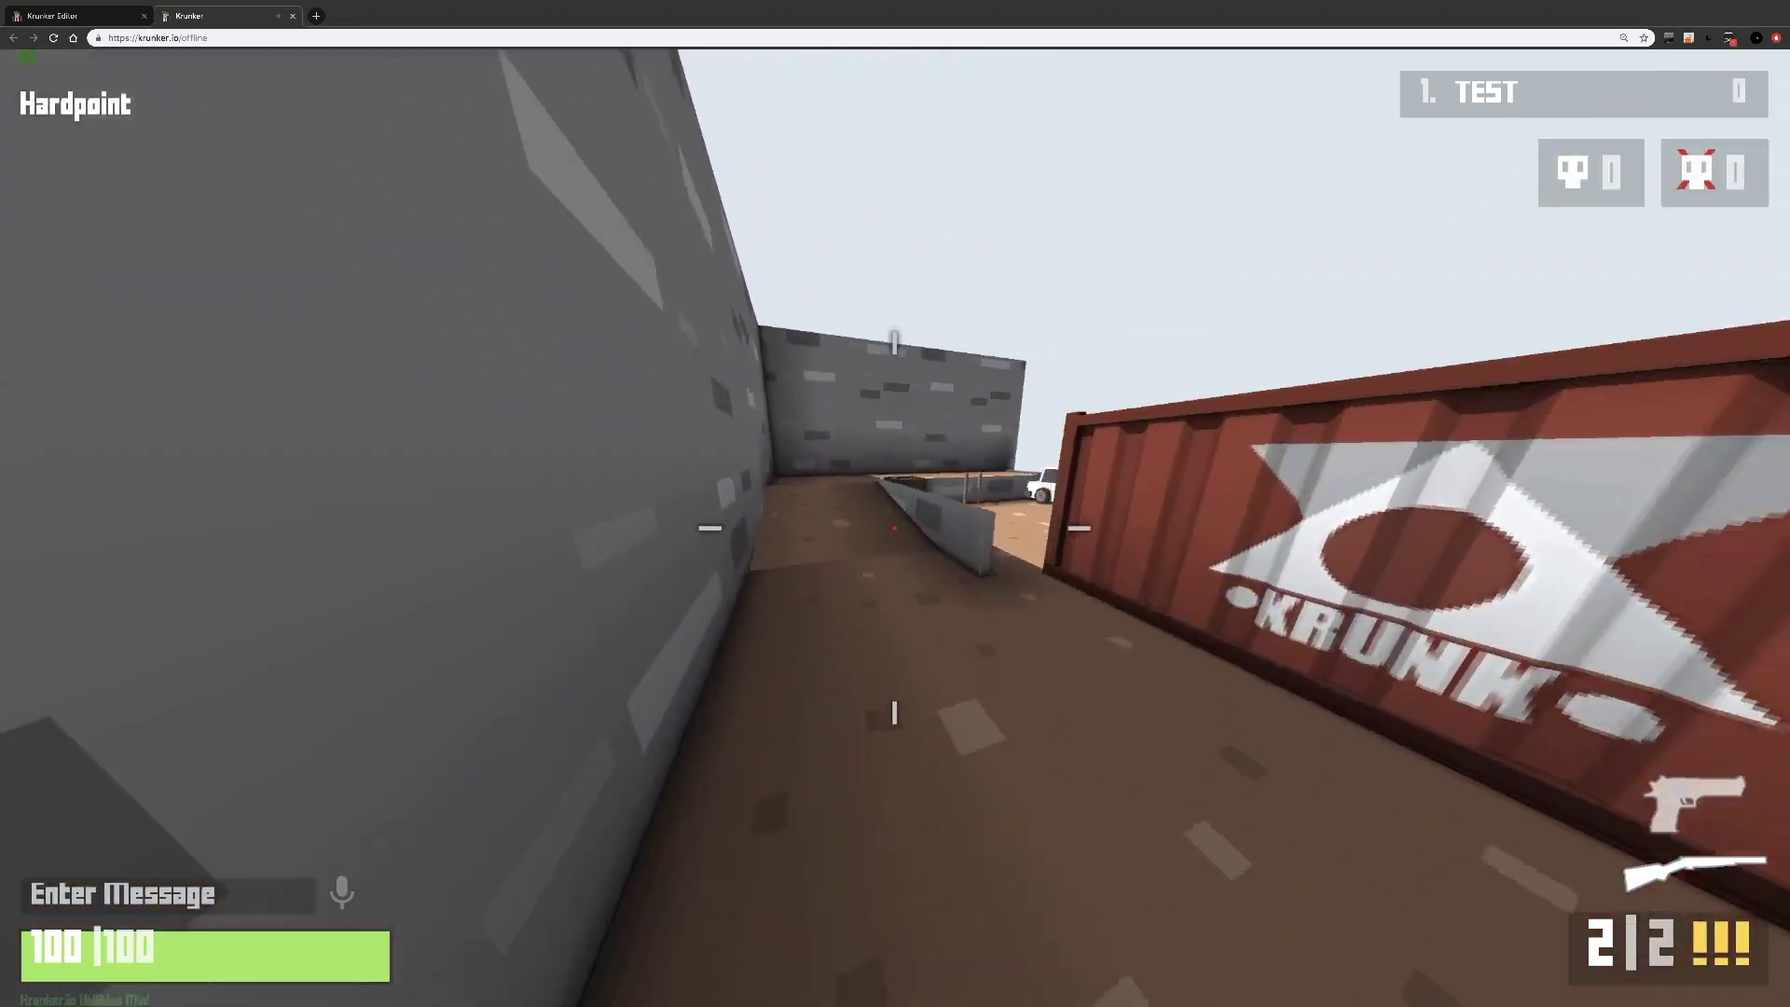